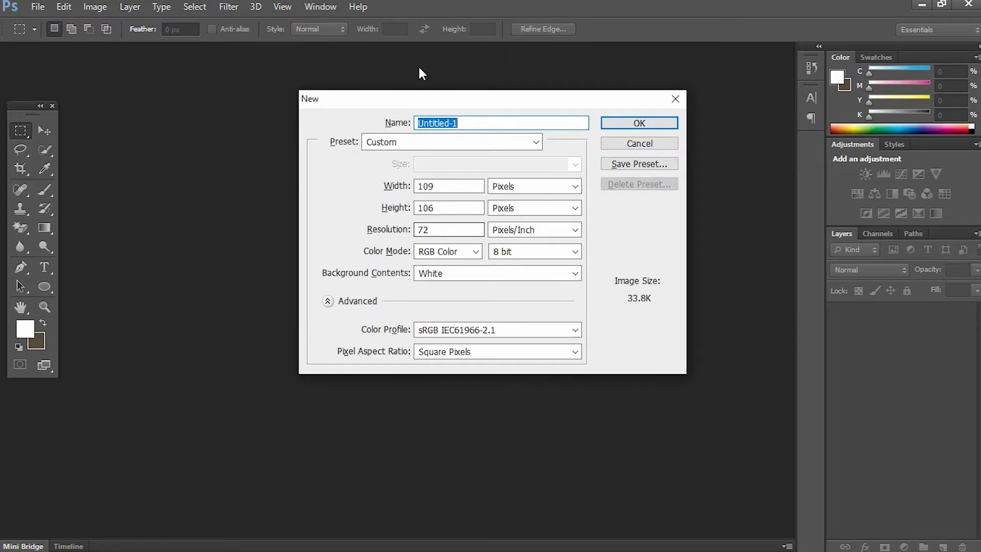
- Set the new document's units to inches, with a width of 12 and a height of 6
left_click(525, 191)
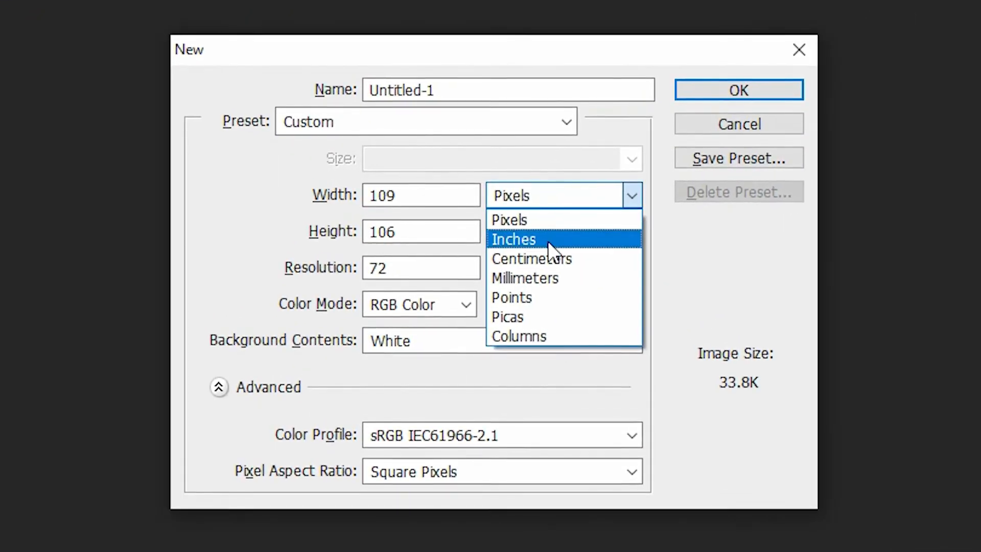
left_click(528, 213)
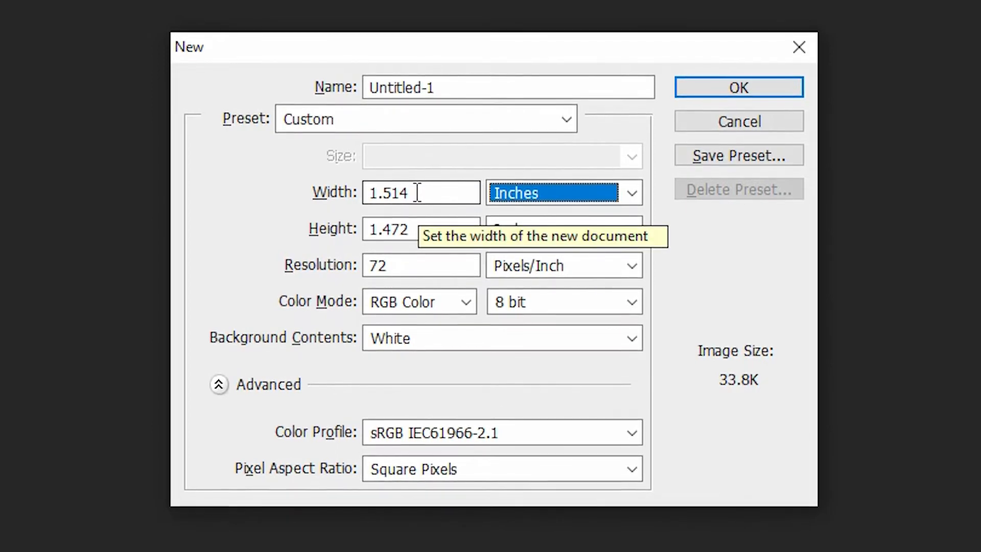
left_click(333, 191)
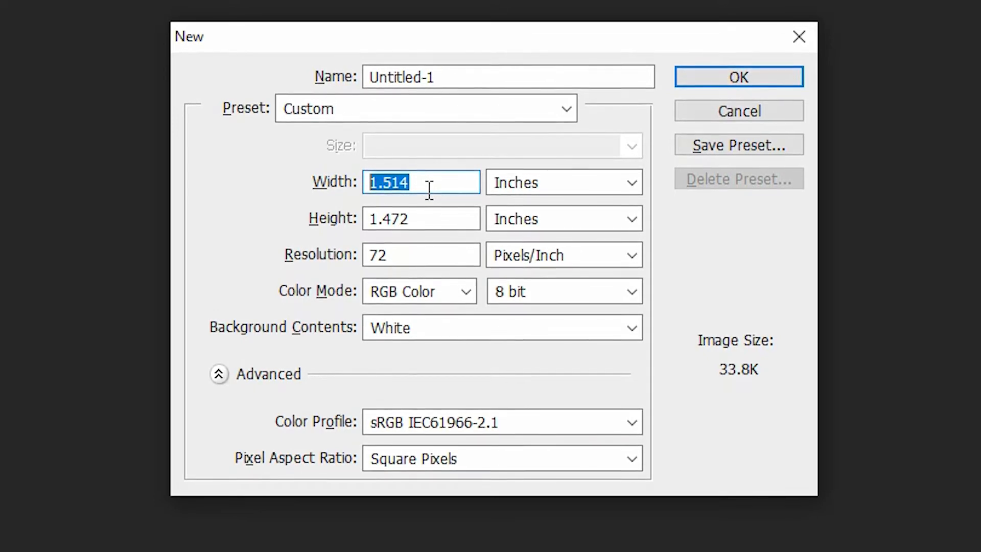
type("12")
left_click(334, 214)
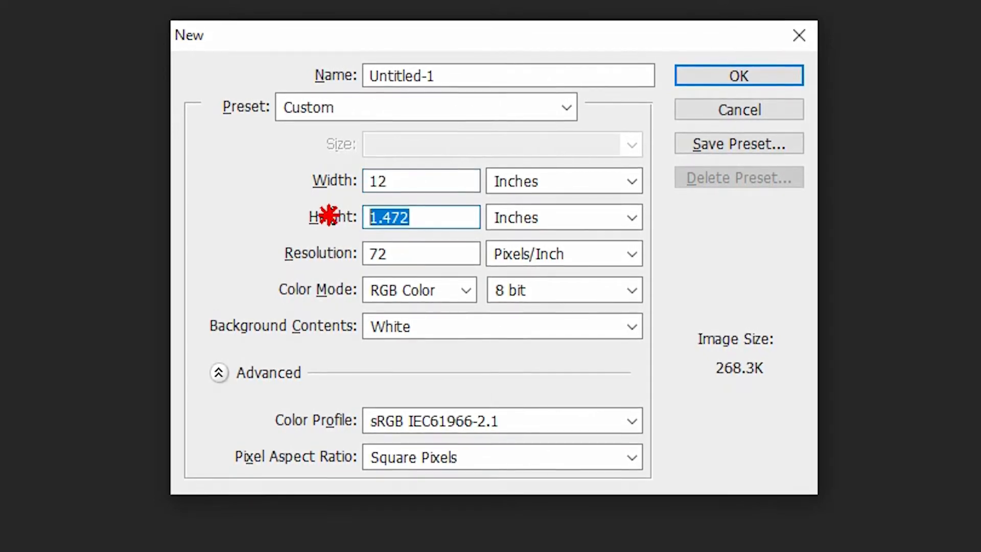
type("6")
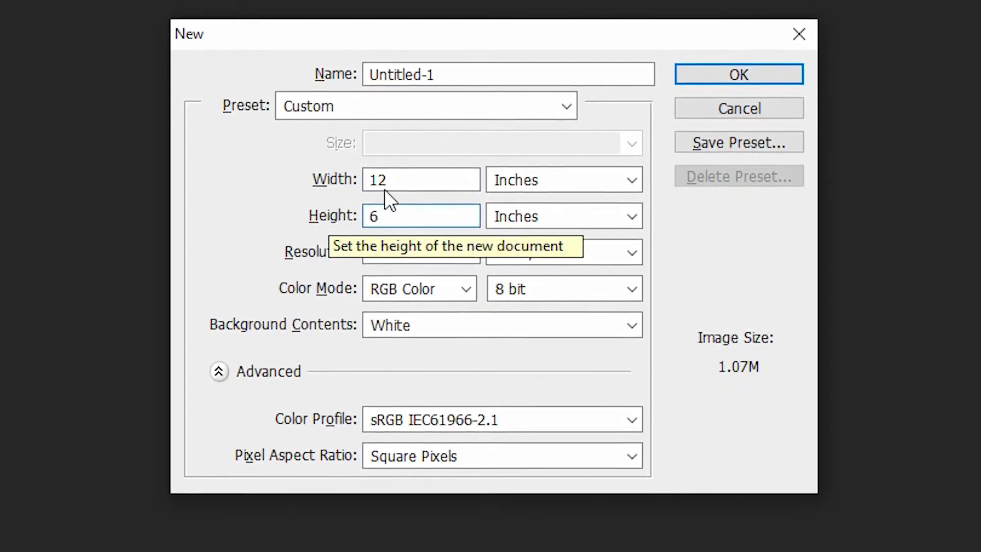
- Set the new document's width to 24 inches, height to 12 inches and resolution to 200 pixels/inch
left_click(327, 180)
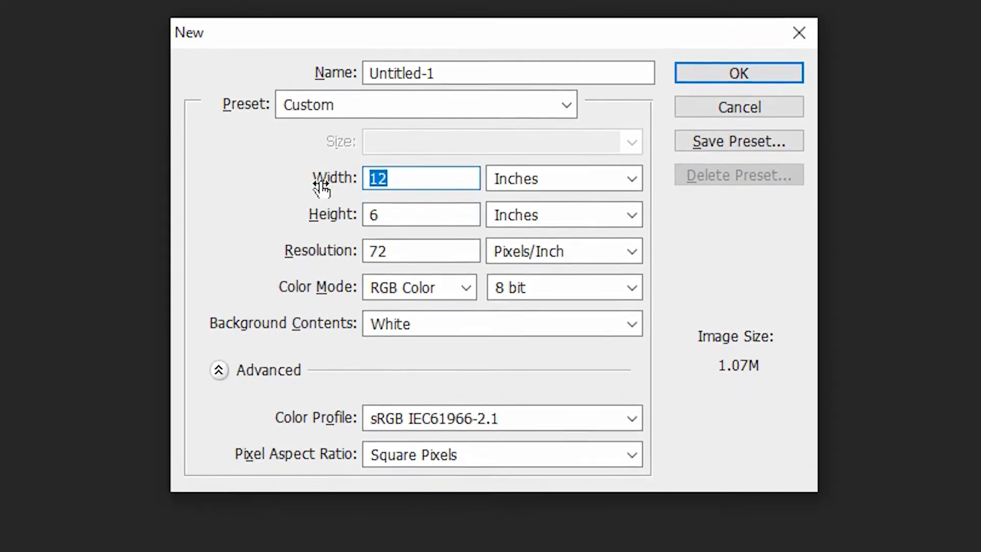
type("24")
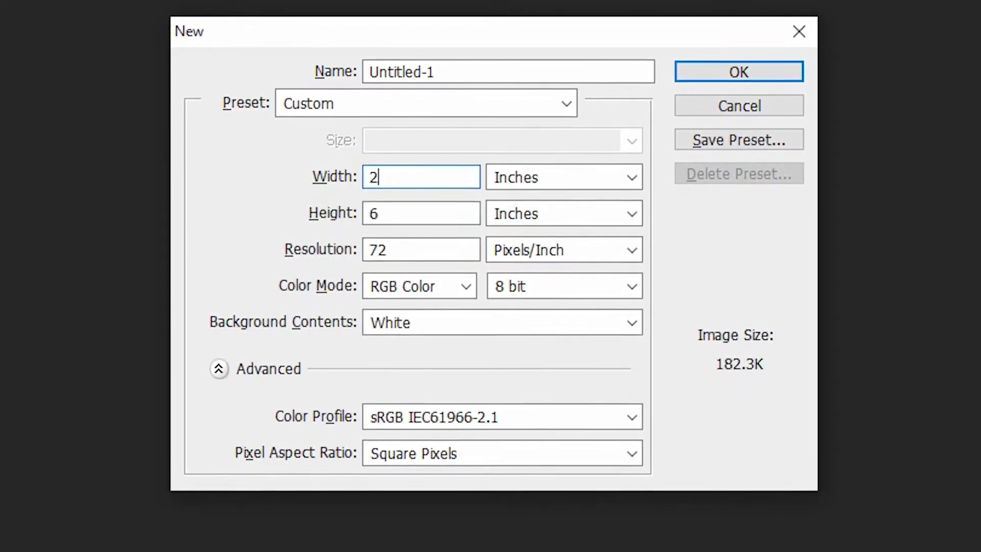
left_click(390, 217)
left_click(330, 214)
type("12")
left_click(324, 251)
type("200")
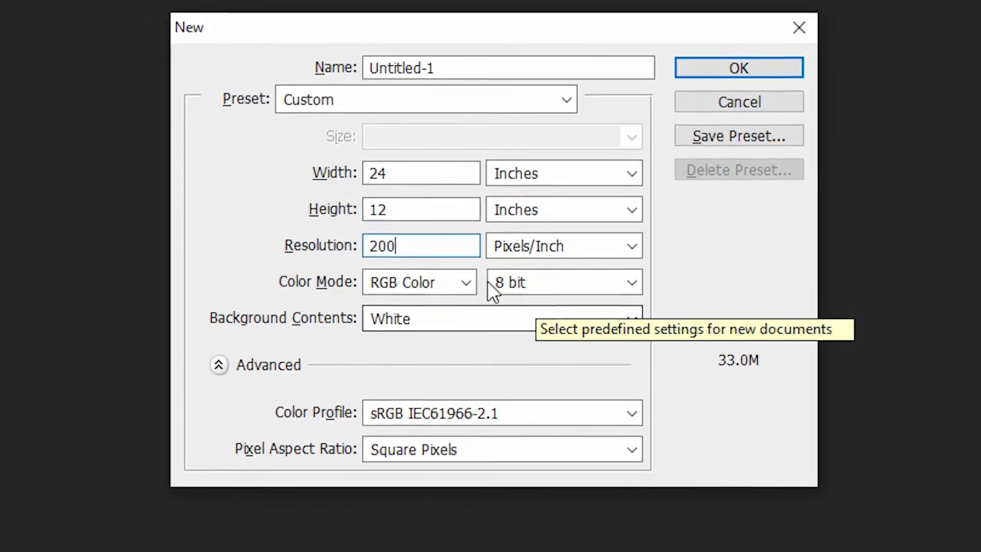
- Choose RGB Color as the new document's color mode
left_click(467, 282)
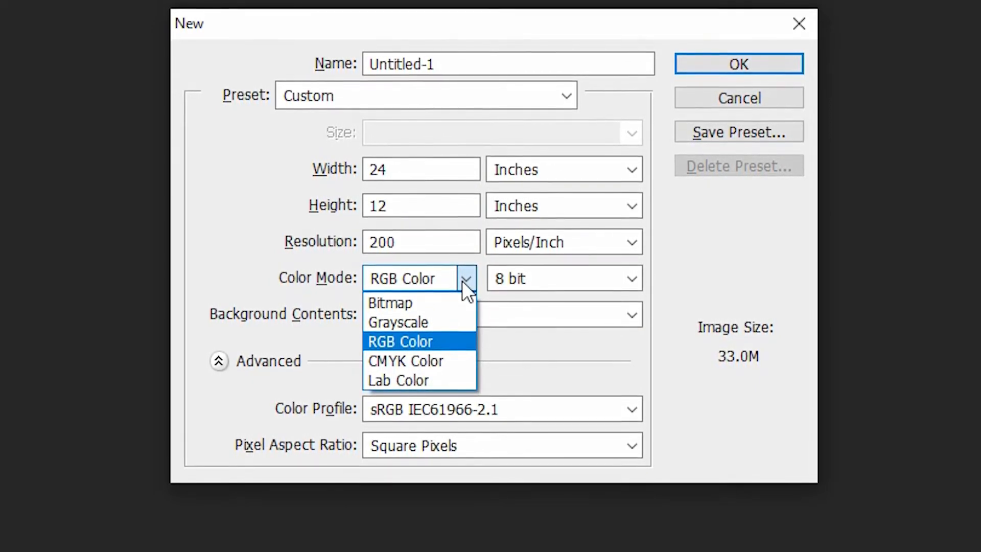
left_click(438, 340)
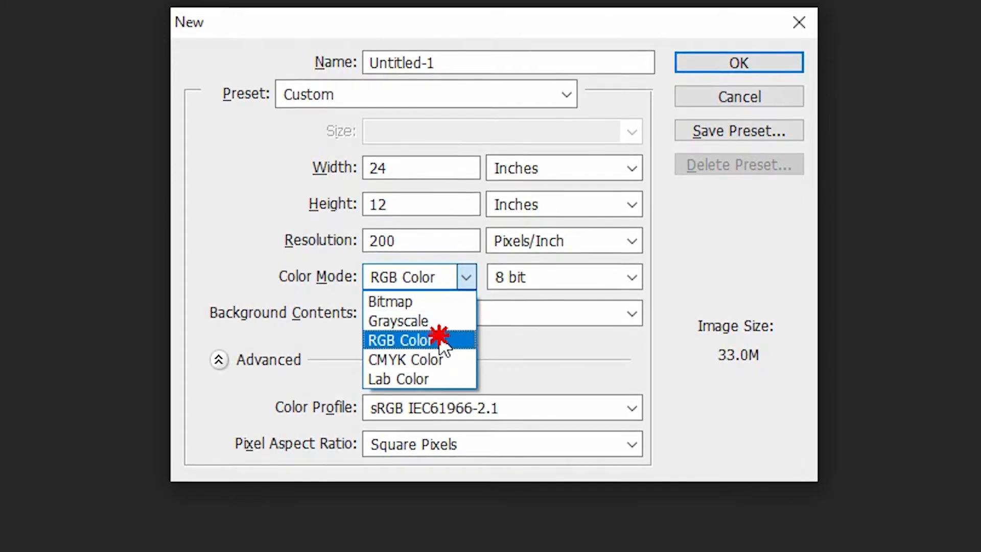
left_click(465, 278)
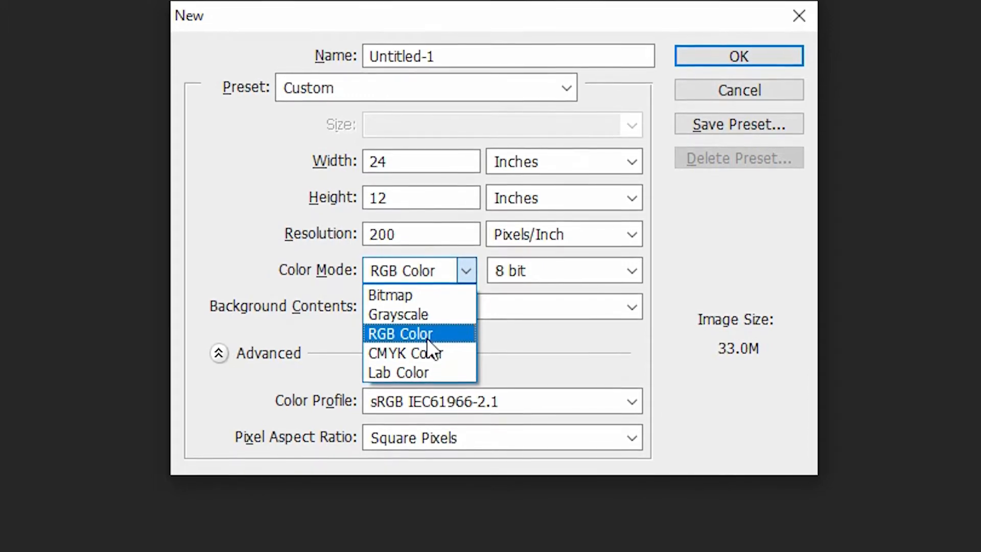
left_click(428, 338)
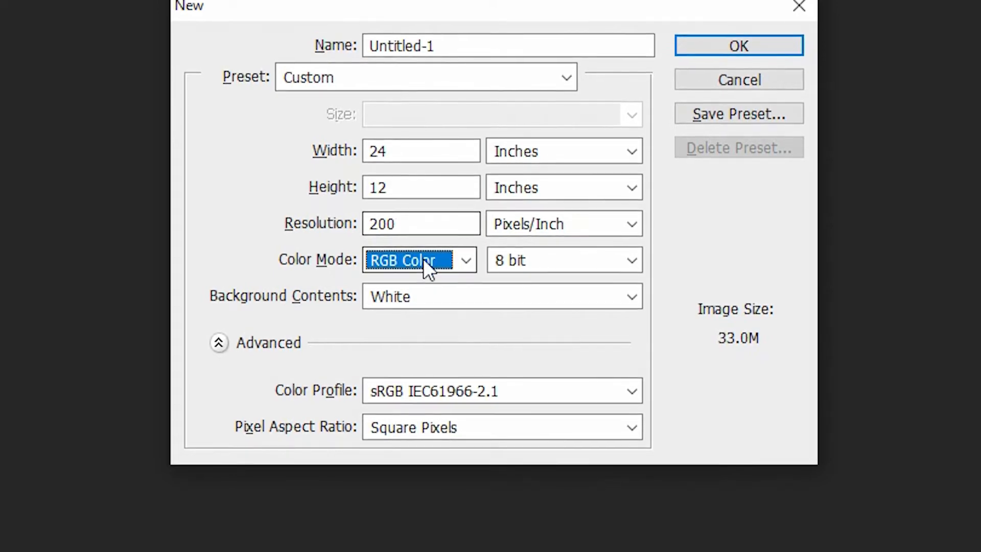
- Create the document with a width of 12 inches, a height of 6 inches and a resolution of 72 pixels/inch
left_click(416, 224)
left_click_drag(416, 221, 368, 214)
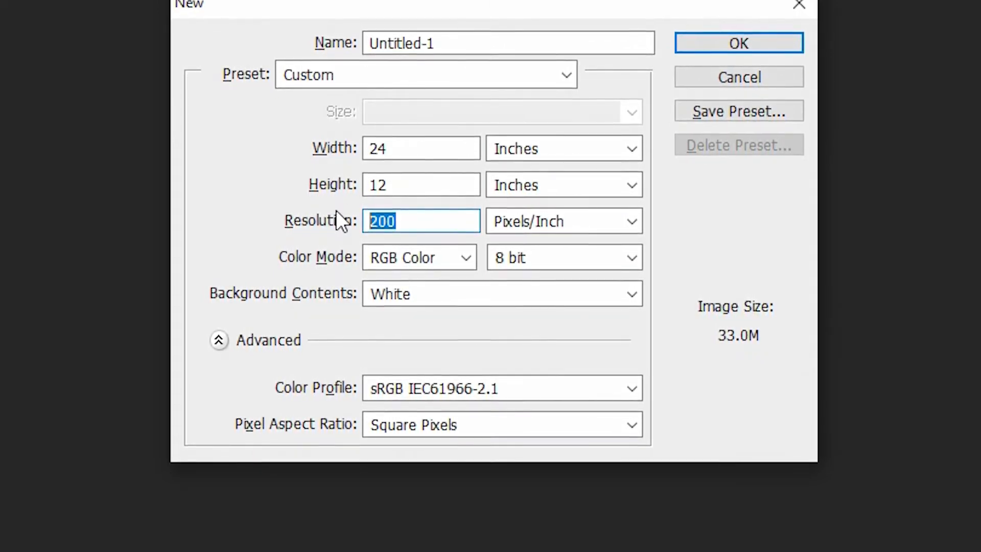
type("72")
left_click_drag(379, 147, 309, 145)
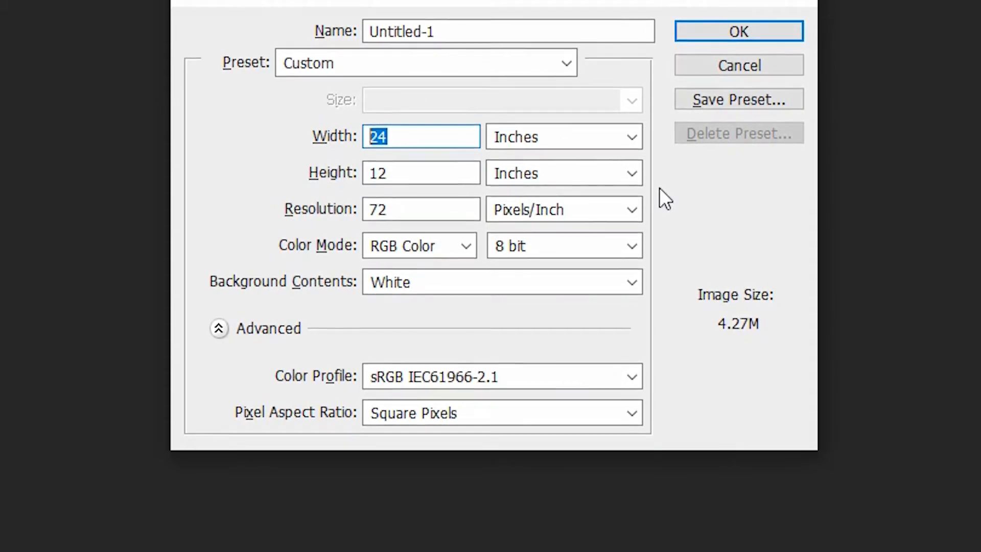
type("12")
key("Tab")
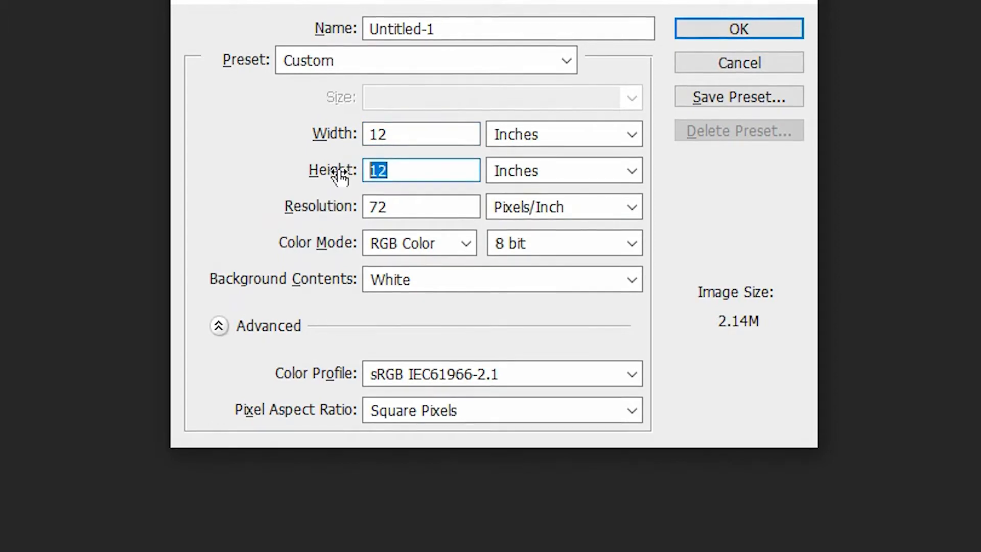
type("6")
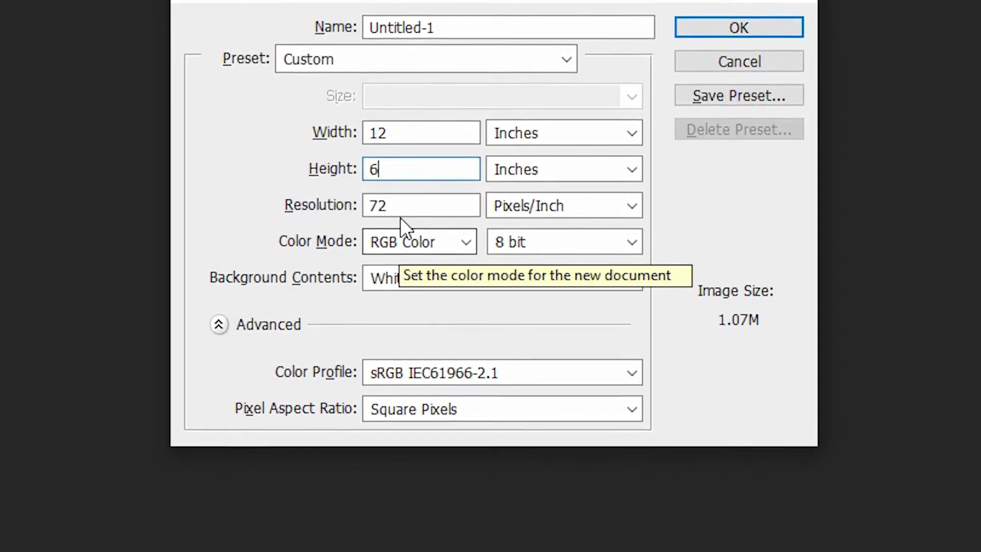
left_click(398, 204)
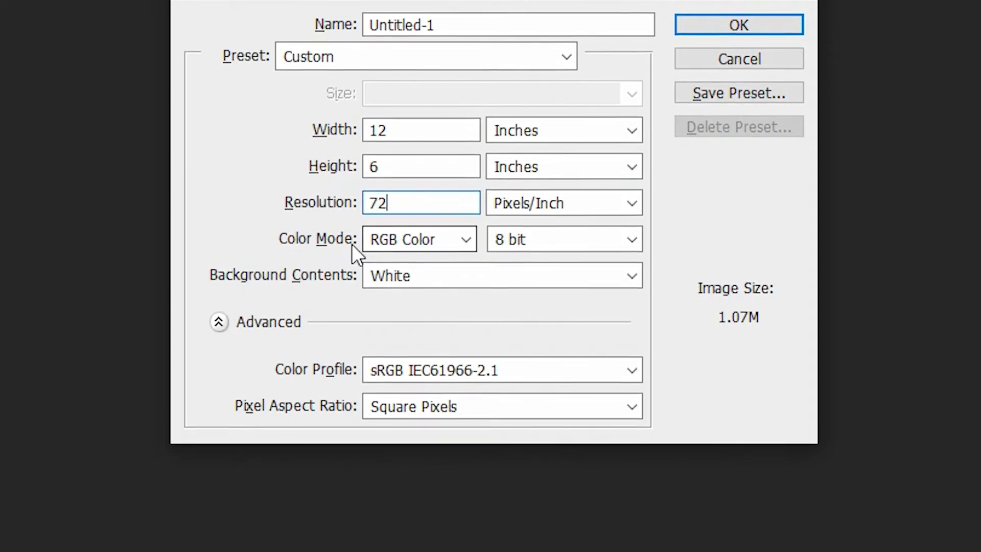
left_click(705, 23)
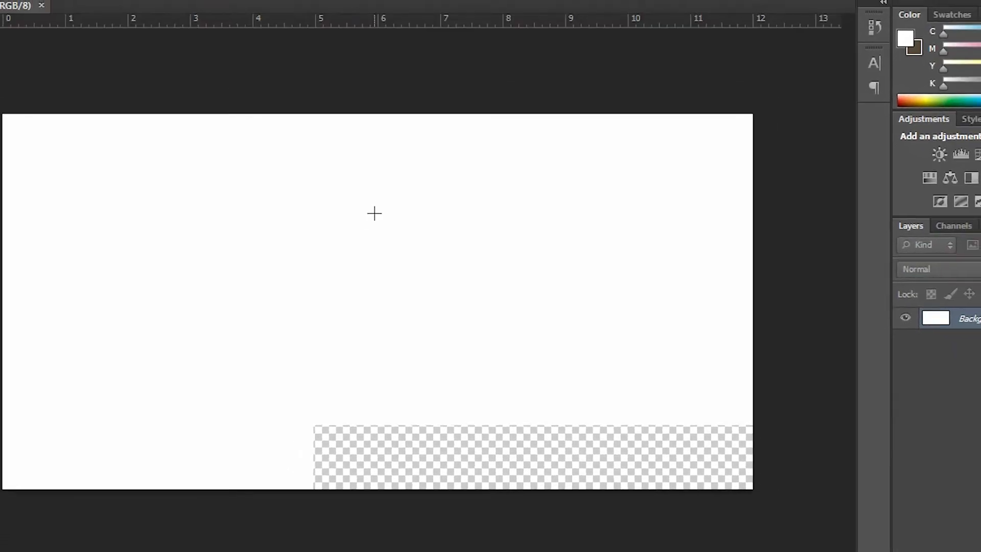
- Undock the Layers panel as a floating panel and collapse the remaining docked panels to icons
key("v")
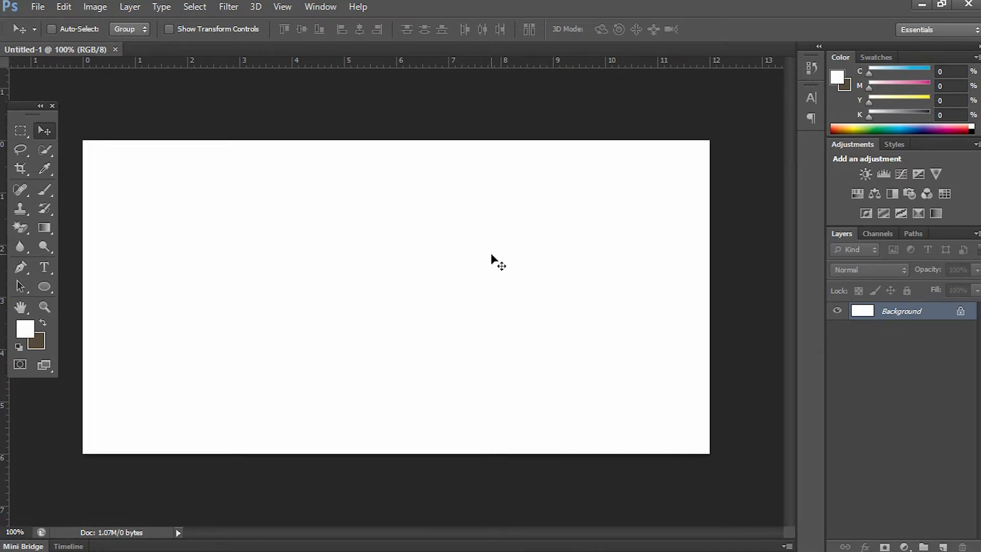
left_click_drag(845, 234, 718, 216)
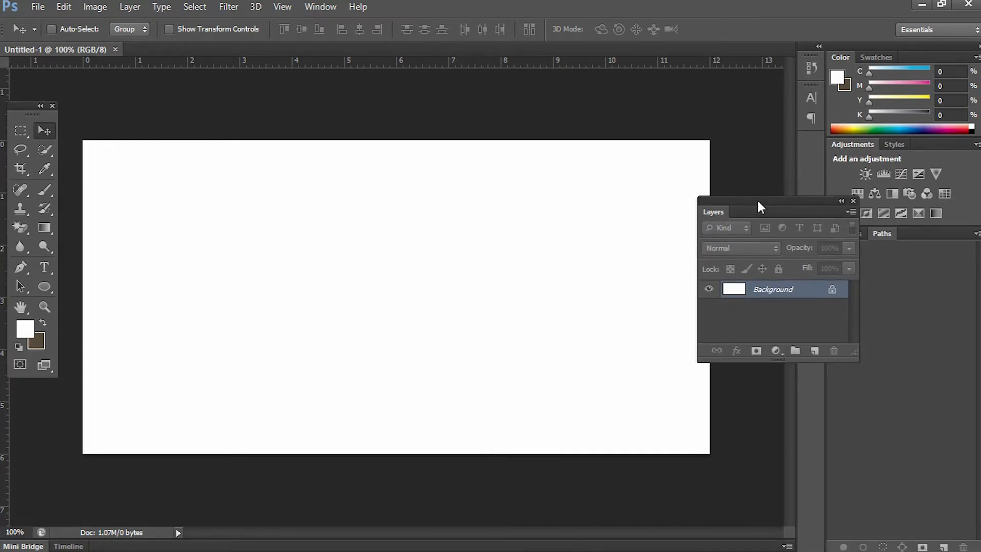
left_click(973, 54)
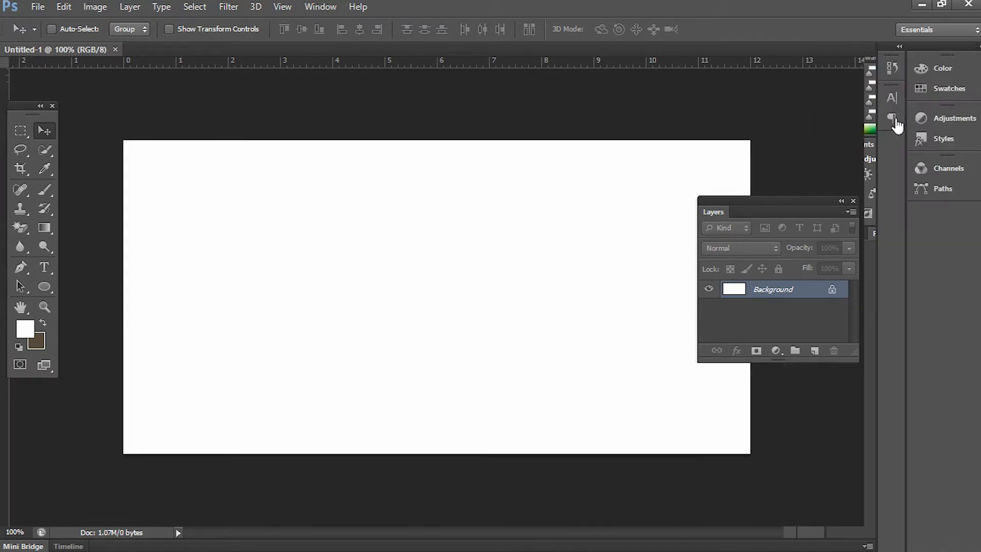
- Lengthen the floating Layers panel and place it just beside the canvas's right edge
left_click_drag(781, 207, 817, 134)
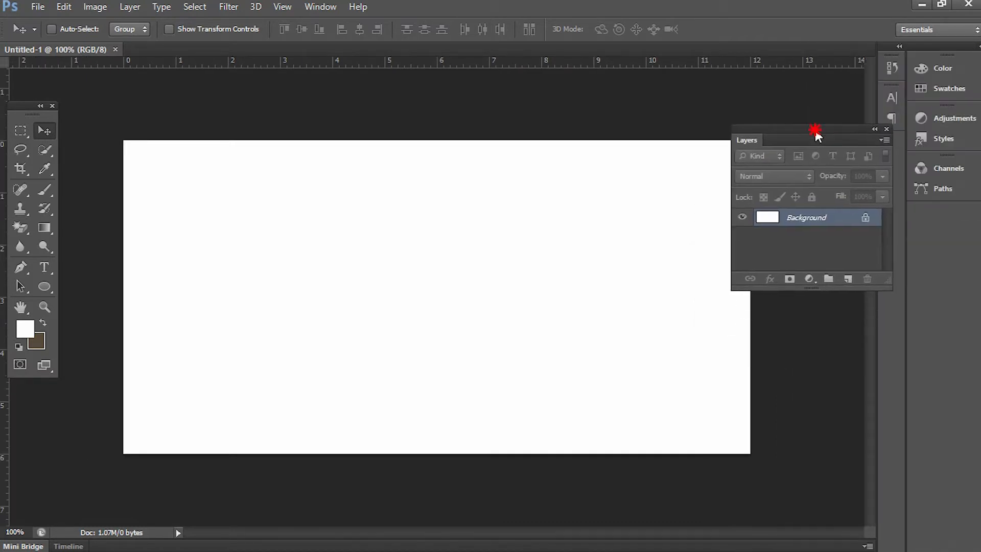
left_click_drag(809, 287, 816, 416)
left_click_drag(800, 129, 844, 149)
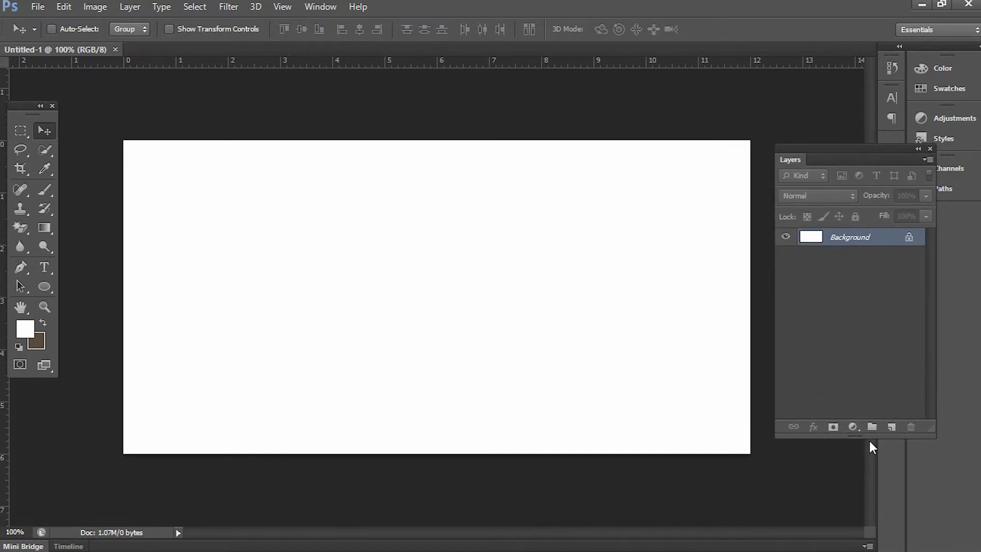
left_click_drag(860, 478, 860, 479)
mouse_move(845, 156)
left_mouse_down()
mouse_move(820, 144)
mouse_move(831, 146)
left_mouse_up()
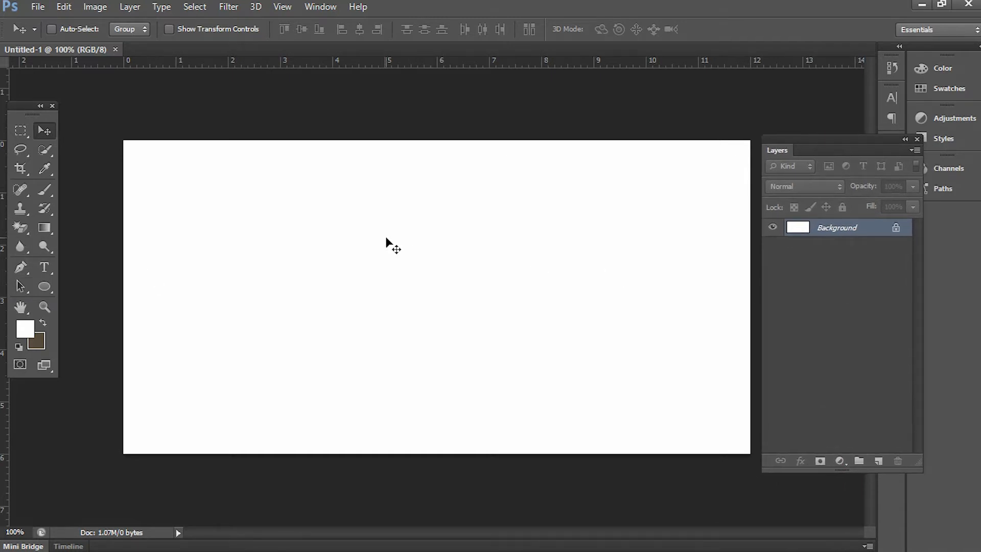
- Draw a perfect circle about 184 px in diameter with the Ellipse tool, right of the canvas's center
left_click(54, 290)
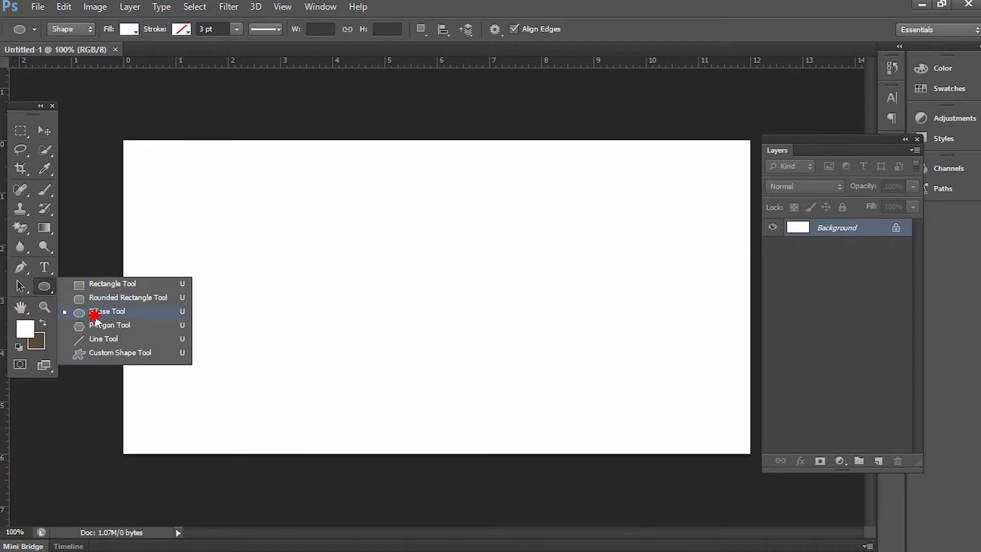
left_click(95, 313)
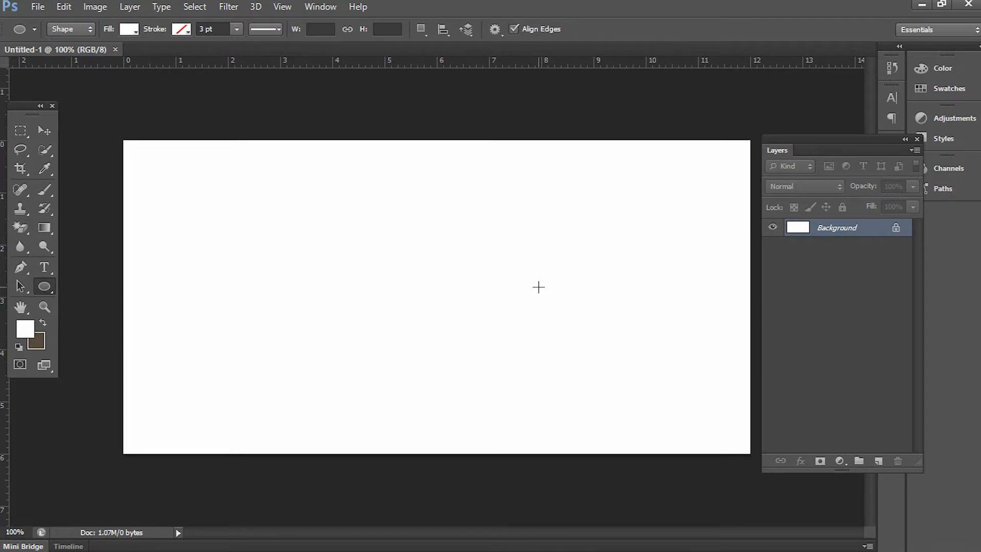
left_click_drag(568, 310, 585, 322)
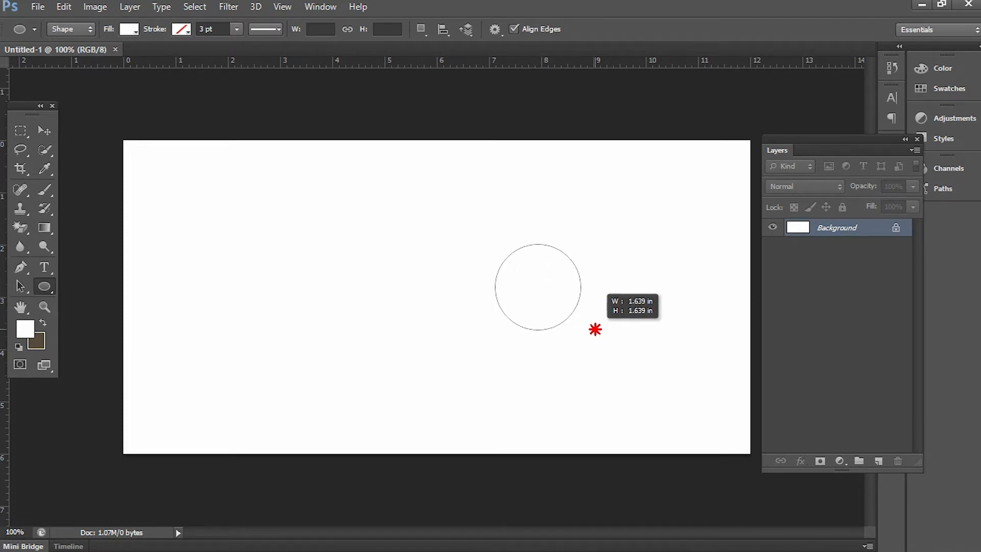
left_click_drag(608, 338, 621, 353)
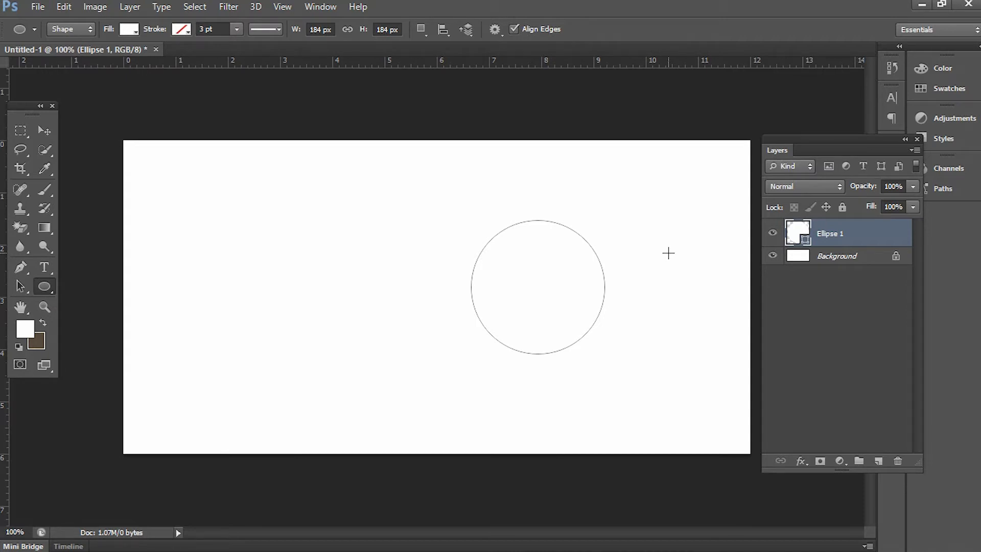
- Duplicate the circle layer and fill the copy with a medium light gray
key("ctrl+j")
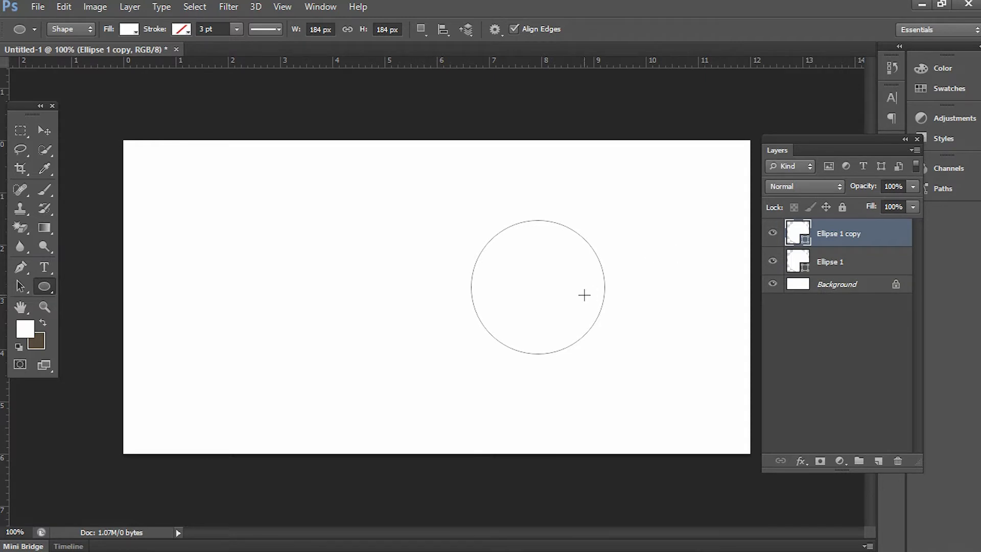
left_click(131, 30)
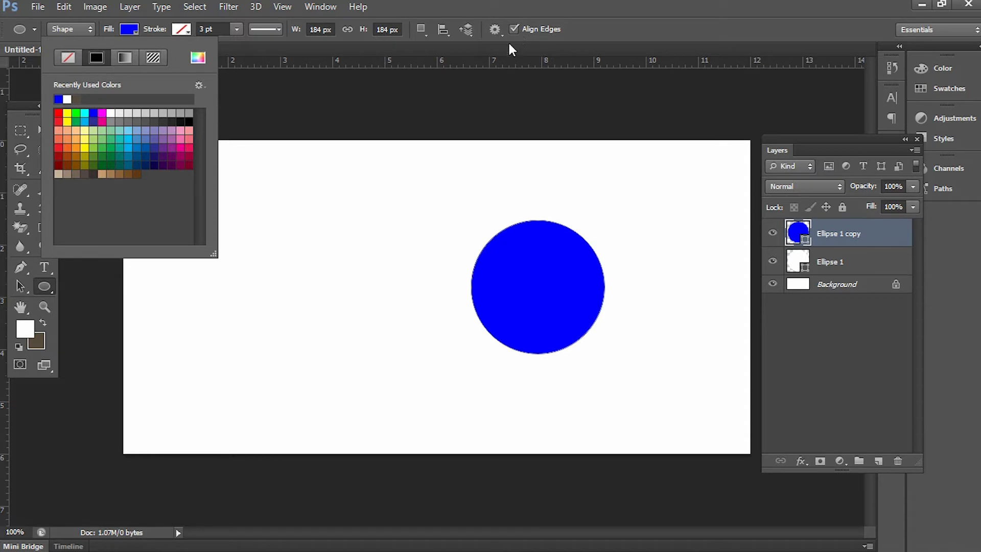
left_click(169, 112)
left_click(756, 86)
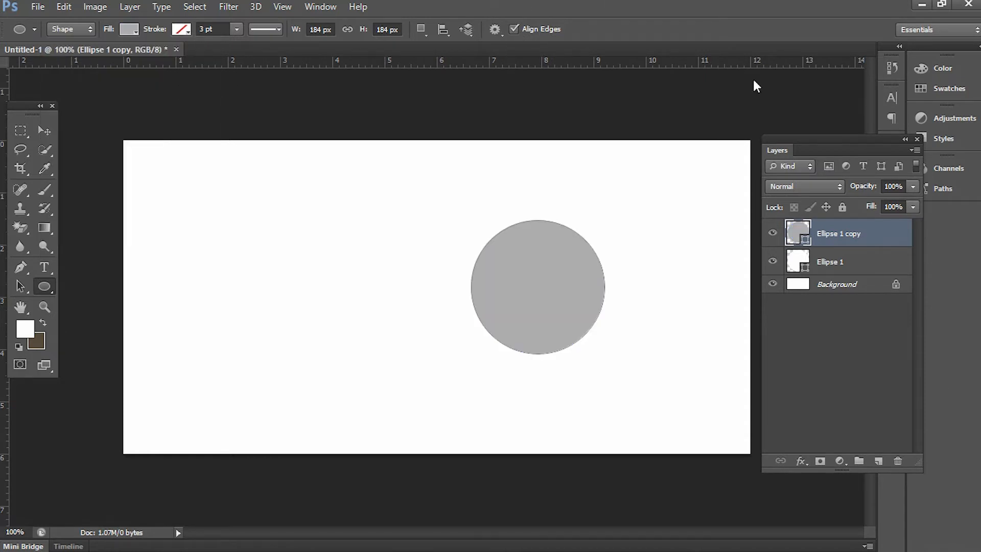
- Fill the original circle on the Ellipse 1 layer with the same recently used gray
left_click(809, 263)
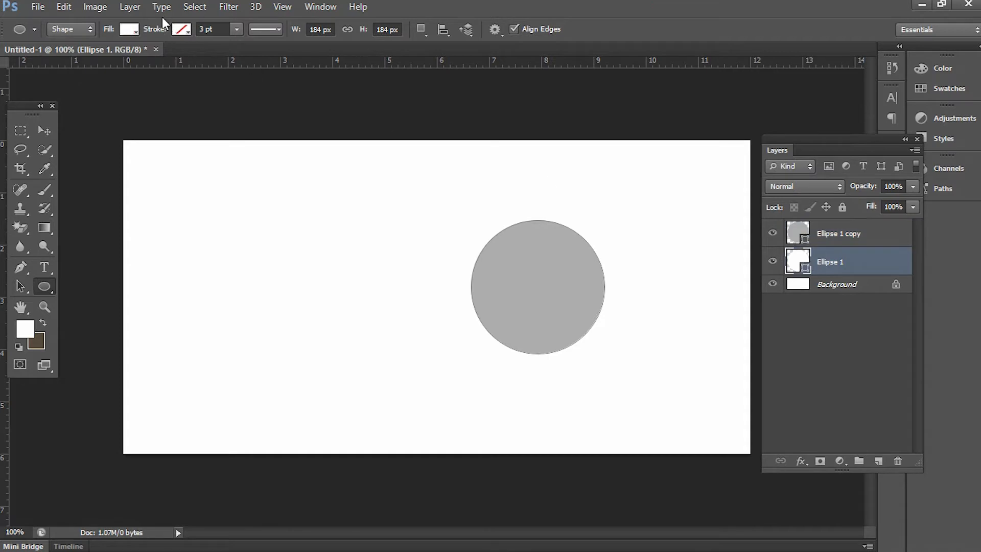
left_click(130, 30)
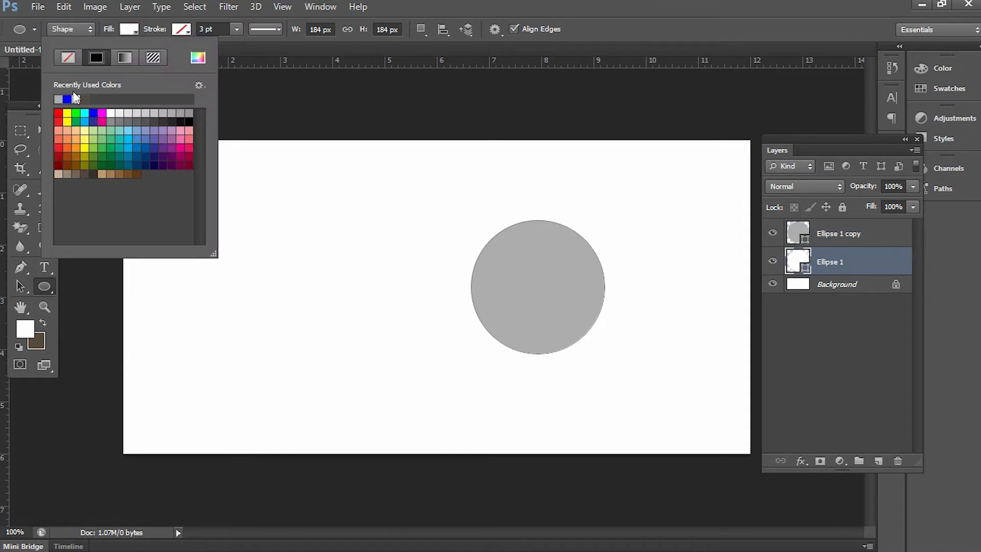
double_click(58, 99)
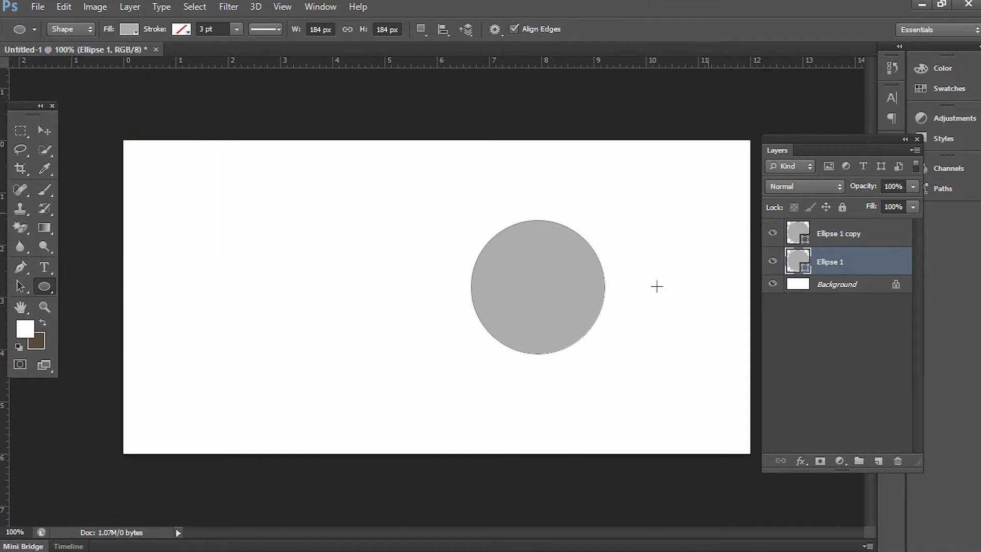
- Try combining the Ellipse 1 and Ellipse 1 copy circles with Subtract Shapes at Overlap
left_click(855, 238, "shift")
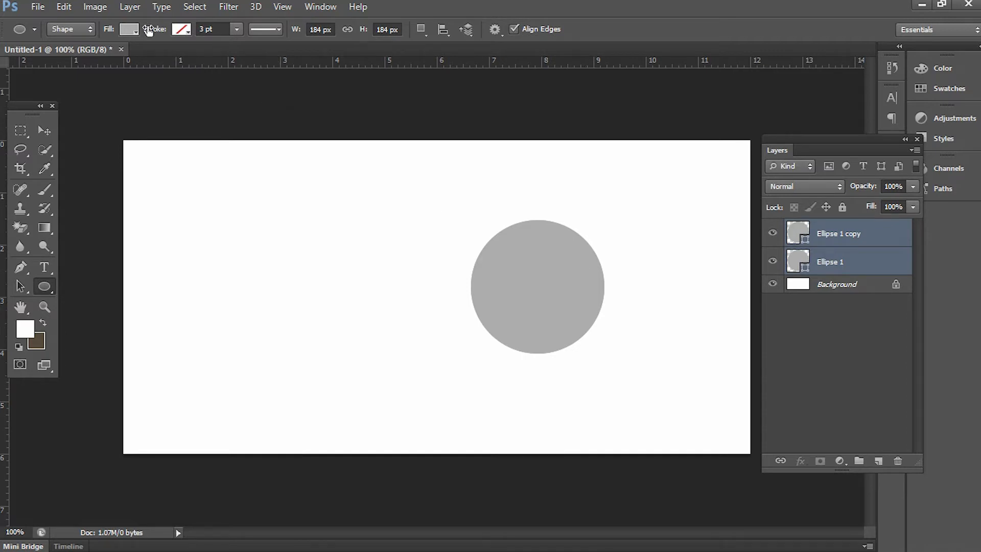
left_click(139, 8)
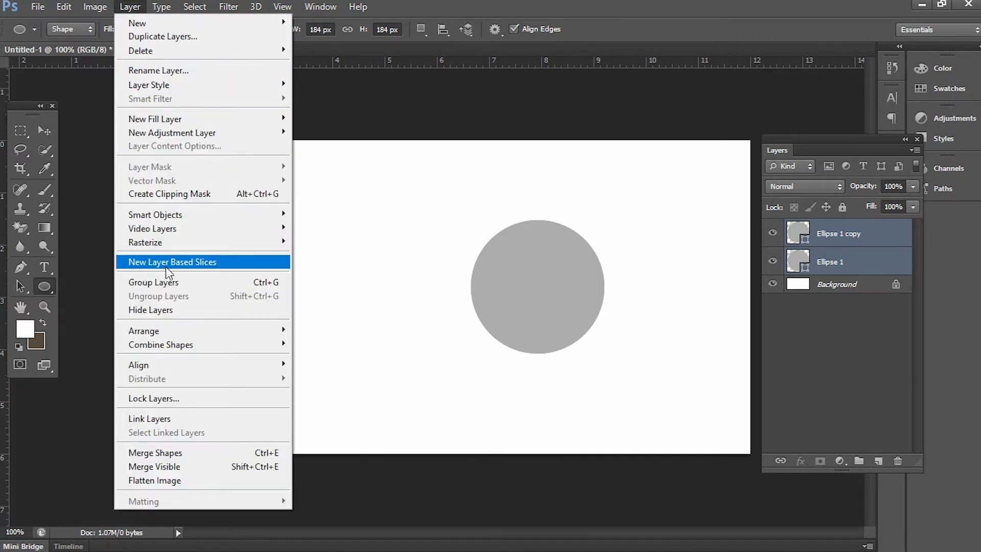
mouse_move(191, 350)
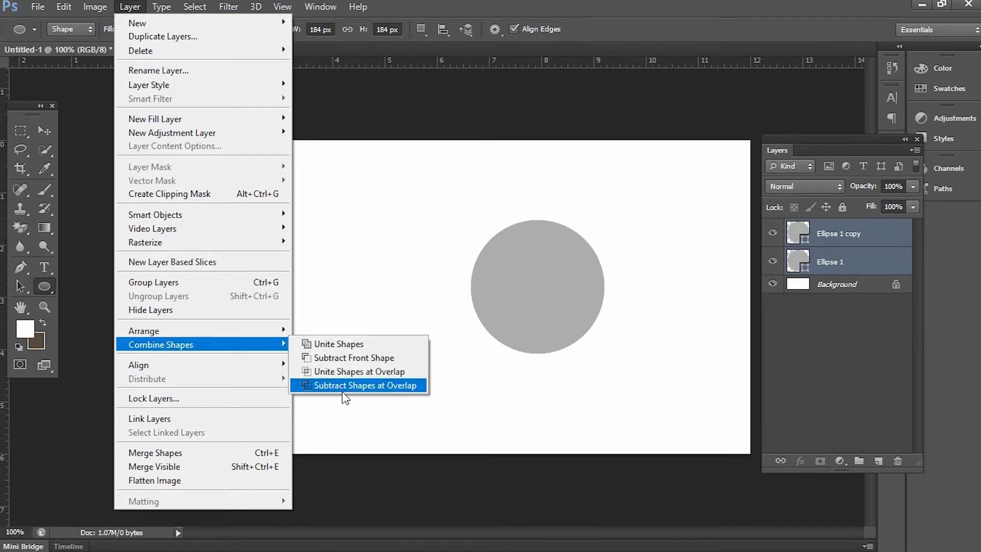
left_click(339, 387)
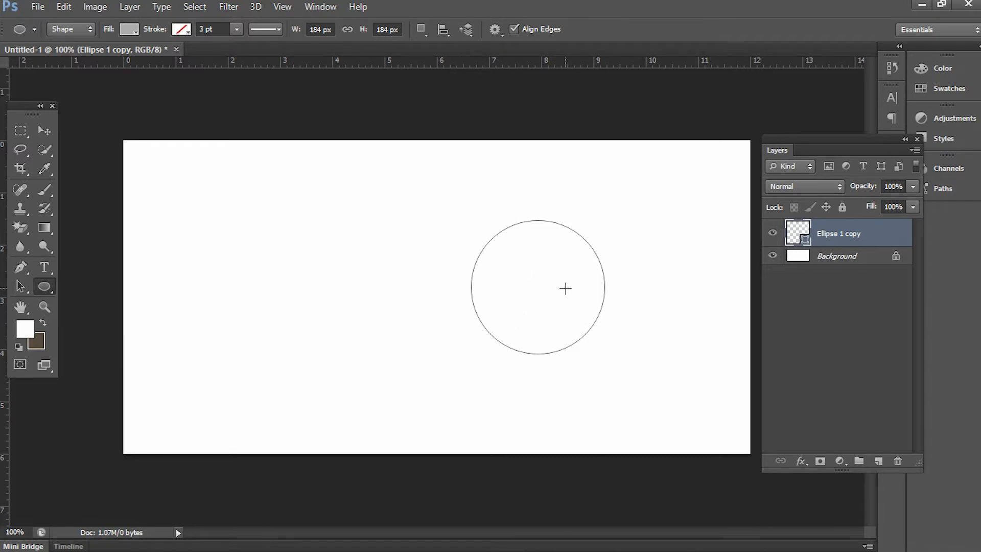
key("ctrl+z")
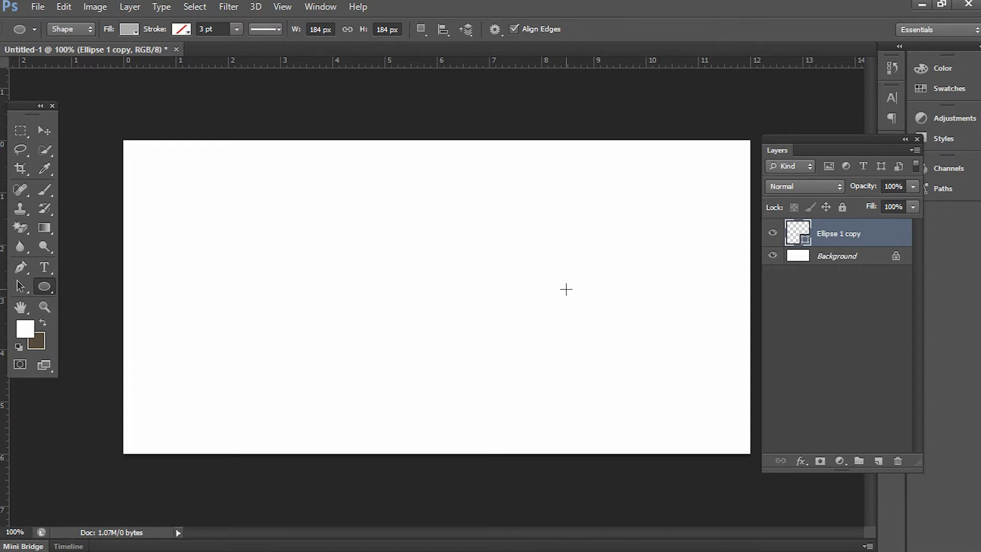
left_click_drag(799, 239, 801, 263)
left_click(800, 261)
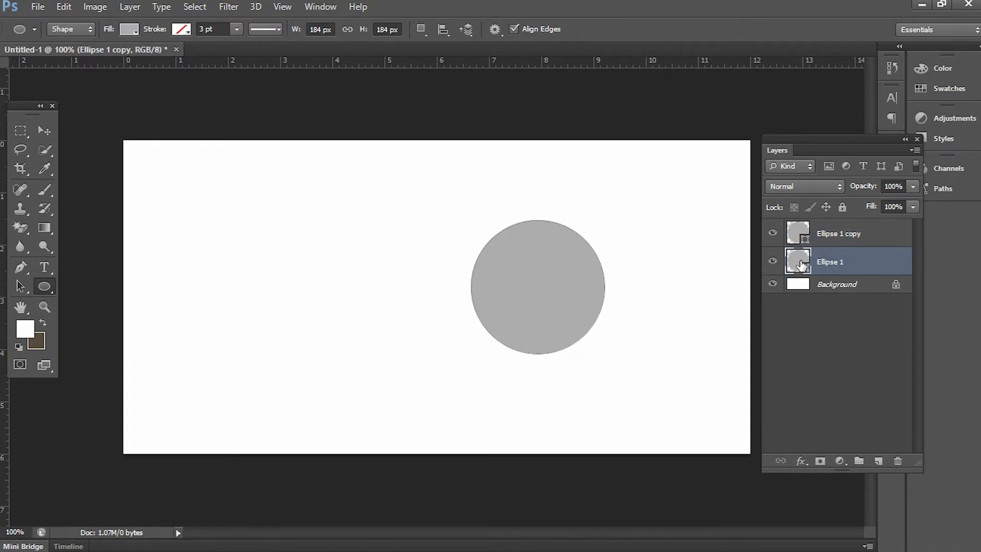
- Enlarge the circle on the Ellipse 1 copy layer proportionally from its center to about 123%
left_click(843, 233)
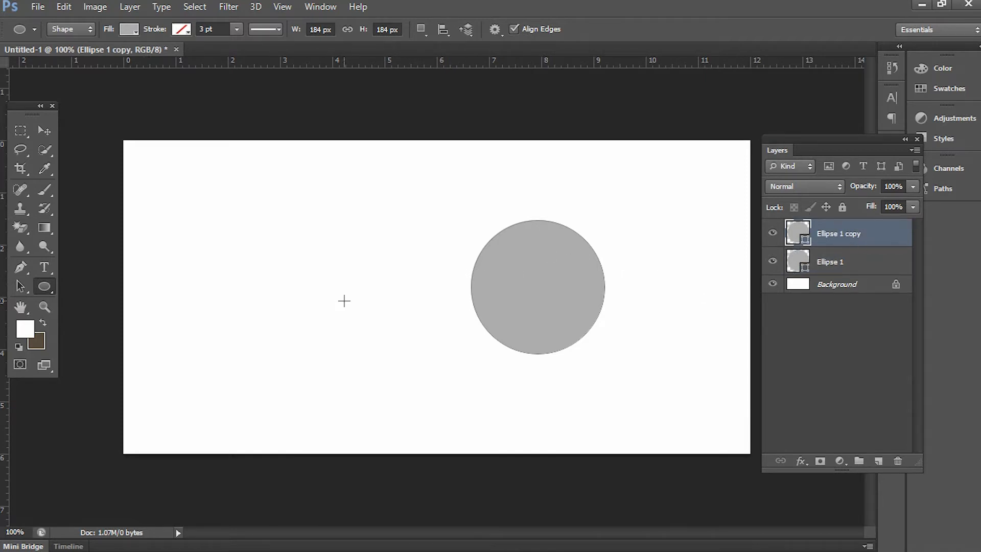
key("v")
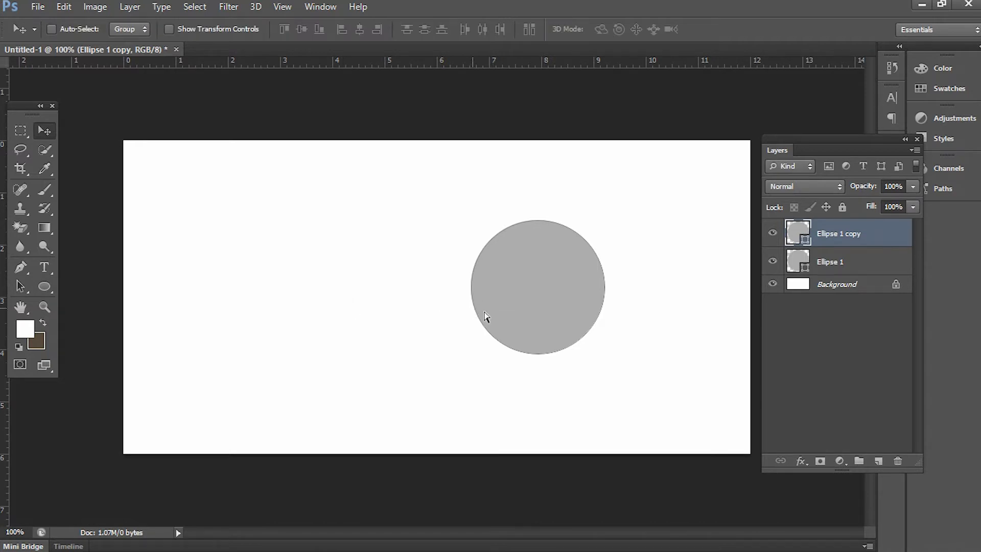
key("ctrl+t")
left_click(606, 219)
left_click_drag(606, 219, 630, 210)
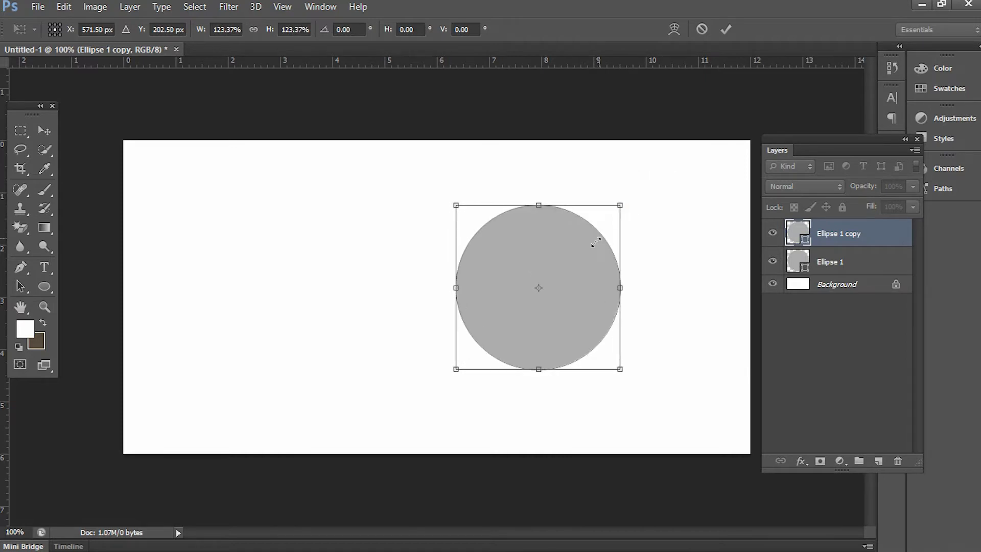
left_click(728, 29)
- Combine the Ellipse 1 copy and Ellipse 1 shapes into a ring with Subtract Shapes at Overlap
left_click(839, 264, "shift")
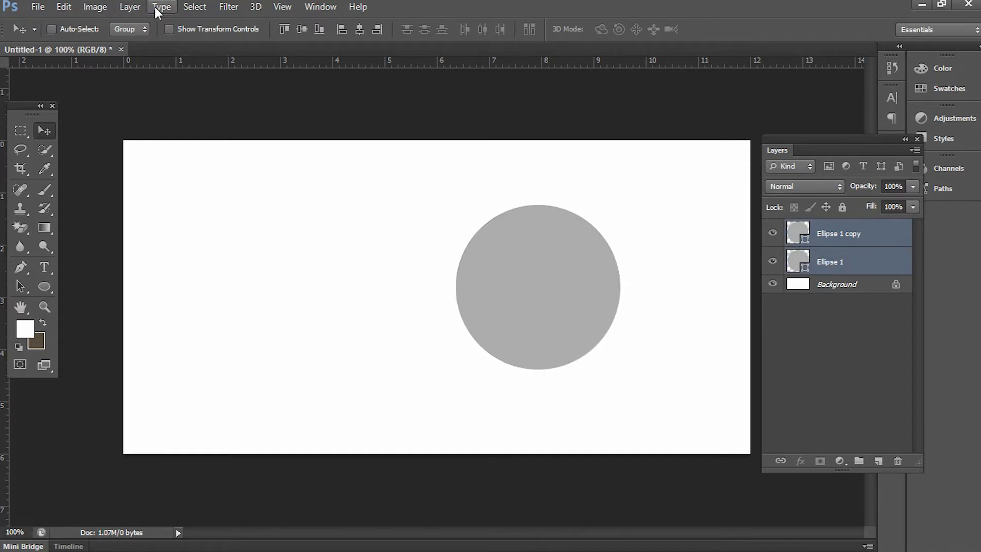
left_click(129, 7)
mouse_move(276, 345)
left_click(361, 385)
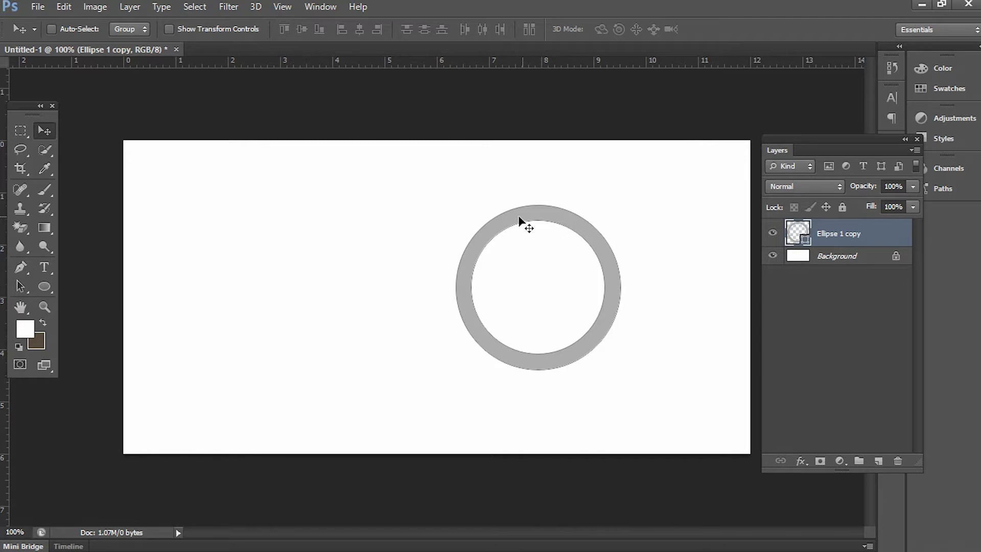
- Try shrinking only the ring's inner circle path from its center to about 72%
left_click(825, 302)
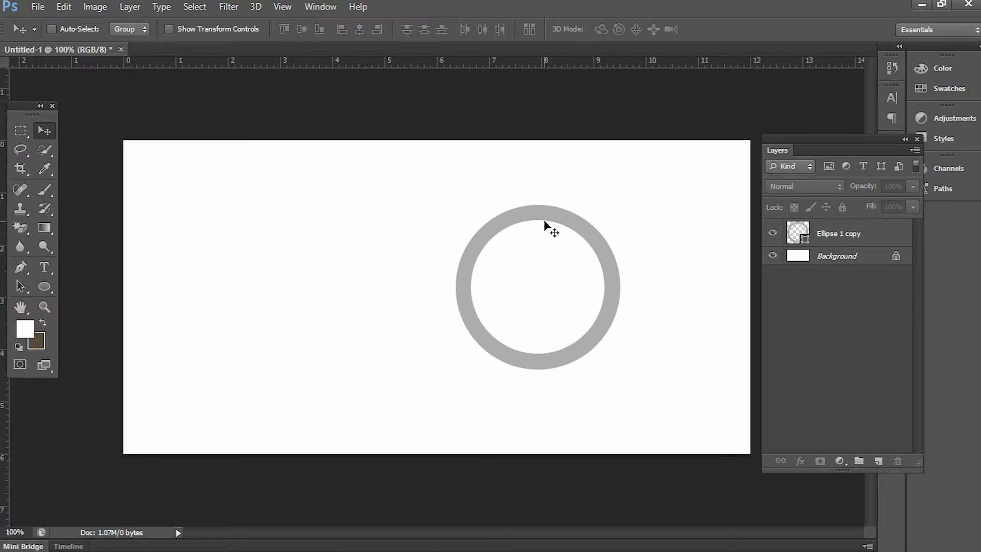
left_click(545, 224, "ctrl")
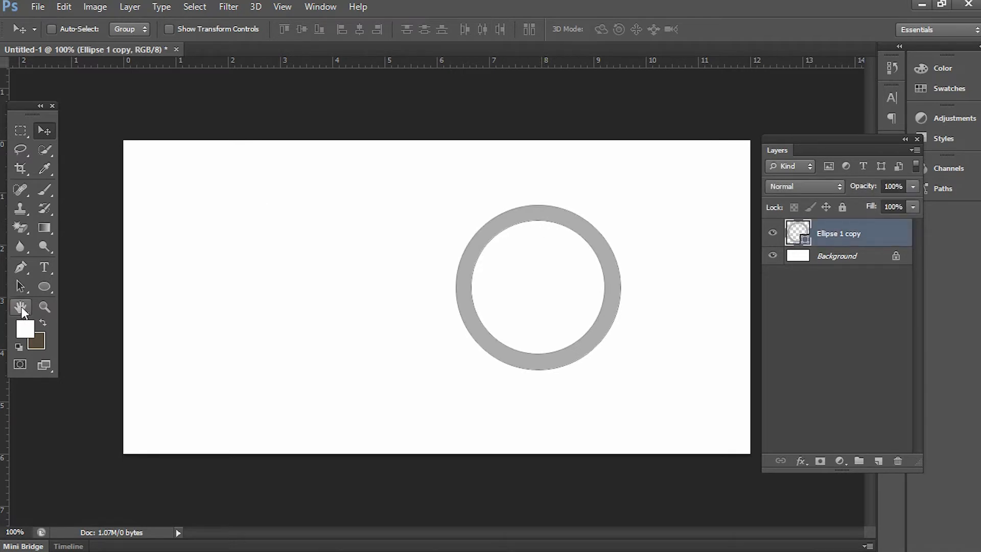
left_click_drag(19, 286, 97, 290)
left_click(533, 220)
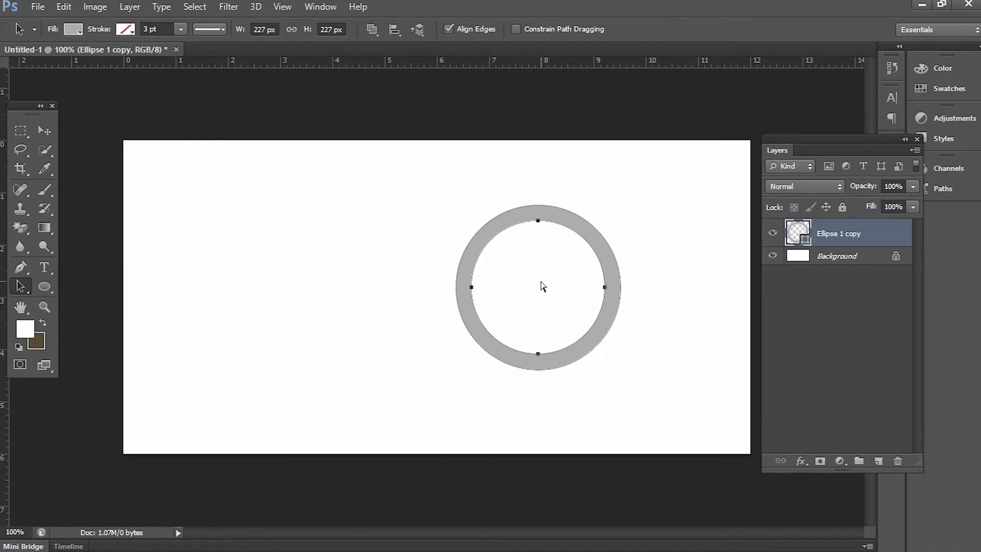
key("ctrl+t")
left_click_drag(597, 220, 585, 239)
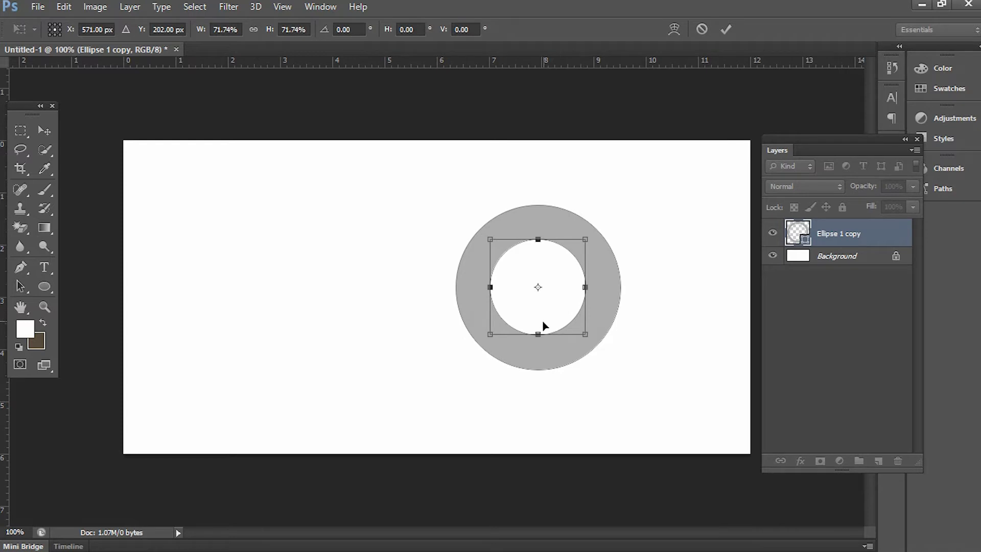
key("ctrl+z")
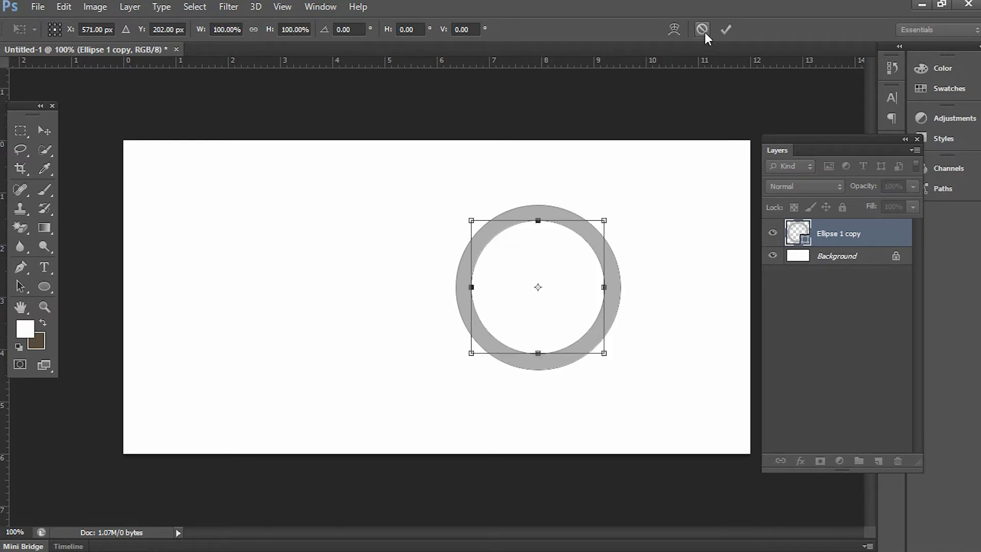
left_click(727, 30)
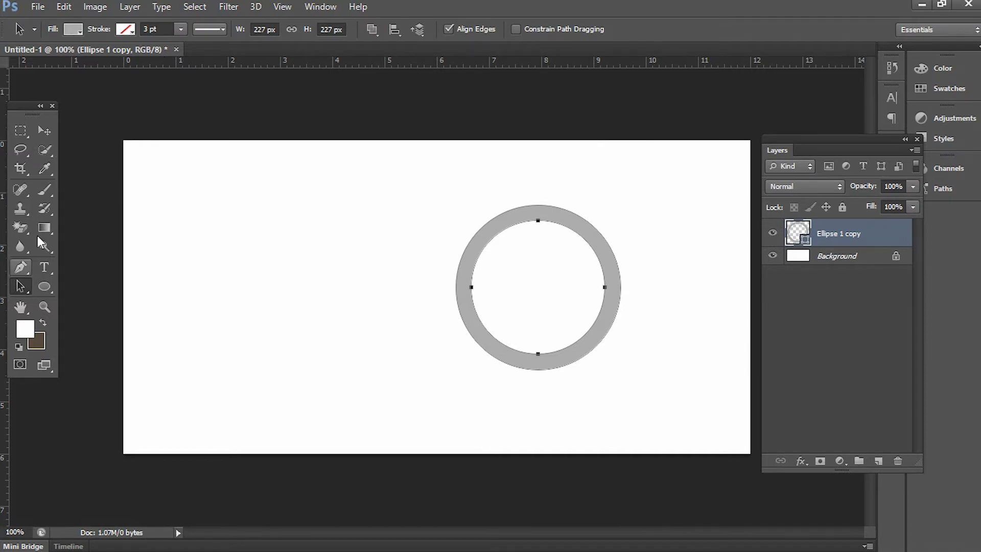
key("v")
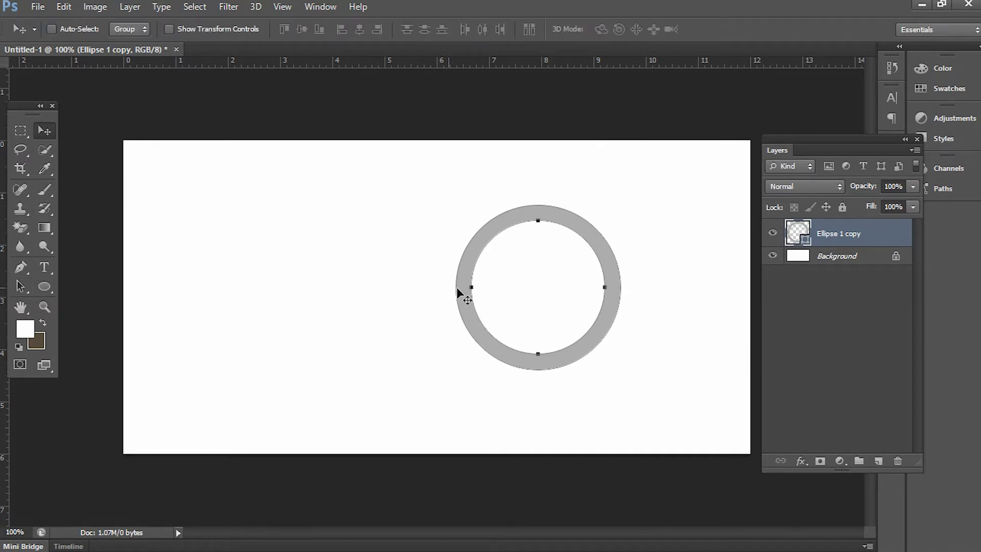
key("a")
left_click(292, 300)
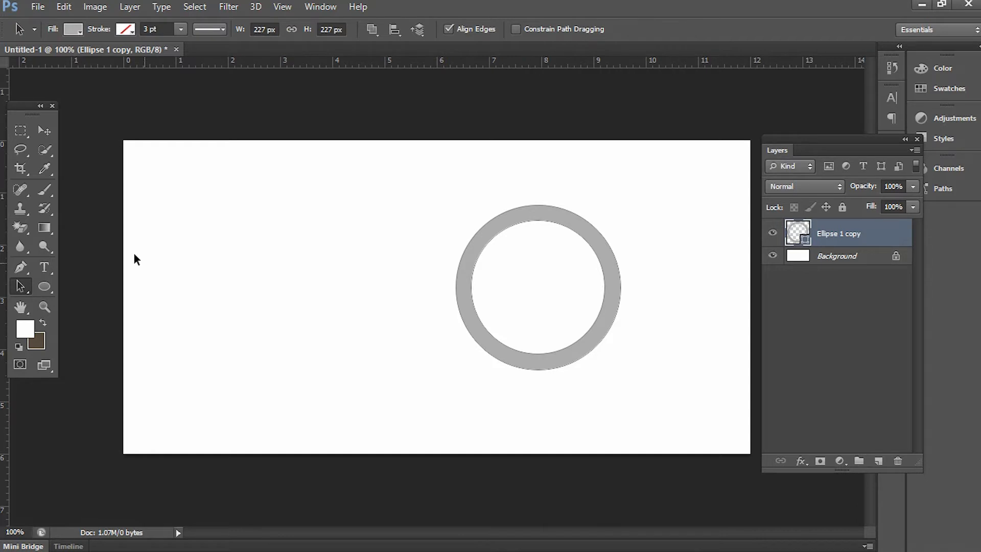
- Duplicate the ring layer and scale the copy down from its center to about 65%, inside the first ring
left_click(41, 128)
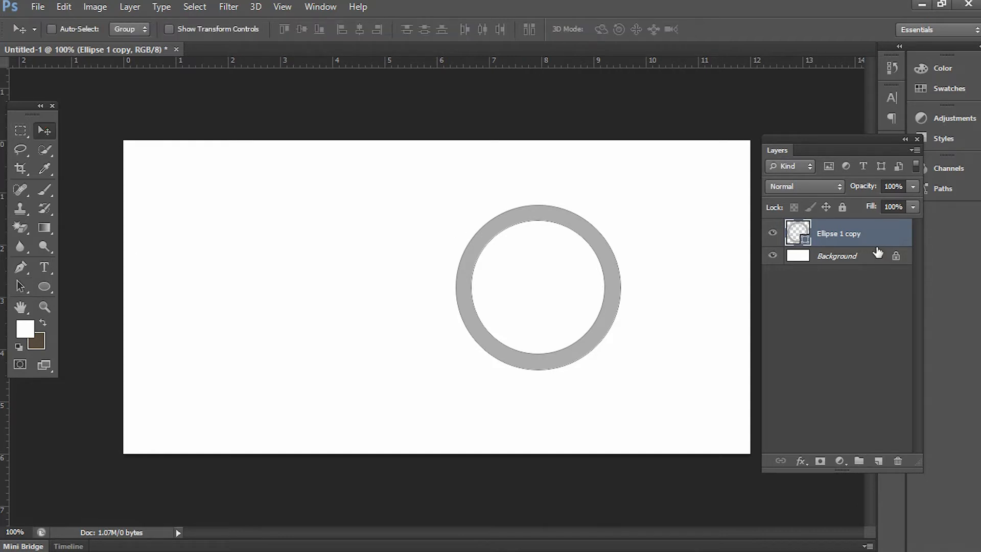
key("ctrl+j")
key("ctrl+t")
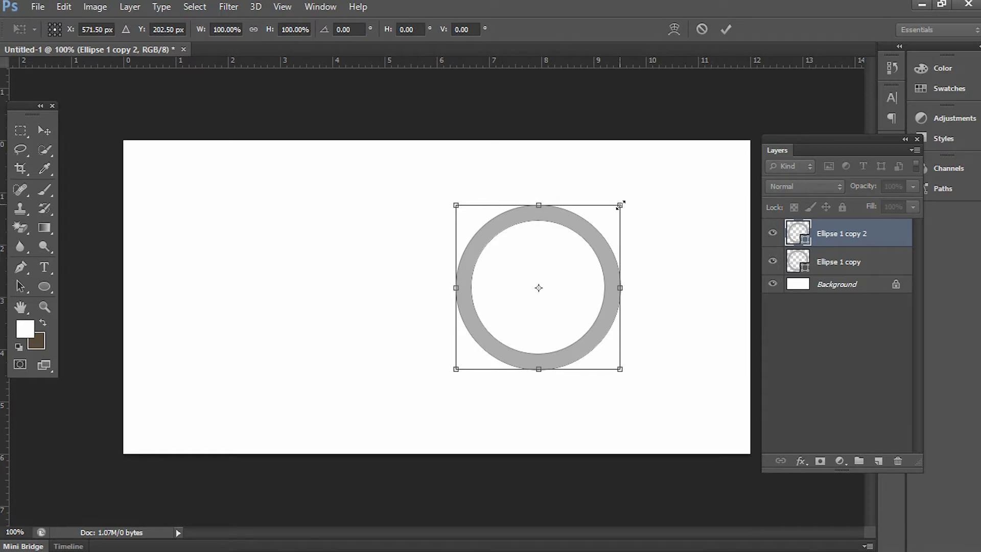
left_click_drag(620, 205, 596, 241)
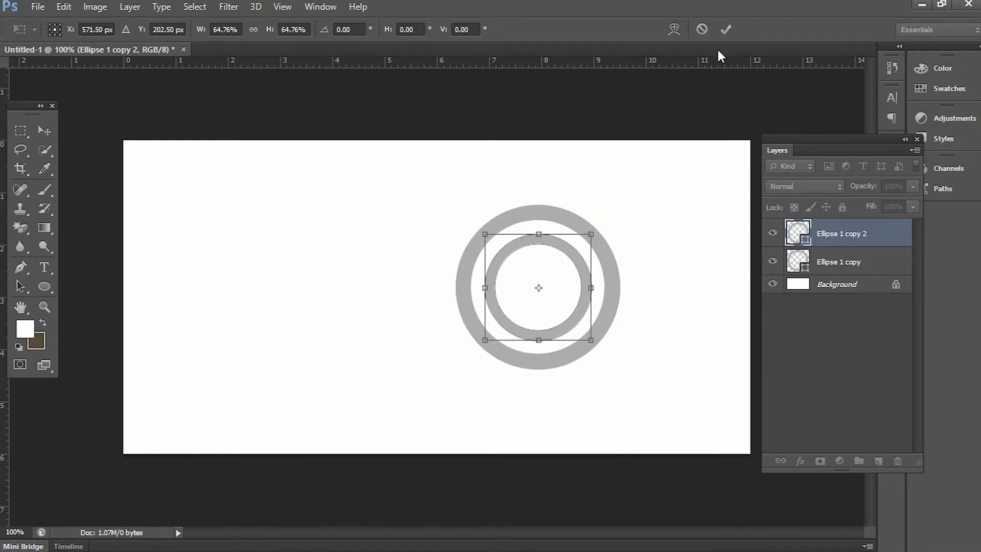
left_click(726, 30)
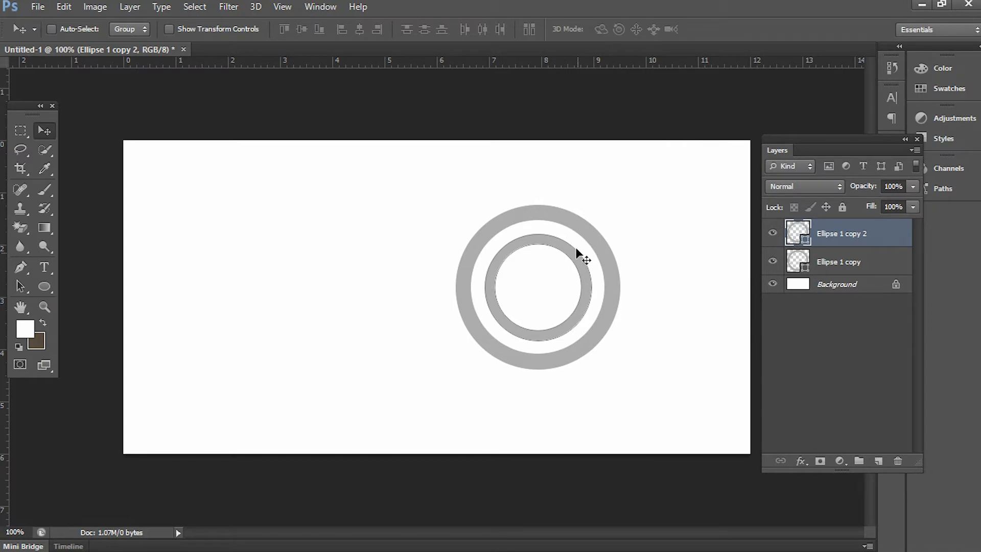
- Thicken the smaller ring by enlarging only its outer circle path from the center to about 107%
left_click(17, 287)
left_click(526, 235)
key("ctrl+t")
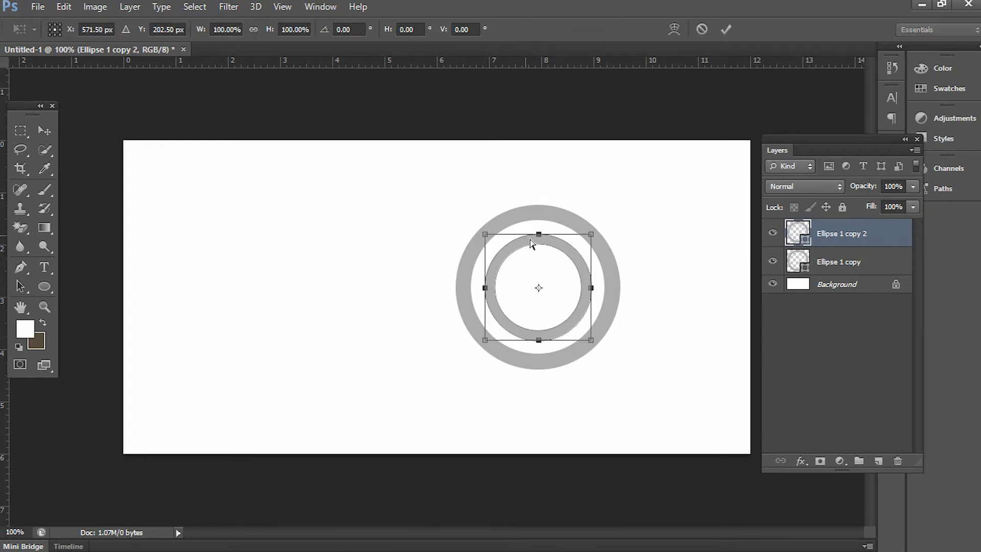
left_click_drag(593, 233, 596, 229)
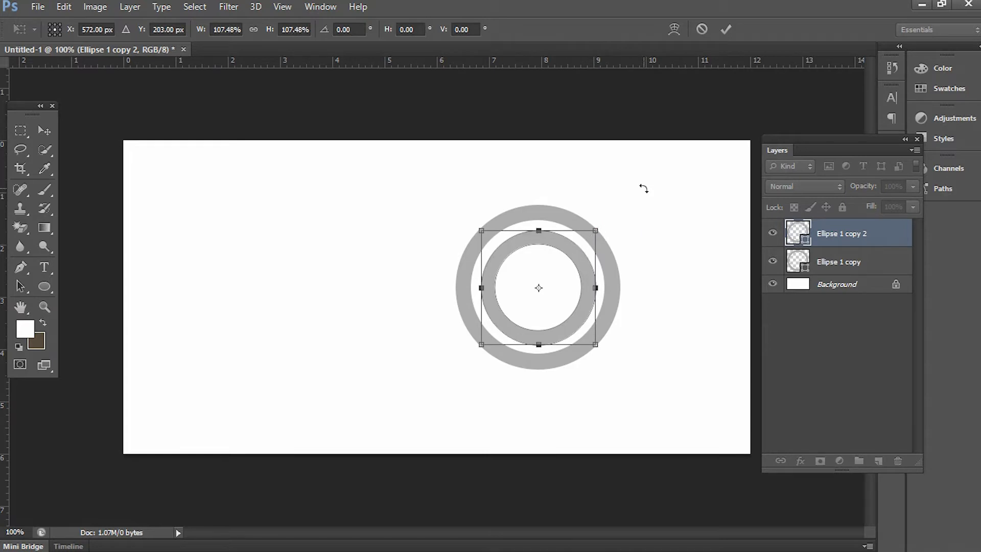
- Enlarge the outer ring on the Ellipse 1 copy layer proportionally from its center to about 105%
left_click(866, 265)
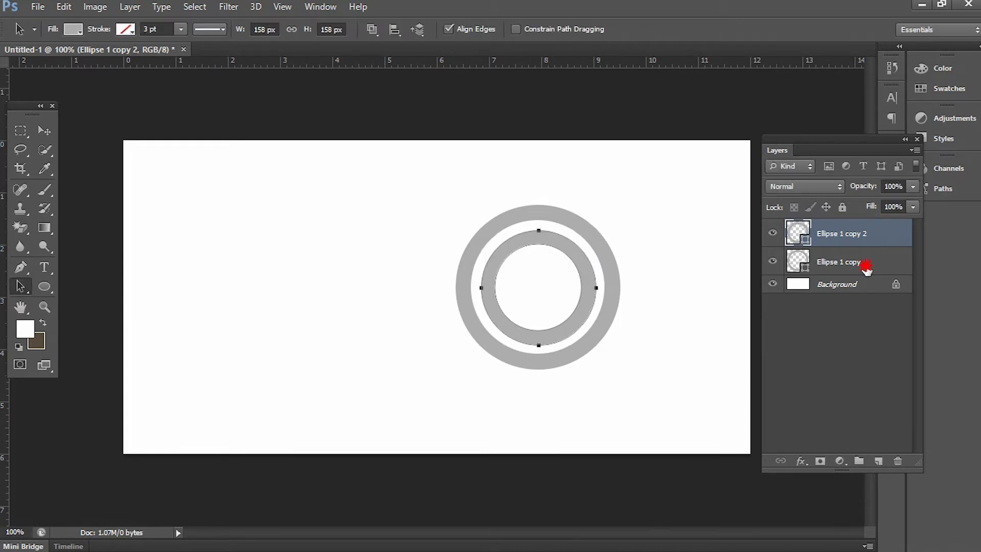
left_click(773, 262)
left_click(773, 261)
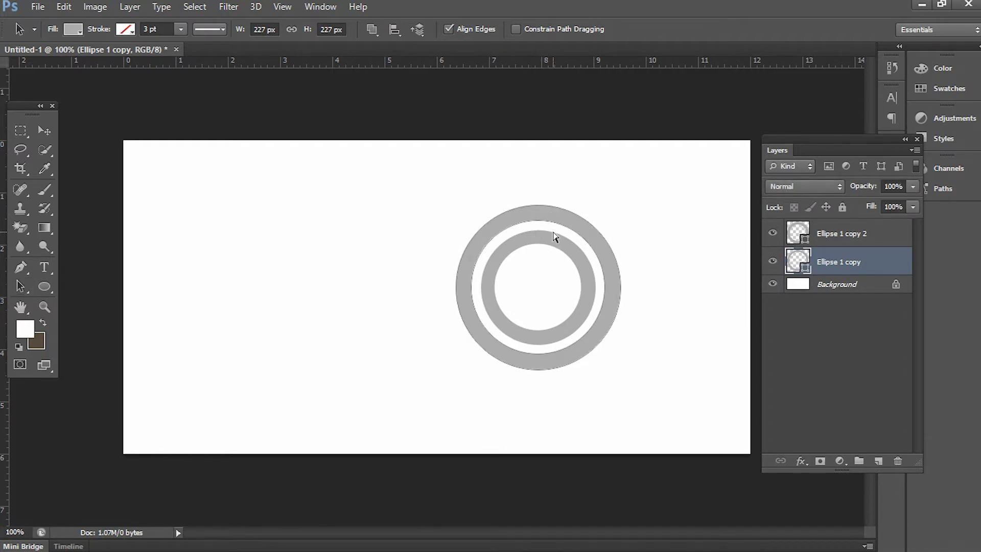
key("ctrl+t")
left_click(618, 206)
left_click_drag(619, 206, 624, 203)
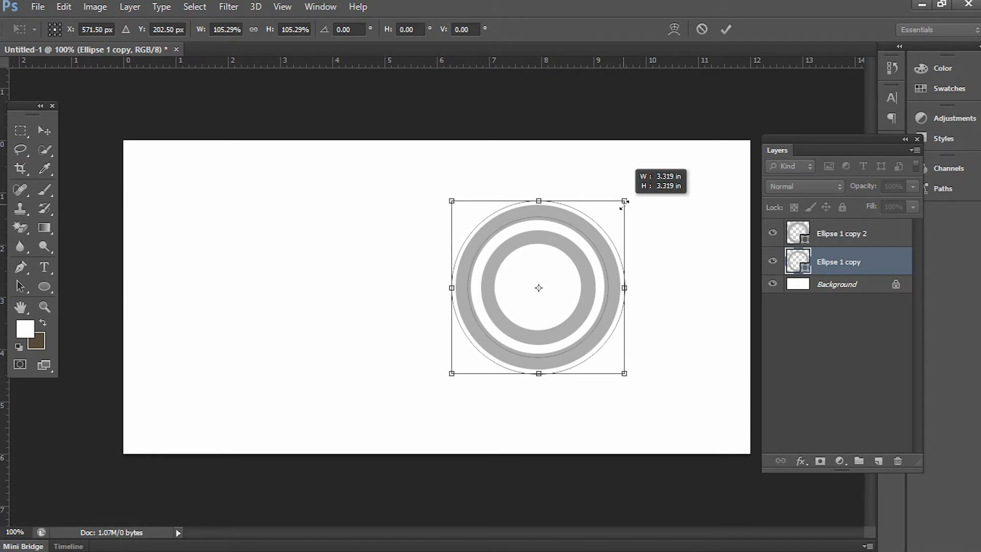
left_click(732, 28)
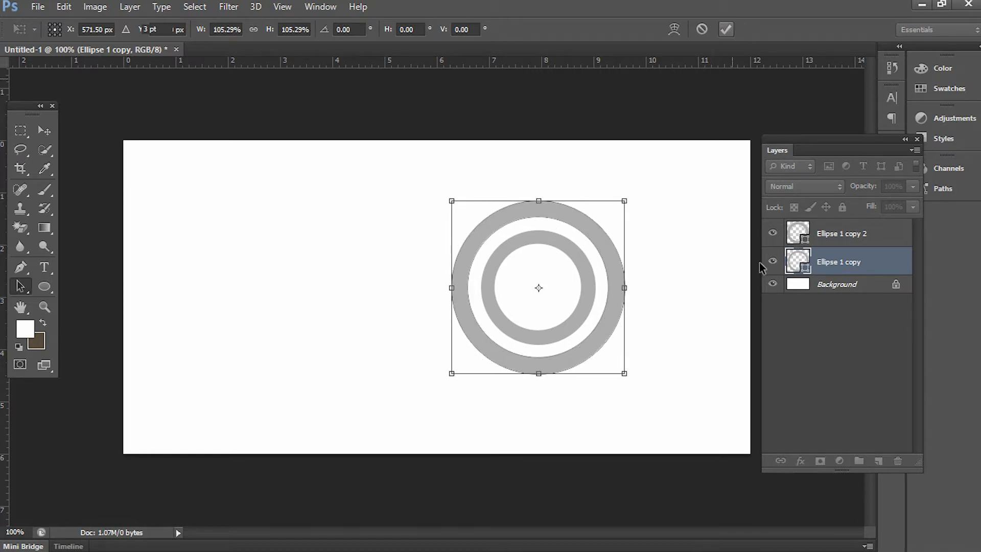
- Thin the outer ring by enlarging only its inner circle path from the center to about 105%
left_click(514, 221)
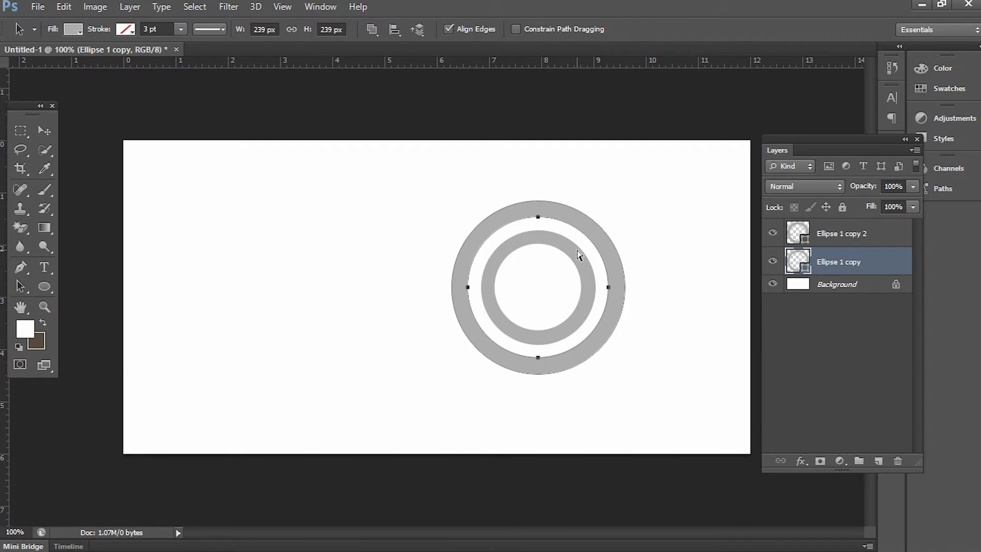
key("ctrl+t")
left_click_drag(609, 215, 615, 213)
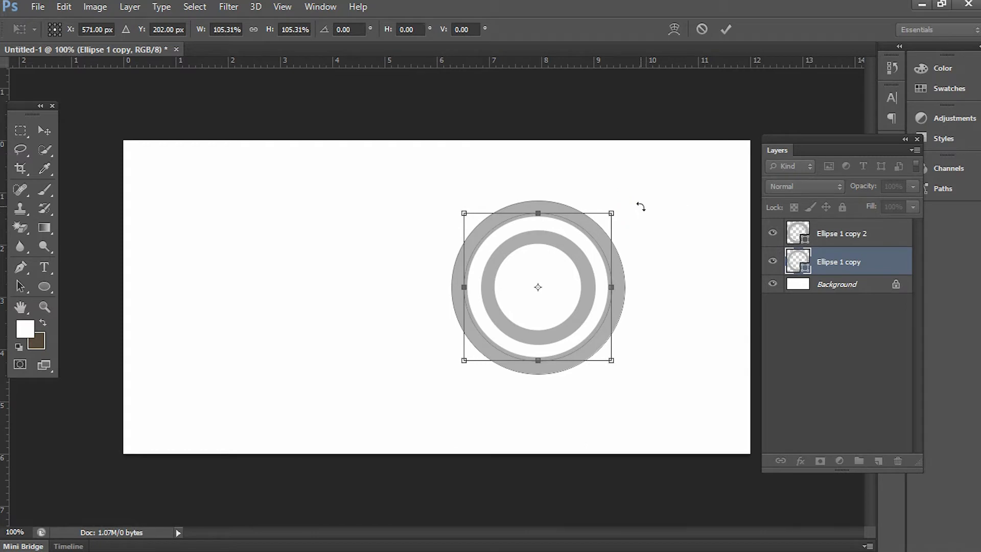
left_click(725, 30)
- Add a new empty layer above the Ellipse 1 copy 2 layer and activate the Brush tool
key("v")
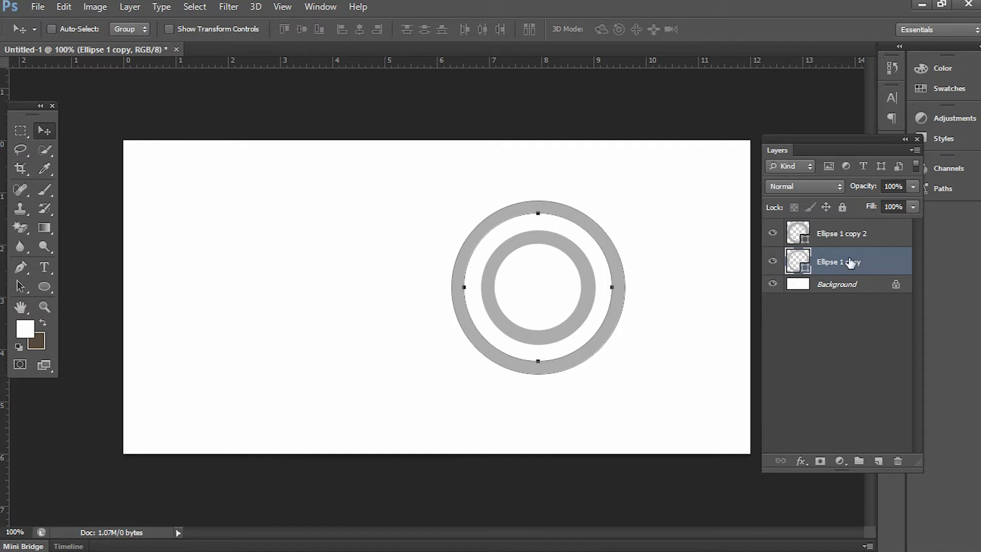
left_click(854, 239)
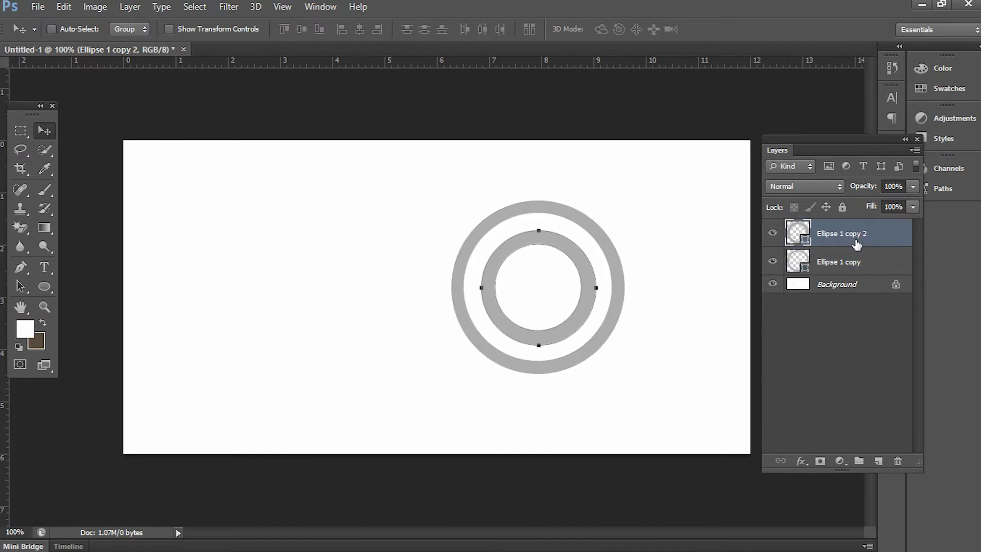
left_click(879, 462)
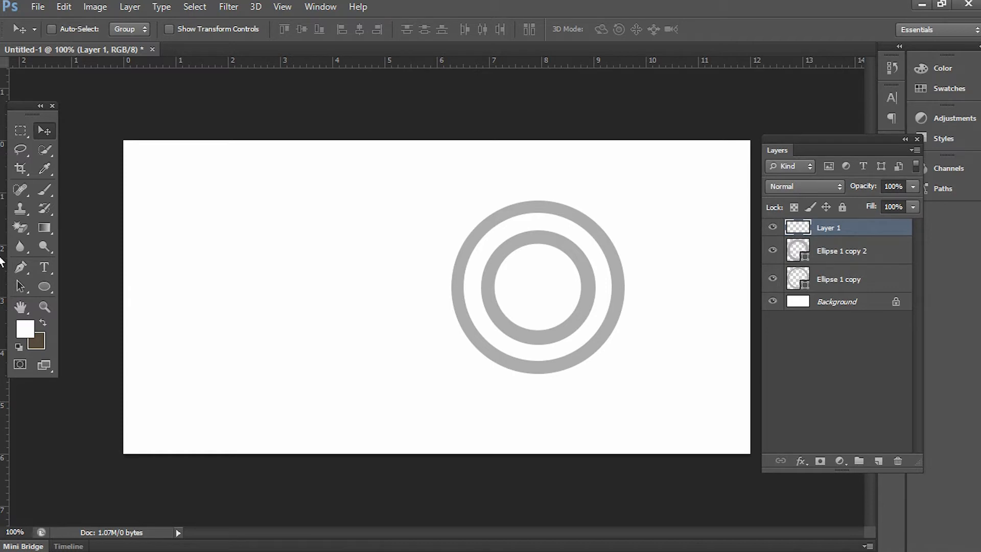
key("b")
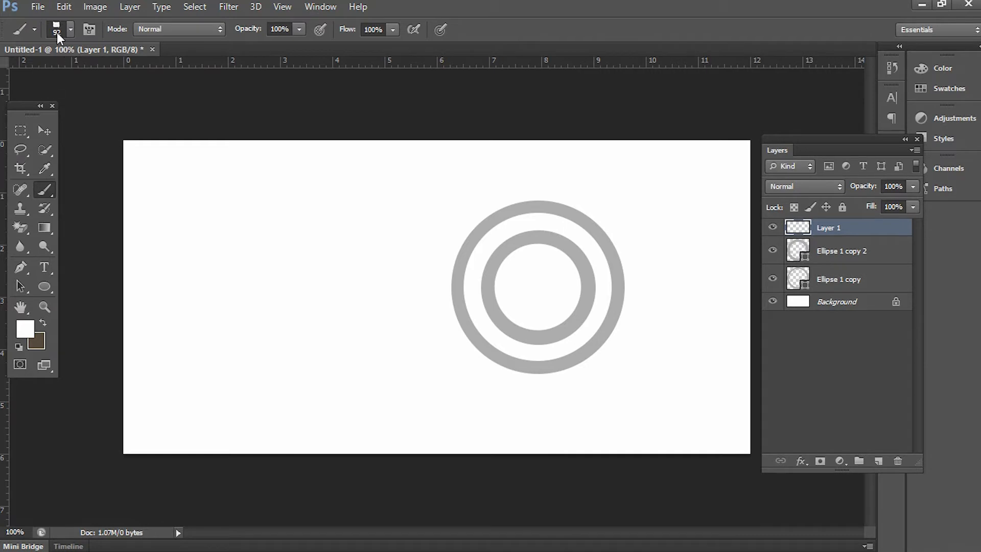
- Choose the dry brush tip labeled 4645 and set its size to 65 px
left_click(71, 29)
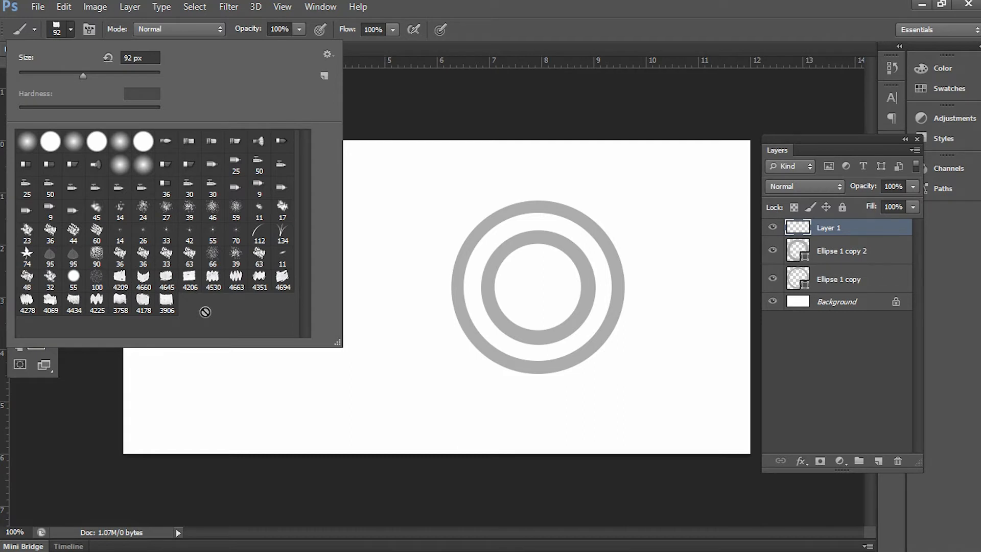
left_click(167, 278)
left_click_drag(121, 74, 80, 74)
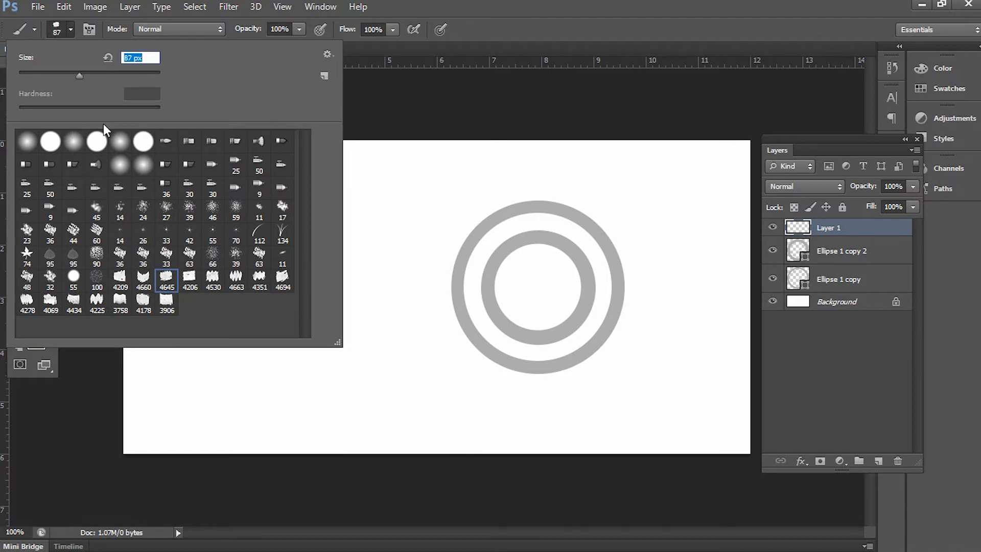
left_click(328, 54)
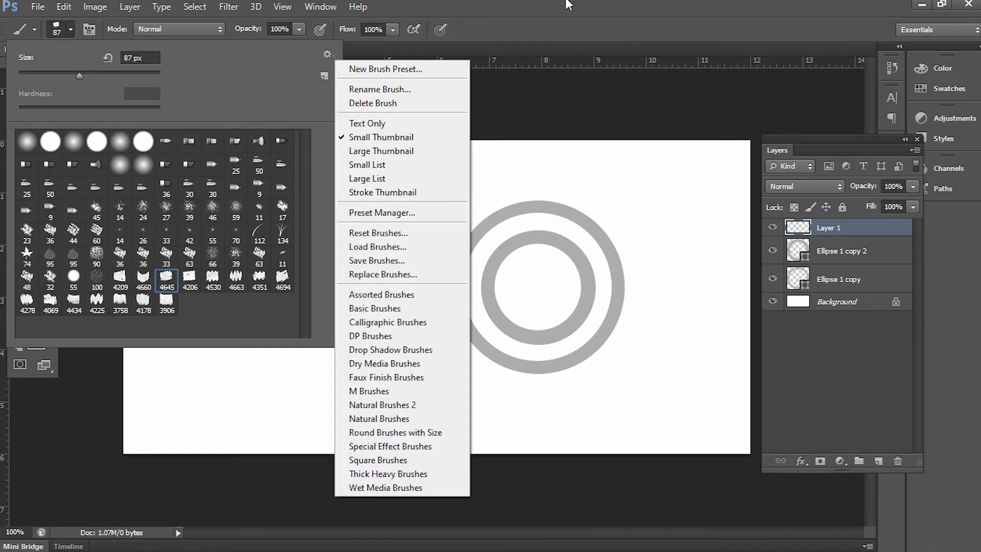
key("Escape")
key("Escape")
right_click(443, 185)
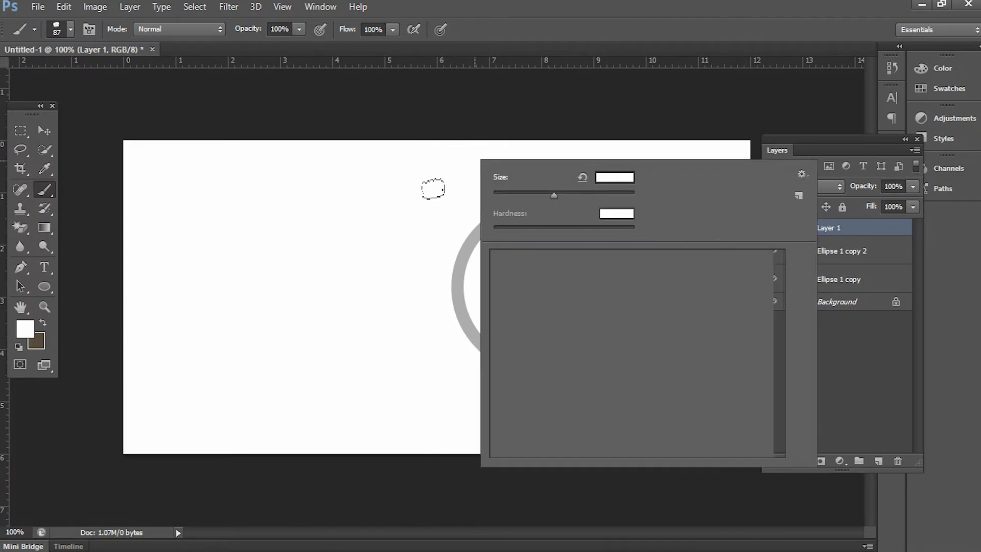
left_click_drag(555, 198, 548, 198)
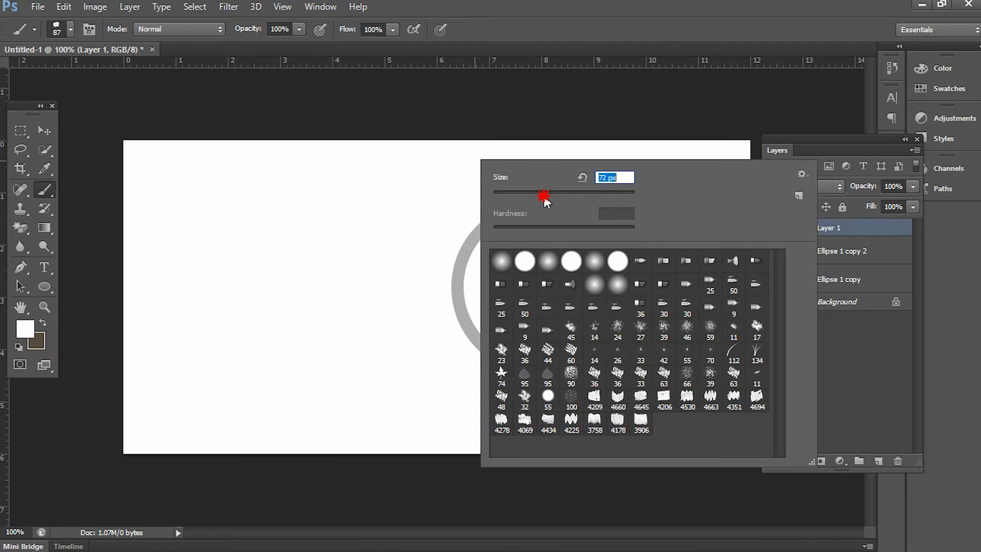
left_click_drag(543, 201, 539, 199)
key("Return")
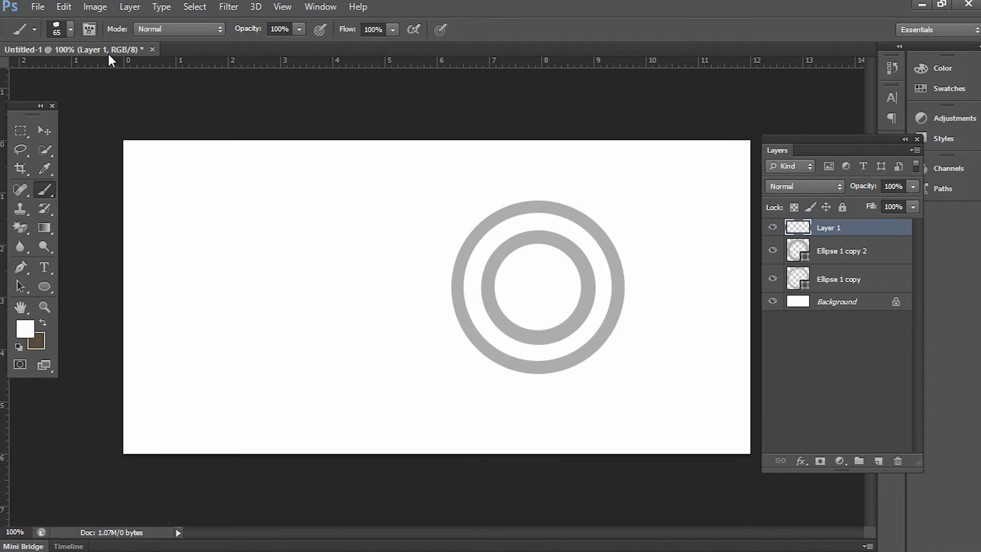
- Rotate the brush tip to an angle of 145° in the Brush Tip Shape settings
key("F5")
left_click_drag(864, 281, 844, 263)
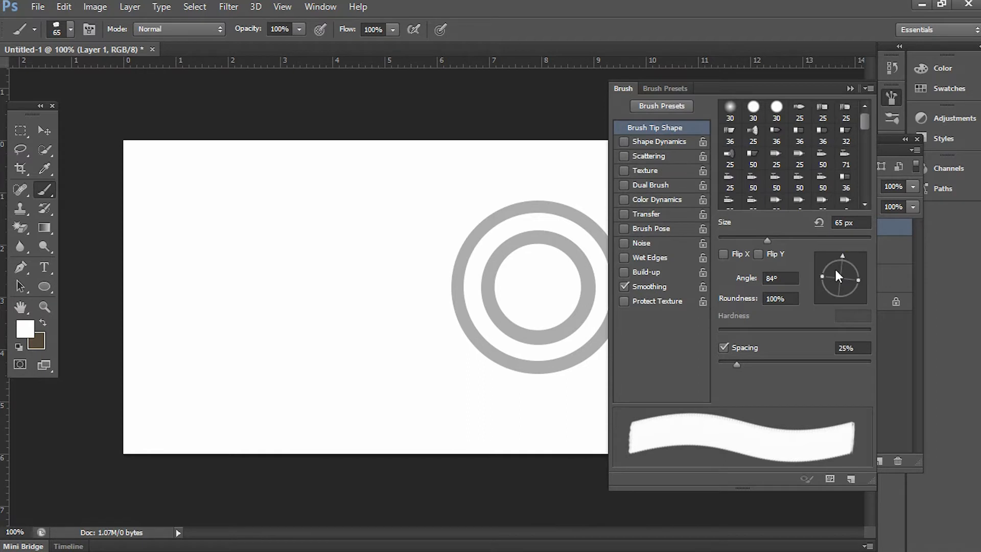
left_click_drag(828, 261, 817, 264)
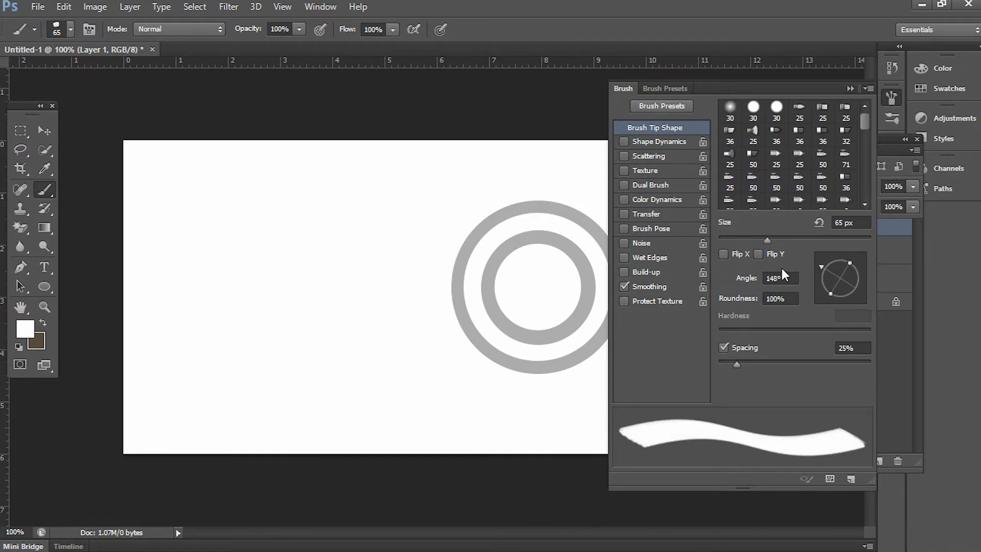
left_click_drag(821, 266, 826, 271)
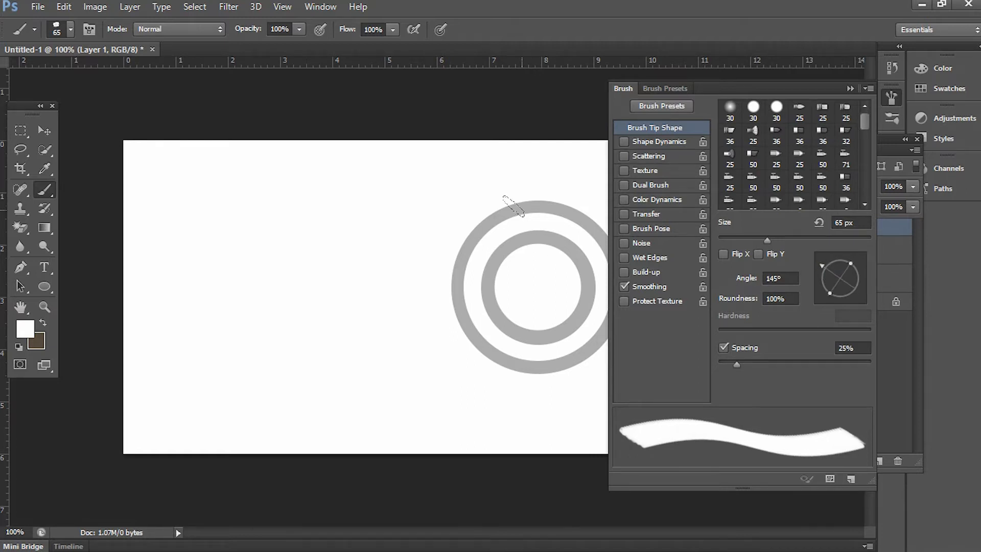
left_click(848, 88)
- Set the foreground color to pure green with RGB 0, 255, 0 and return to the Brush tool
left_click(25, 329)
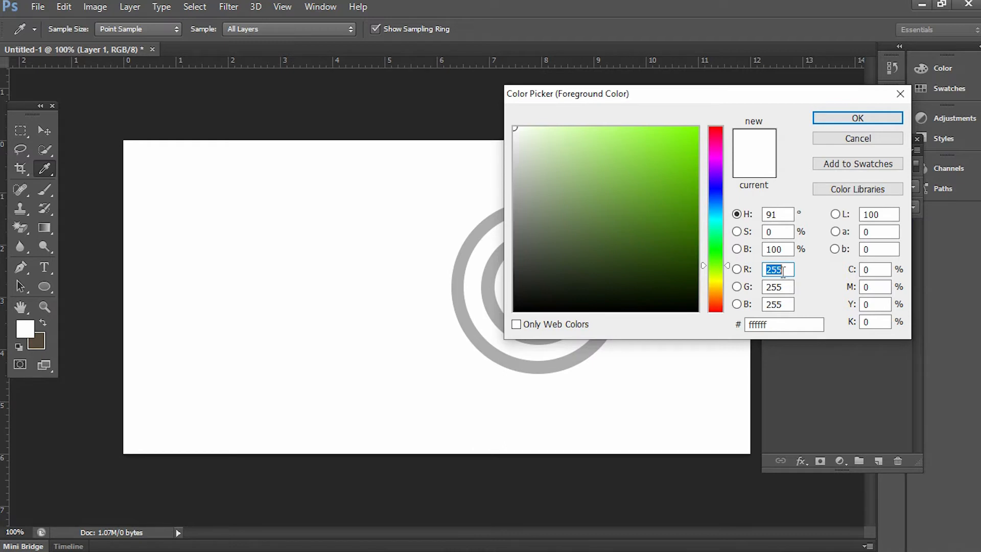
type("0")
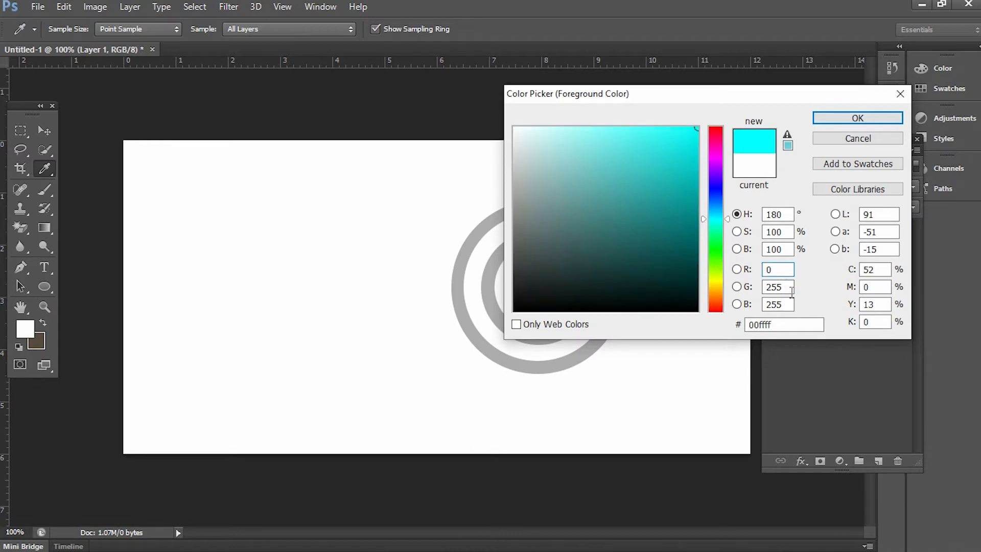
left_click_drag(789, 304, 761, 307)
type("0")
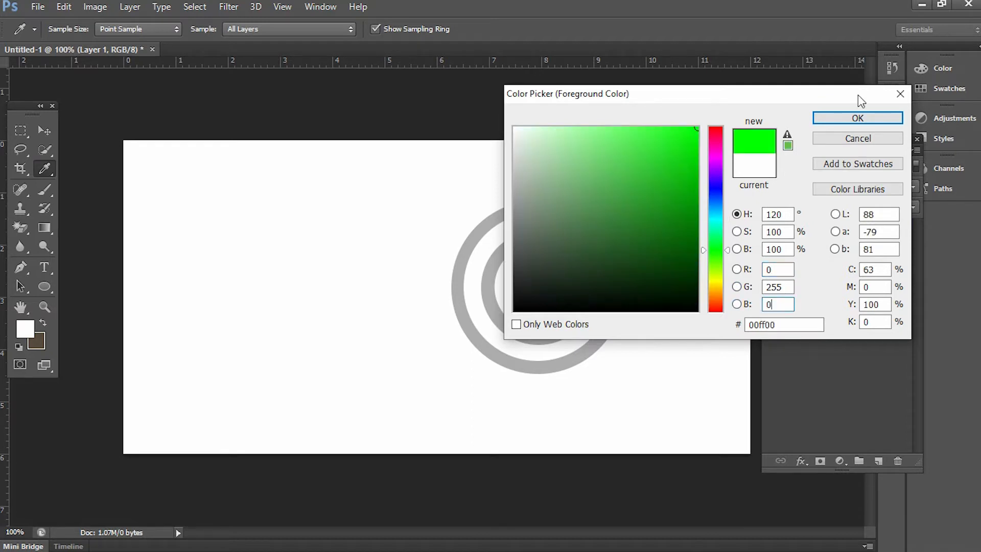
left_click(858, 118)
key("b")
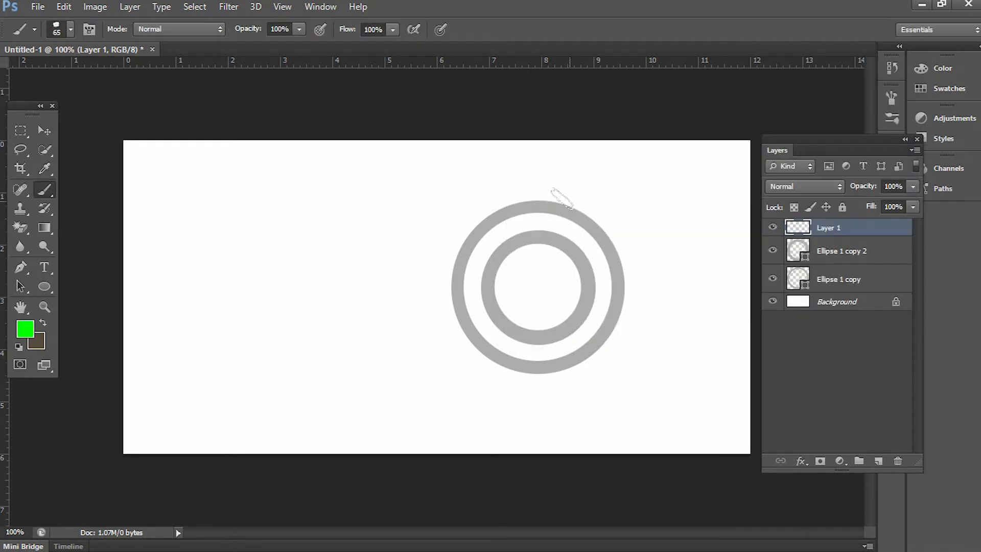
- Paint two parallel green diagonal bands on Layer 1, covering the upper-left and lower-right parts of the rings
left_click(532, 219)
mouse_move(532, 219)
left_mouse_down()
mouse_move(470, 272)
mouse_move(434, 332)
mouse_move(437, 306)
mouse_move(470, 261)
mouse_move(548, 188)
mouse_move(447, 340)
mouse_move(562, 190)
mouse_move(453, 344)
left_mouse_up()
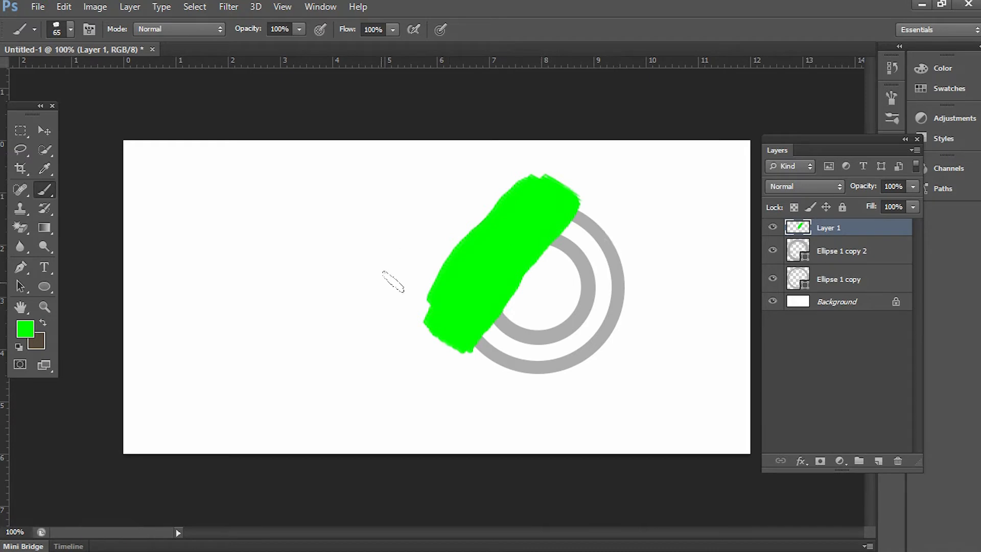
mouse_move(646, 249)
left_mouse_down()
mouse_move(574, 348)
mouse_move(521, 390)
mouse_move(591, 317)
mouse_move(640, 241)
mouse_move(576, 337)
mouse_move(565, 348)
mouse_move(582, 322)
mouse_move(530, 383)
left_mouse_up()
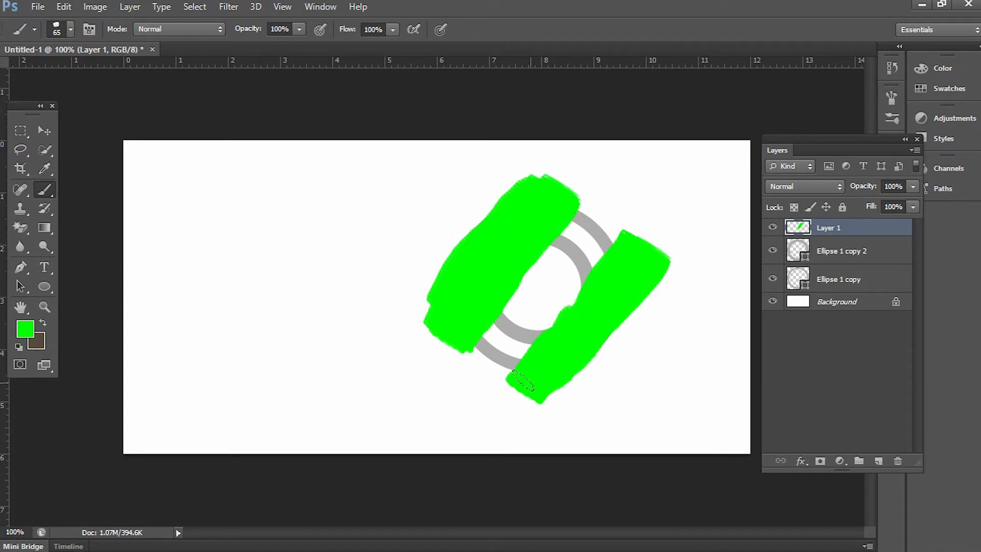
- Set the foreground color to pure red with RGB 255, 0, 0 and return to the Brush tool
left_click(27, 329)
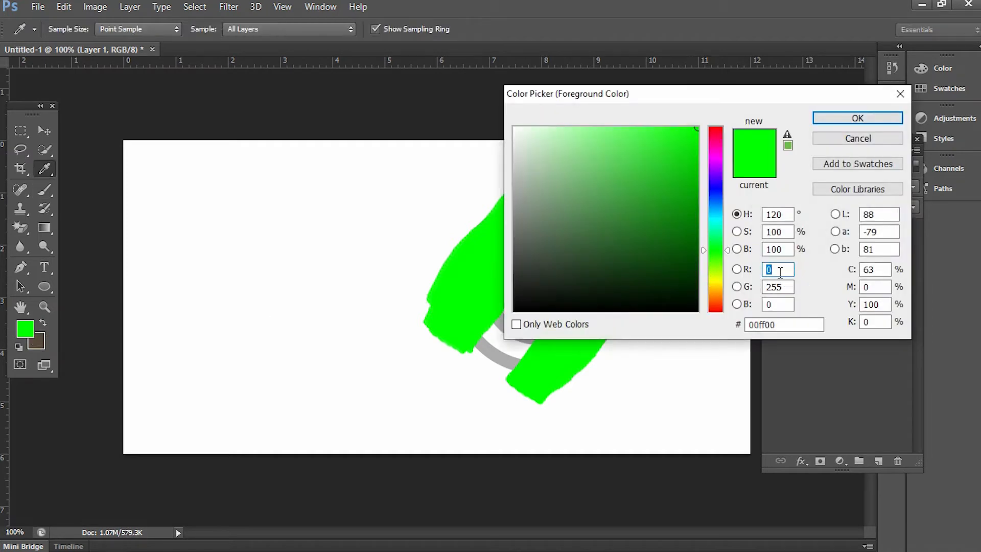
type("255")
key("Tab")
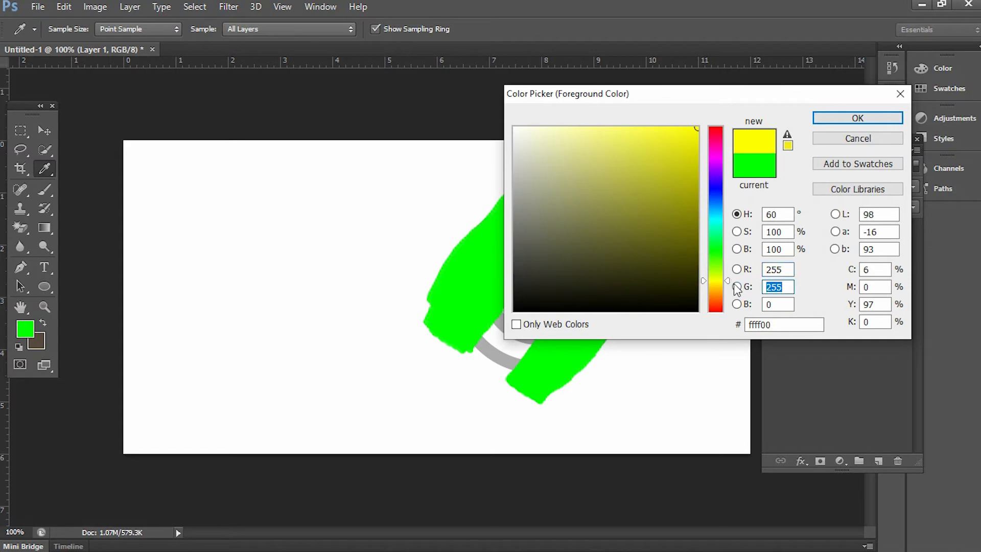
type("0")
left_click(838, 118)
key("b")
- Paint a red diagonal band between the two green bands, filling the gap completely
mouse_move(603, 215)
left_mouse_down()
mouse_move(543, 280)
mouse_move(523, 329)
mouse_move(480, 360)
mouse_move(497, 316)
mouse_move(518, 303)
left_mouse_up()
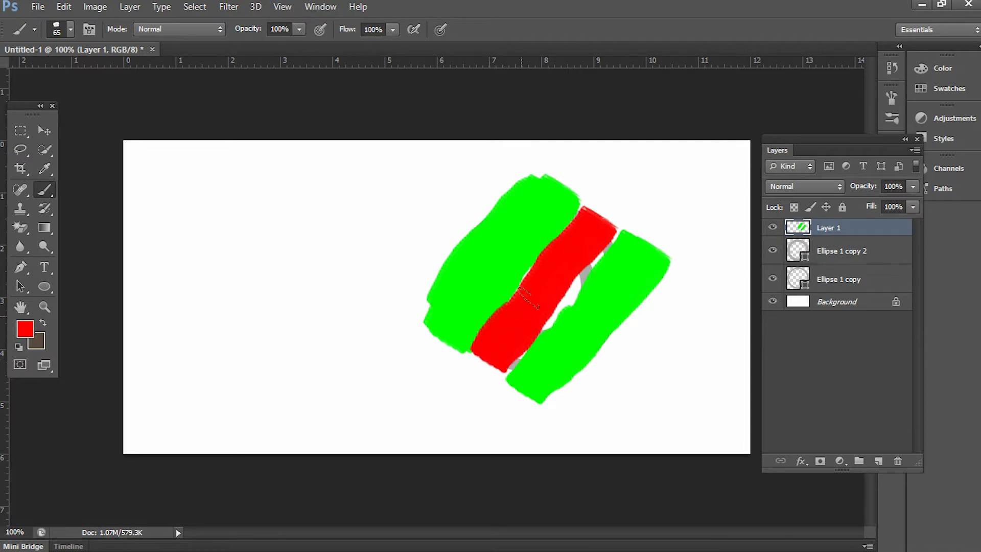
left_click_drag(569, 237, 583, 223)
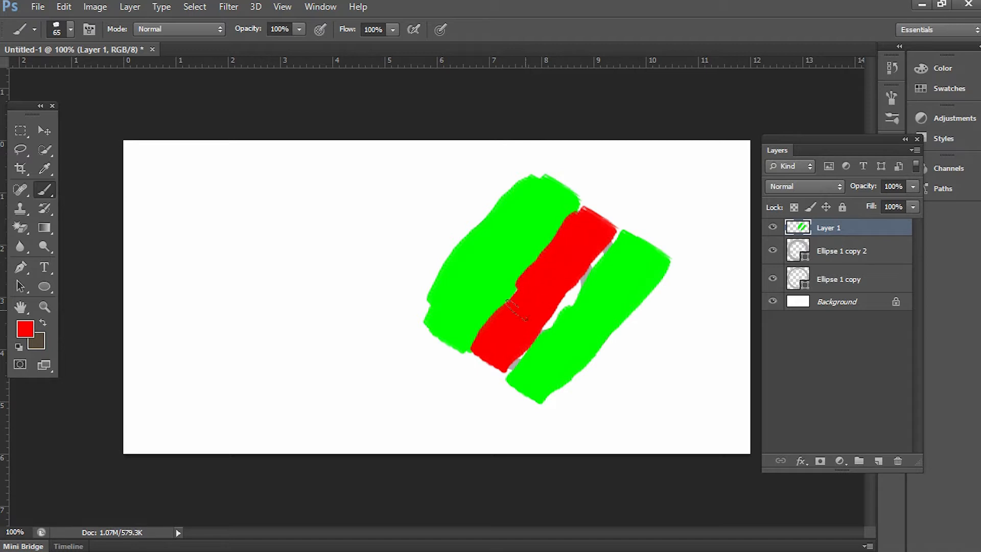
mouse_move(496, 353)
left_mouse_down()
mouse_move(514, 369)
mouse_move(504, 371)
mouse_move(529, 353)
mouse_move(544, 296)
mouse_move(568, 303)
mouse_move(599, 258)
mouse_move(598, 210)
mouse_move(576, 223)
left_mouse_up()
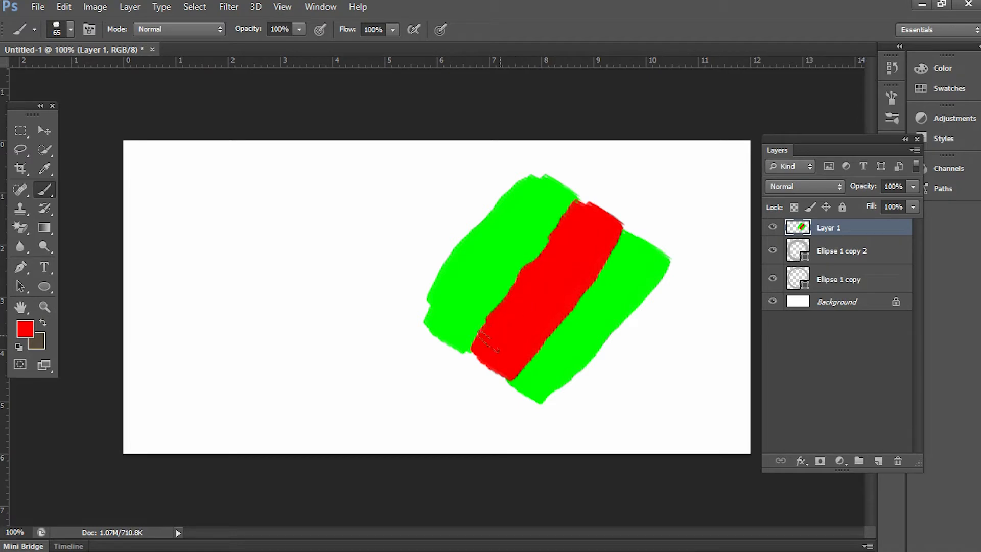
- Hide Layer 1 and load the outer ring of the Ellipse 1 copy layer as a selection
left_click(805, 255)
left_click(773, 227)
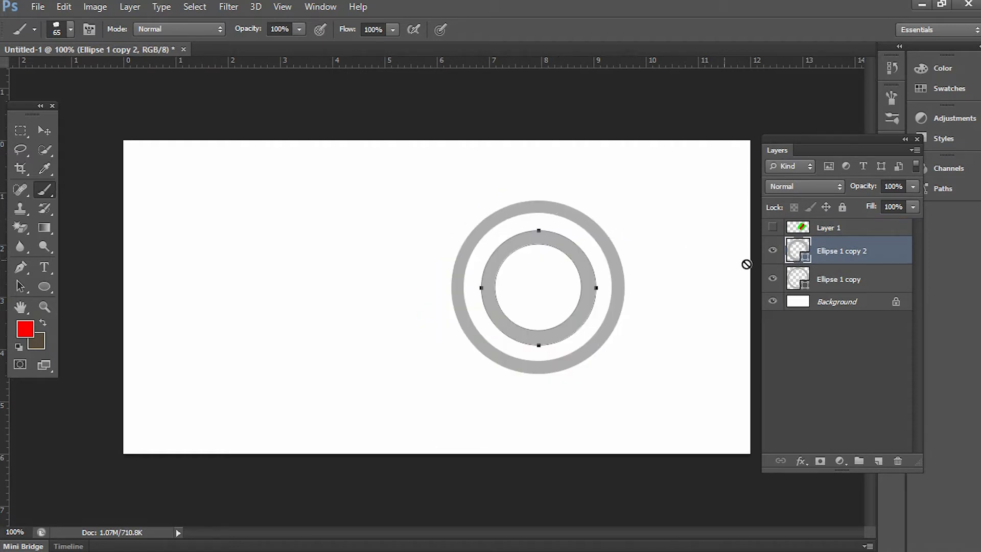
left_click(773, 279)
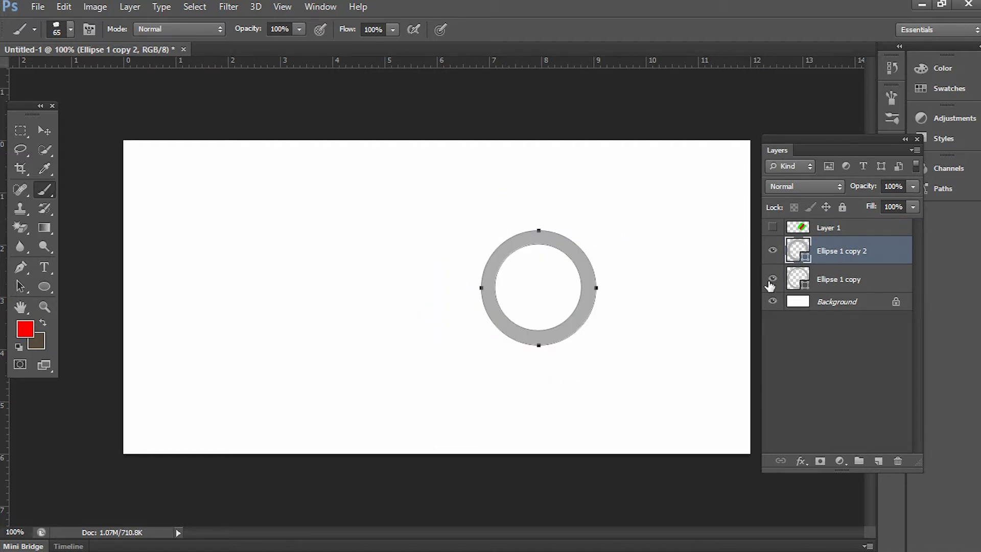
left_click(846, 280)
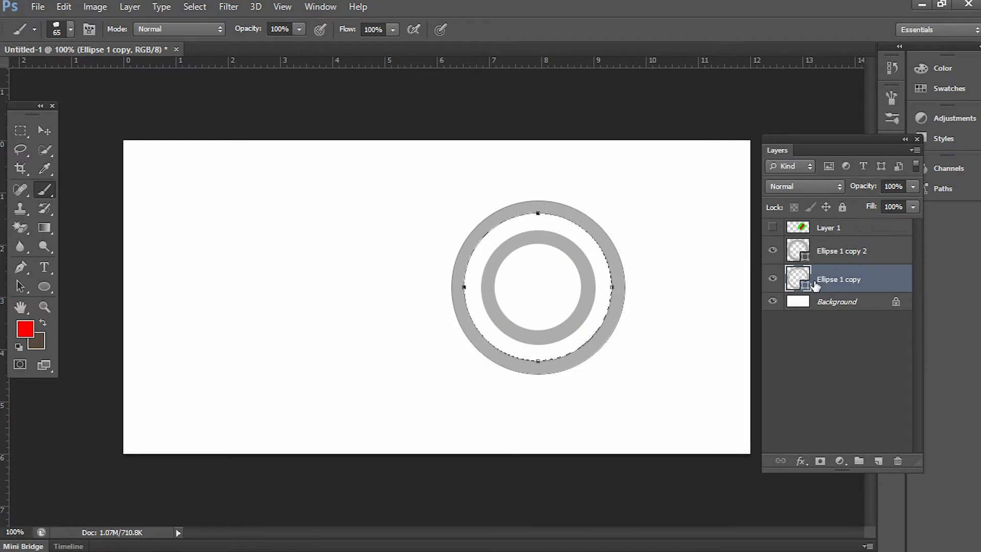
left_click(21, 287)
left_click(318, 284)
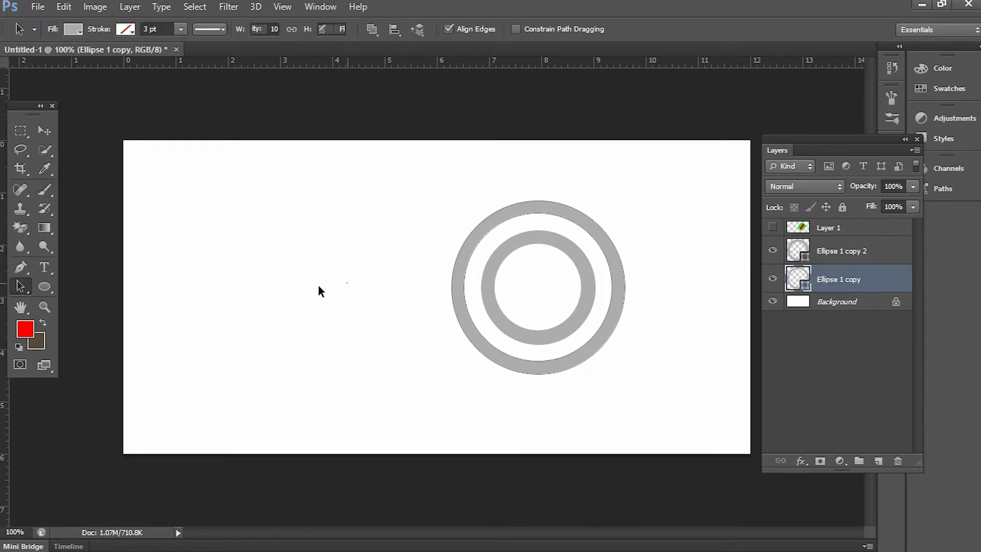
left_click(799, 277, "ctrl")
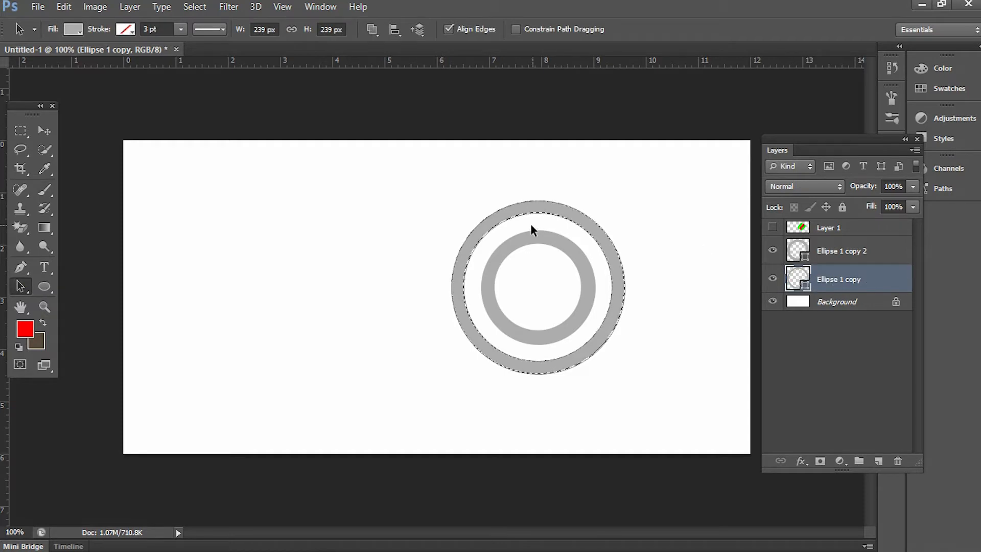
- Add the area inside the outer ring to the selection with the Lasso tool so it covers the whole disc
left_click_drag(469, 245, 557, 279)
left_click_drag(562, 237, 468, 220)
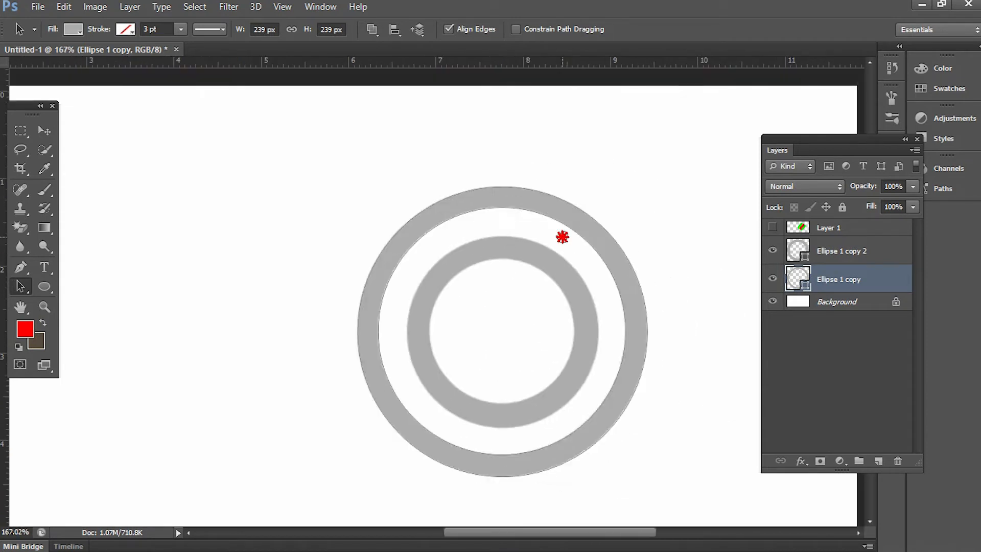
left_click(20, 150)
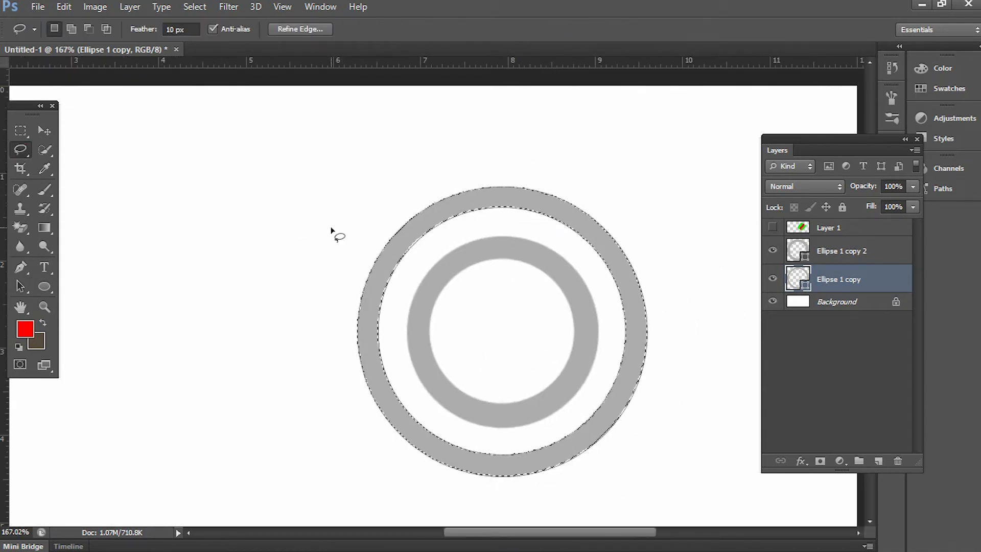
key("shift")
mouse_move(419, 223)
left_mouse_down()
mouse_move(378, 280)
mouse_move(368, 317)
mouse_move(377, 386)
mouse_move(399, 424)
mouse_move(456, 459)
mouse_move(496, 464)
mouse_move(532, 468)
mouse_move(583, 445)
mouse_move(624, 372)
mouse_move(633, 302)
mouse_move(615, 252)
mouse_move(554, 199)
mouse_move(508, 193)
mouse_move(415, 226)
left_mouse_up()
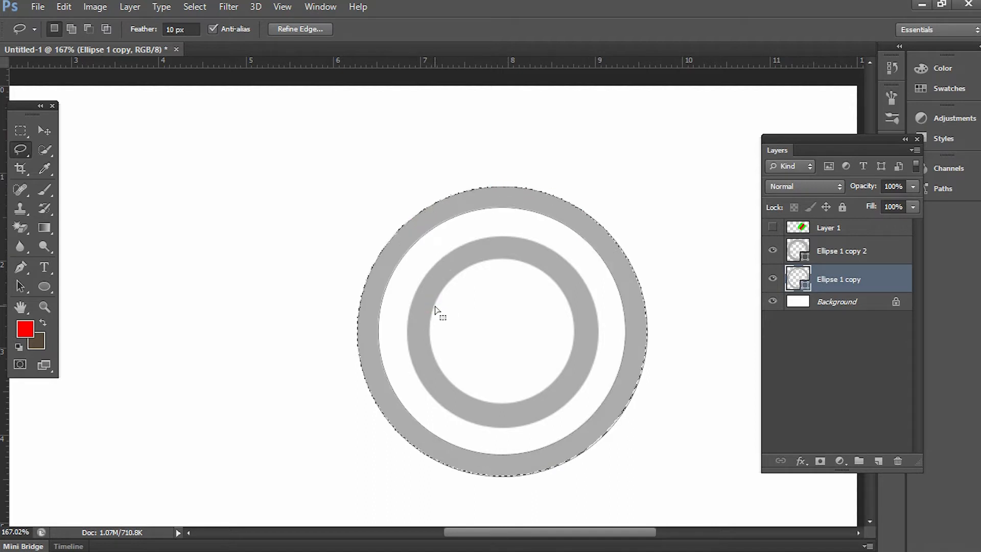
- Show Layer 1 again and add a layer mask to it from the circular selection
left_click(807, 228)
left_click(772, 228)
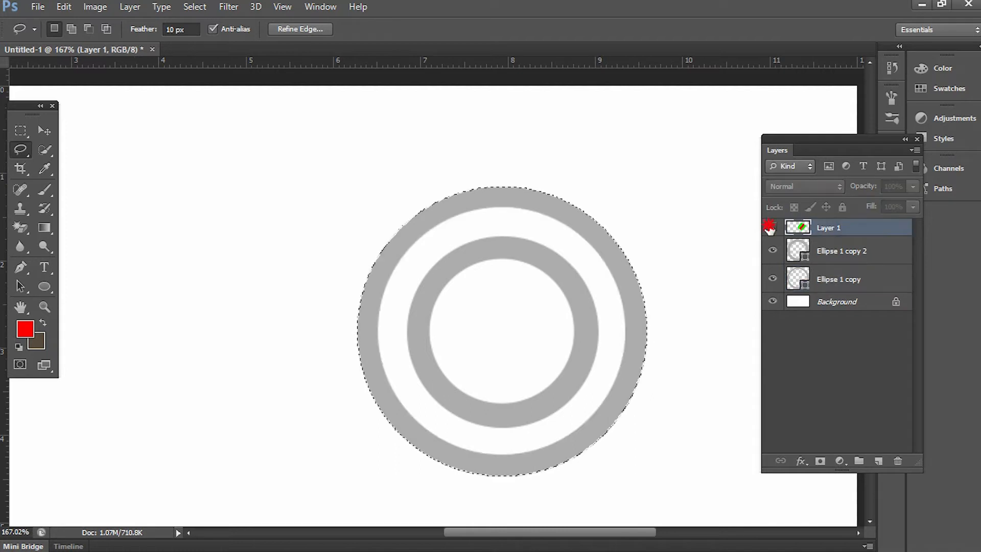
left_click(821, 461)
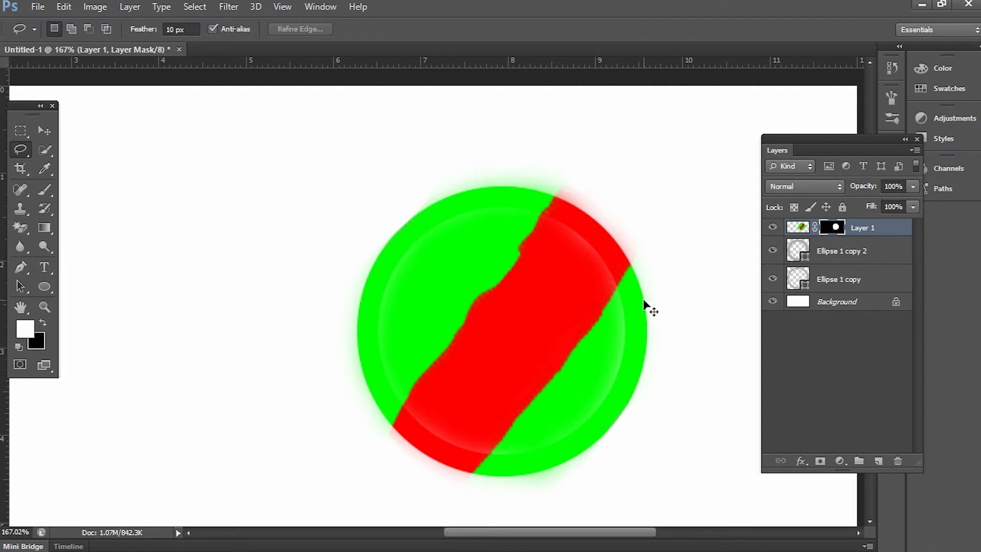
- Check the ring layers' visibility and move the Ellipse 1 copy 2 layer below the Ellipse 1 copy layer
key("ctrl+minus")
key("ctrl+minus")
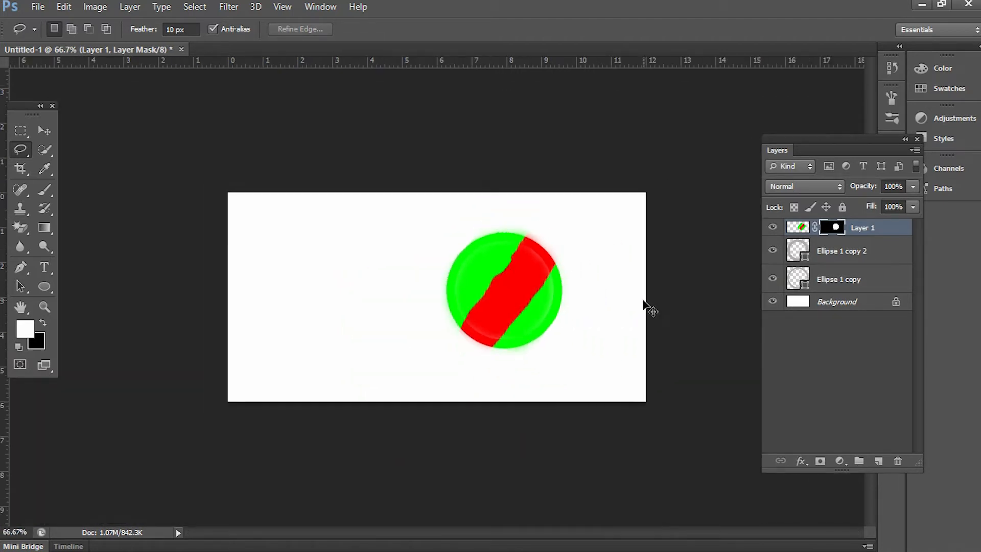
key("ctrl+plus")
left_click(772, 251)
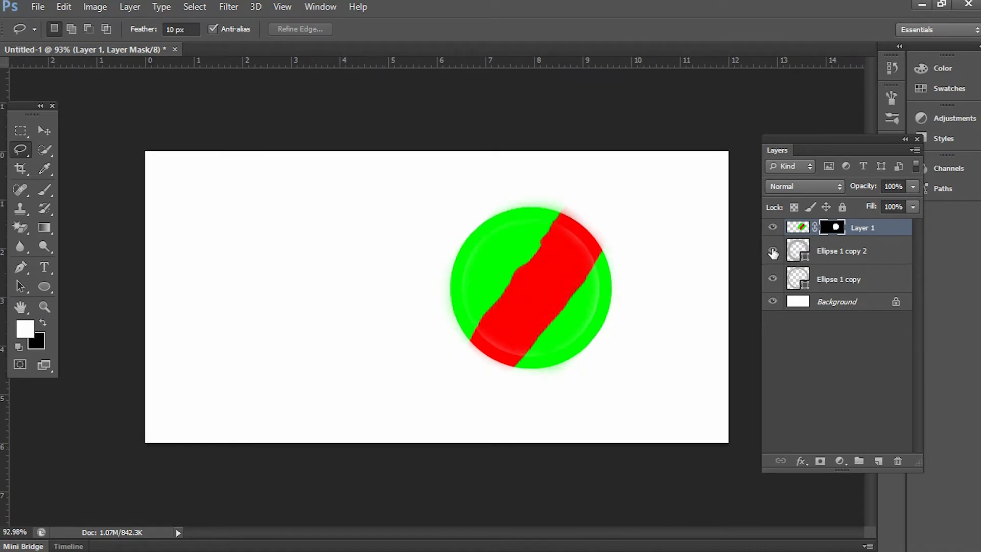
left_click(785, 284)
left_click(773, 280)
left_click(773, 281)
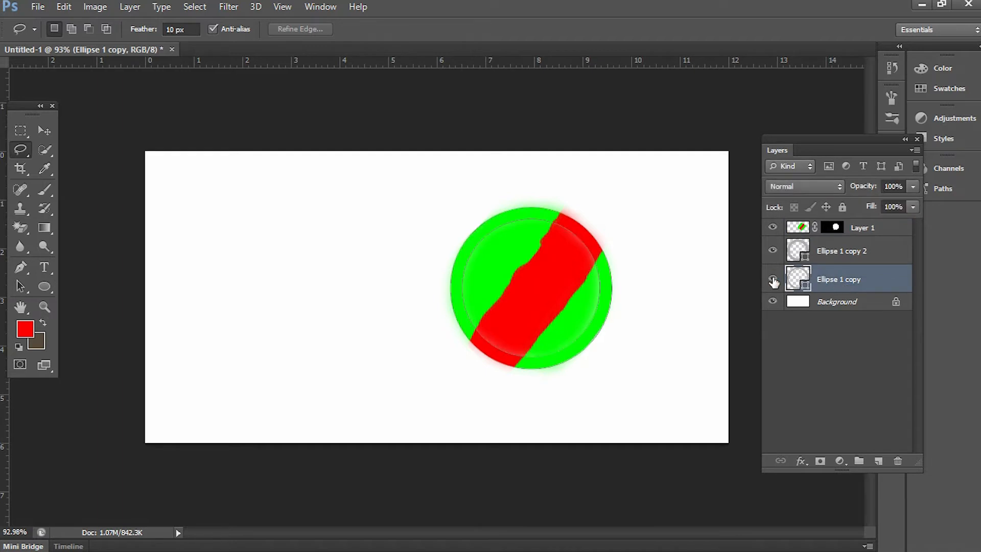
left_click(847, 251)
left_click_drag(850, 270, 850, 294)
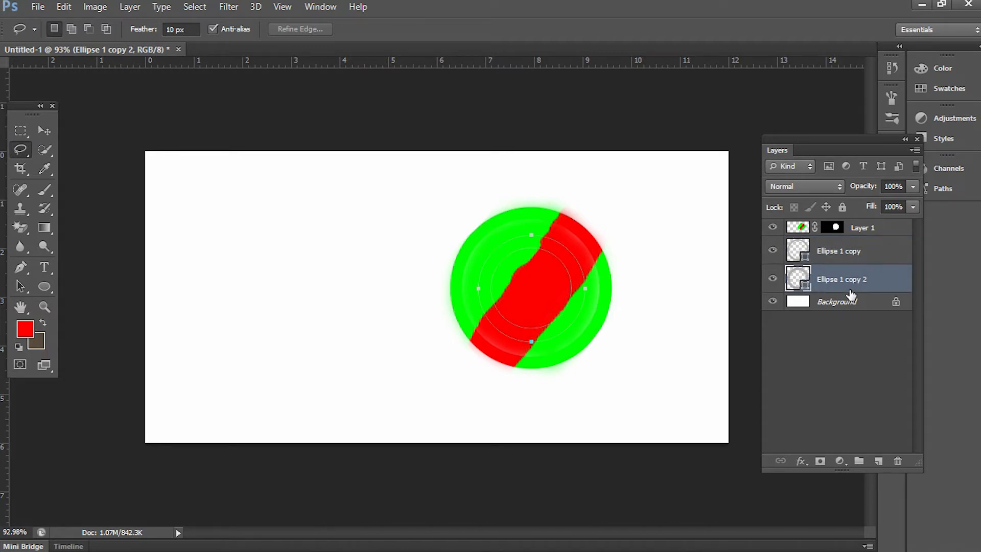
- Select the Ellipse 1 copy layer and toggle its visibility to check its ring under the paint
left_click(774, 250)
left_click(848, 253)
left_click(772, 251)
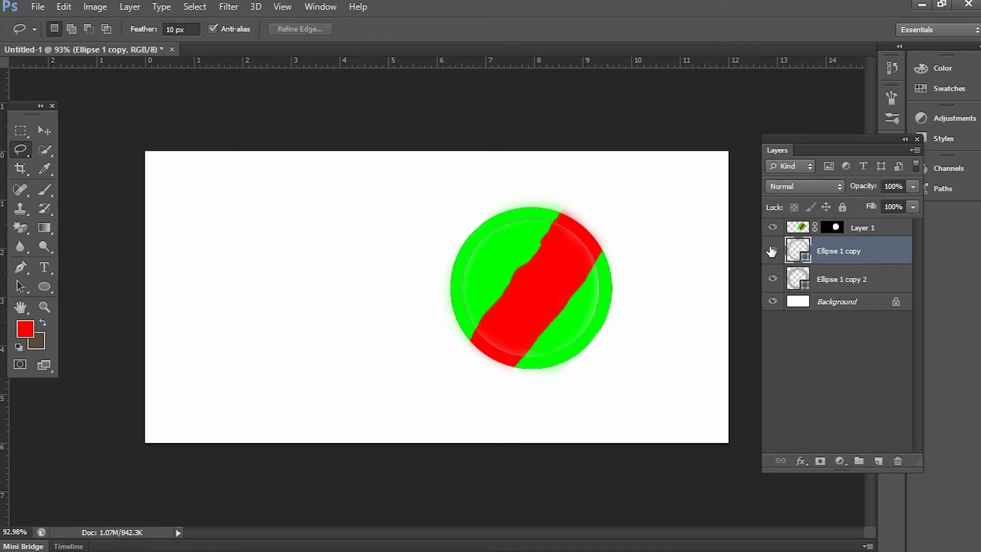
- Hide the Ellipse 1 copy layer and switch to the Move tool
left_click(772, 249)
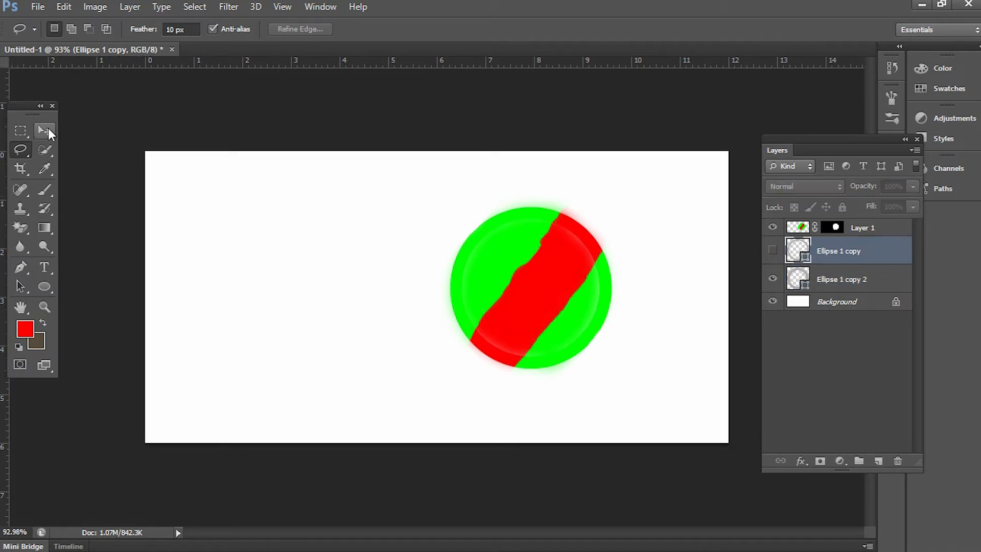
left_click(45, 130)
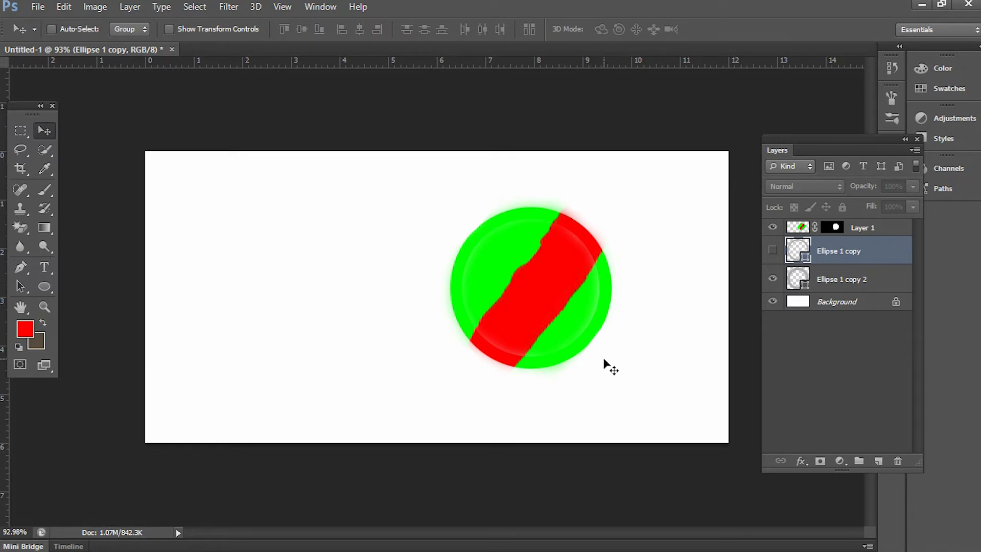
left_click(626, 333)
key("ctrl+o")
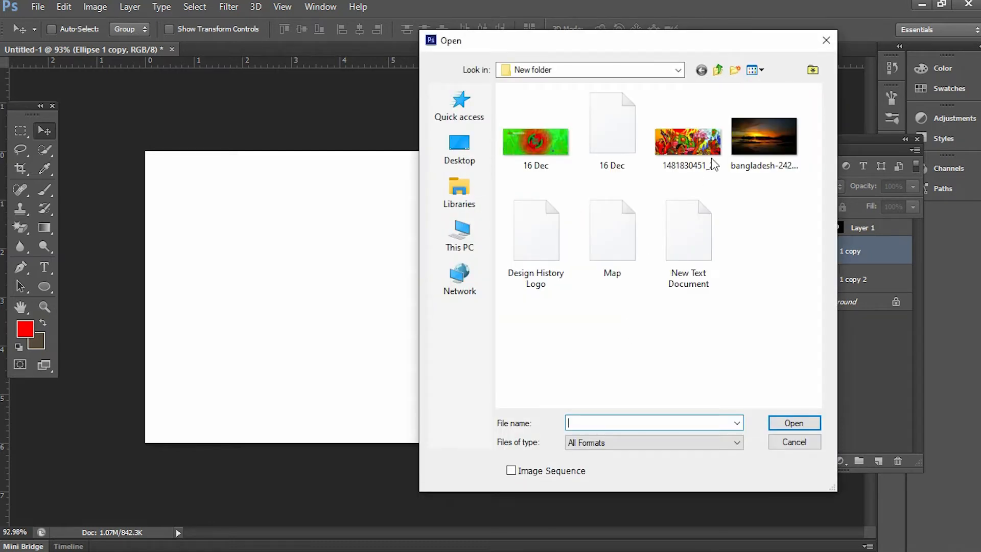
left_click(757, 142)
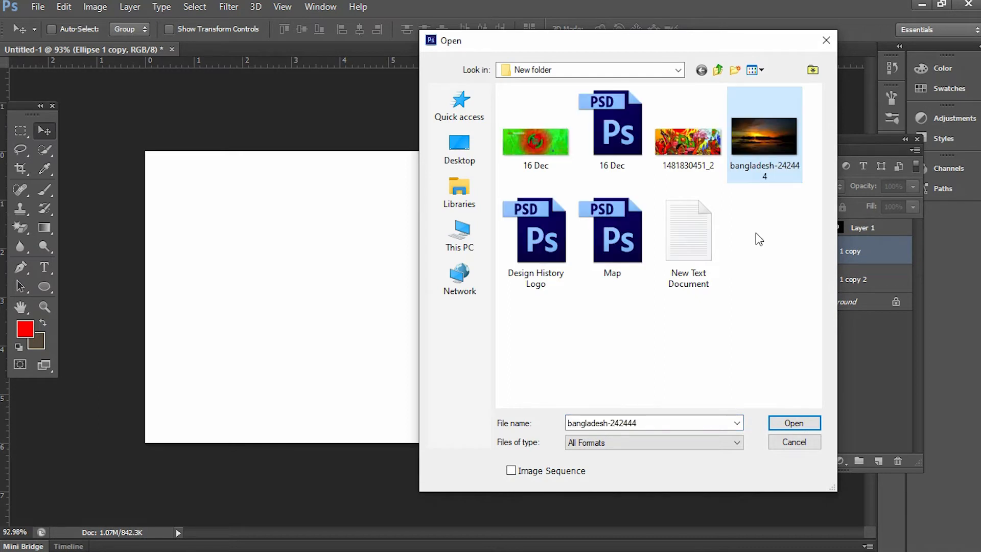
left_click(793, 422)
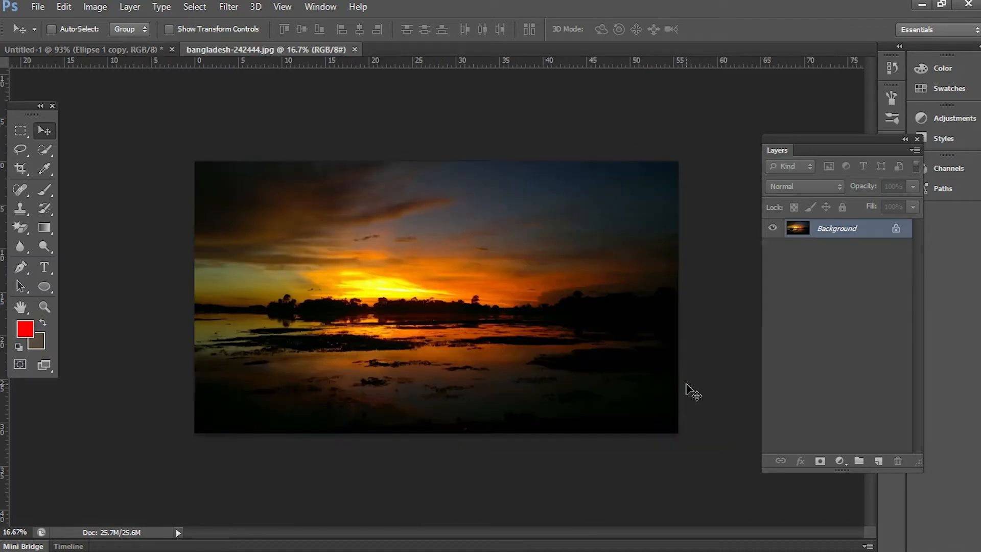
left_click(354, 49)
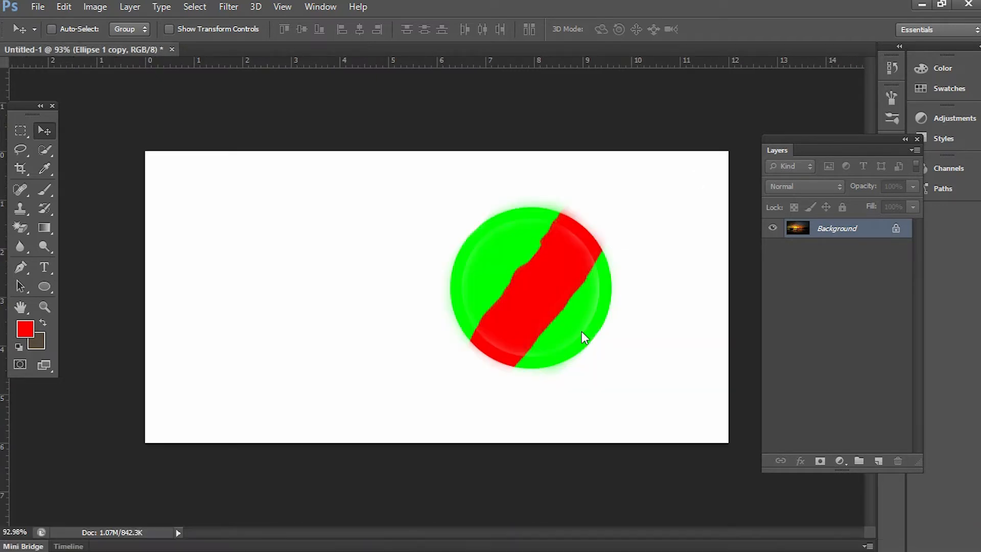
- Place the bangladesh-242444 image from the desktop's New folder into the document as a layer below Layer 1
key("super+e")
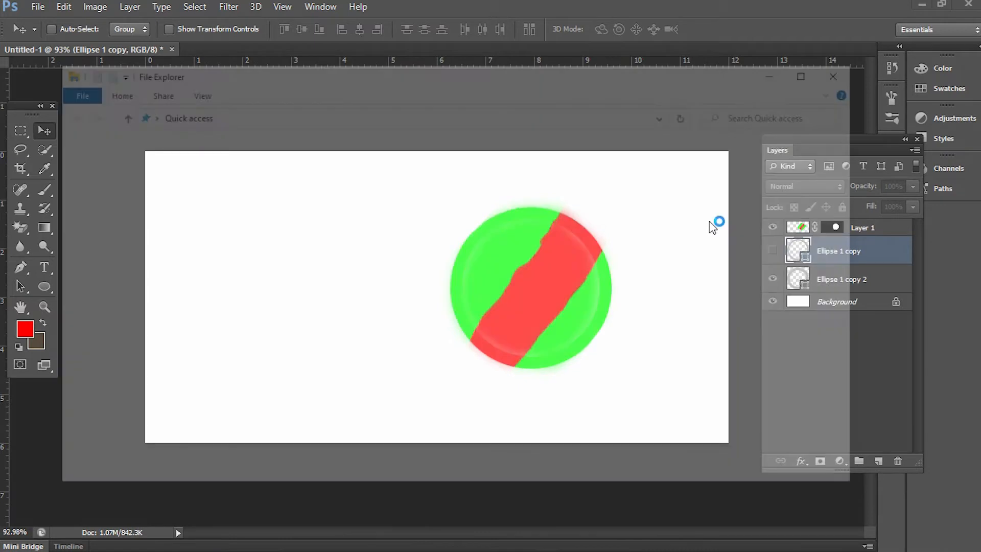
left_click(95, 172)
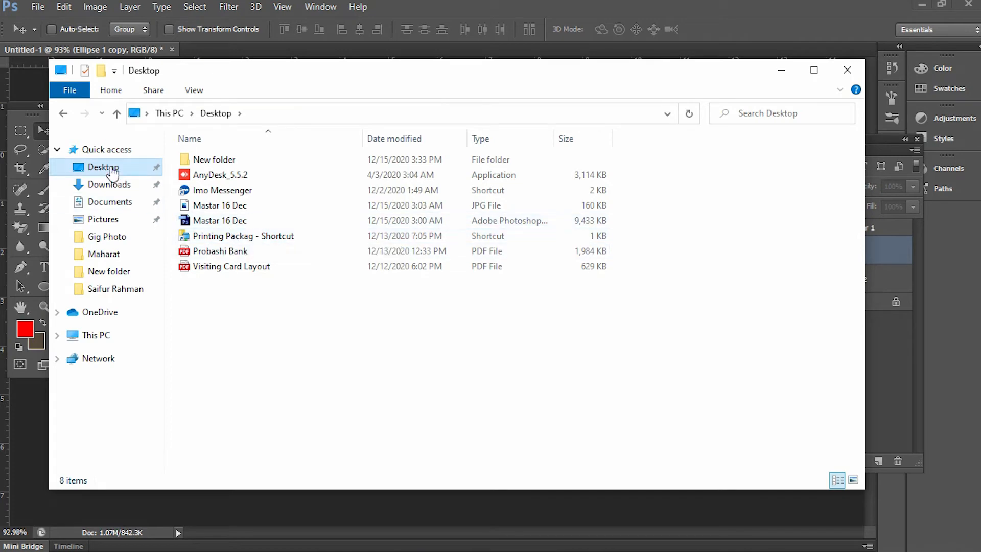
double_click(266, 160)
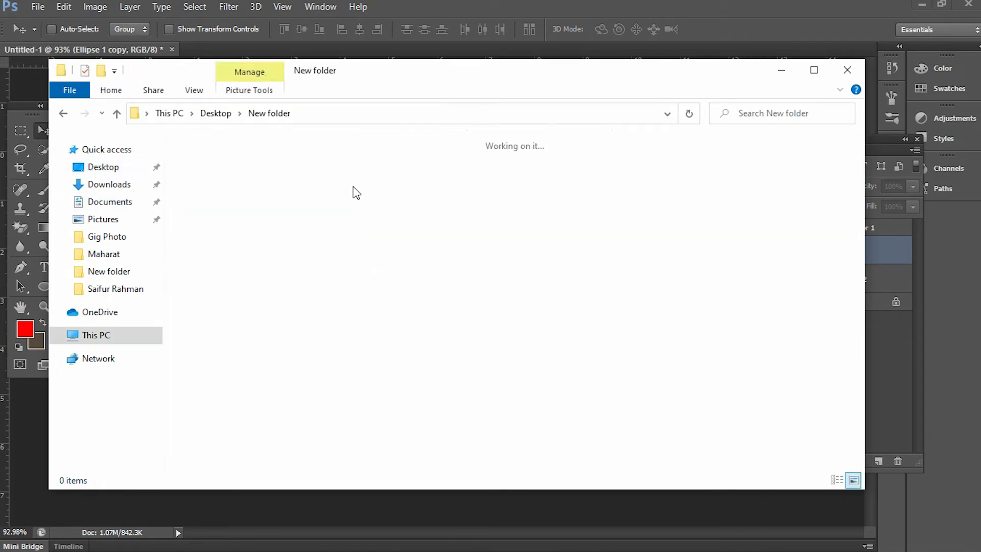
left_click(478, 210)
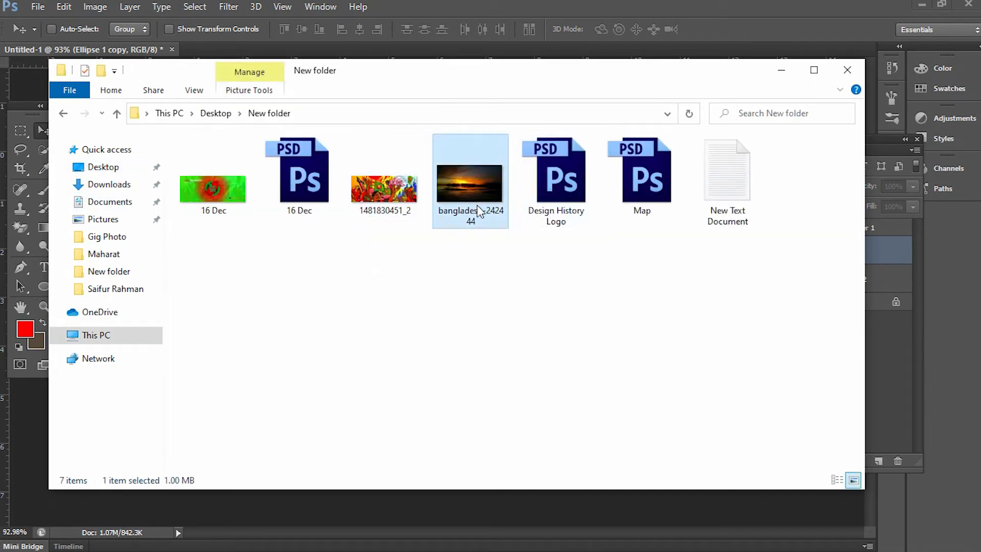
left_click_drag(686, 78, 703, 258)
mouse_move(486, 362)
left_mouse_down()
mouse_move(585, 170)
mouse_move(489, 188)
left_mouse_up()
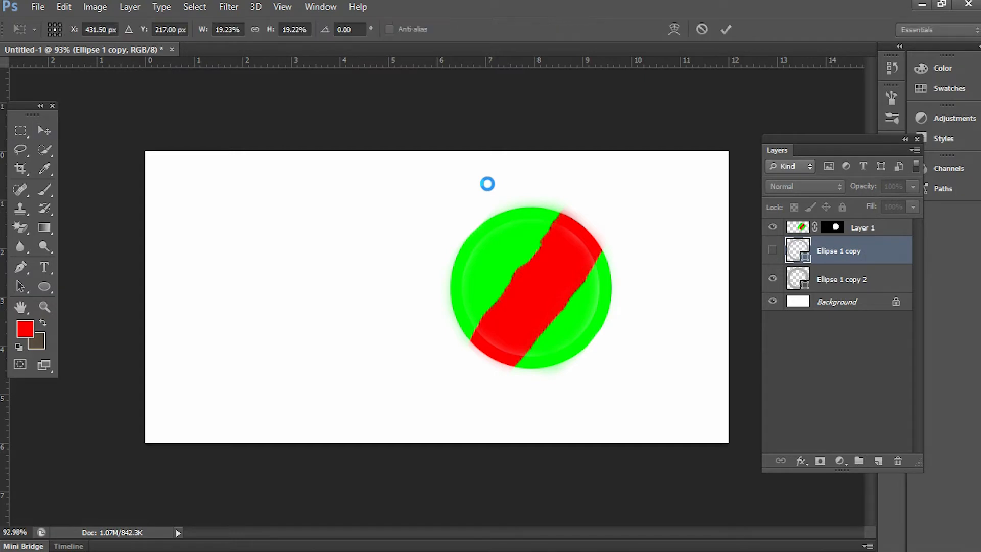
left_click(726, 29)
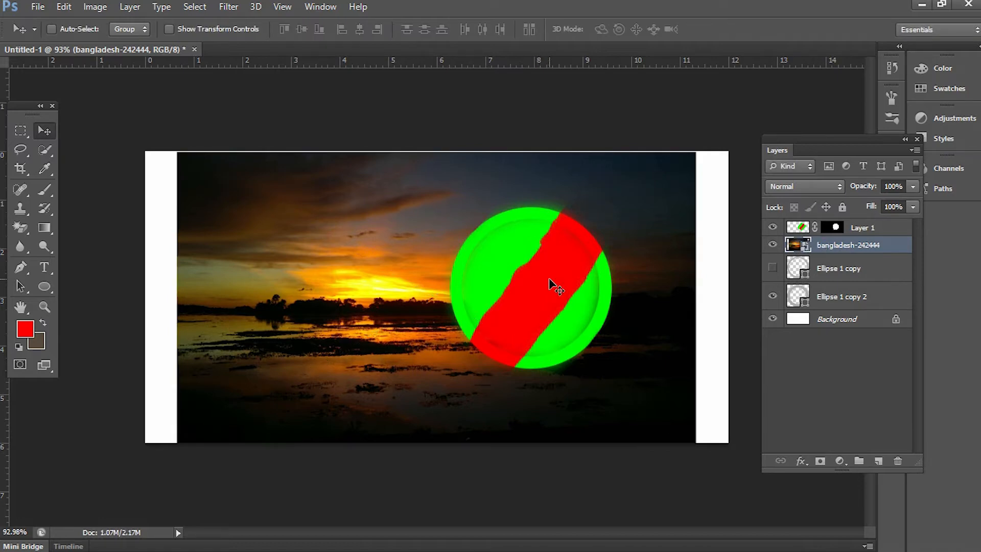
- Enlarge the placed sunset image from its centre to 23.80% so it covers the whole canvas
key("ctrl+t")
left_click_drag(698, 150, 757, 121)
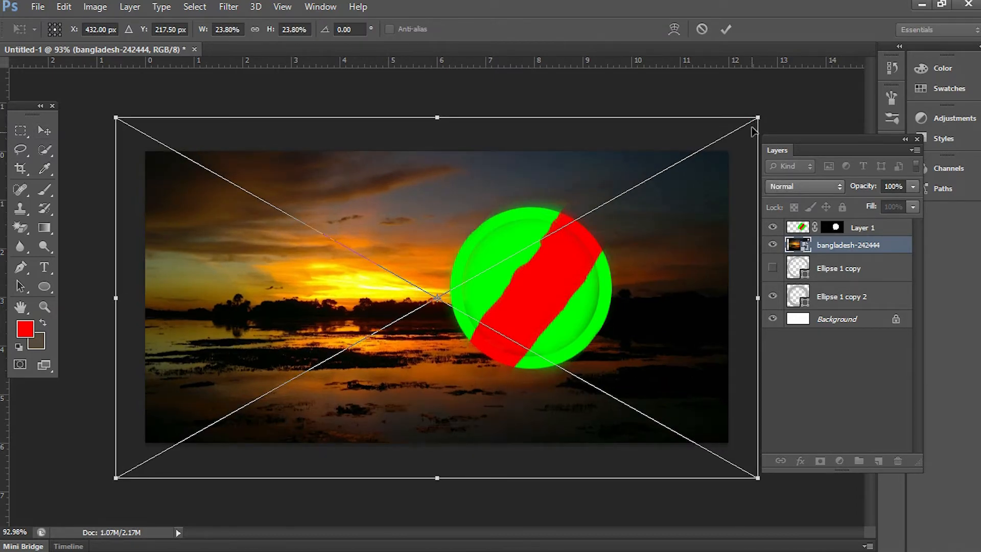
left_click(726, 29)
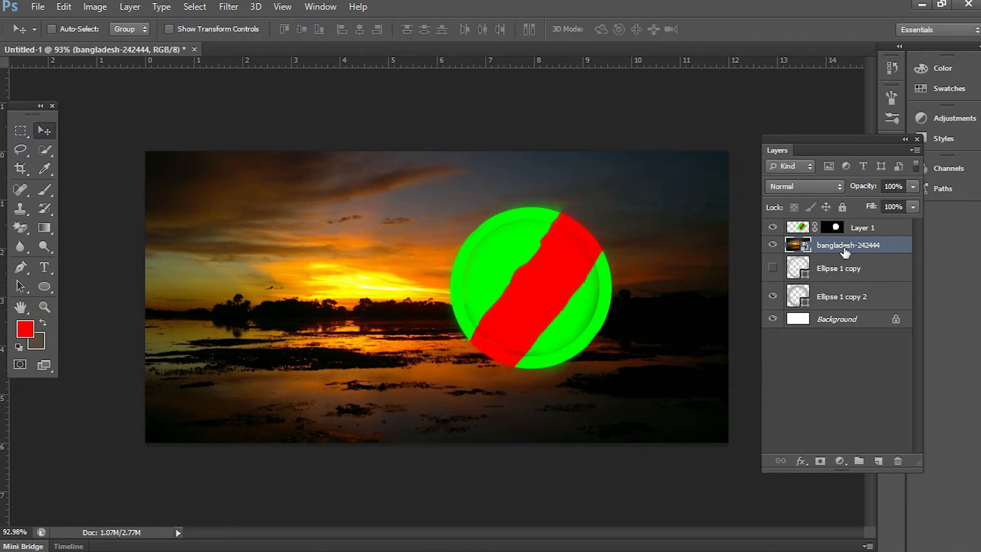
- Move the bangladesh-242444 layer directly above the Background and show the Ellipse 1 copy layer again
left_click_drag(830, 248, 829, 322)
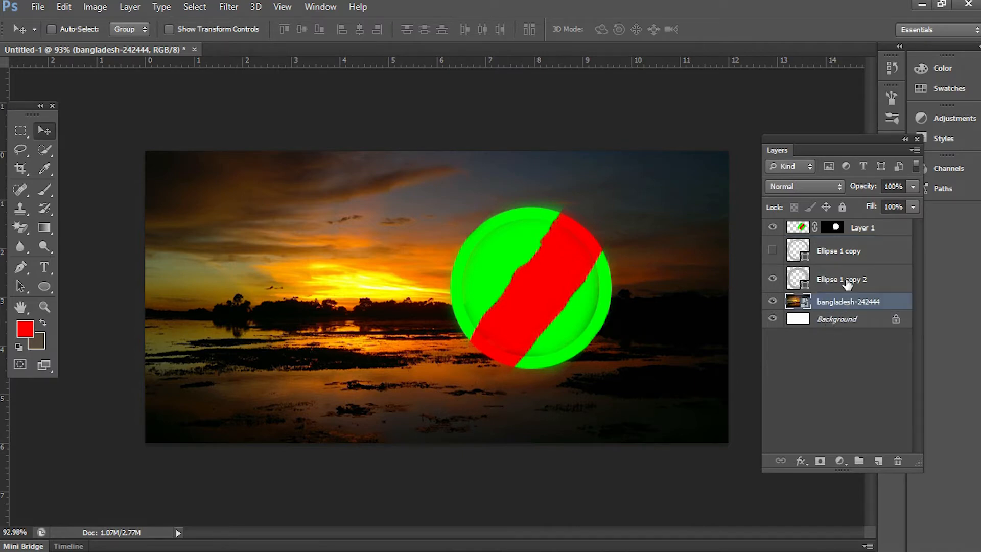
left_click(849, 280)
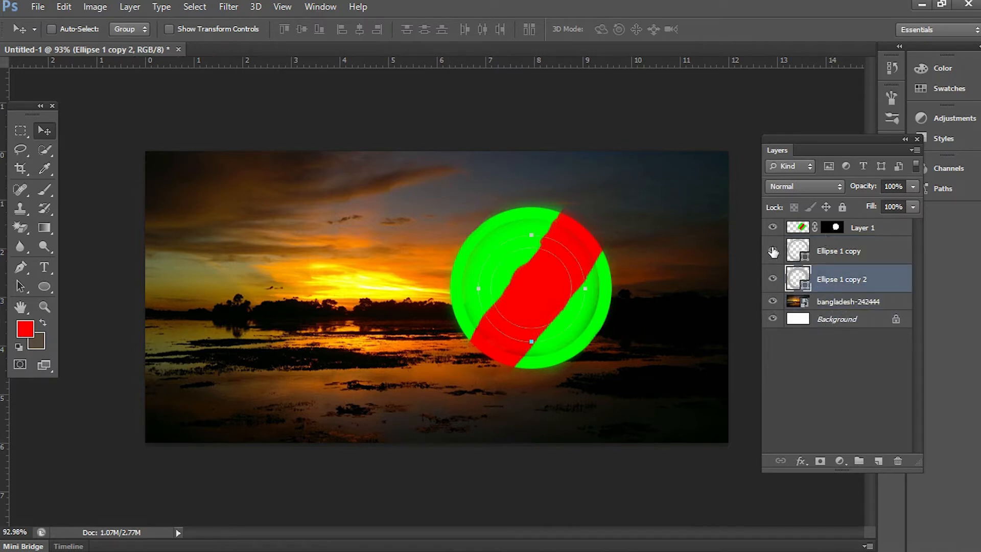
left_click(810, 234)
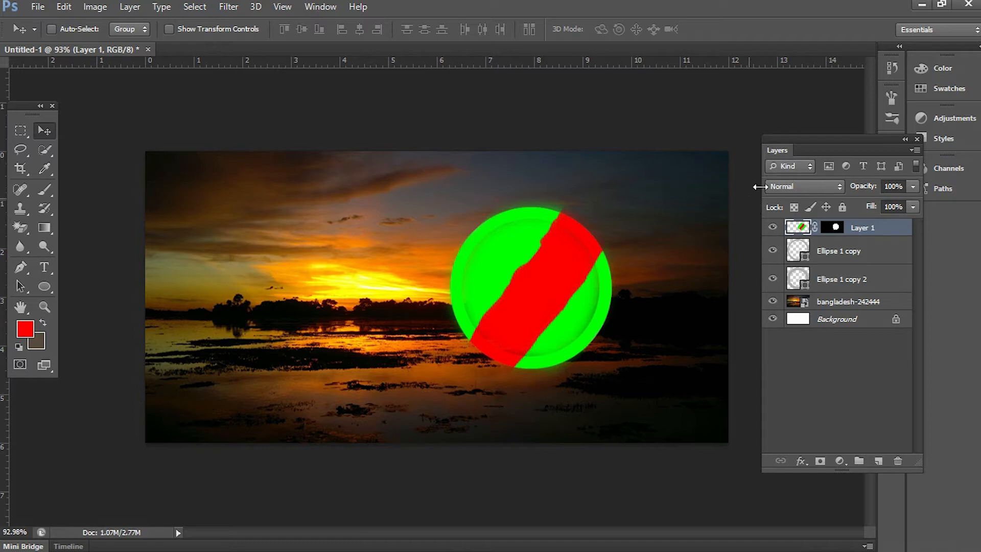
- Place the Map file from the New folder above Layer 1, scaled to about 56% and positioned over the disc
left_click(440, 539)
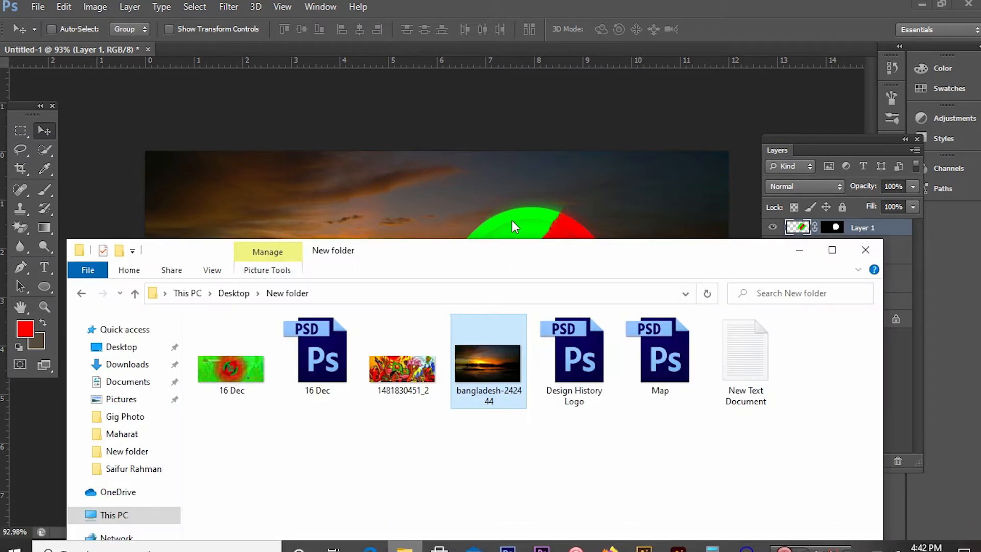
left_click_drag(659, 352, 578, 231)
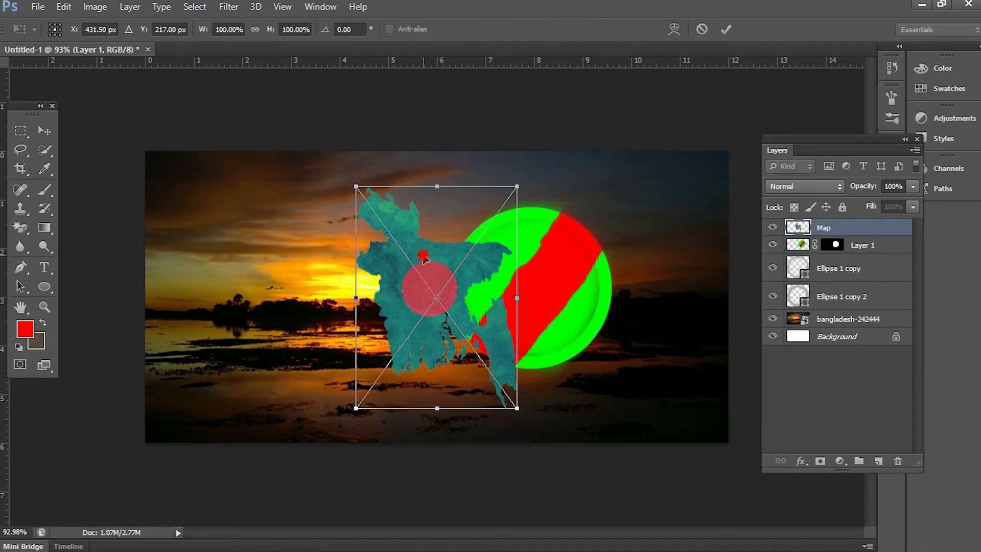
left_click_drag(406, 256, 517, 252)
left_click_drag(621, 179, 593, 234)
left_click(728, 30)
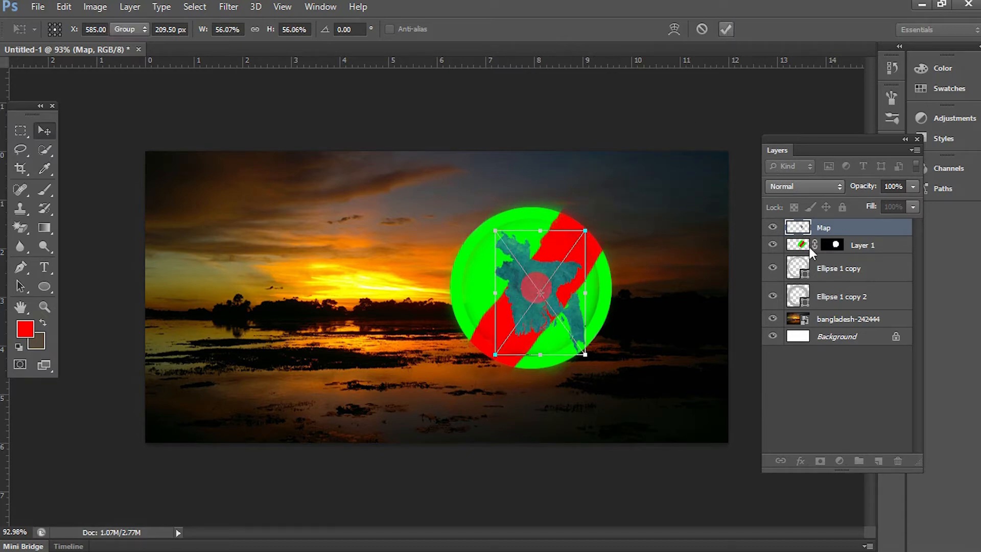
- Lower the opacity of Layer 1 to 41%
left_click(863, 245)
left_click(912, 187)
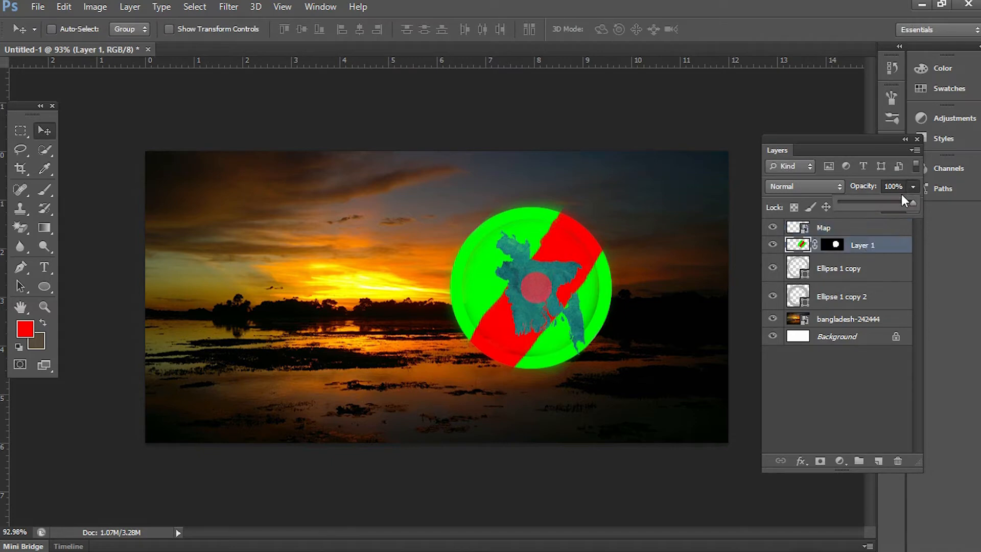
left_click_drag(892, 201, 865, 204)
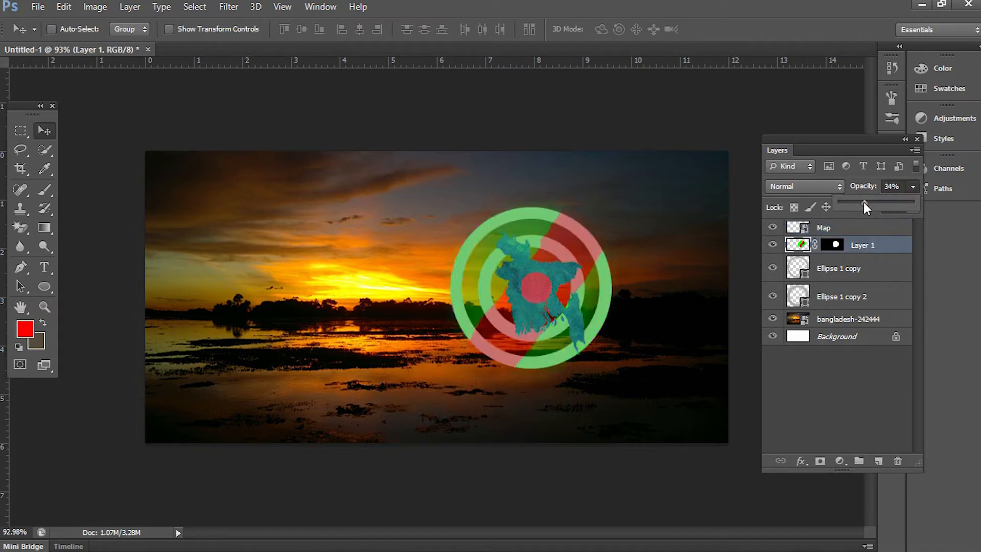
left_click_drag(865, 205, 871, 204)
left_click(606, 238)
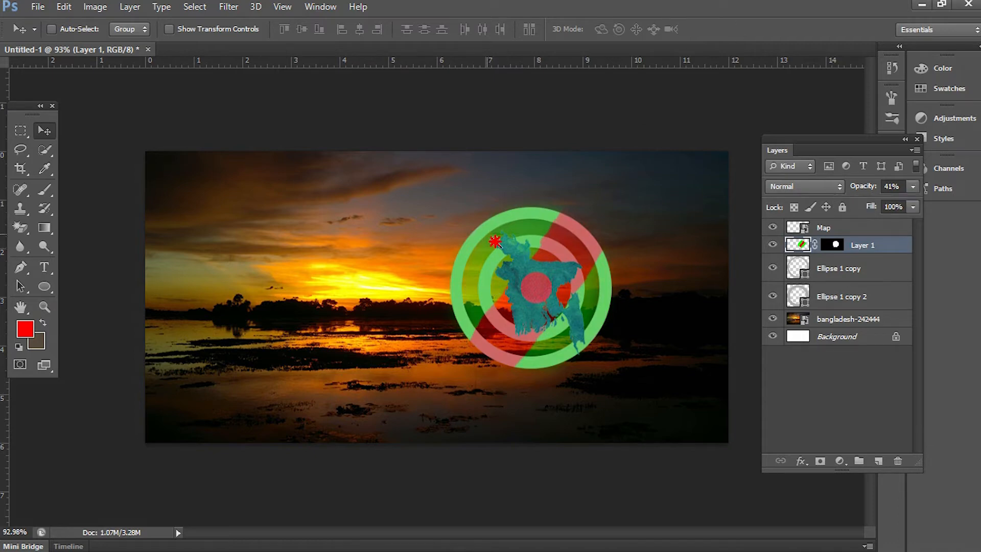
- Nudge the Map layer 8 px to the left toward the centre of the rings
scroll(513, 271, "up", 2)
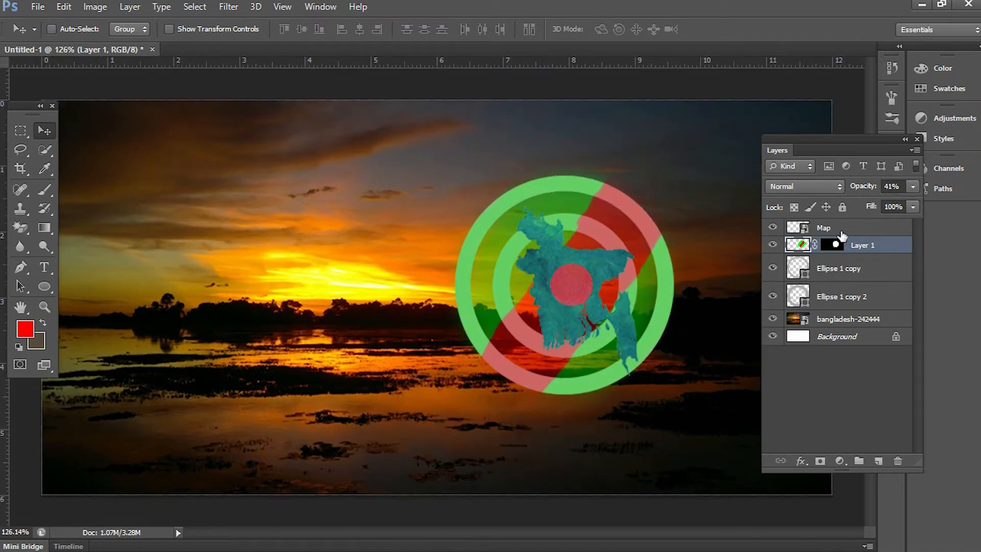
left_click(838, 228)
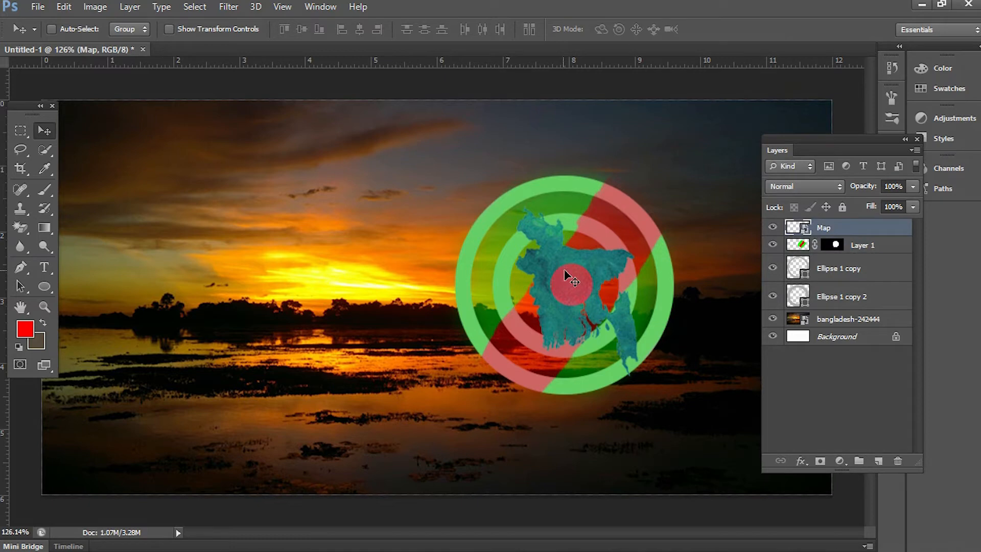
key("Left")
key("Left")
key("Left")
key("Left")
key("Left")
key("Left")
key("Left")
key("Left")
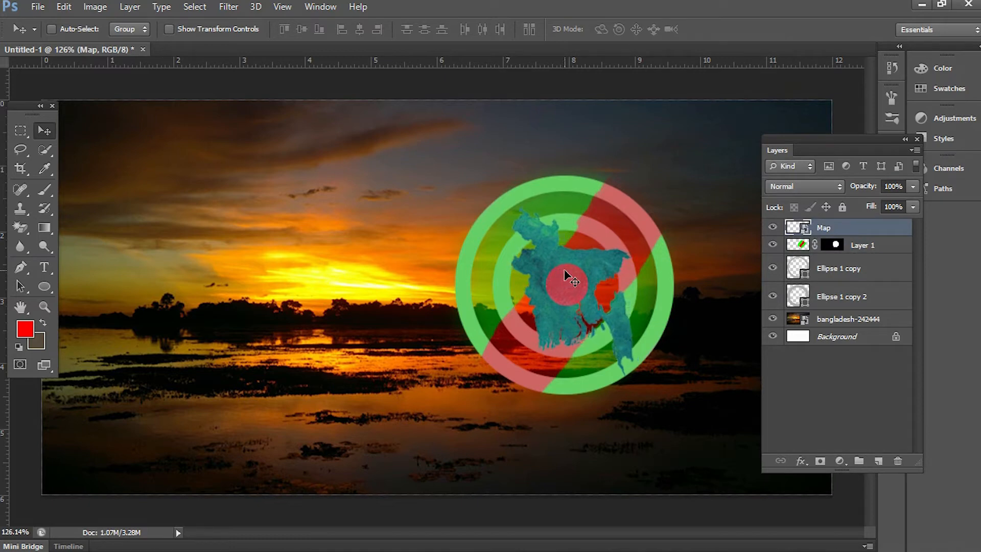
- Scale the Map layer down to about 51% so it fits inside the outer ring
key("ctrl+t")
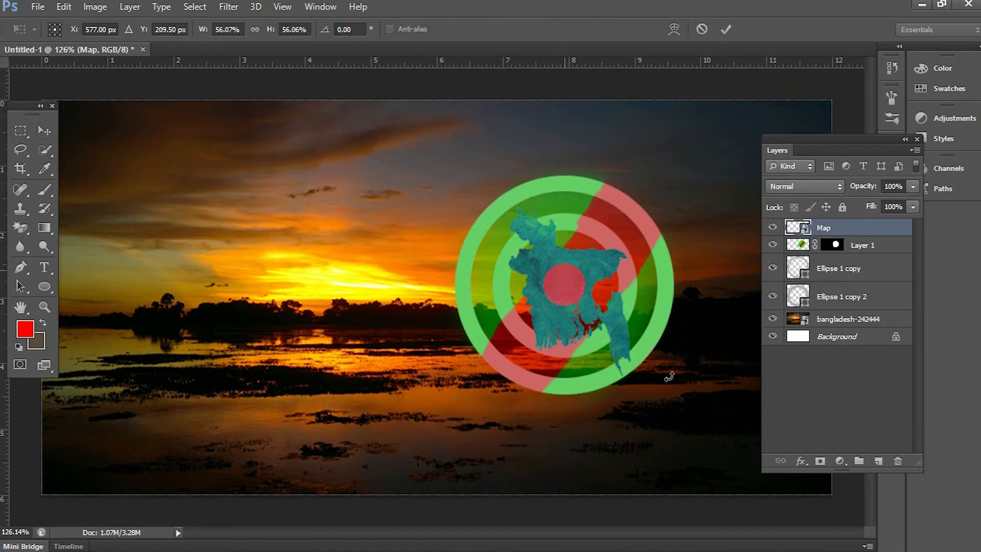
left_click_drag(631, 375, 623, 359)
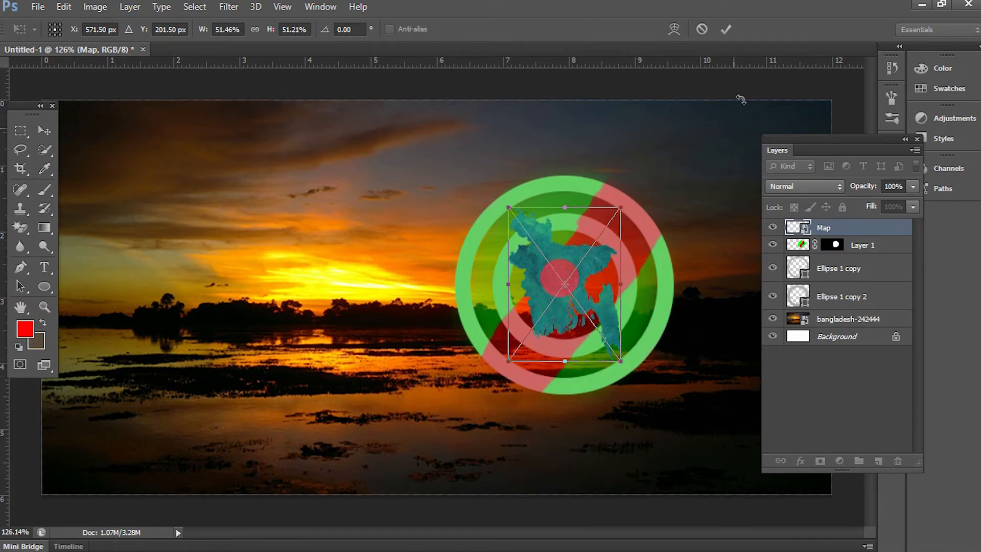
left_click(725, 29)
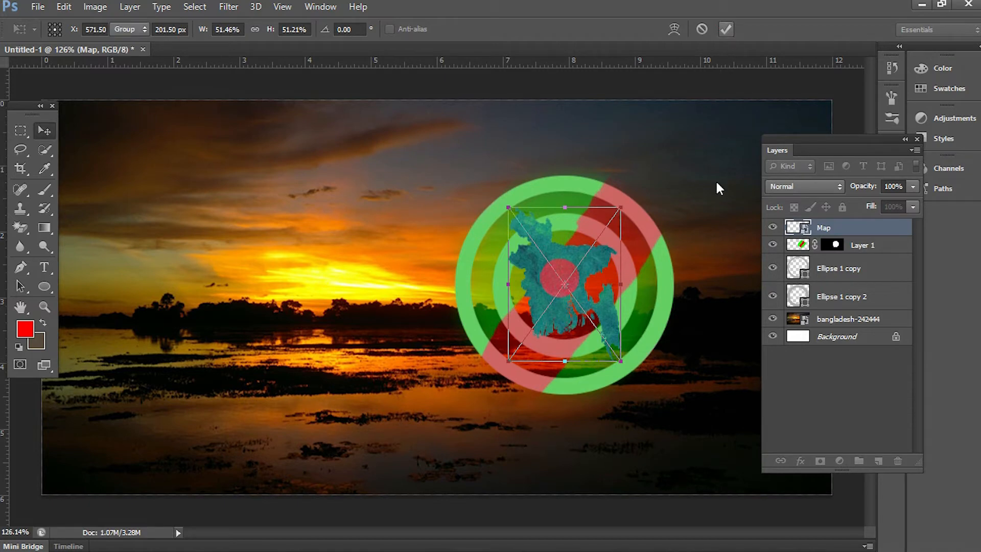
- Set the opacity of Layer 1 to 81%
left_click(856, 251)
left_click(913, 186)
left_click_drag(935, 202, 899, 201)
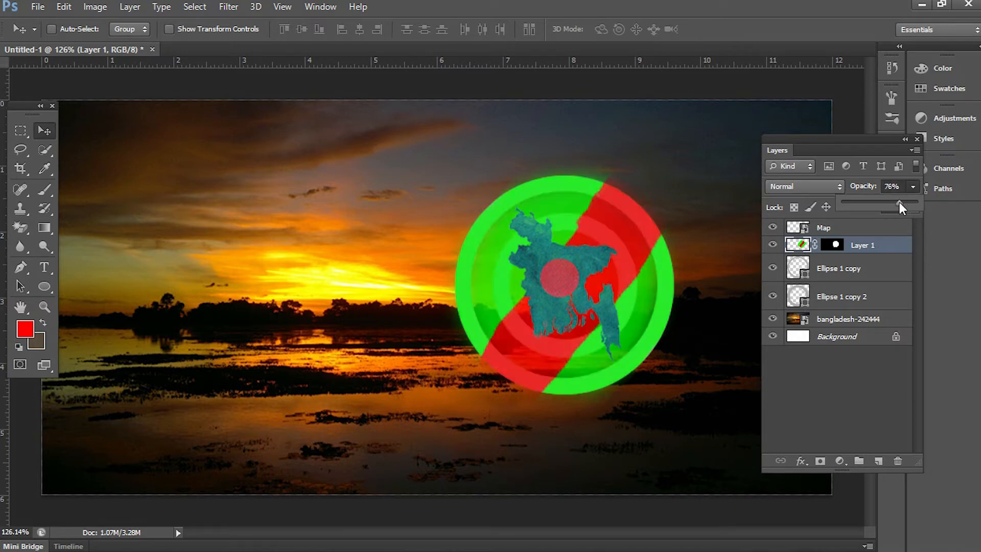
left_click_drag(899, 201, 904, 202)
left_click(890, 146)
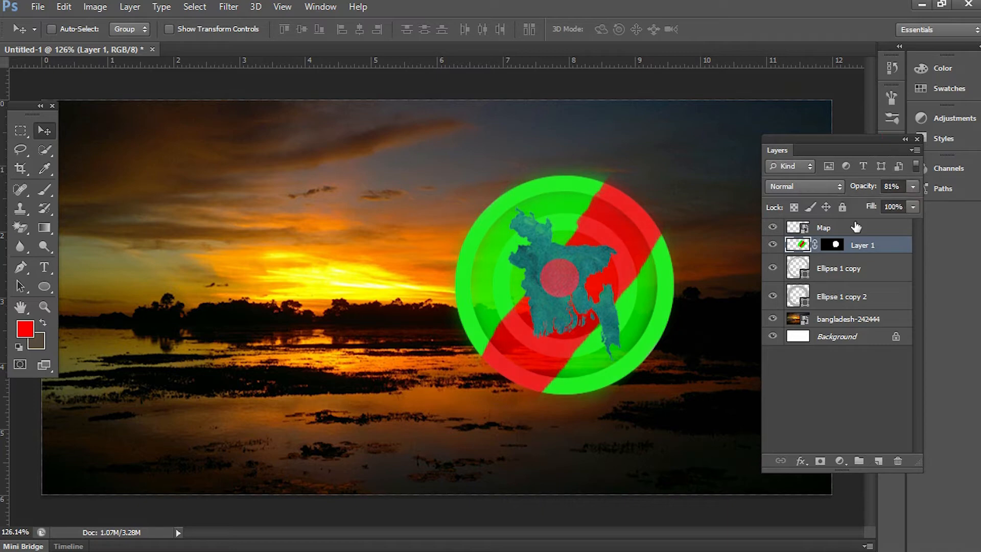
- Add a Hue/Saturation adjustment layer above the Map layer and move its settings clear of the disc
left_click(864, 227)
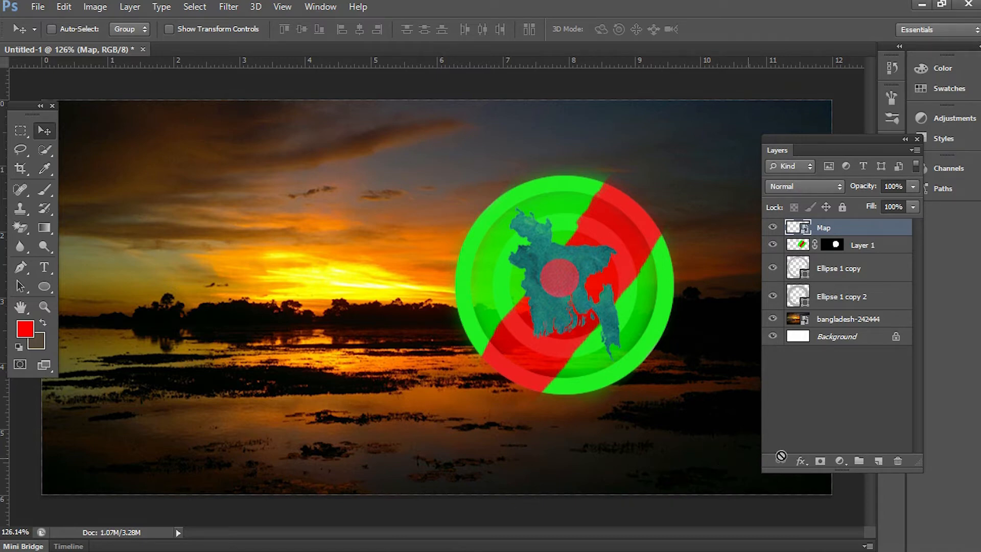
left_click(839, 462)
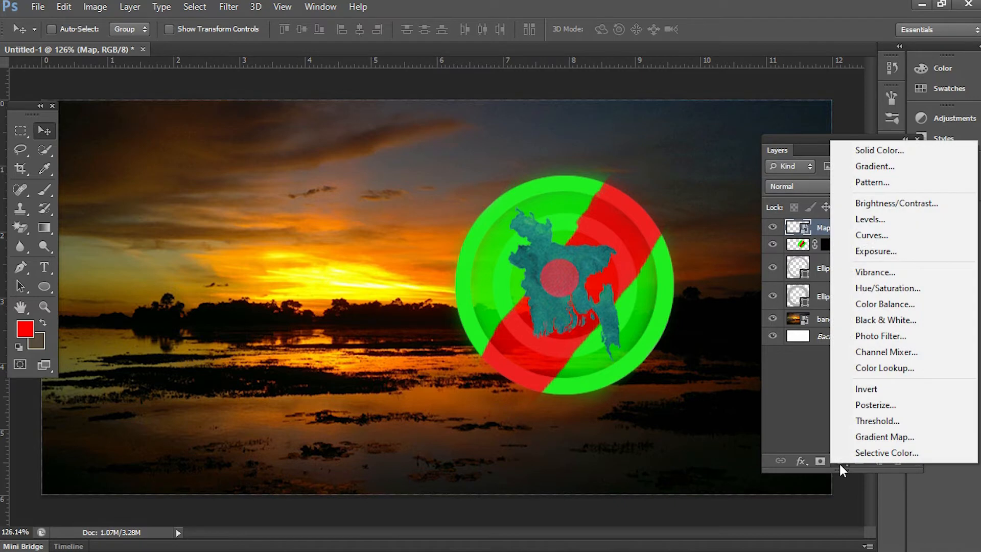
left_click(895, 289)
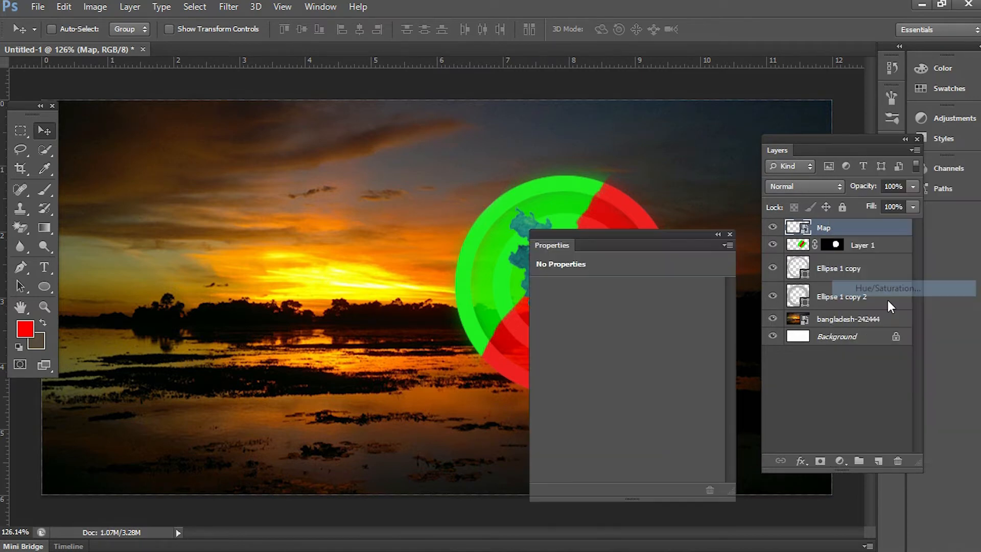
left_click_drag(602, 236, 790, 104)
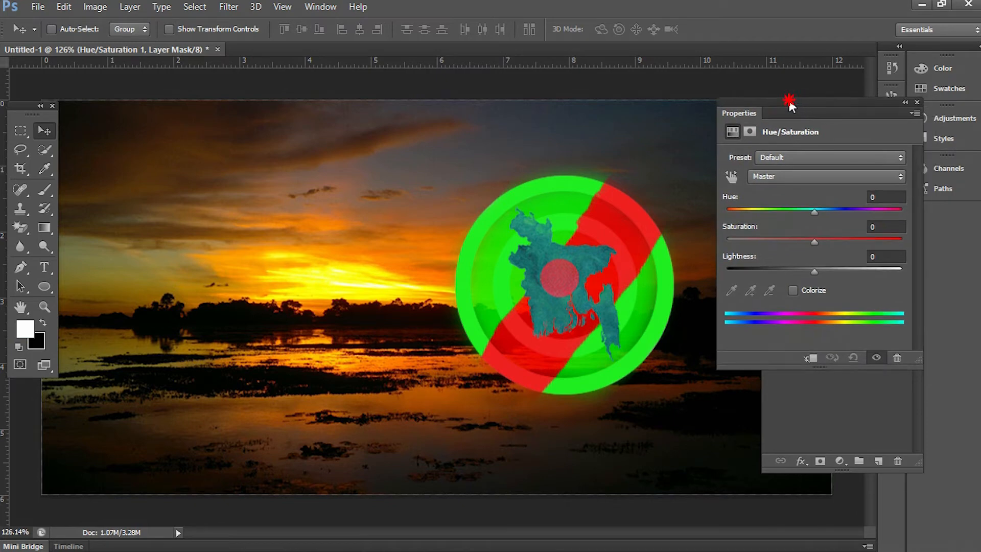
- Raise the Greens saturation to the maximum in the Hue/Saturation adjustment and clip the adjustment to the Map layer
left_click(765, 176)
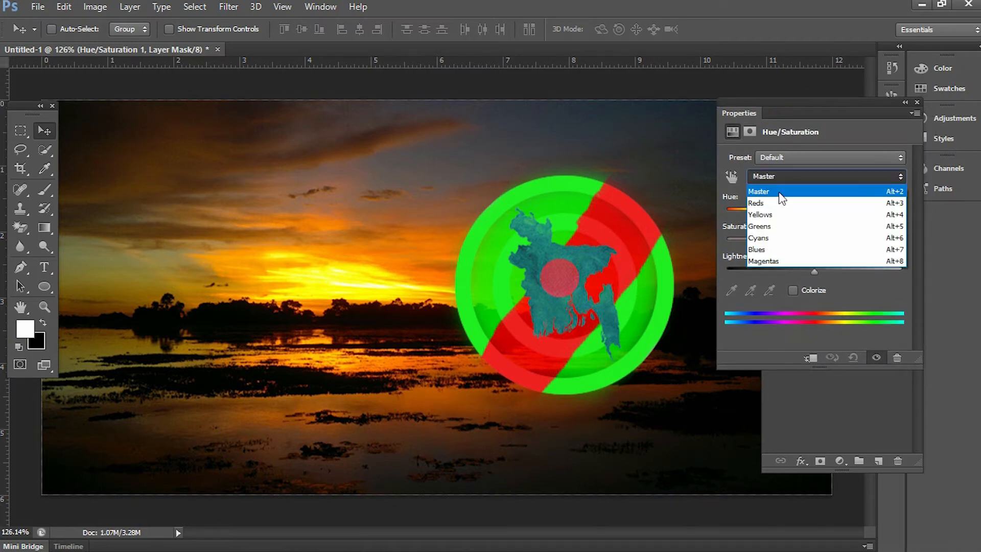
left_click(780, 227)
left_click_drag(812, 245, 885, 243)
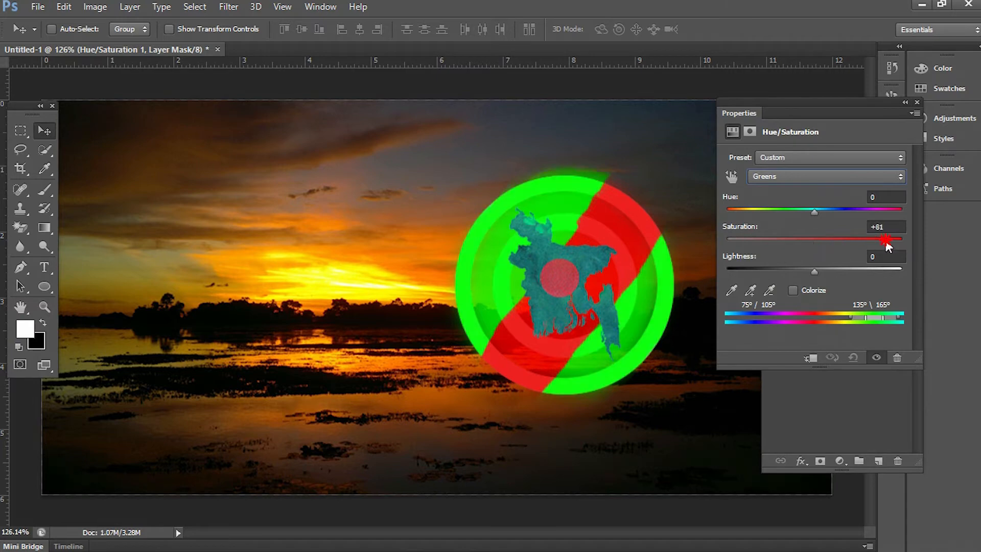
left_click(811, 358)
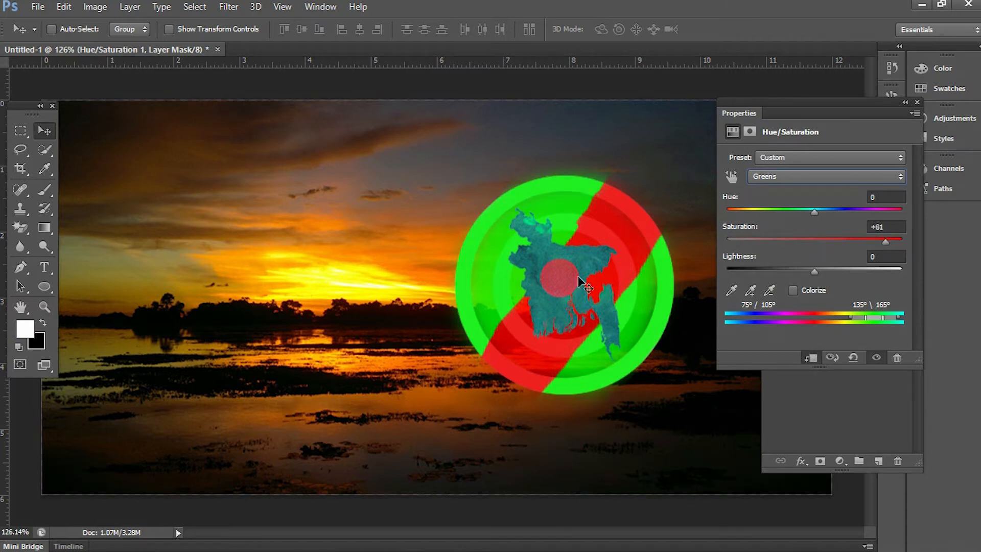
left_click_drag(886, 241, 907, 241)
mouse_move(815, 213)
left_mouse_down()
mouse_move(749, 211)
mouse_move(827, 210)
mouse_move(815, 211)
left_mouse_up()
- Set the Hue/Saturation adjustment's saturation to +75 for Yellows and +71 for Reds
left_click(811, 176)
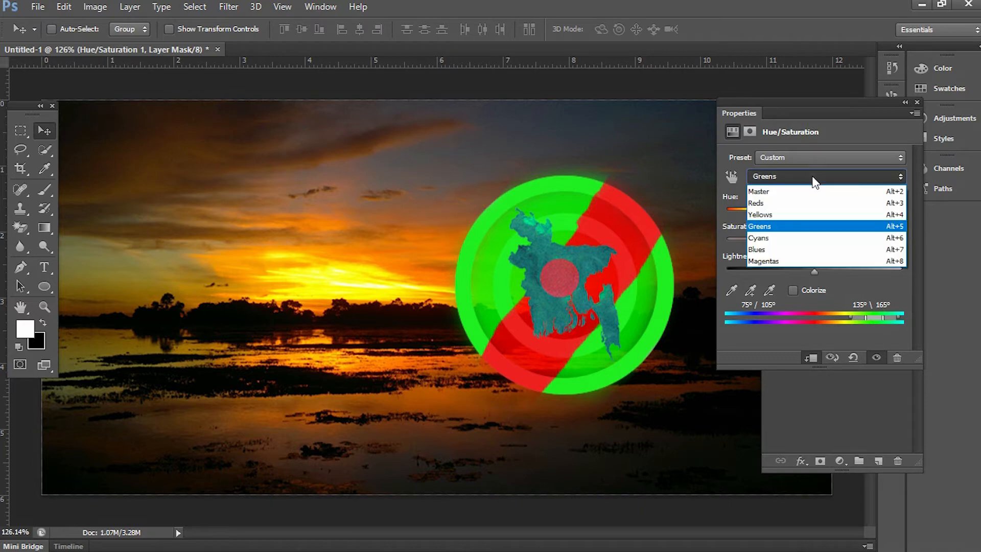
left_click(797, 217)
left_click_drag(814, 238, 880, 240)
left_click(800, 175)
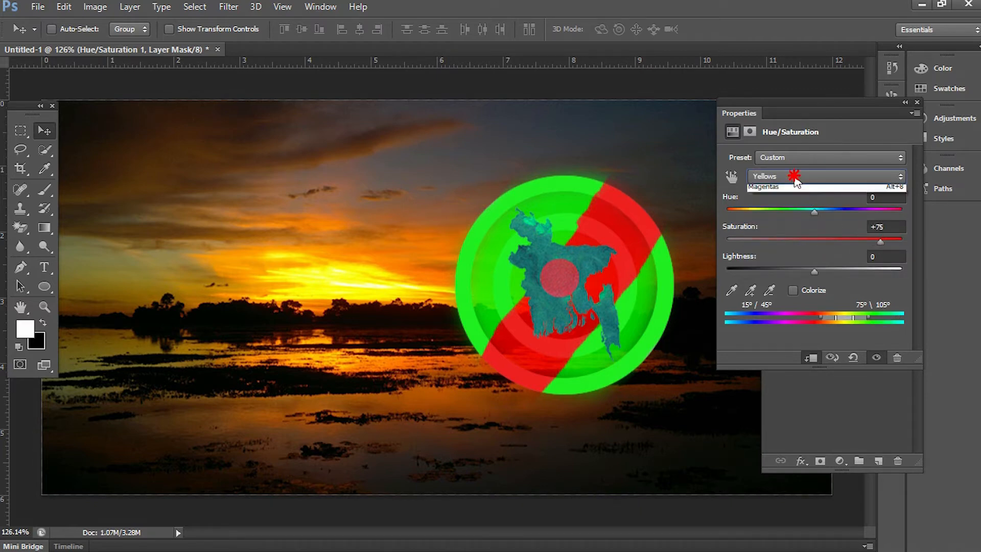
left_click(793, 207)
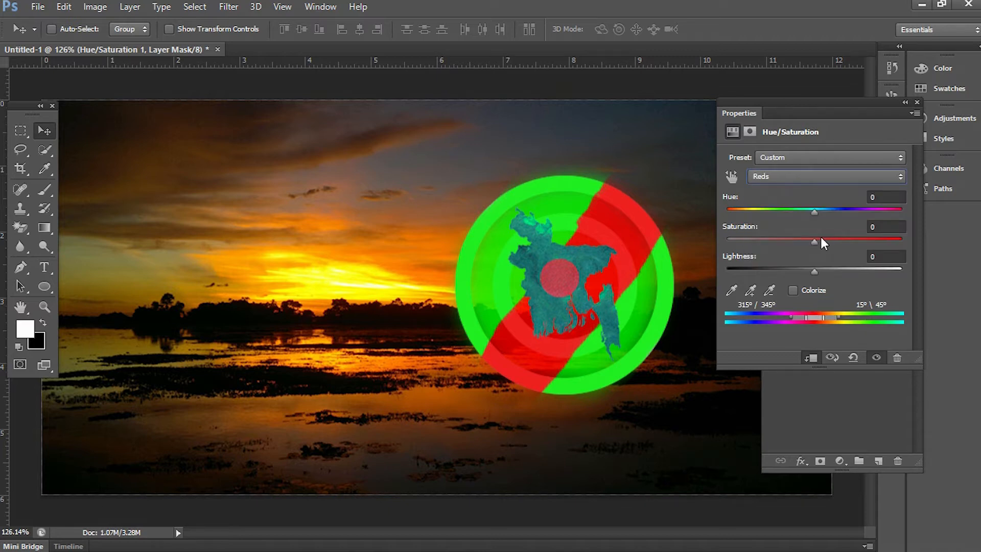
left_click_drag(827, 247, 893, 244)
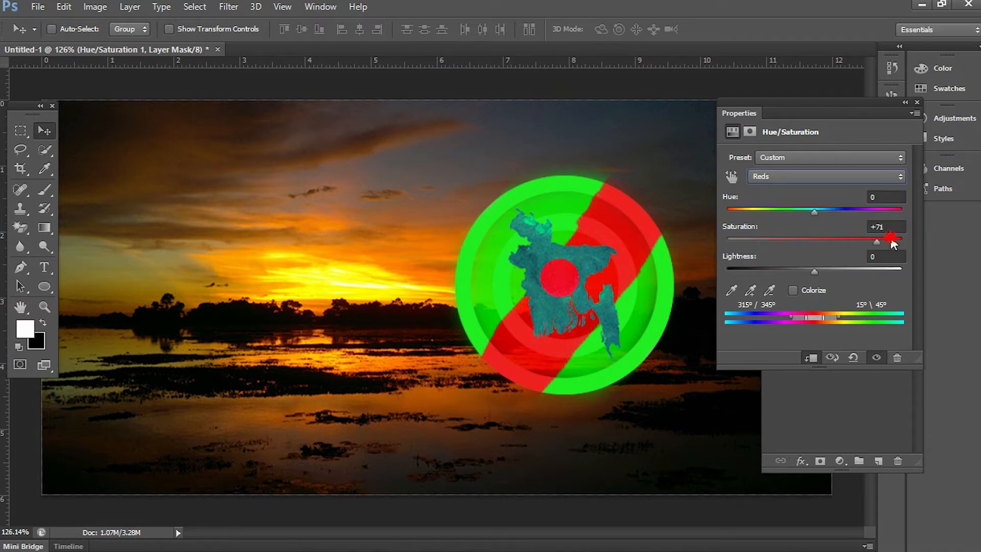
- Raise the Cyans saturation strongly in the Hue/Saturation adjustment
left_click(817, 177)
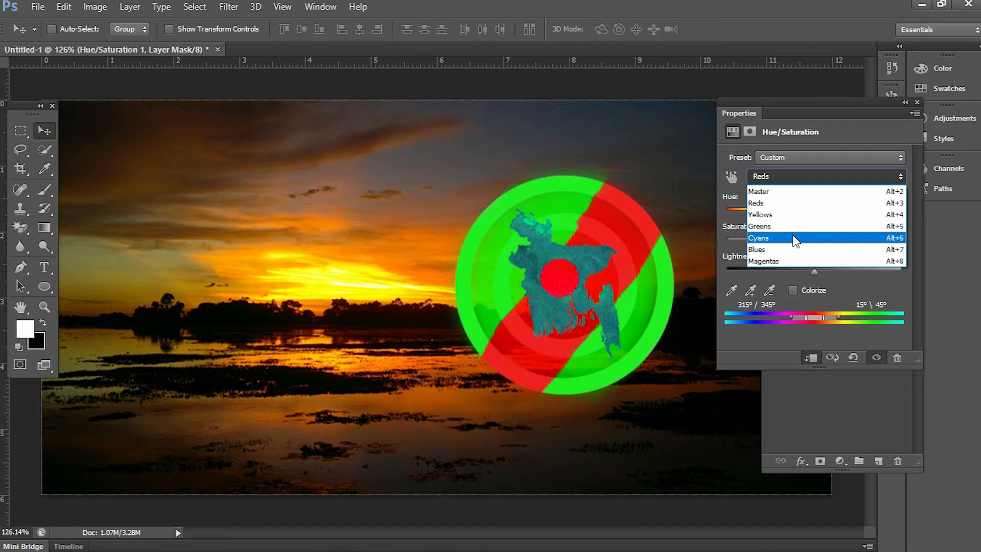
left_click(792, 236)
left_click_drag(817, 241, 897, 242)
- Raise the saturation and lower the hue of the Blues, and set the Magentas saturation to +52
left_click(839, 179)
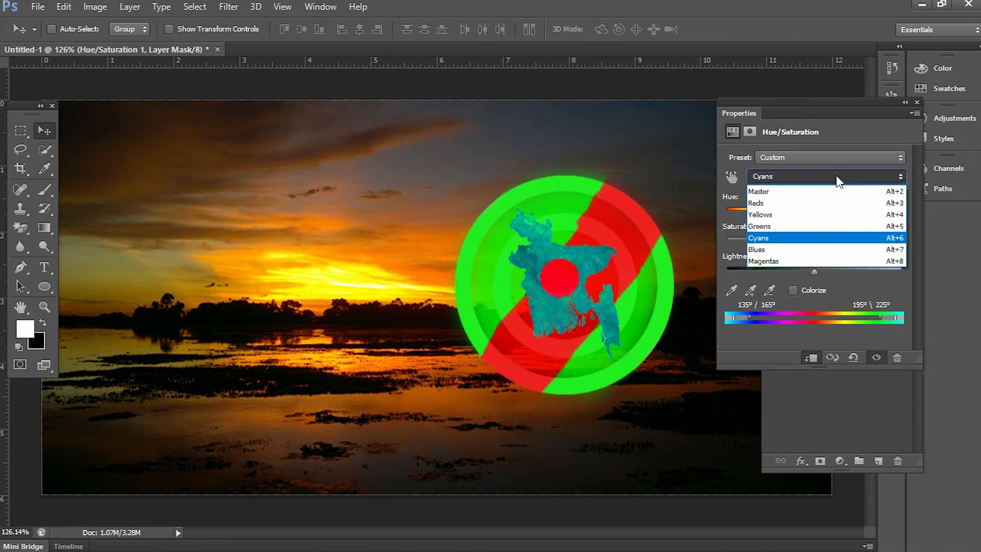
left_click(807, 251)
left_click_drag(816, 240, 863, 241)
left_click_drag(815, 212, 796, 215)
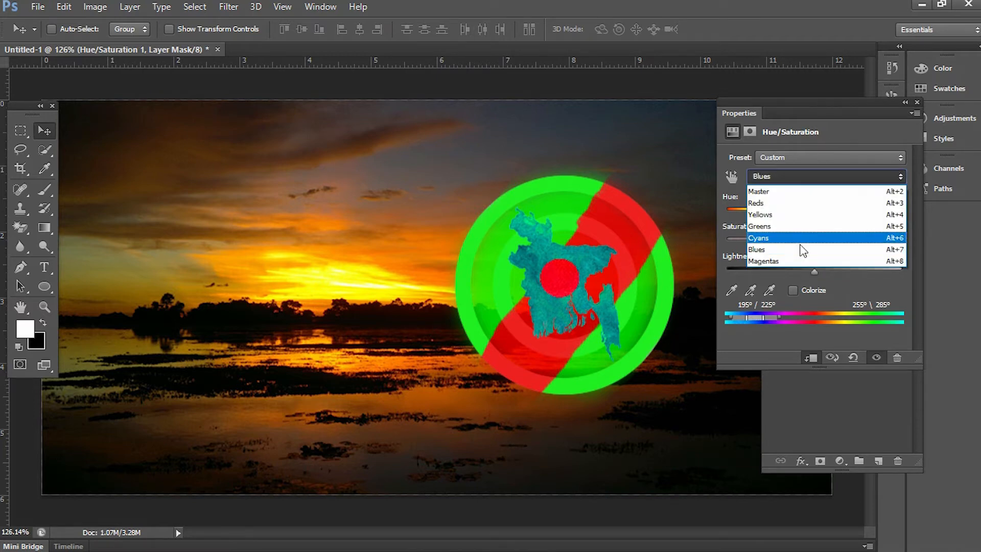
left_click(793, 261)
left_click_drag(817, 241, 862, 247)
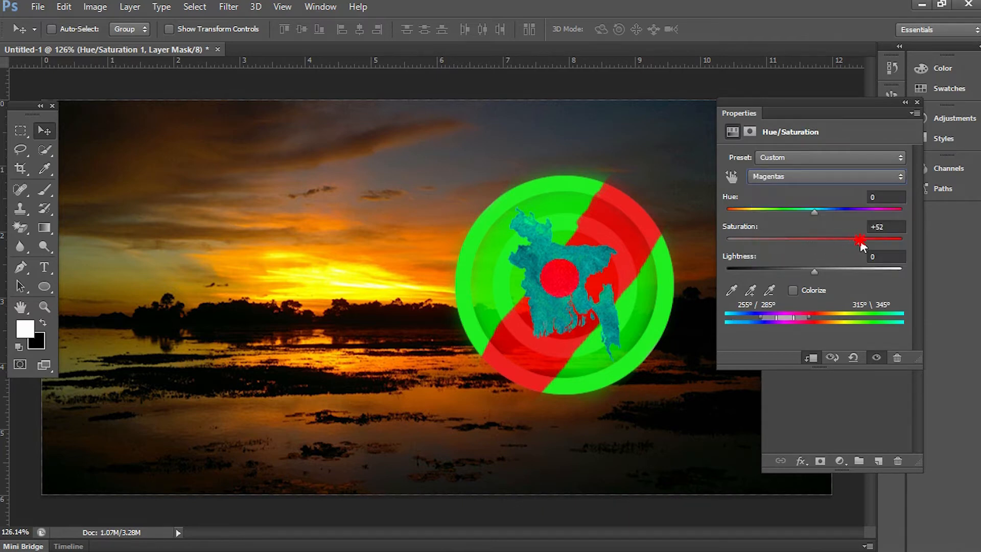
- Set the Cyans to saturation +69 and hue -44 so the map turns green, and close the adjustment's settings
left_click(825, 179)
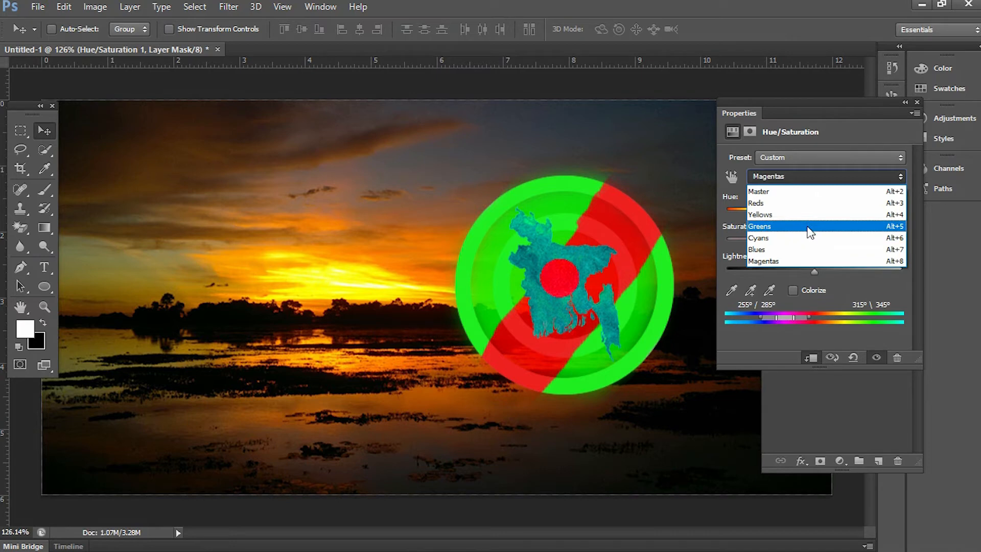
left_click(807, 238)
left_click(876, 240)
left_click_drag(815, 213, 770, 214)
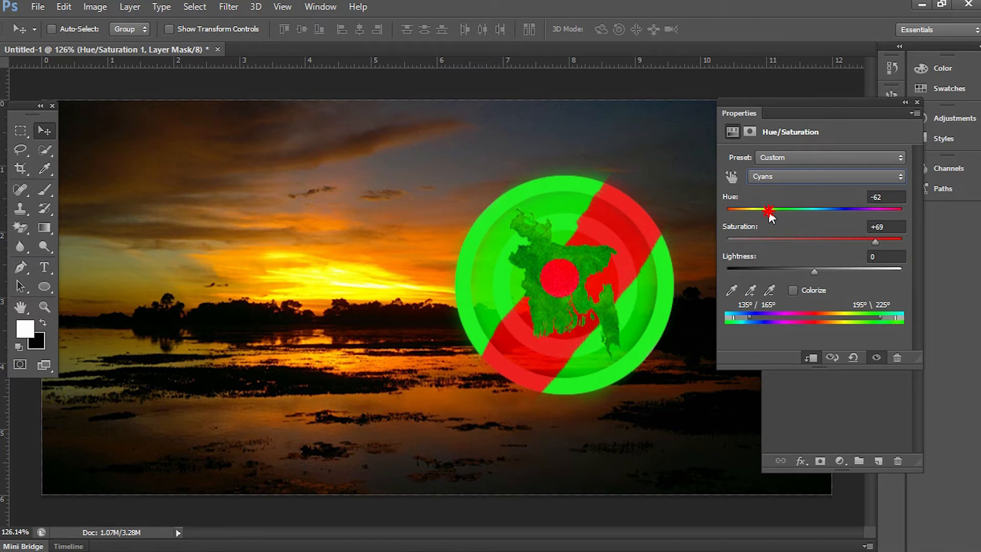
left_click_drag(774, 218, 778, 217)
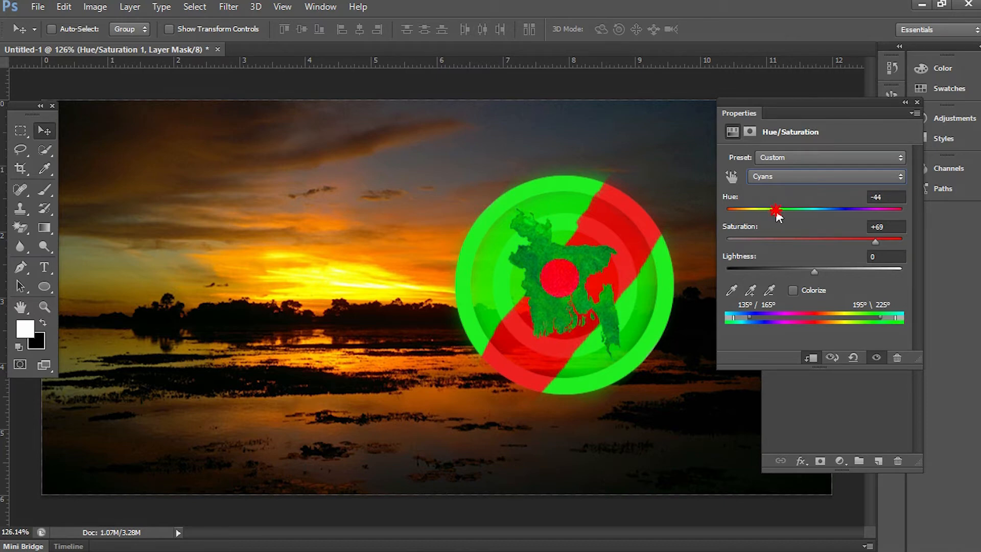
left_click_drag(879, 103, 850, 107)
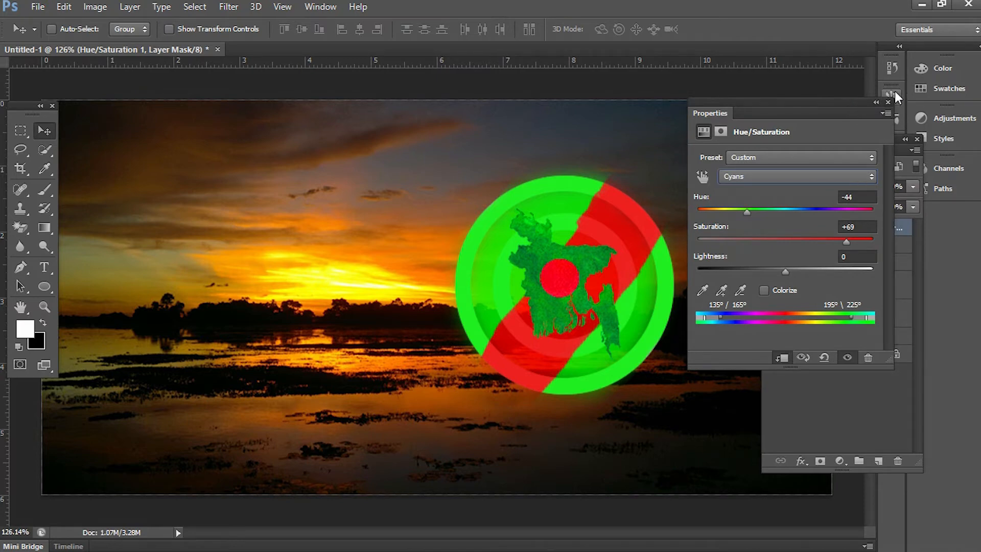
left_click(889, 103)
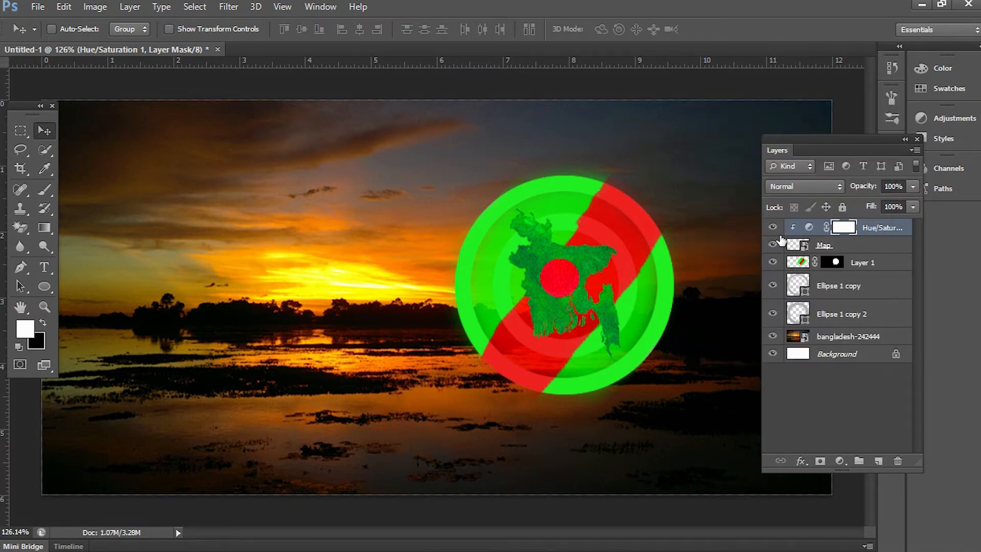
- Set the opacity of Layer 1 to 100%
left_click(851, 265)
key("8")
key("1")
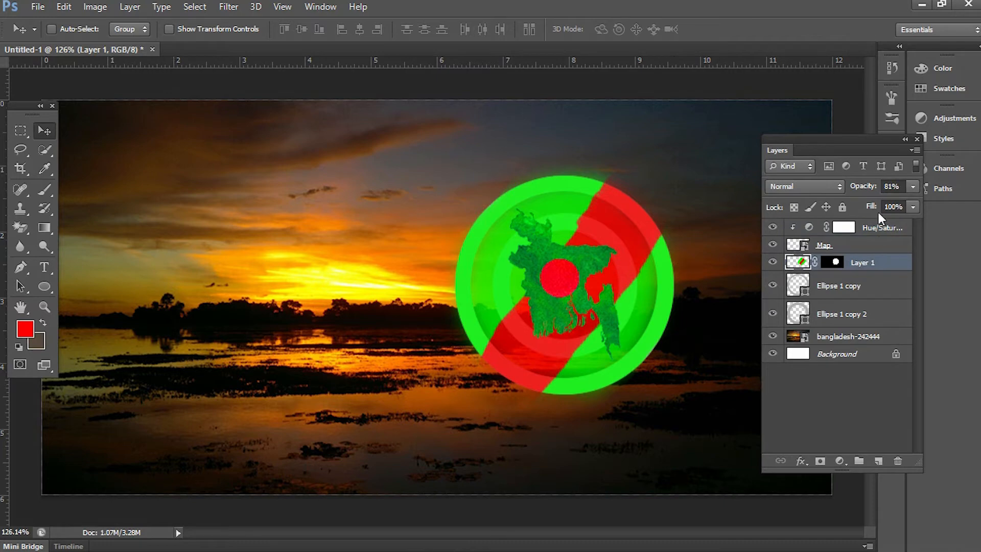
left_click(913, 188)
left_click_drag(906, 205, 927, 203)
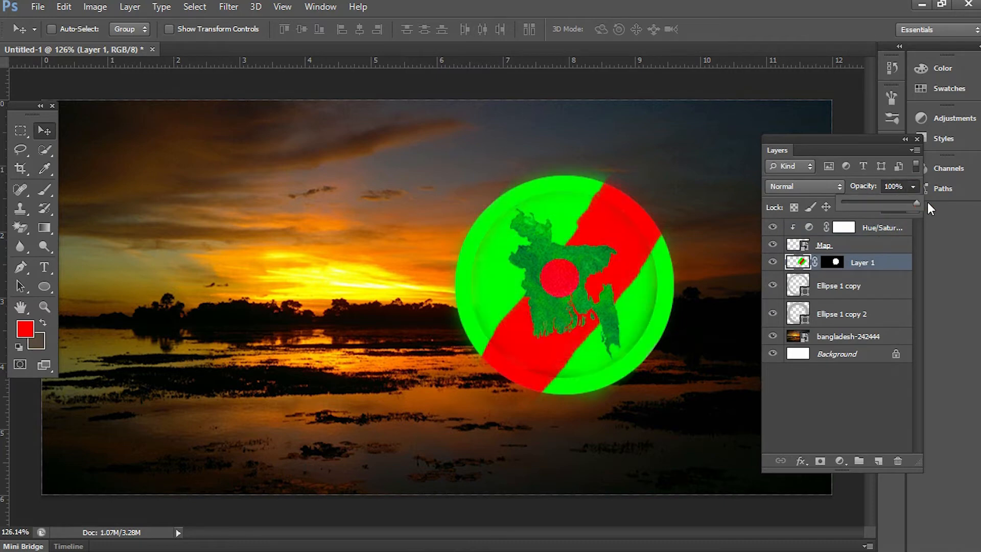
left_click(848, 288)
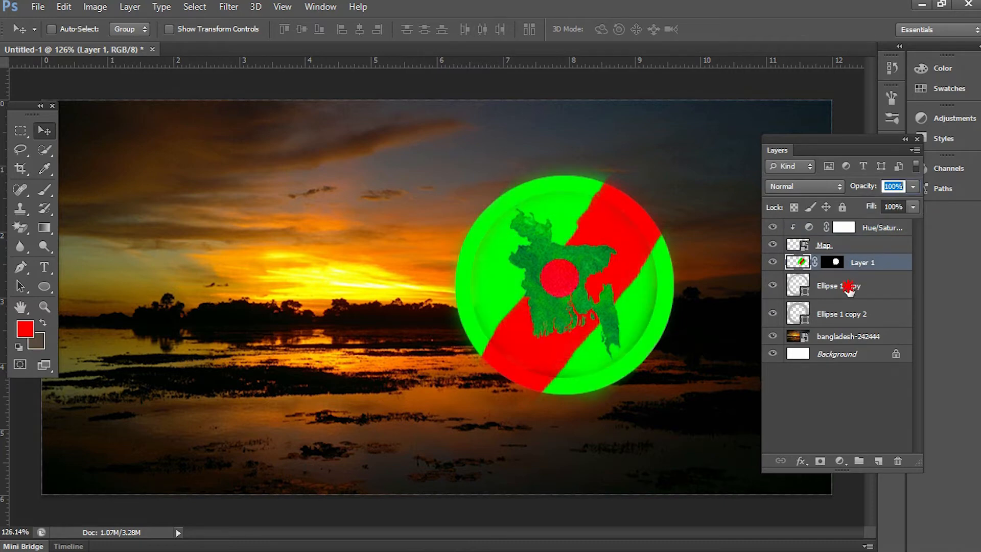
- Convert the locked Background into a regular layer with the default settings
left_click(850, 290)
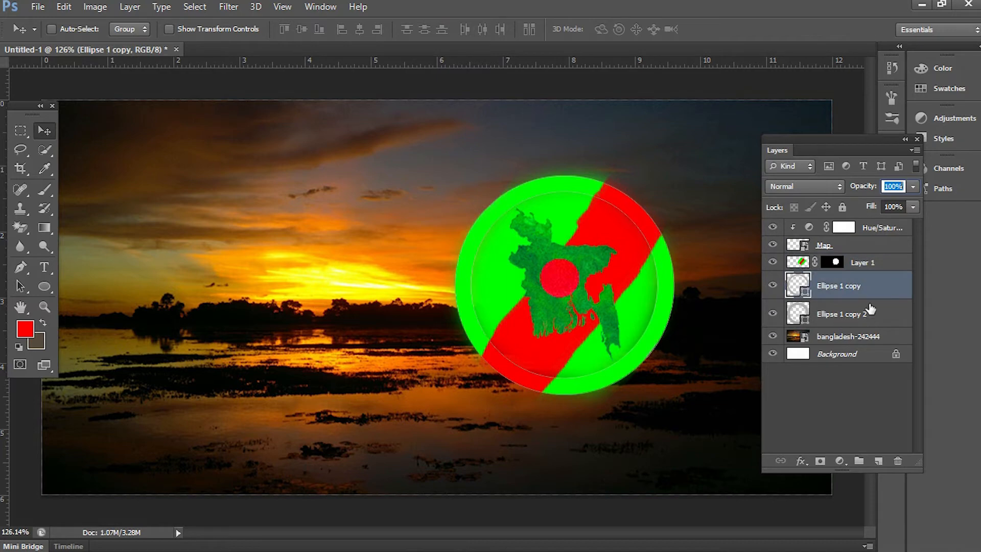
left_click(883, 255)
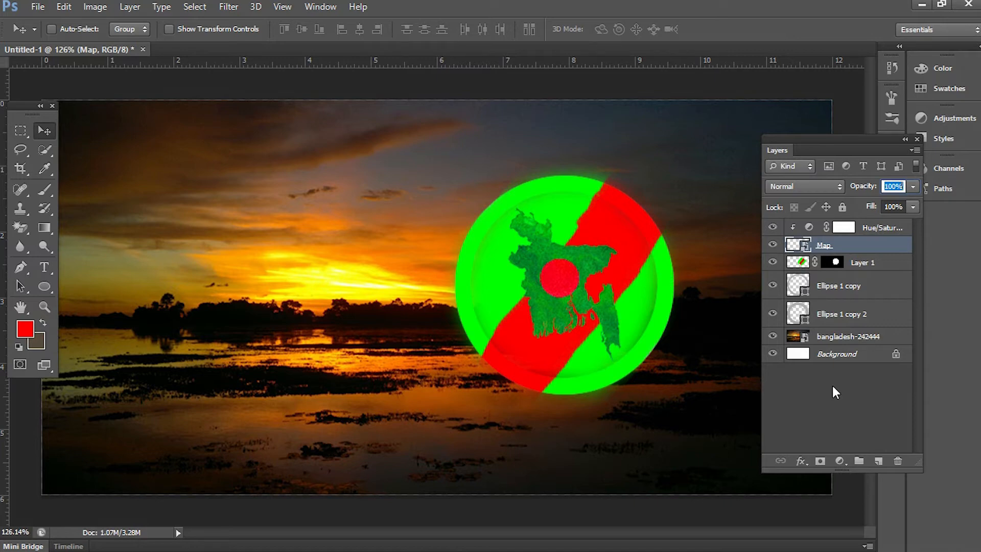
left_click(835, 364)
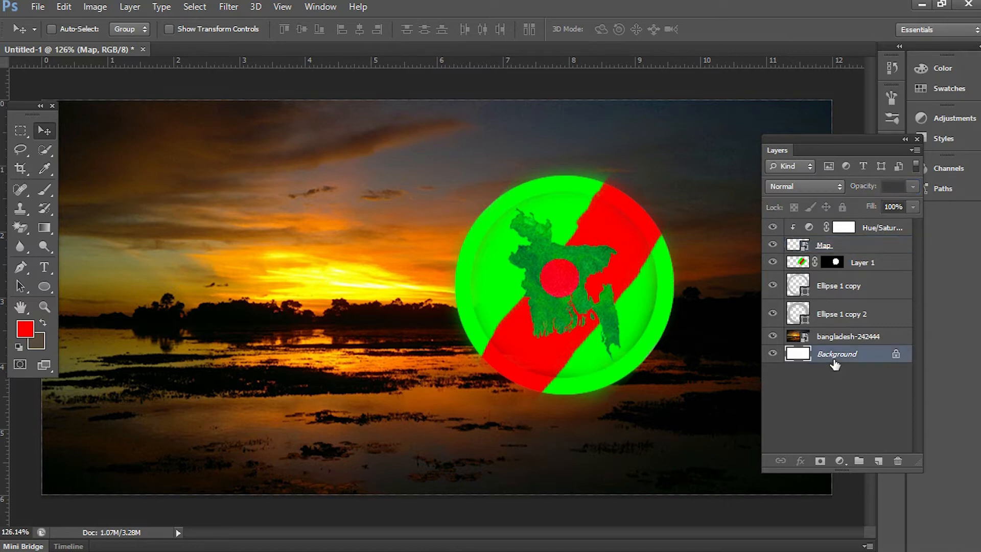
double_click(875, 356)
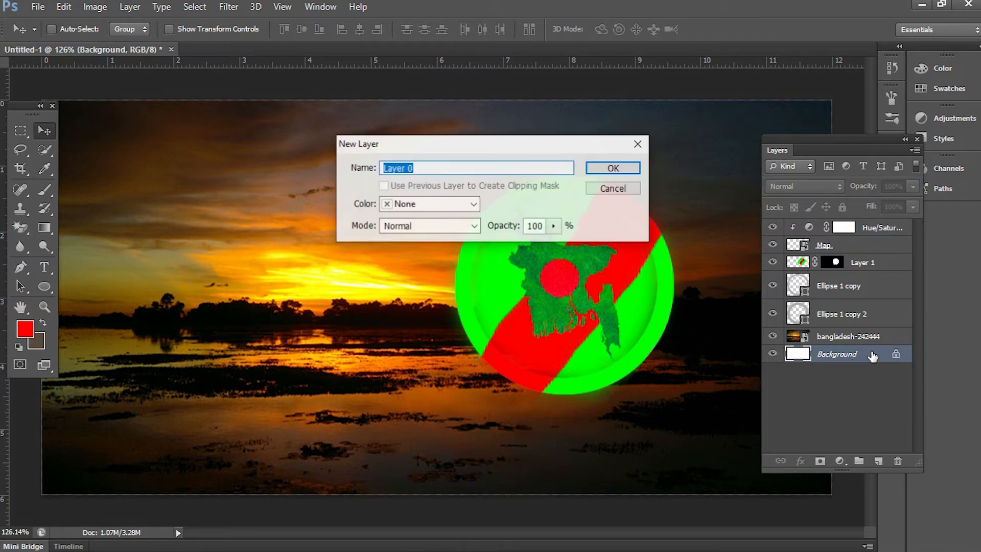
left_click(595, 169)
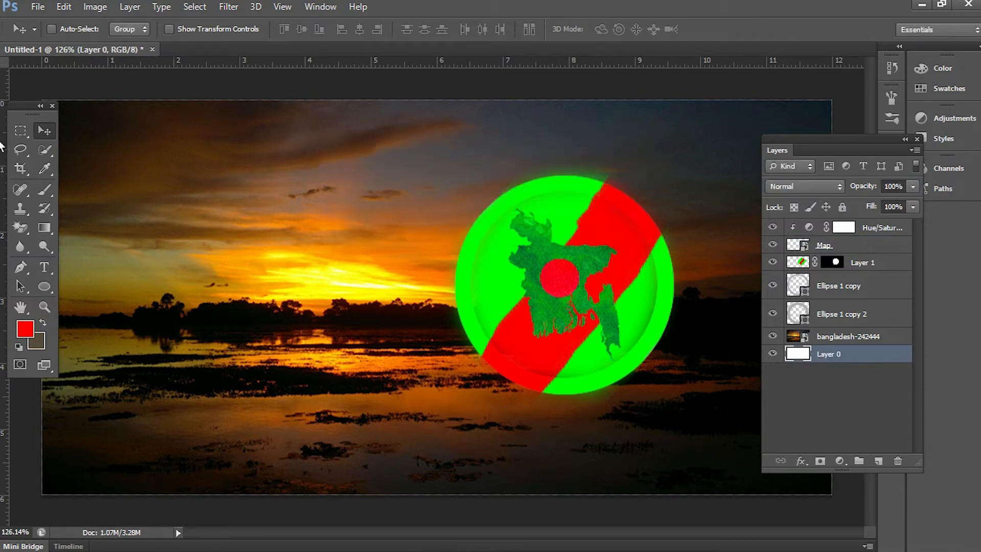
- Add a Gradient Overlay style to Layer 0 using the Red, Green gradient preset
double_click(878, 358)
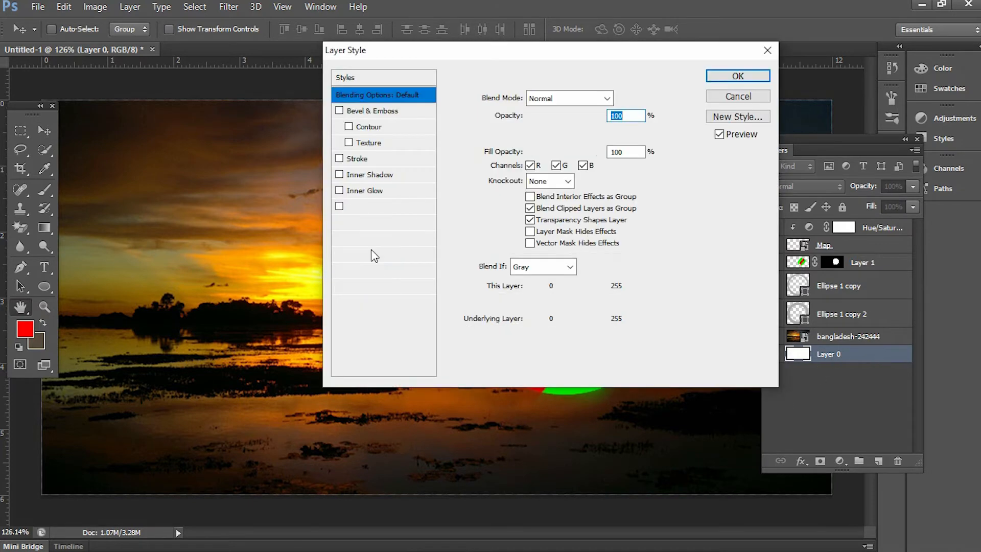
left_click(399, 236)
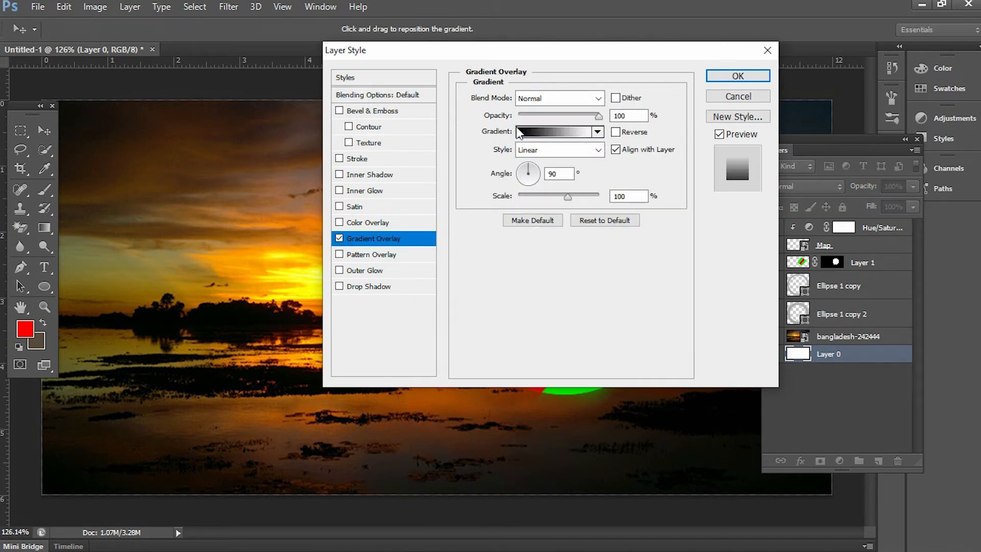
left_click(536, 134)
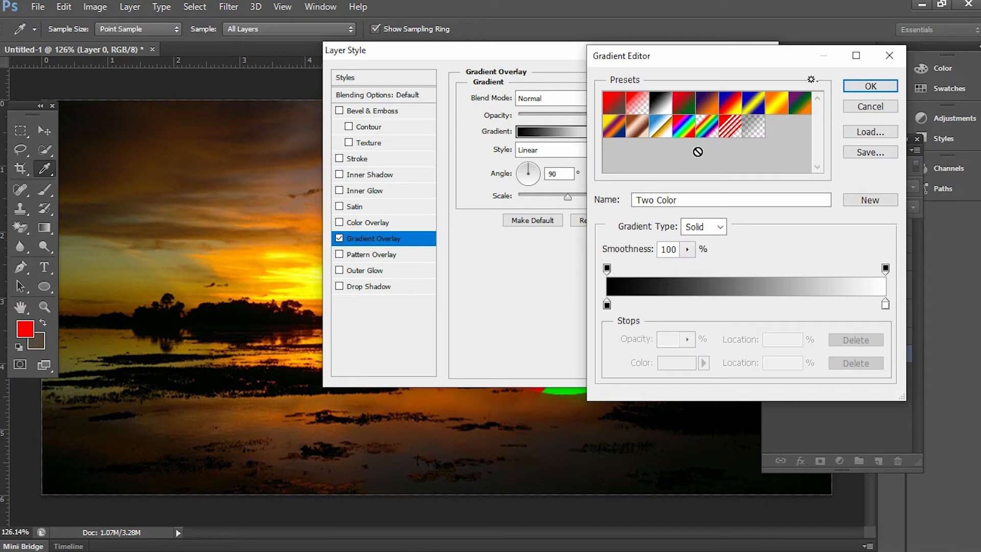
left_click(687, 109)
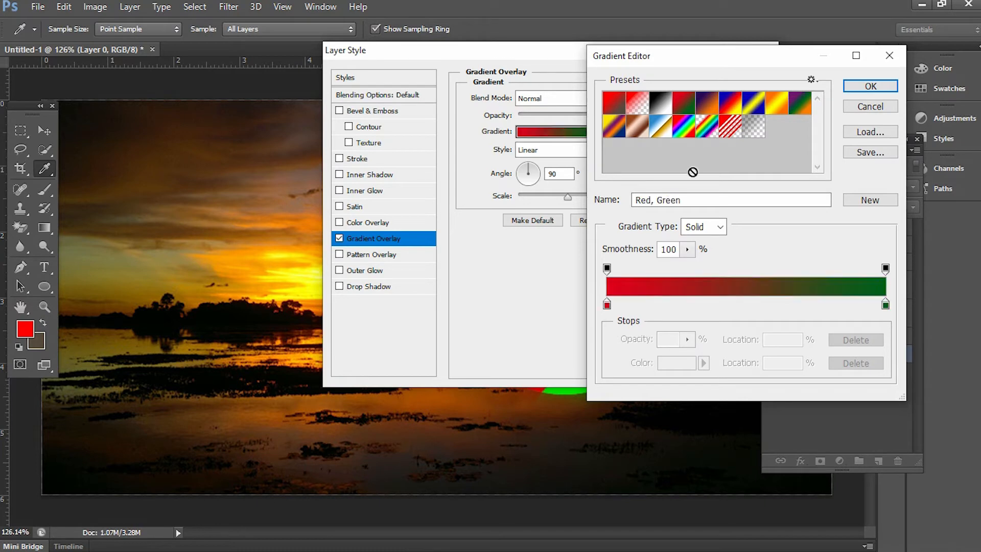
- Change the gradient's green end stop to pure bright green with G 255 and B 0
left_click(886, 306)
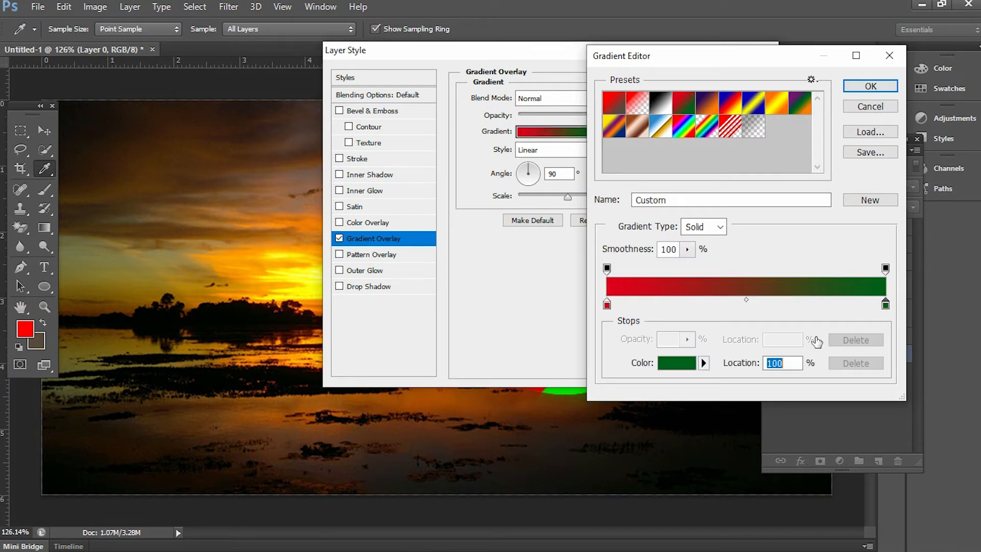
left_click(680, 366)
left_click(772, 287)
left_click_drag(772, 288, 758, 289)
type("255")
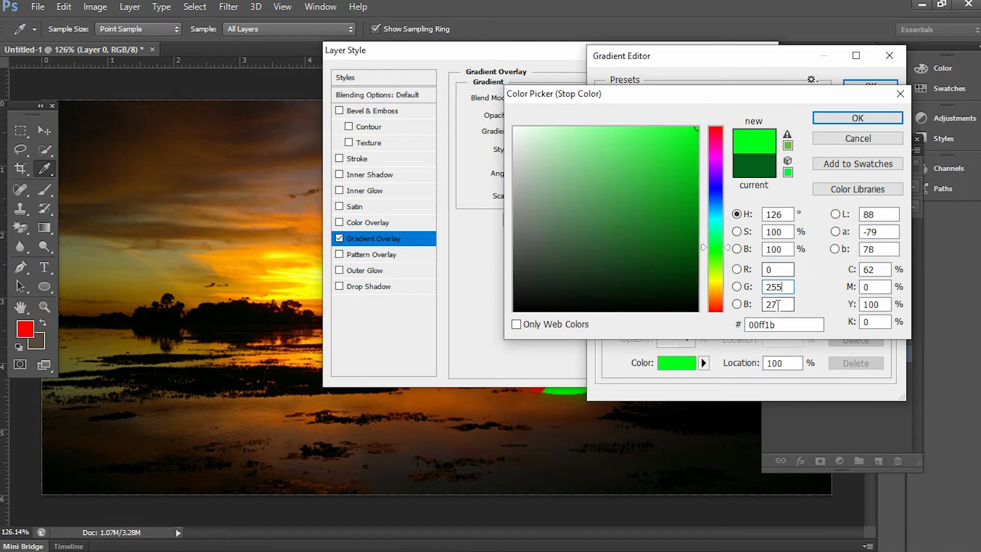
left_click_drag(778, 305, 749, 309)
type("0")
left_click(857, 117)
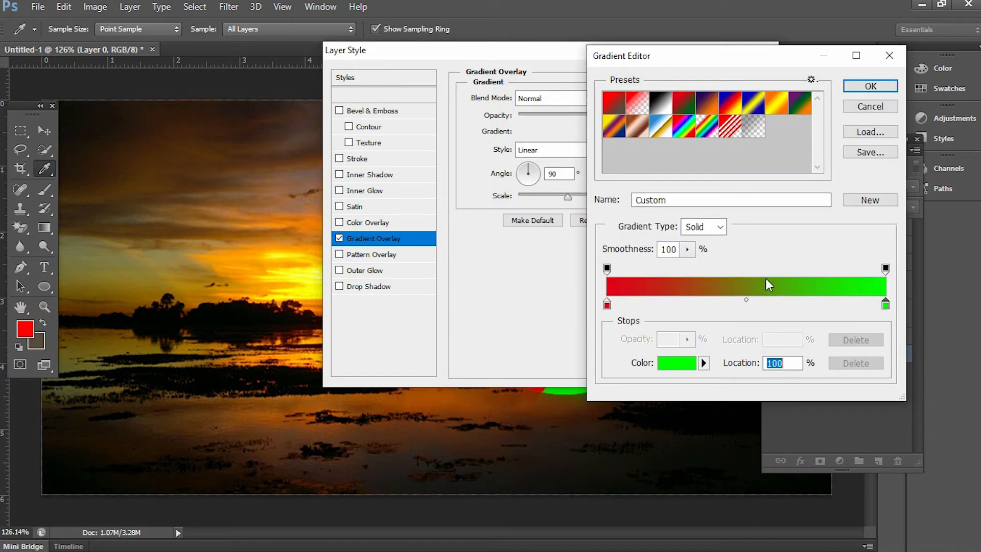
- Set the B value of the gradient's red stop to 0 and apply the Gradient Overlay to Layer 0
left_click(607, 305)
left_click(674, 364)
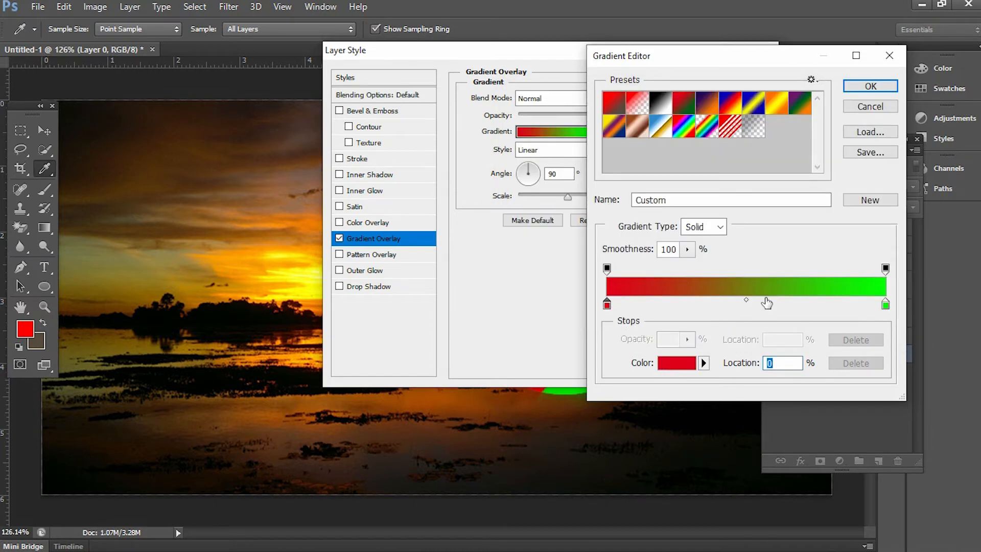
left_click_drag(783, 249, 751, 250)
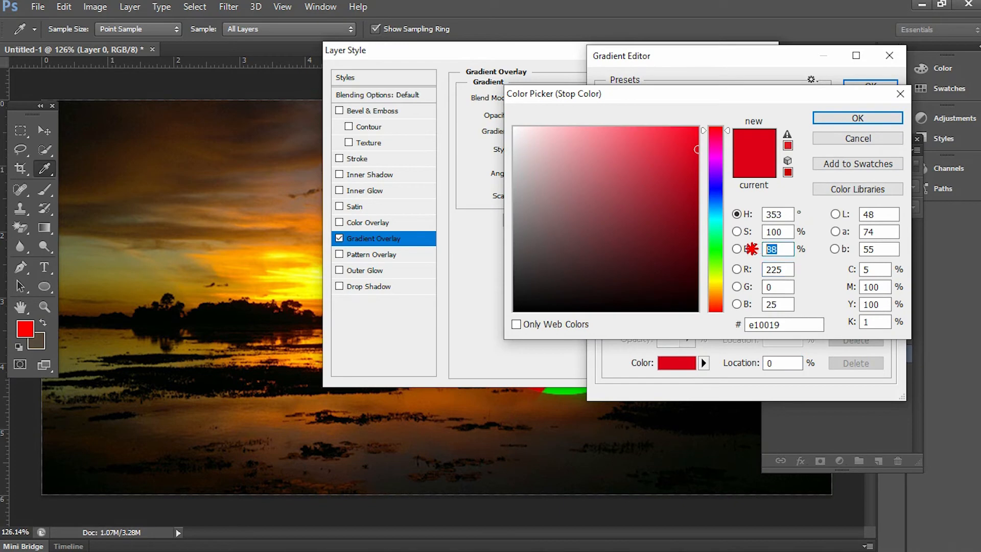
left_click_drag(780, 306, 714, 308)
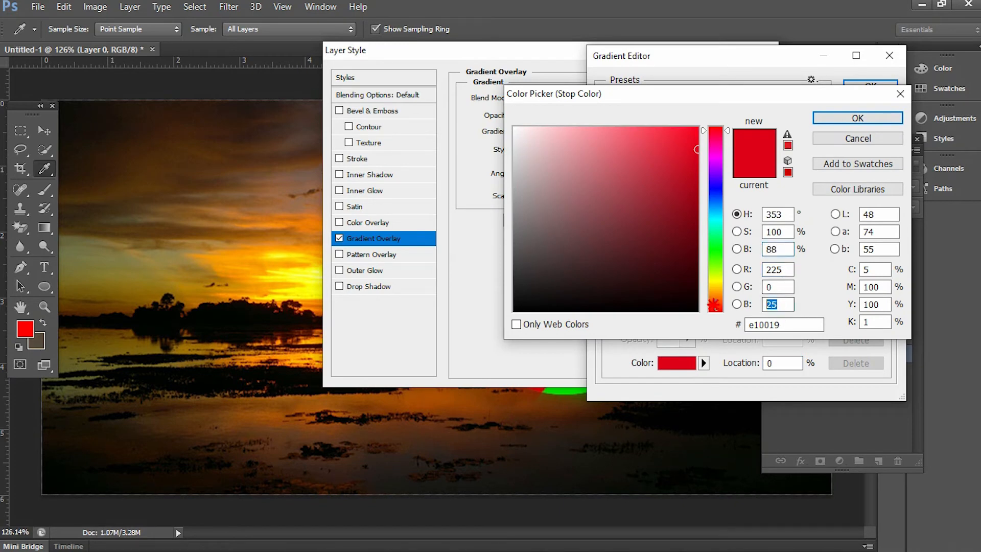
type("0")
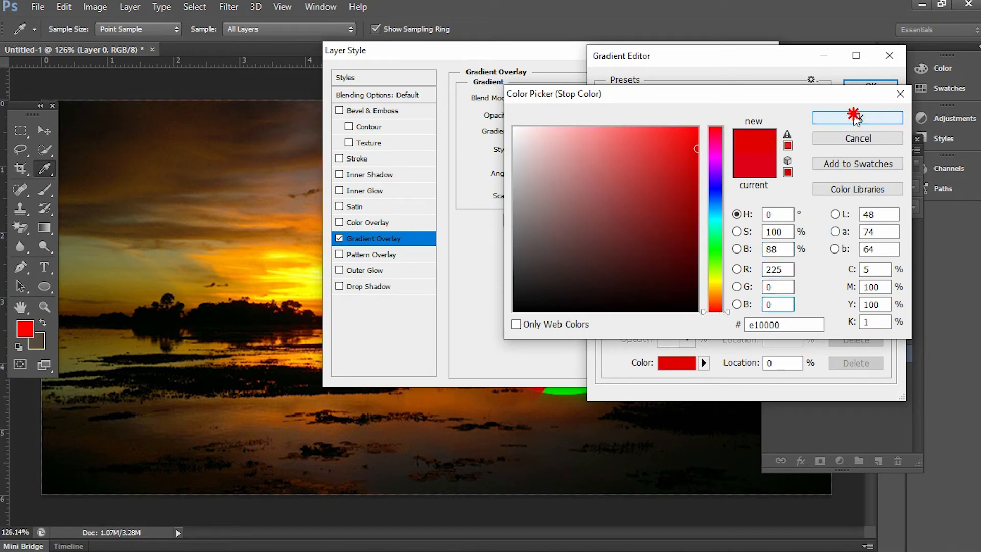
left_click(853, 118)
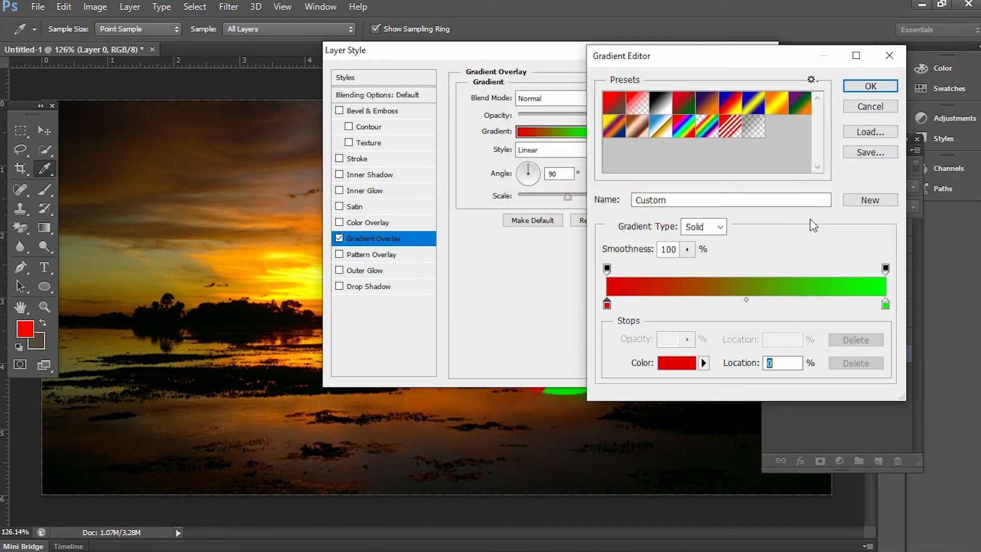
left_click(873, 87)
left_click(726, 80)
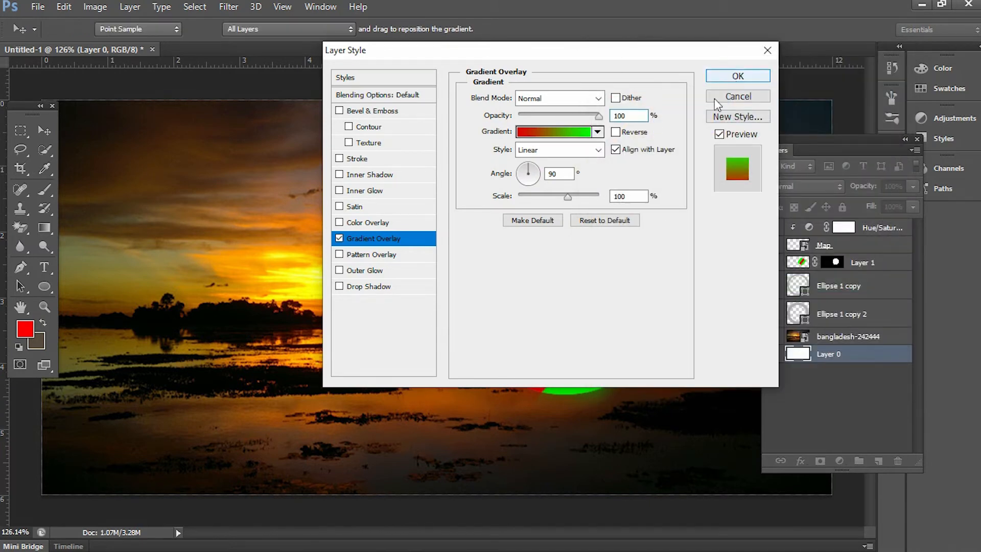
- Draw a linear gradient down the full height of Layer 0 with the Gradient tool and check it with the sunset photo temporarily hidden
left_click(46, 226)
left_click_drag(413, 113, 423, 492)
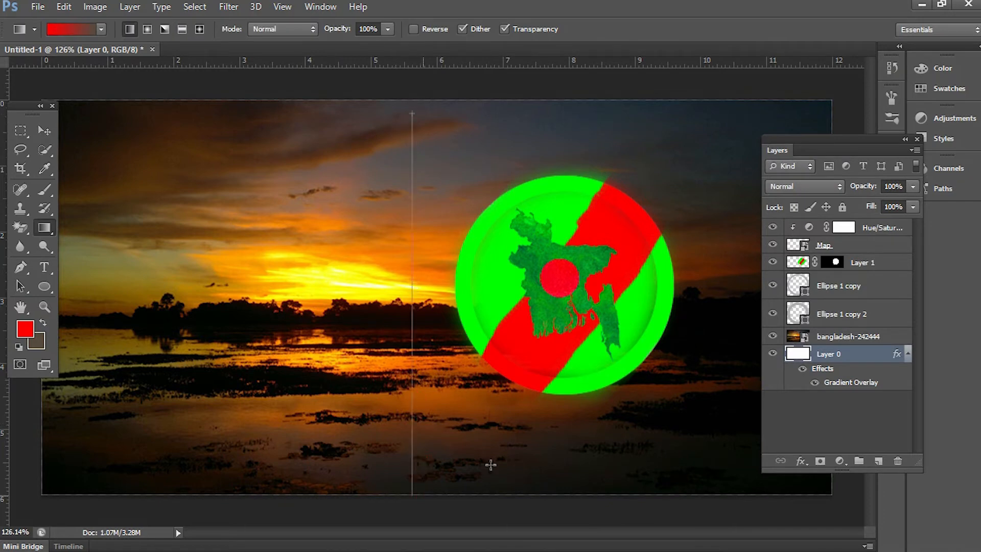
left_click(772, 337)
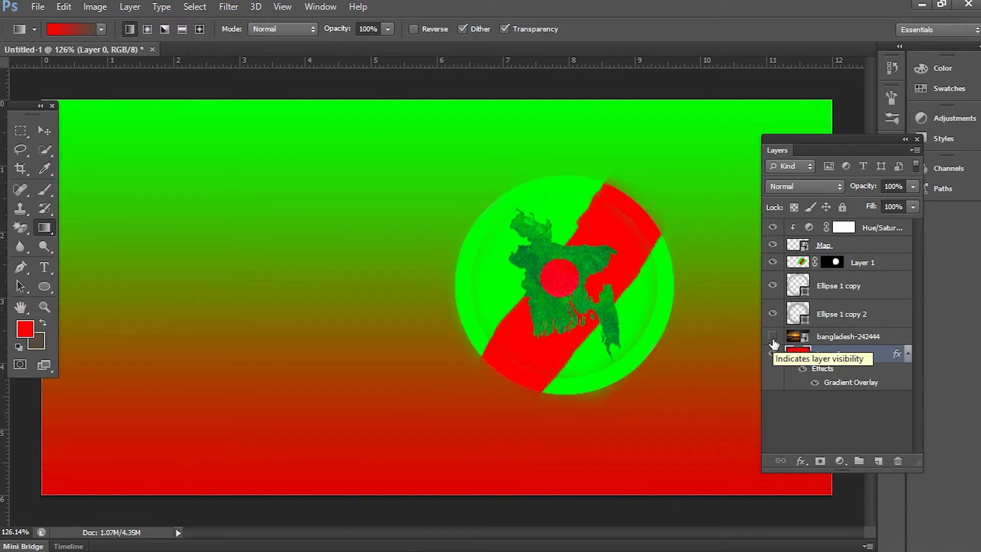
left_click(773, 338)
- Set the bangladesh-242444 photo layer's opacity to 47% and its fill to 75%
left_click(846, 343)
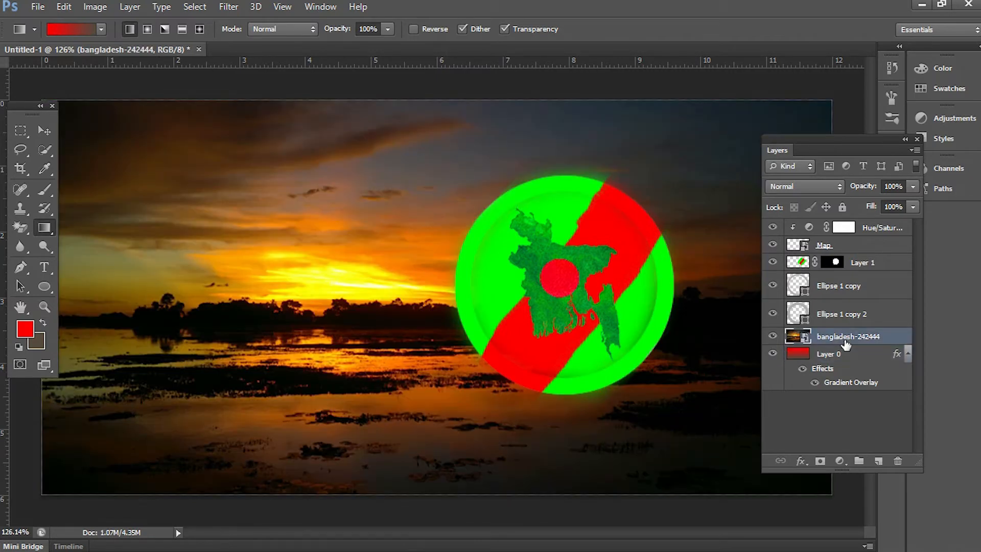
left_click(913, 206)
left_click(912, 188)
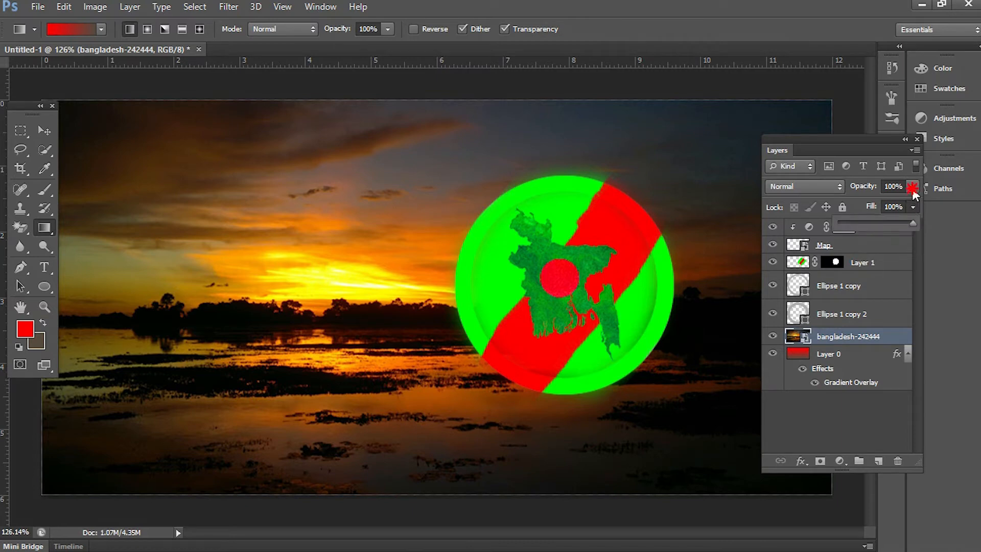
left_click_drag(910, 204, 875, 205)
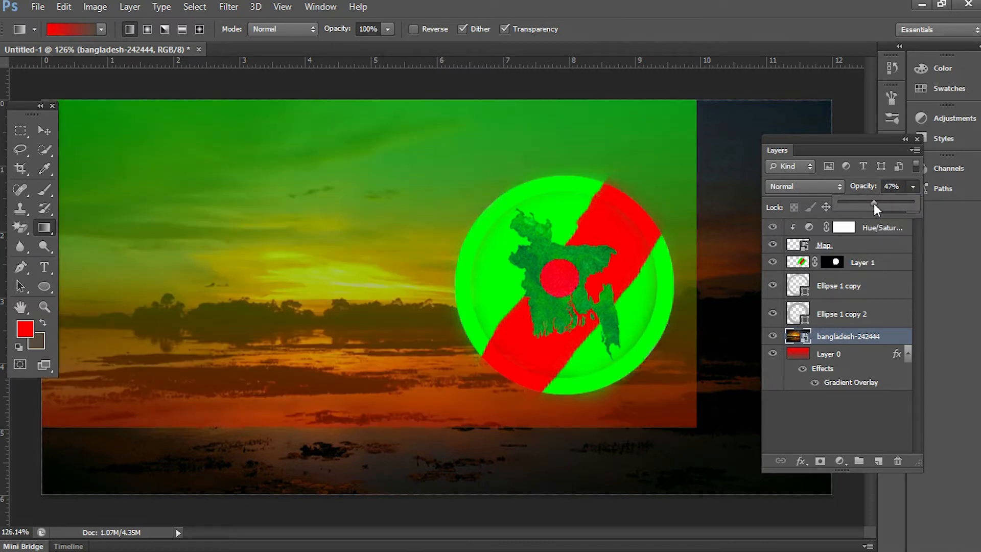
left_click(912, 187)
left_click(913, 207)
mouse_move(909, 223)
left_mouse_down()
mouse_move(880, 223)
mouse_move(895, 224)
left_mouse_up()
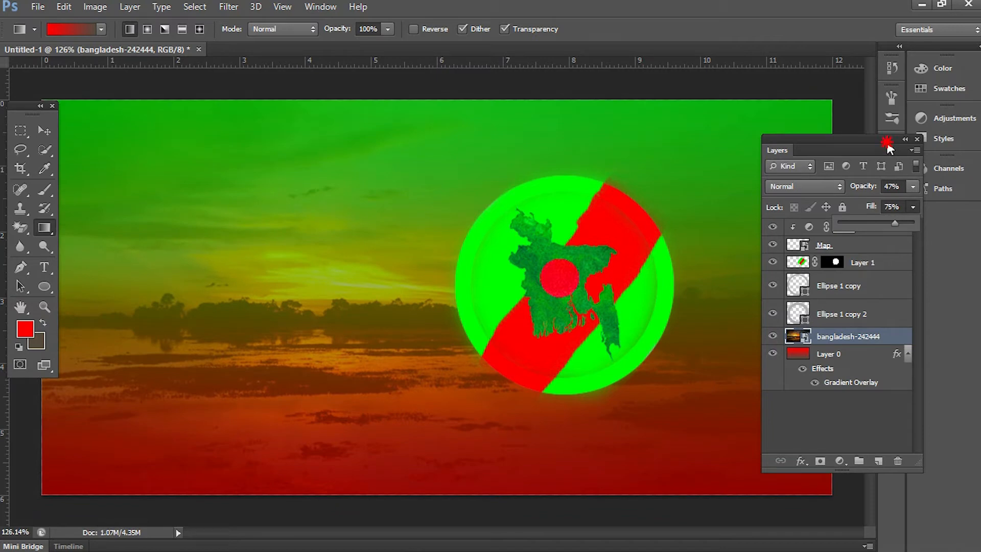
left_click(886, 139)
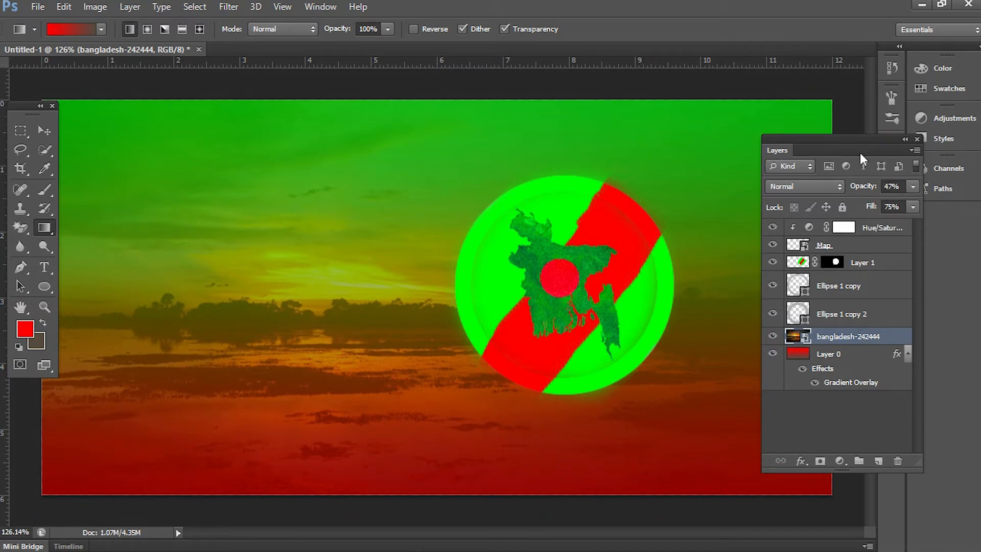
- Change Layer 0's Gradient Overlay to the Radial style with a scale of 150%
left_click(852, 360)
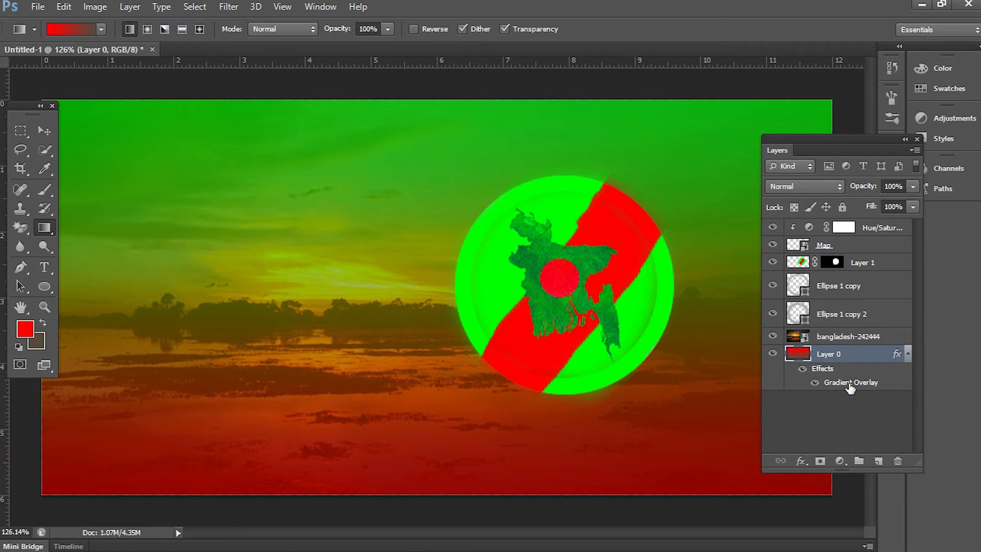
double_click(849, 384)
left_click(523, 152)
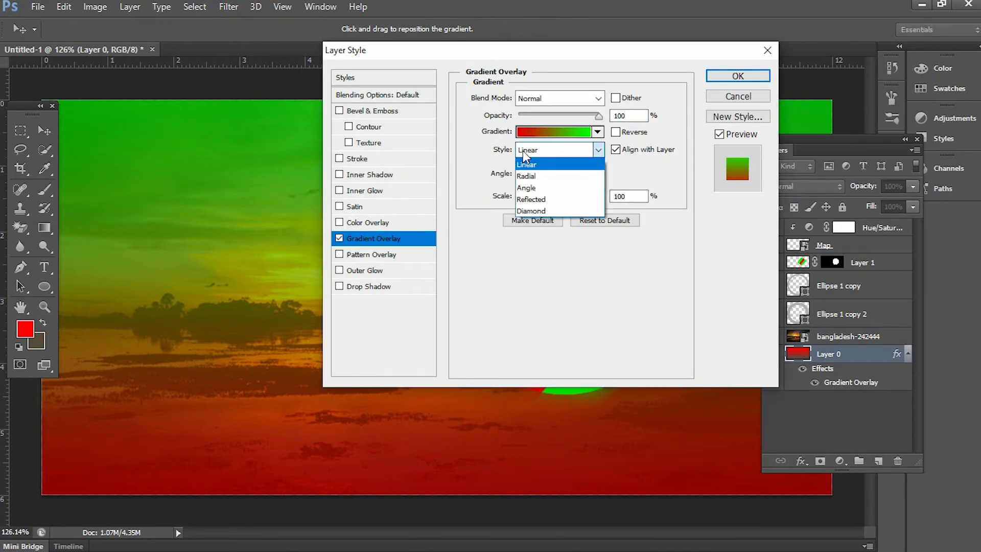
left_click(529, 175)
left_click_drag(506, 51, 724, 78)
left_click(794, 225)
left_click_drag(794, 225, 852, 222)
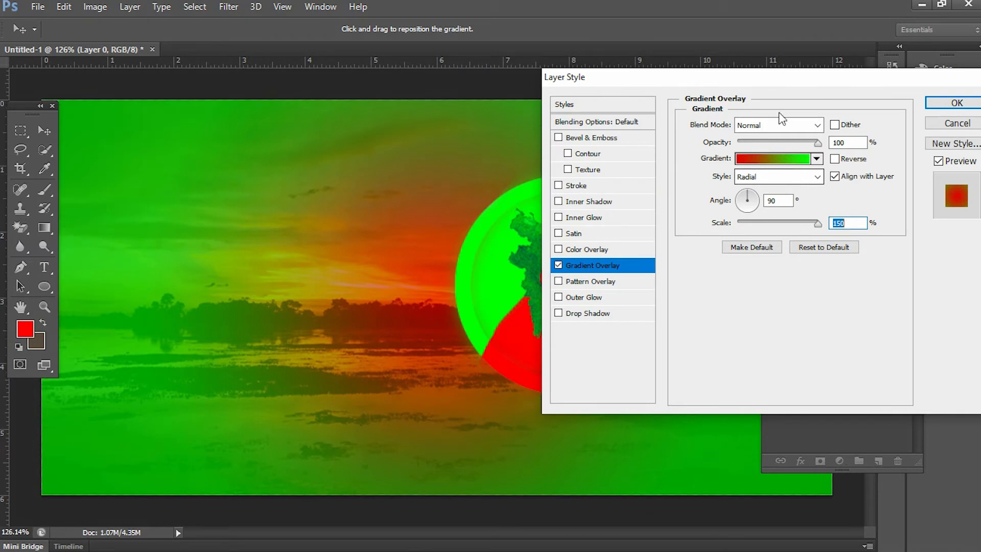
mouse_move(769, 76)
left_mouse_down()
mouse_move(980, 87)
mouse_move(980, 218)
mouse_move(804, 321)
mouse_move(744, 146)
mouse_move(777, 98)
mouse_move(903, 100)
mouse_move(887, 87)
mouse_move(756, 76)
left_mouse_up()
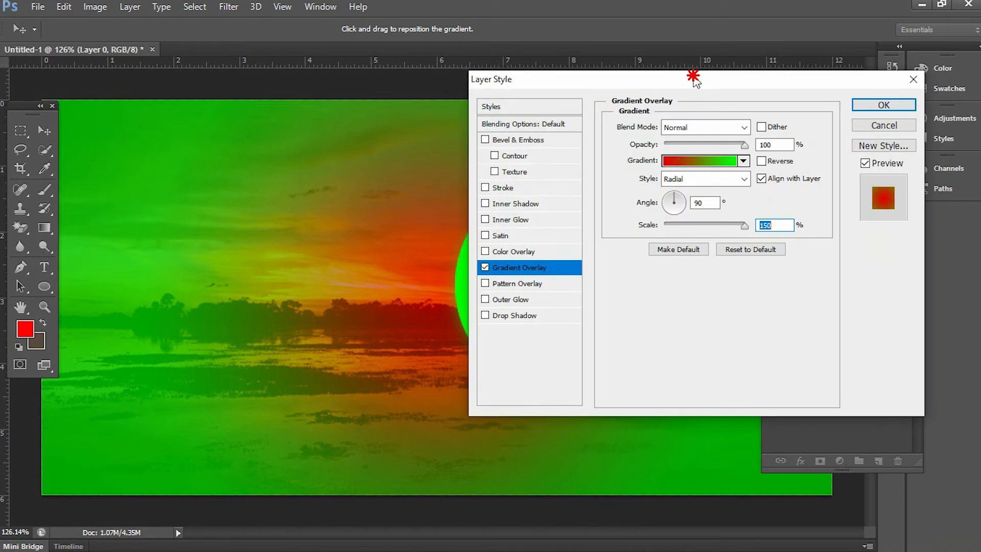
- Move the red stop of the overlay gradient to location 6%
left_click(713, 166)
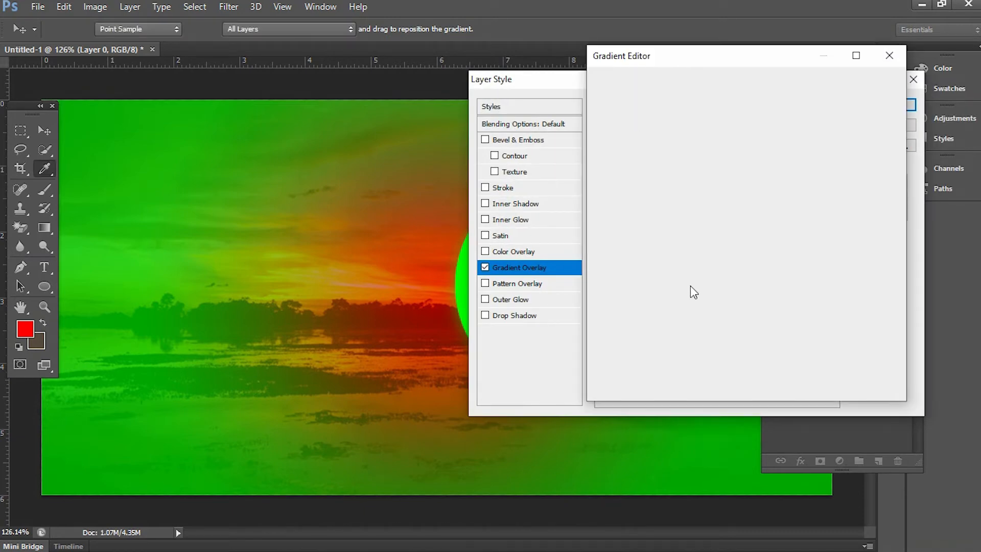
left_click_drag(608, 306, 622, 307)
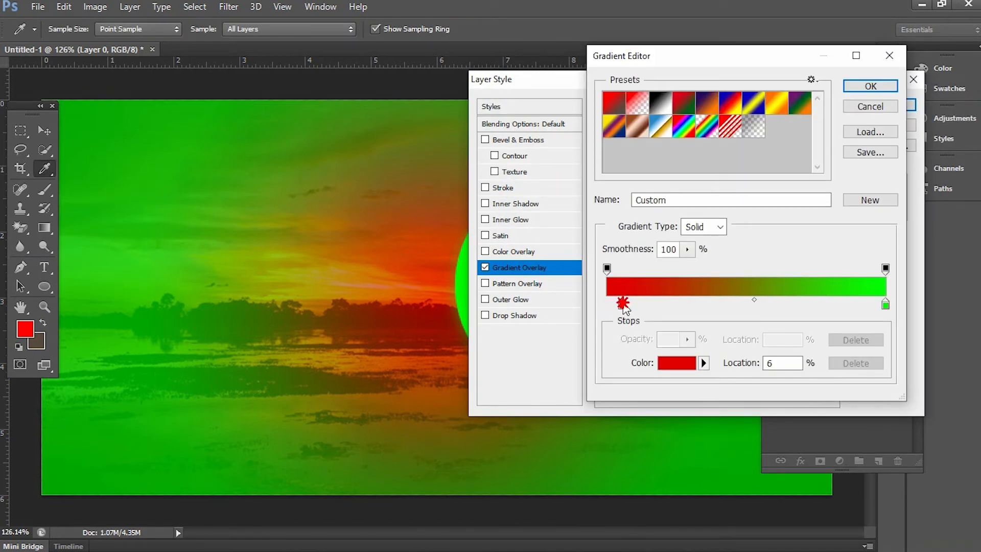
left_click(869, 90)
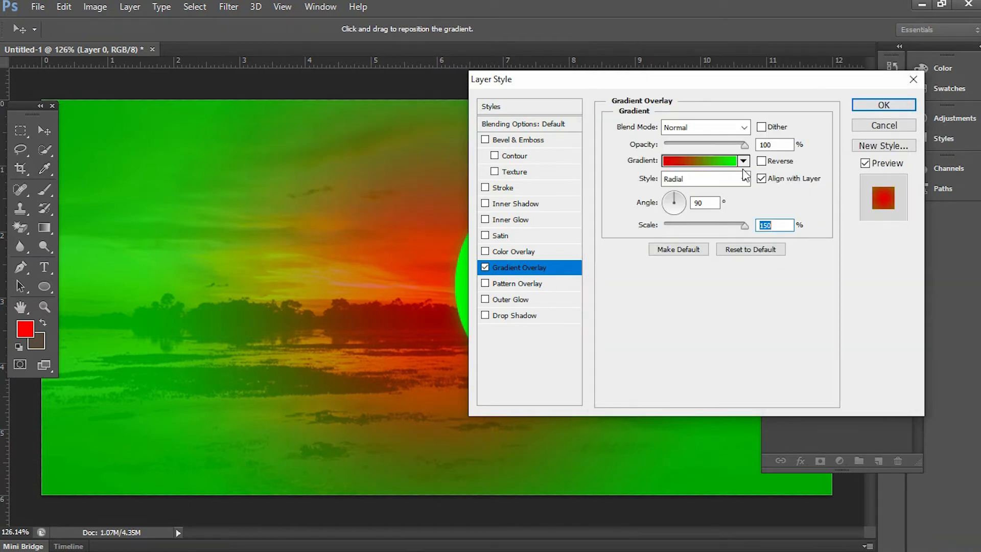
- Switch Layer 0's Gradient Overlay to the Linear style at an angle of 128° and apply it
left_click(714, 180)
left_click(683, 187)
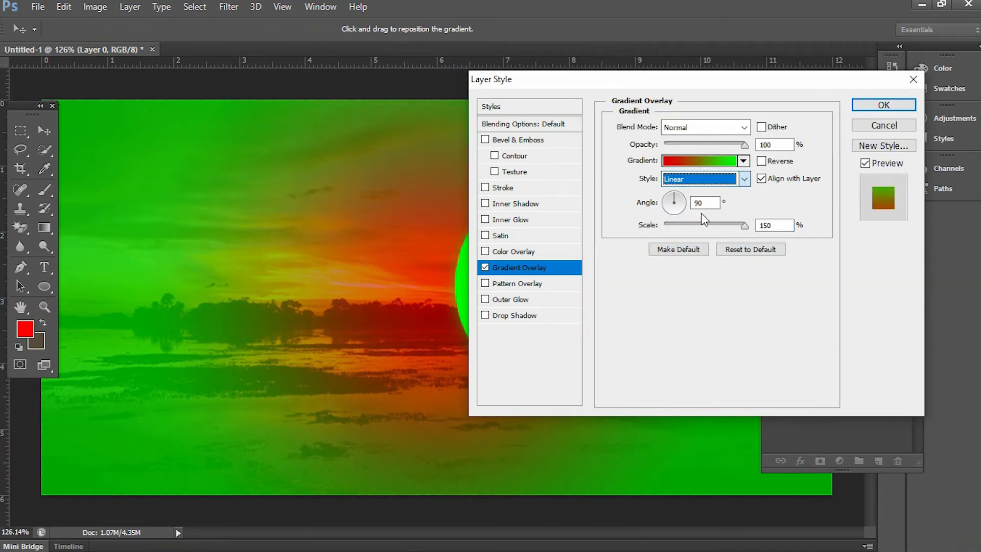
left_click_drag(681, 207, 687, 205)
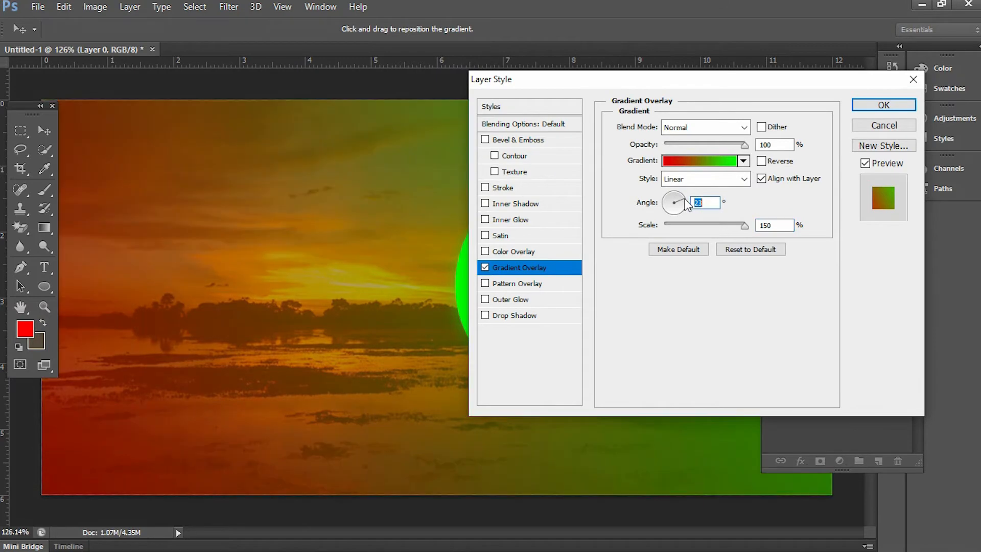
left_click_drag(677, 203, 683, 199)
left_click_drag(648, 79, 747, 77)
left_click_drag(778, 201, 771, 201)
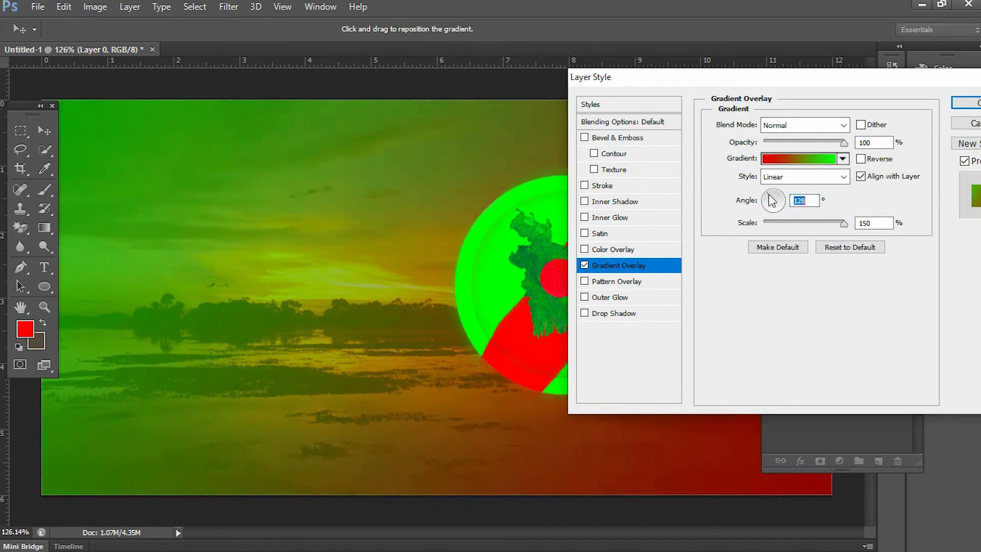
left_click_drag(814, 78, 689, 141)
left_click(845, 162)
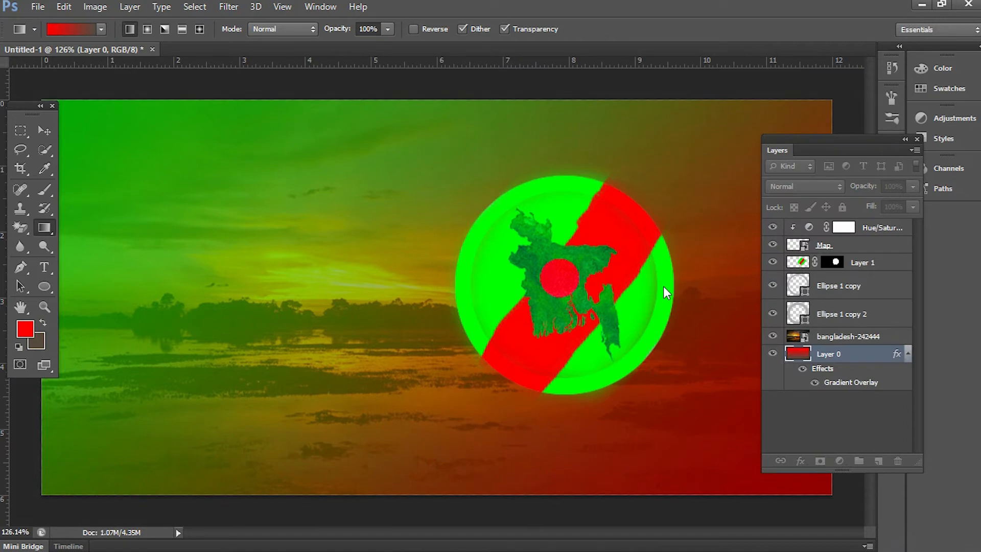
- Group all layers from Ellipse 1 copy 2 up to the Hue/Saturation adjustment layer
left_click(847, 250)
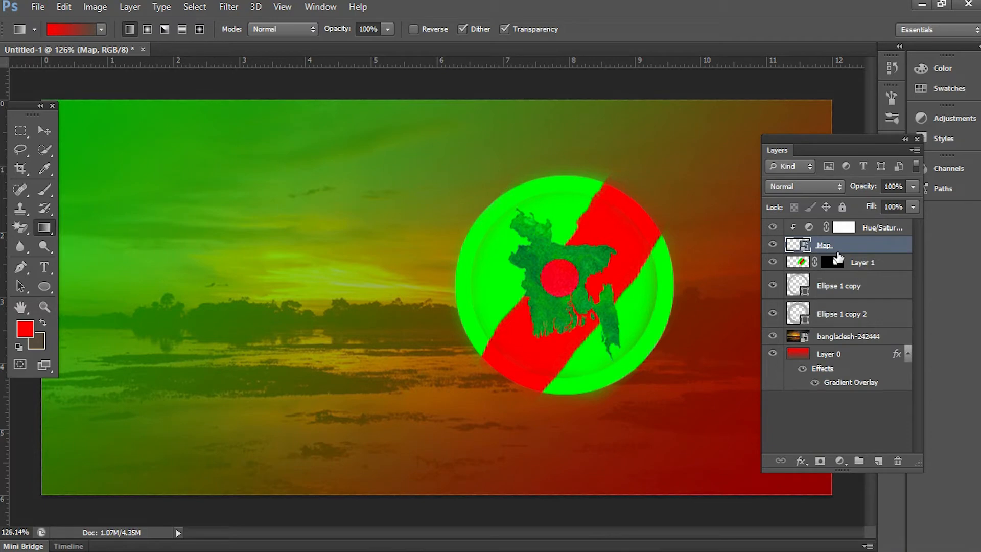
left_click(868, 263)
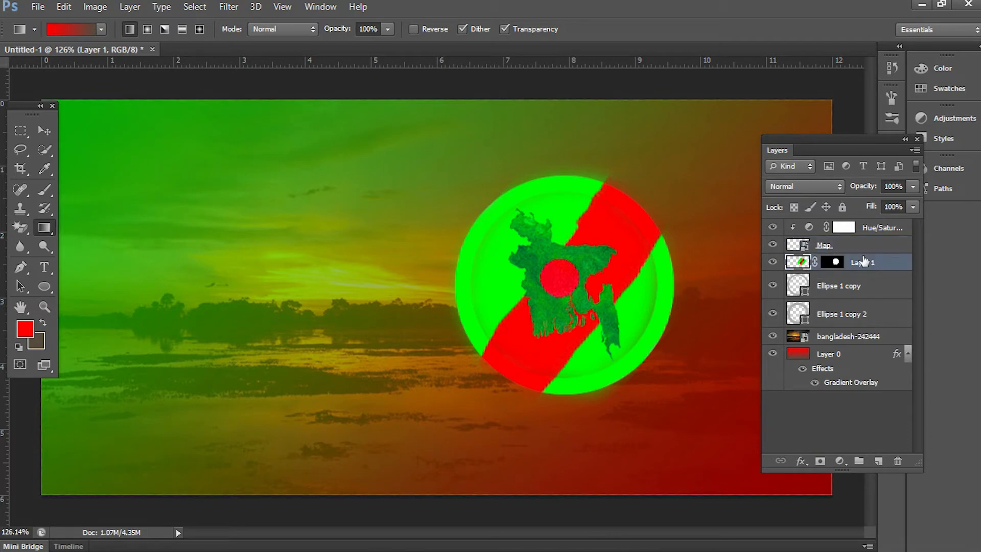
left_click(810, 249)
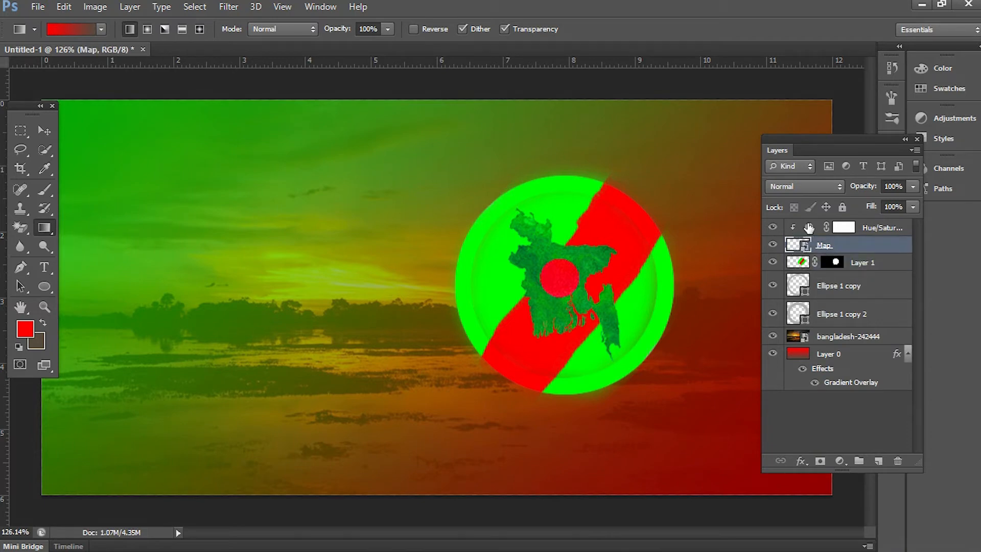
left_click(830, 290)
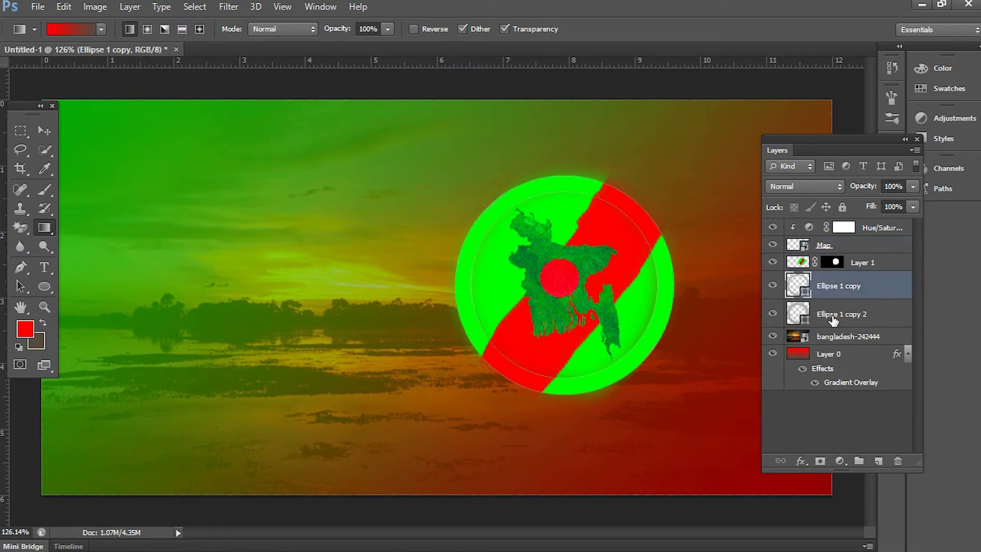
left_click(834, 320)
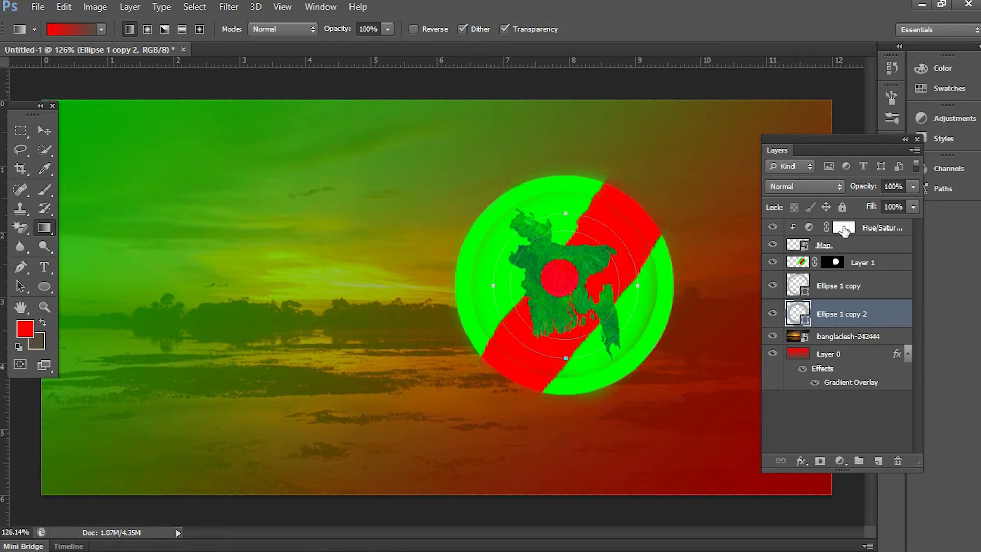
left_click(889, 232, "shift")
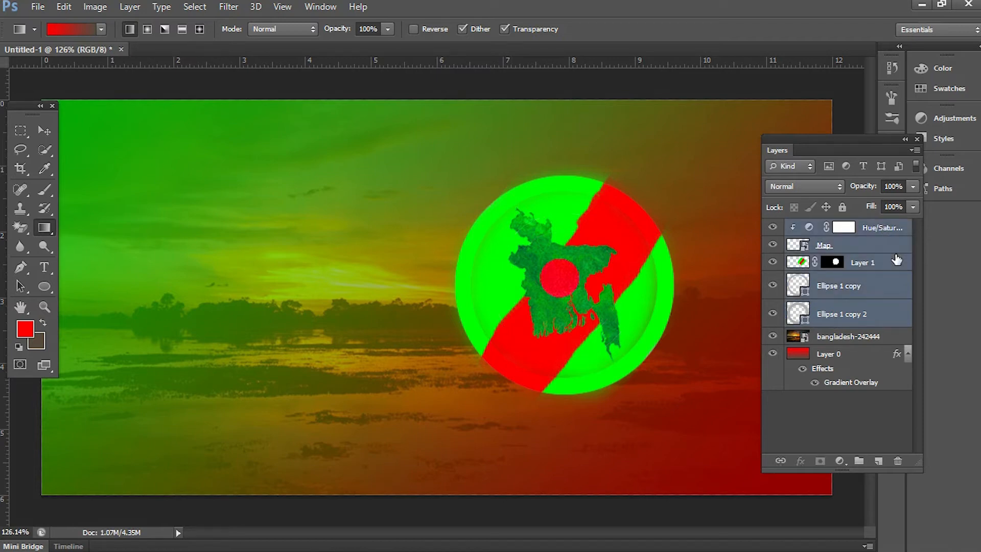
key("ctrl+g")
- Rename the new layer group to Bangladesh
left_click(828, 227)
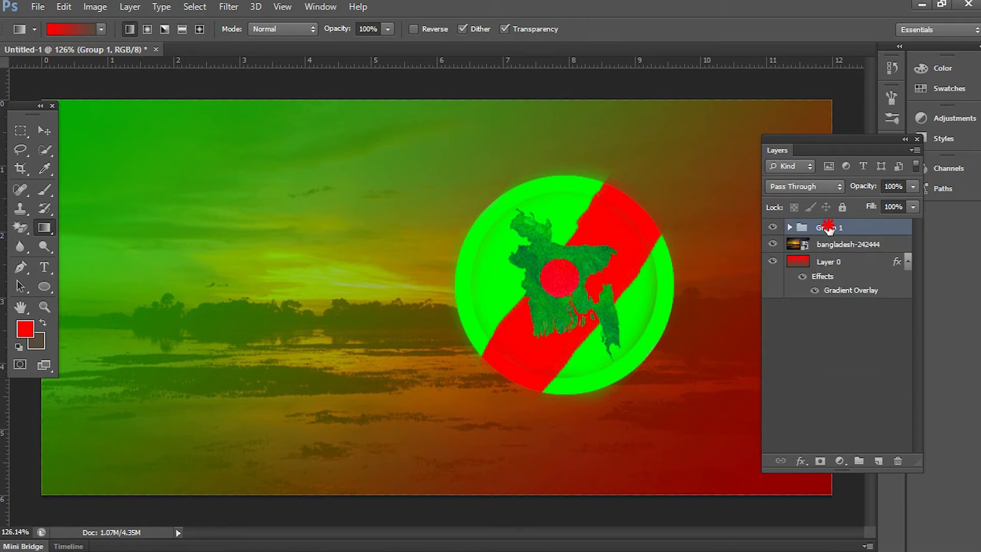
double_click(828, 227)
type("Ba")
key("Return")
- Add a drop shadow to the Bangaladesh group with the Normal blend mode and 100% opacity
left_click(875, 230)
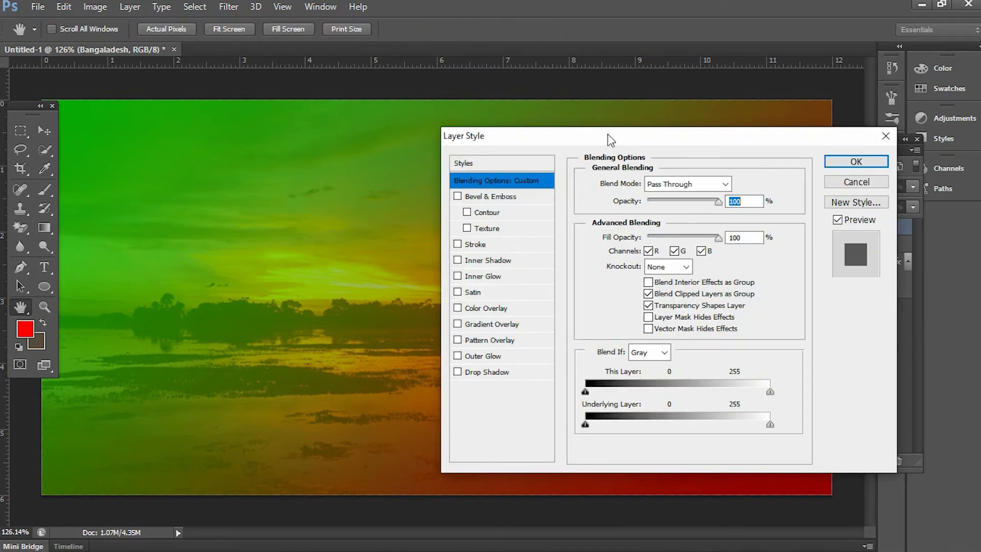
left_click_drag(608, 133, 824, 61)
left_click(713, 288)
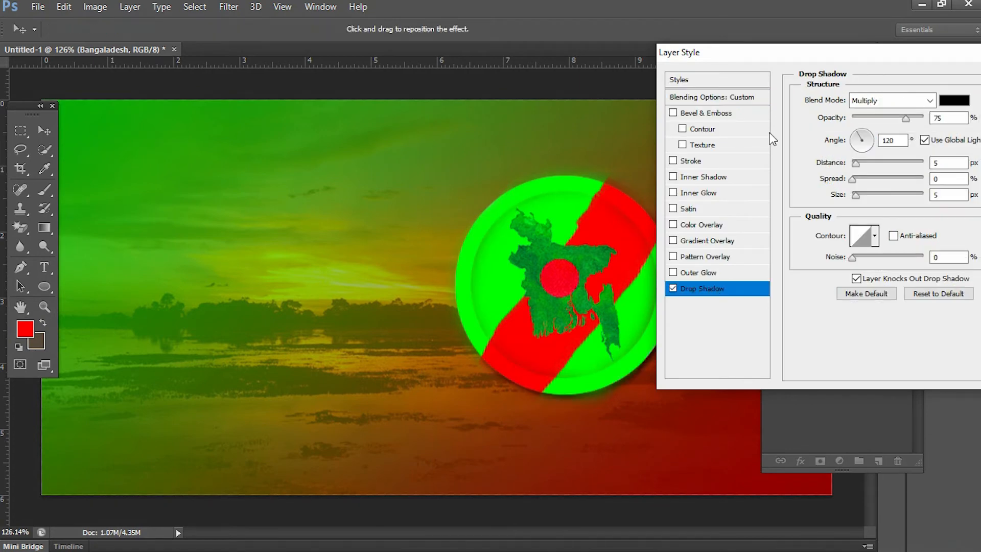
left_click_drag(793, 57, 705, 48)
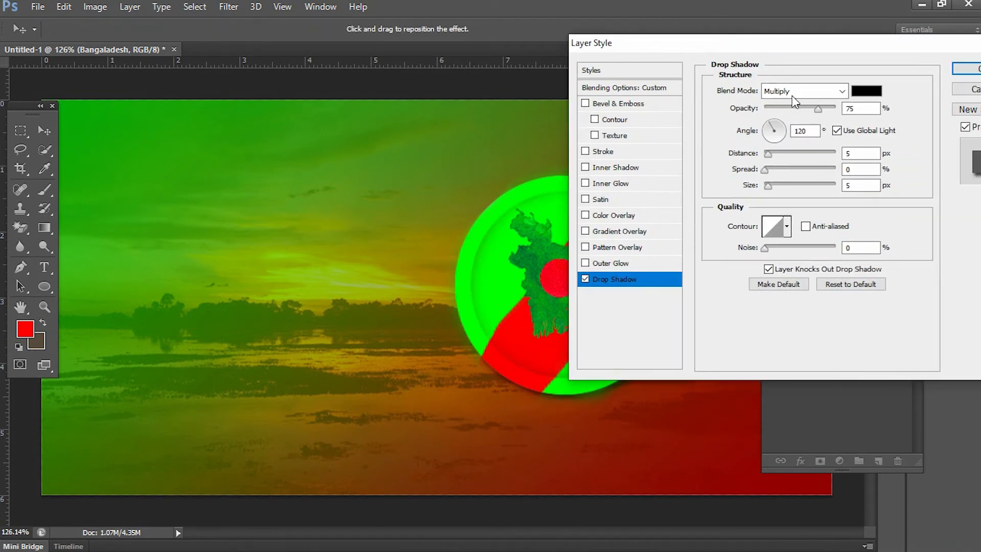
left_click(804, 91)
left_click(799, 108)
left_click_drag(793, 48, 226, 95)
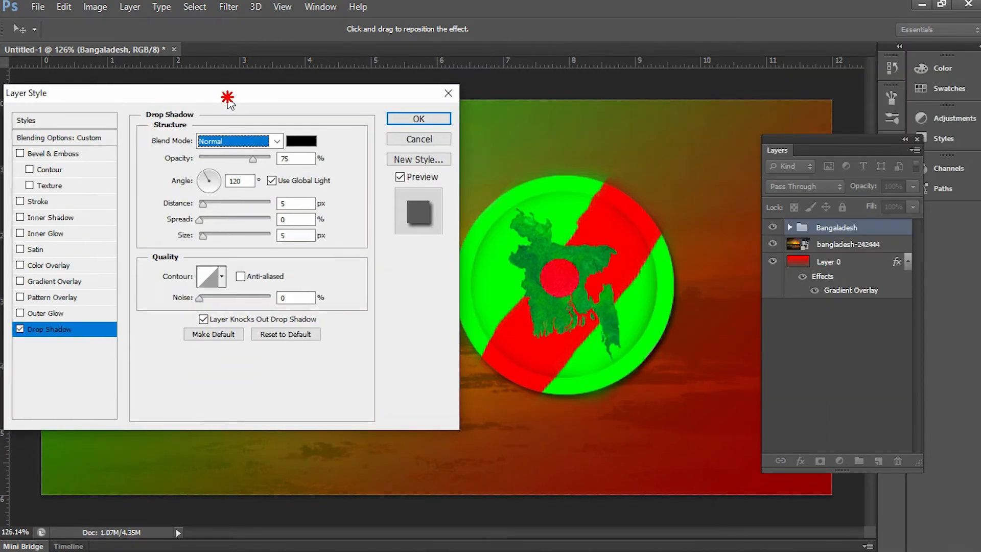
left_click_drag(247, 161, 274, 157)
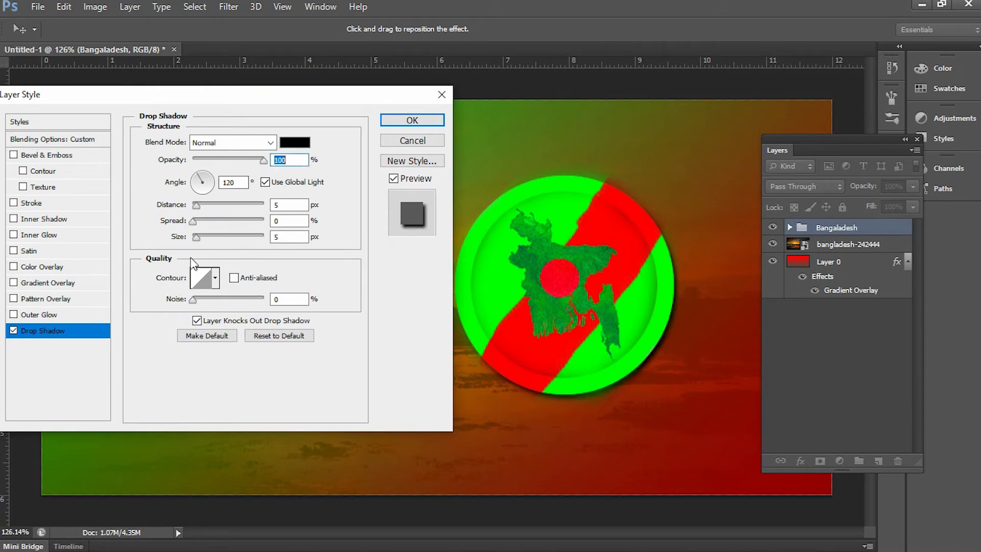
- Set the group's drop shadow to a spread of 4% and an angle of 51°
left_click_drag(193, 225, 197, 227)
left_click(198, 205)
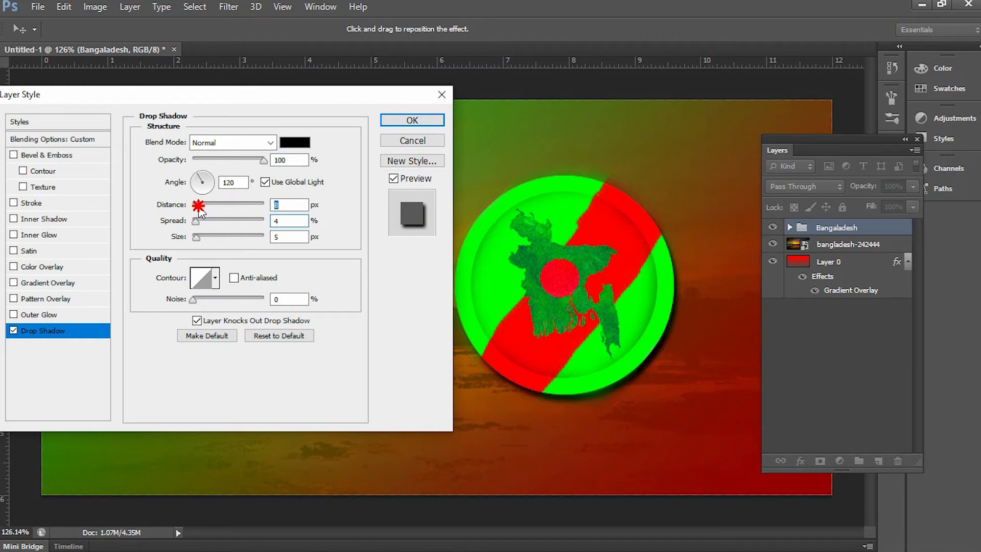
left_click(204, 176)
left_click(203, 176)
left_click(209, 176)
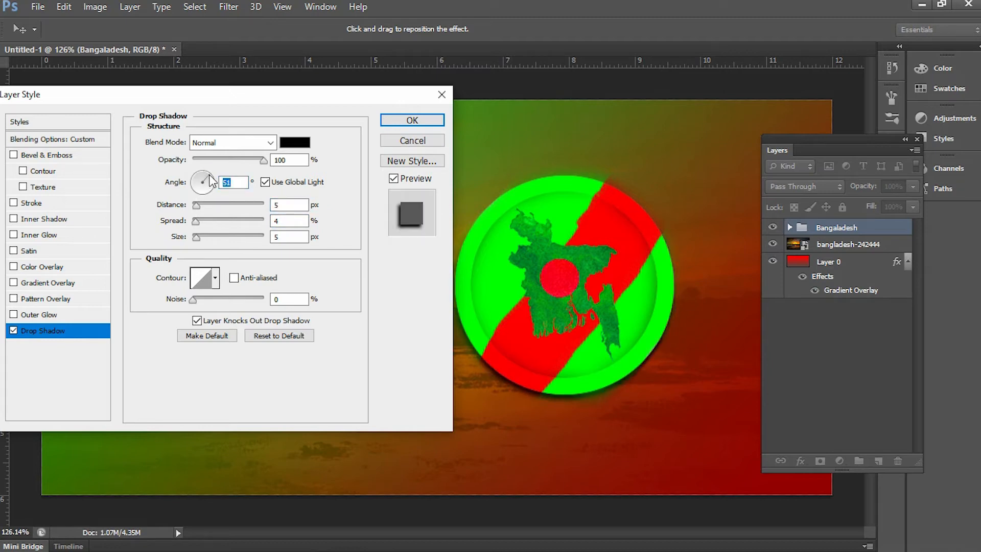
- Refine the group's drop shadow to distance 2 px, spread 6% and size about 4 px, and apply it
left_click(195, 205)
left_click_drag(195, 205, 196, 237)
left_click(193, 220)
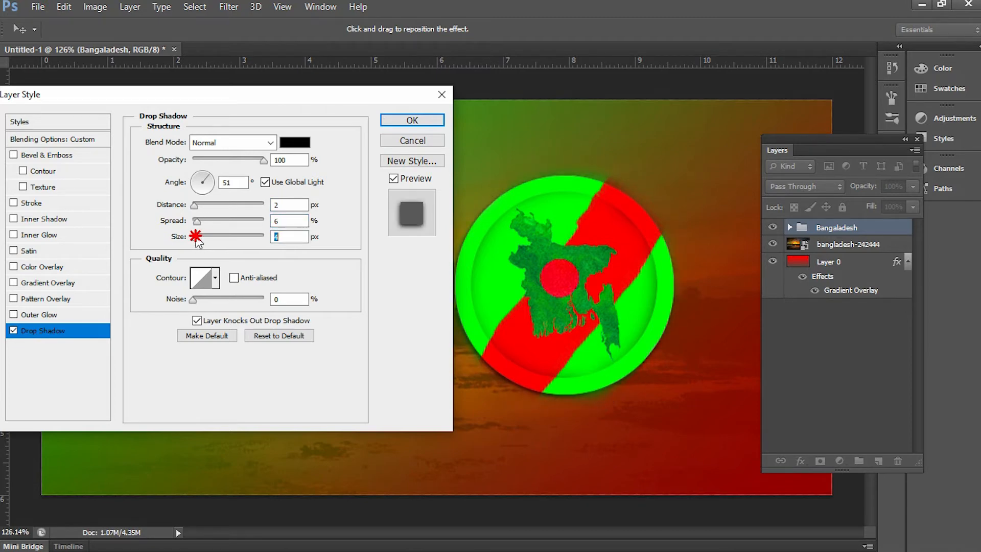
left_click_drag(195, 238, 195, 237)
left_click(412, 121)
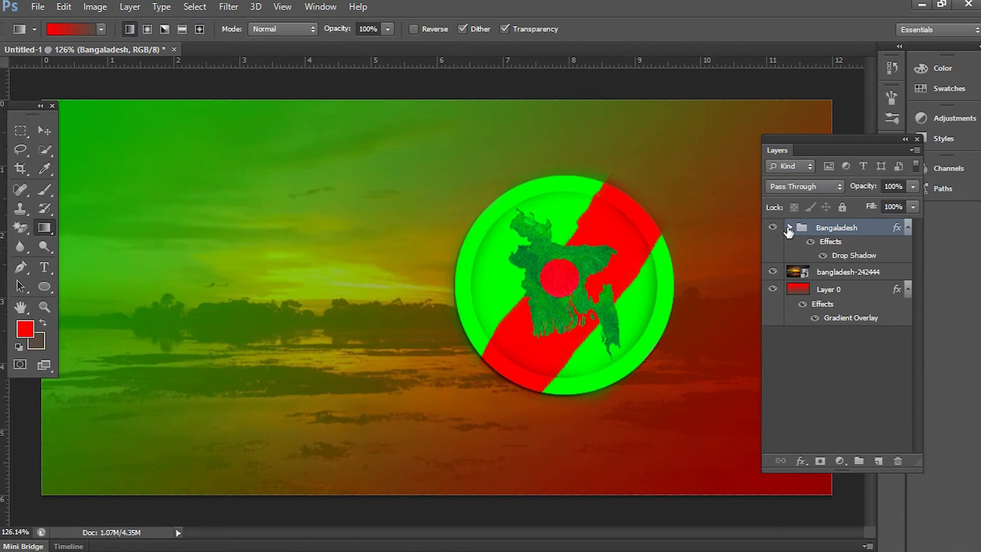
- Move the Ellipse 1 copy 2 layer above Ellipse 1 copy inside the Bangaladesh group, checking its effect by toggling visibility
left_click(790, 227)
left_click(831, 369)
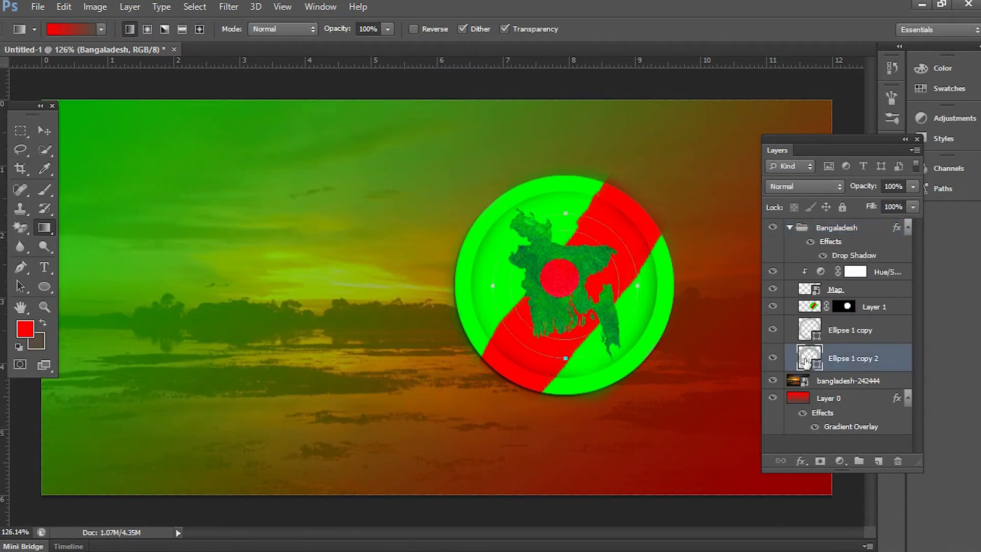
left_click(776, 360)
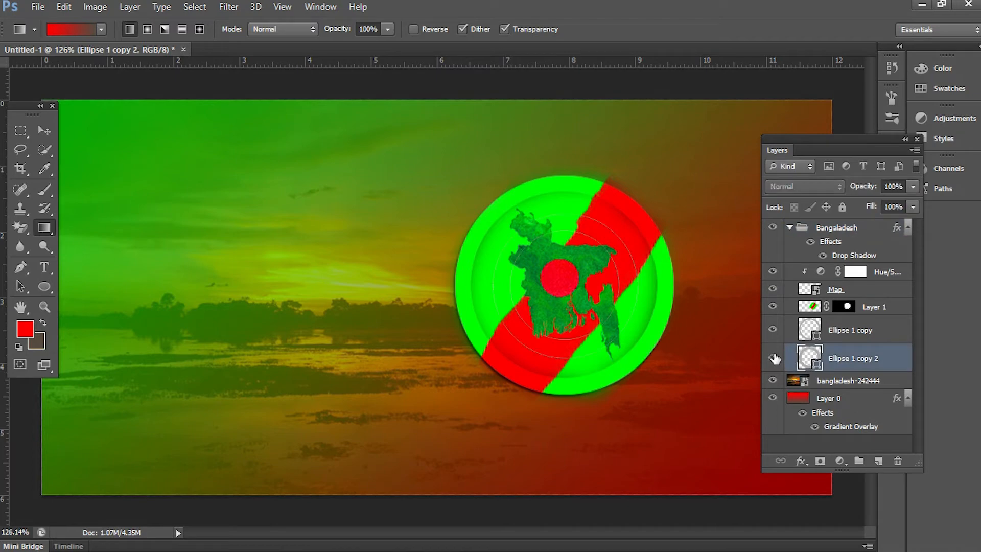
left_click_drag(847, 364, 842, 321)
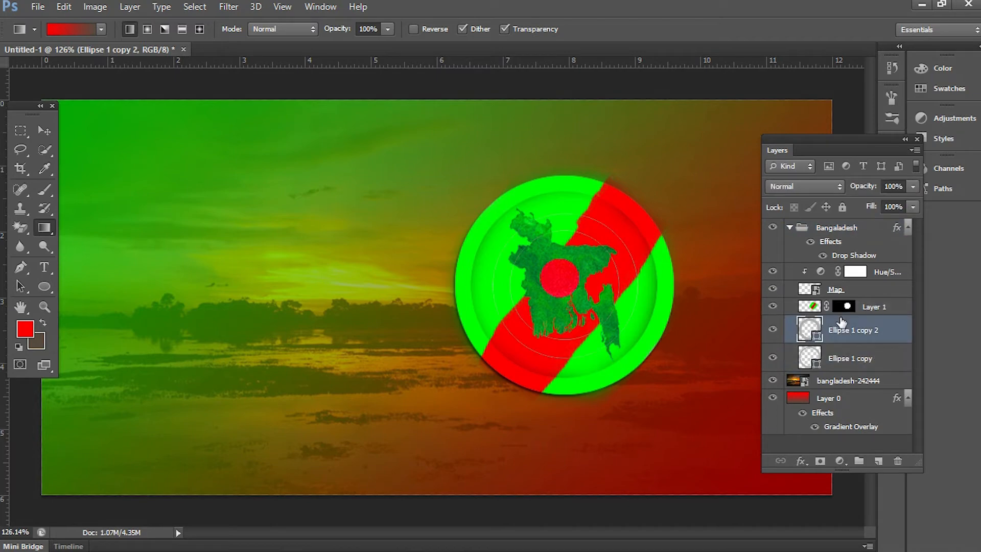
left_click(775, 331)
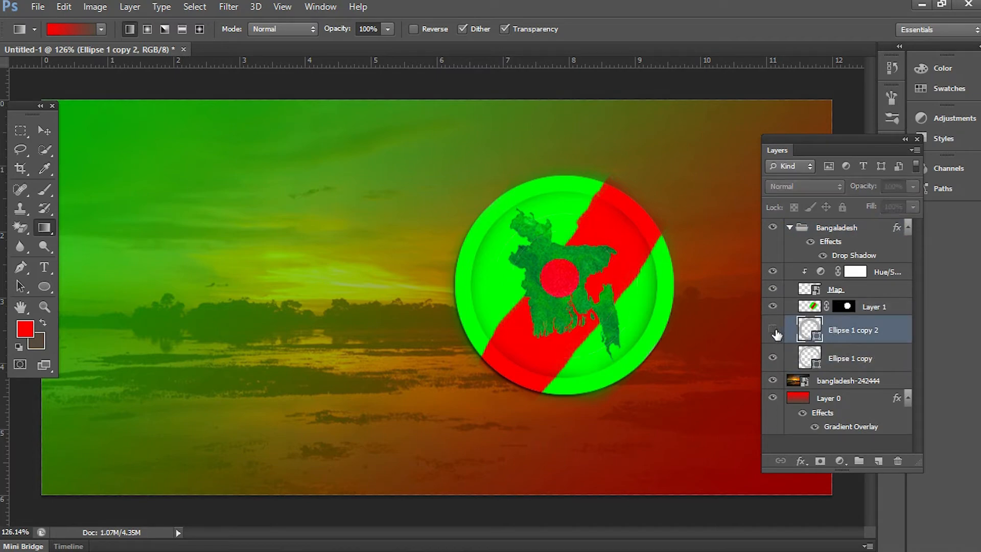
left_click(776, 331)
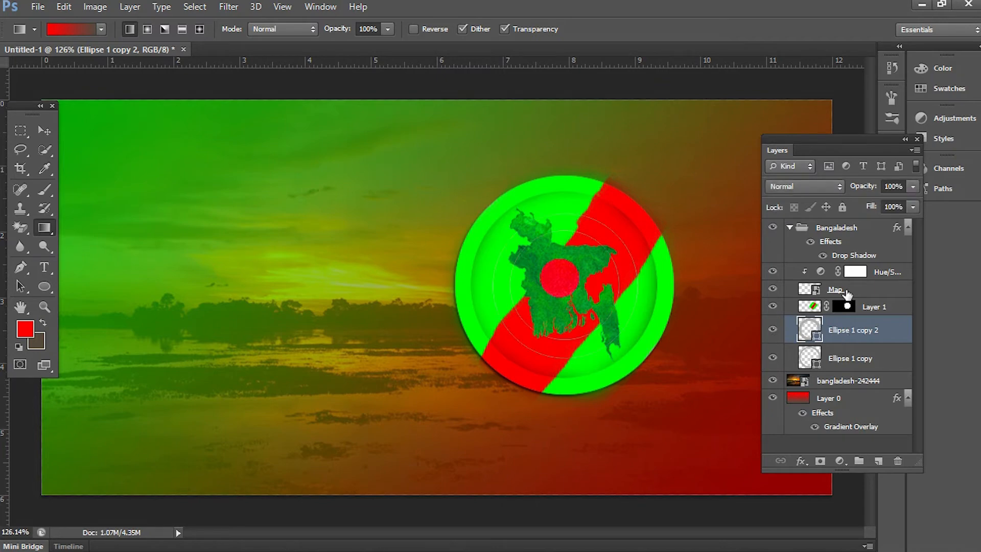
- Add a drop shadow to the Map layer in Multiply mode at an angle of 79°
left_click(873, 293)
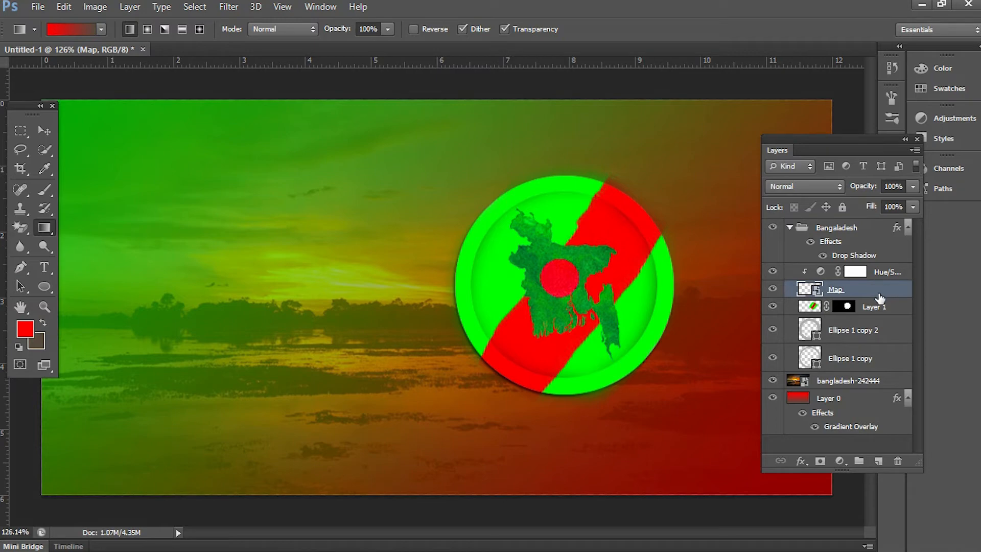
double_click(883, 299)
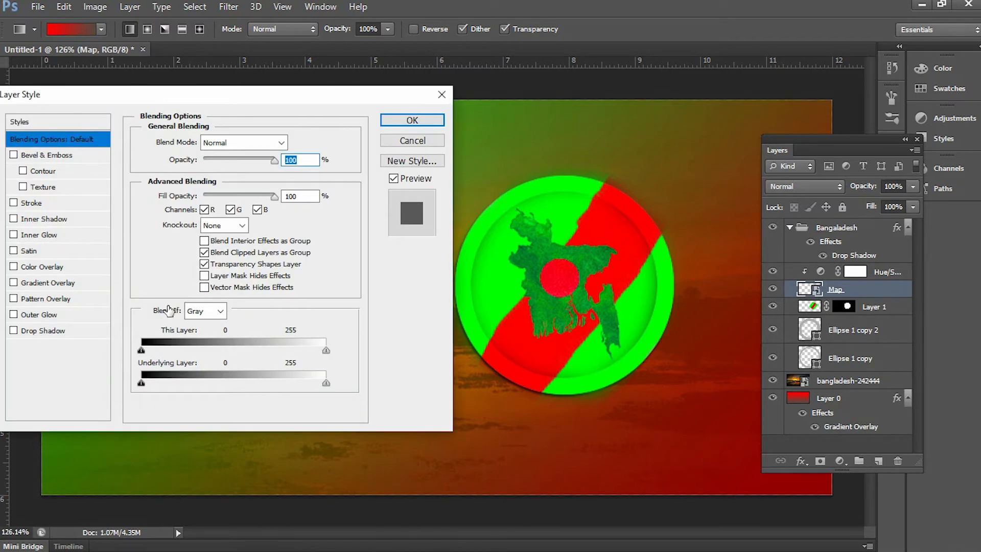
left_click(42, 331)
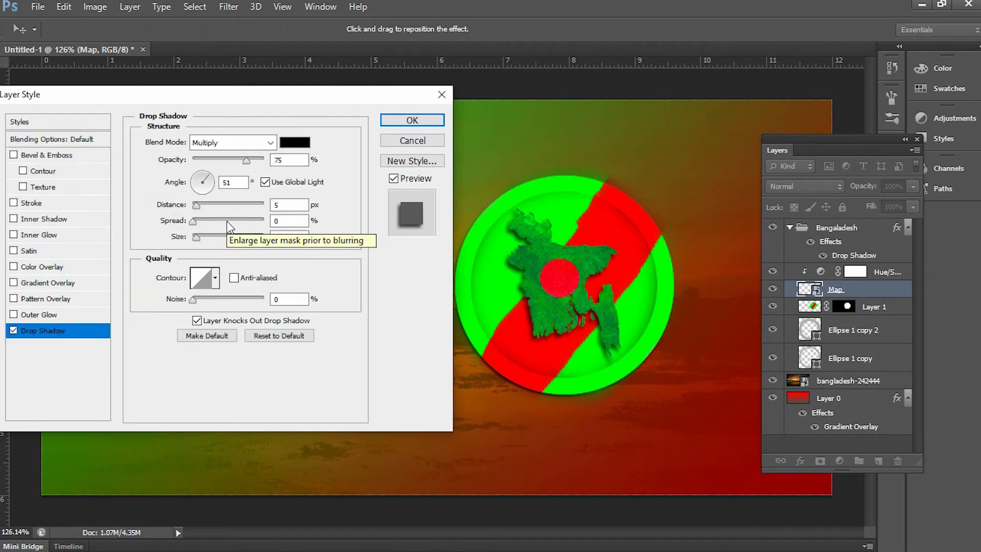
left_click(258, 143)
left_click(246, 173)
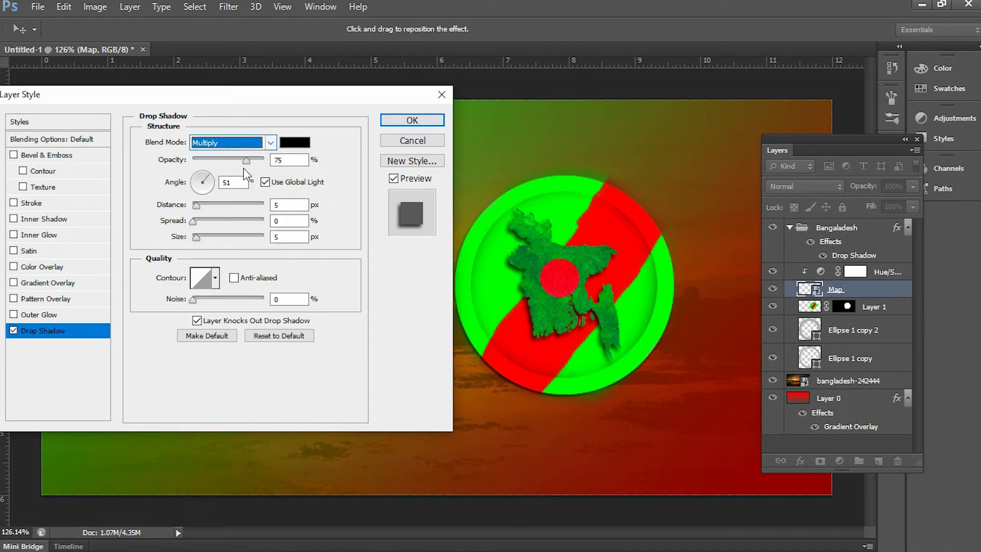
left_click_drag(204, 182, 206, 183)
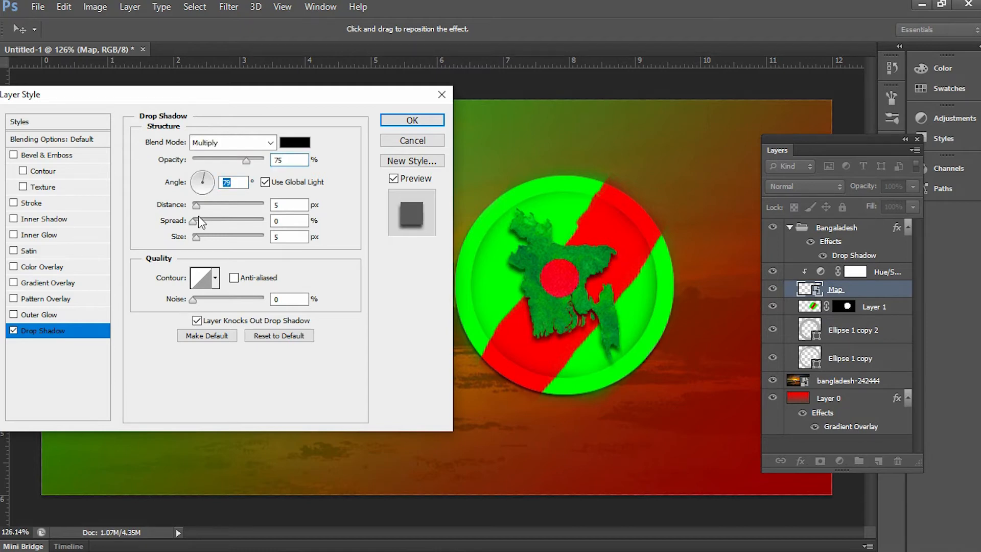
- Set the Map layer's drop shadow to distance 2 px, spread 20% and size 16 px, and apply it
mouse_move(195, 220)
left_mouse_down()
mouse_move(203, 218)
mouse_move(193, 206)
mouse_move(198, 238)
left_mouse_up()
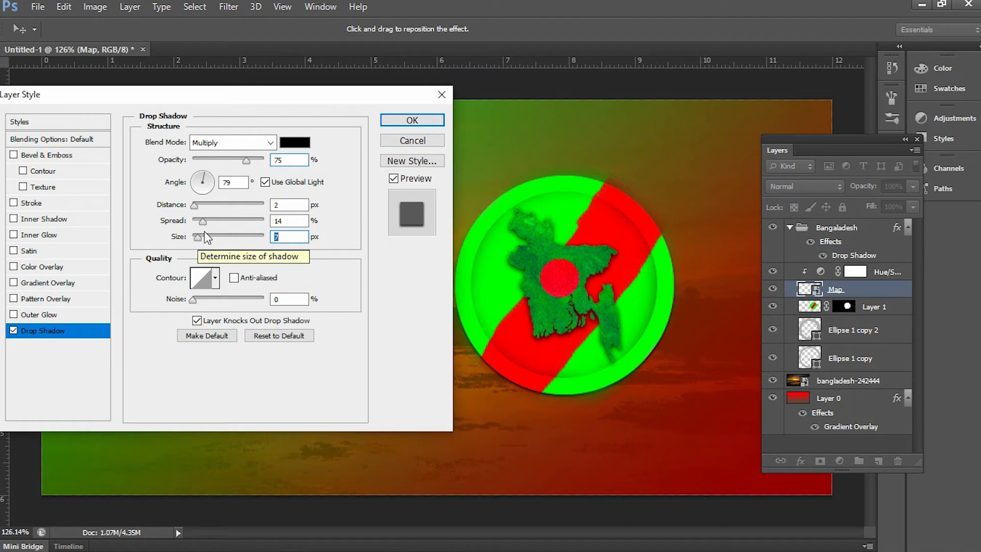
left_click(204, 221)
left_click_drag(204, 221, 207, 222)
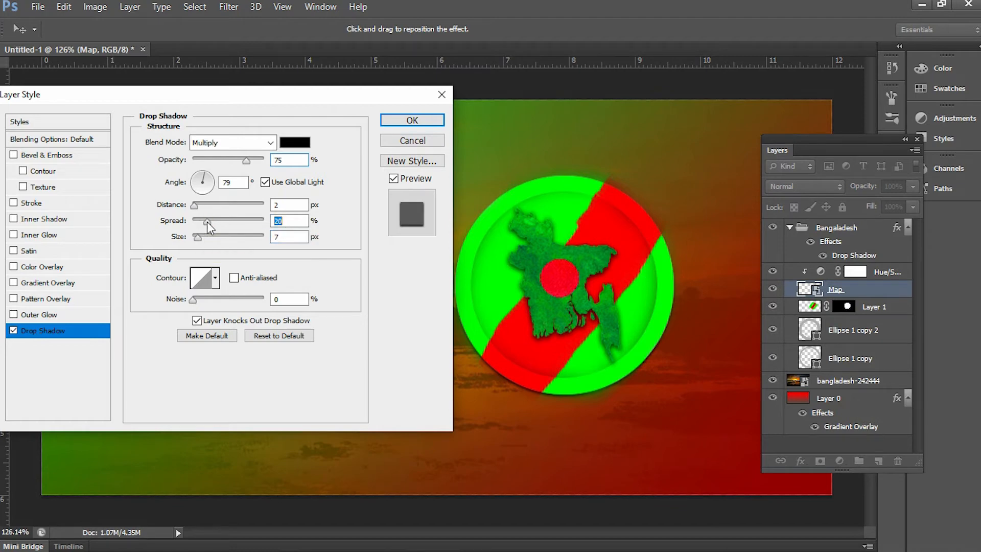
left_click_drag(199, 240, 201, 239)
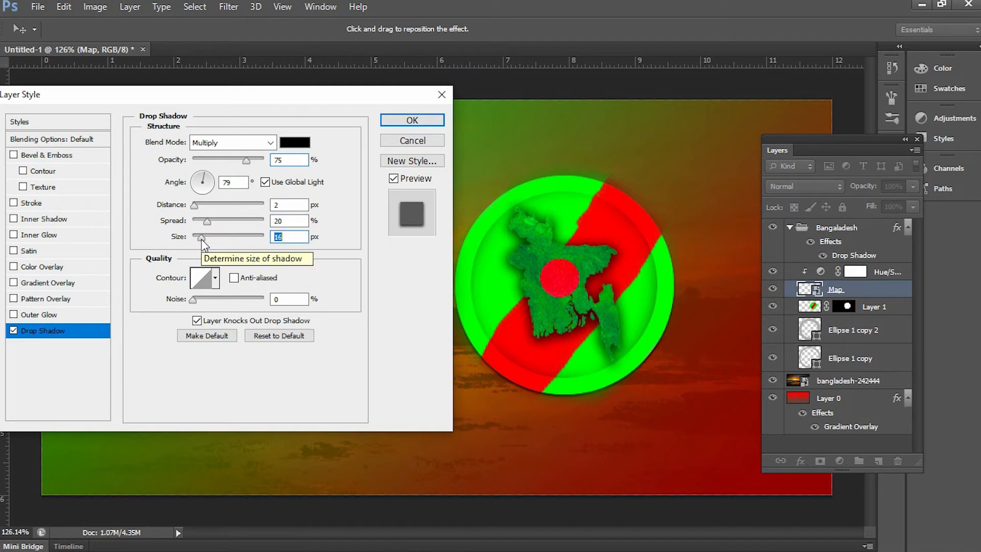
key("Return")
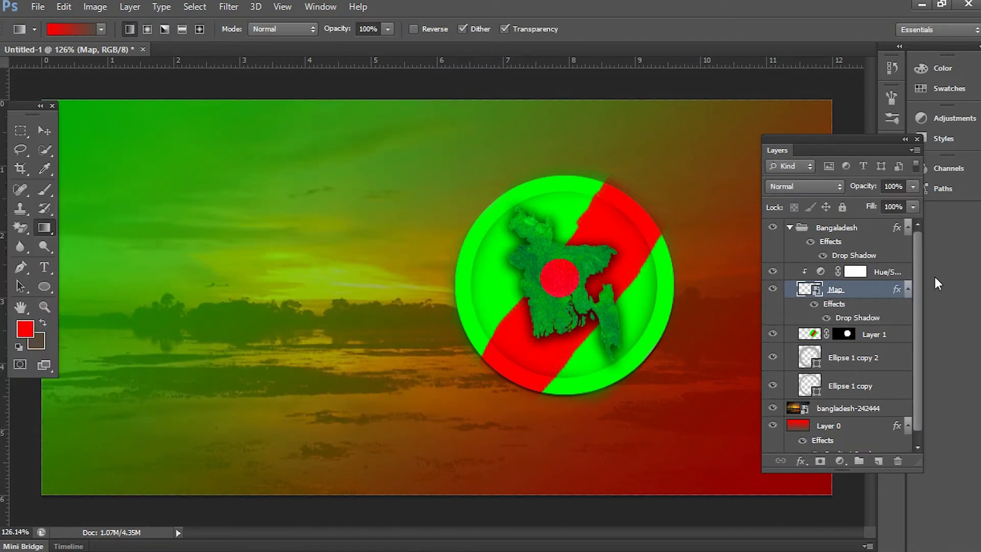
- Try the collapsed Bangaladesh group at 54% opacity and restore it to 100%
left_click(908, 227)
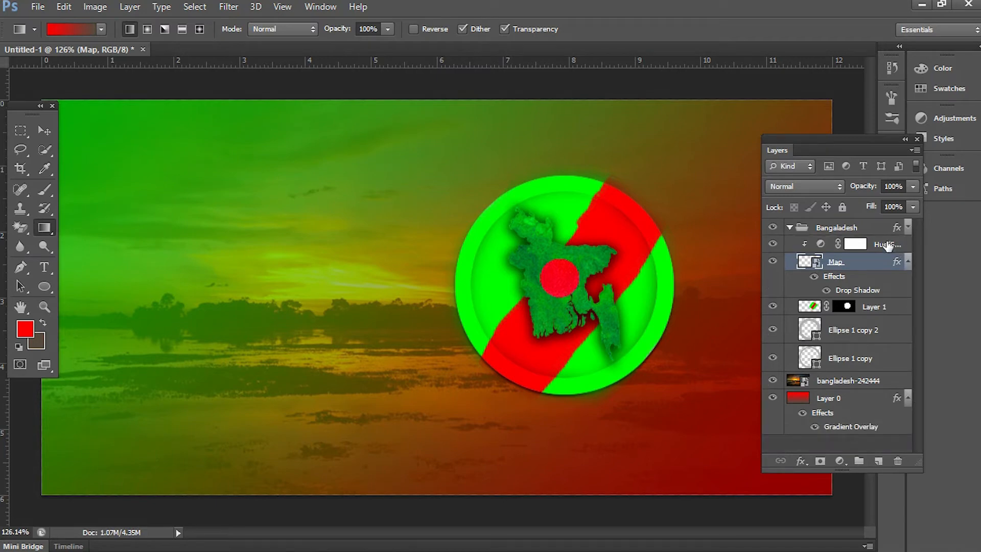
left_click(869, 227)
left_click(790, 227)
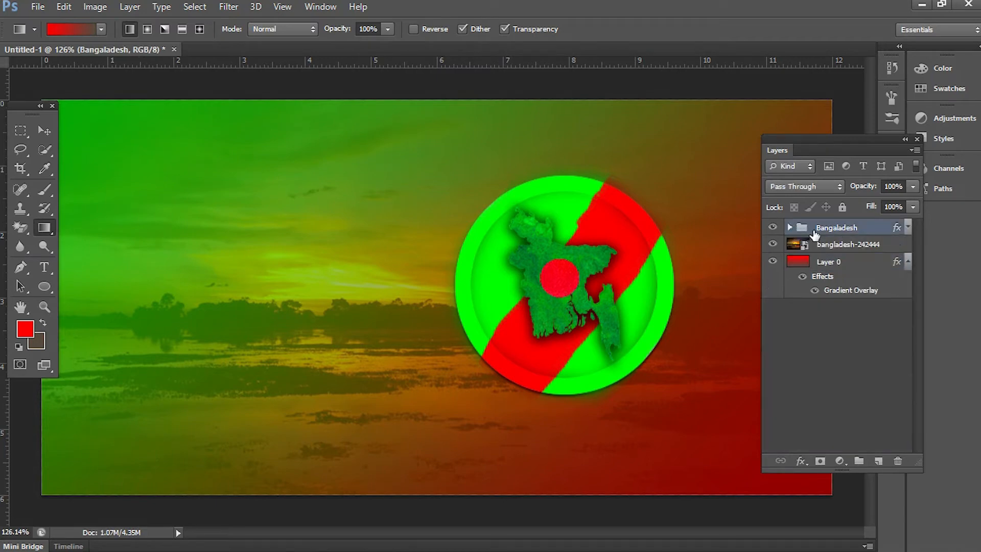
left_click_drag(916, 188, 905, 201)
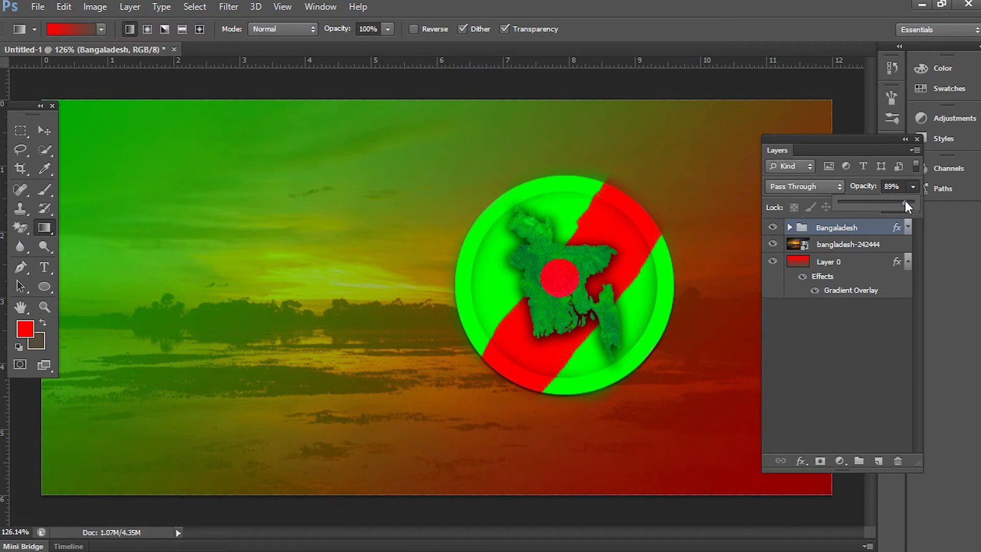
left_click_drag(901, 202, 880, 204)
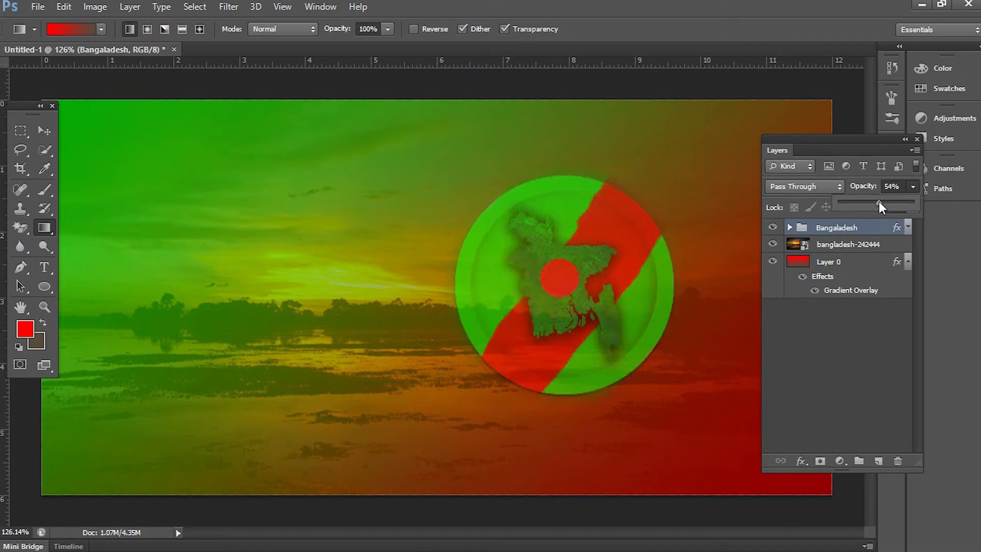
left_click(914, 203)
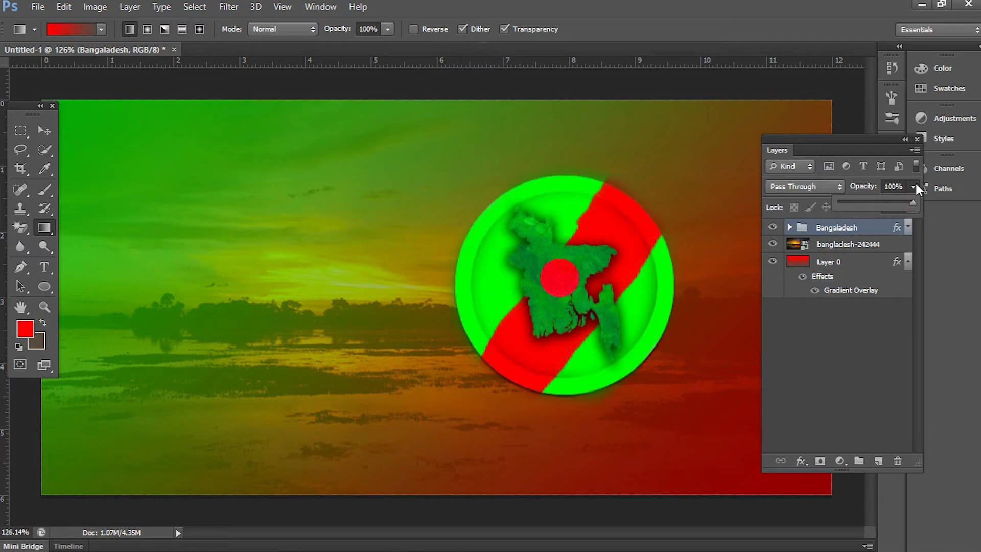
left_click(916, 184)
- Set Layer 1 inside the Bangaladesh group to 78% opacity and 77% fill
left_click(790, 227)
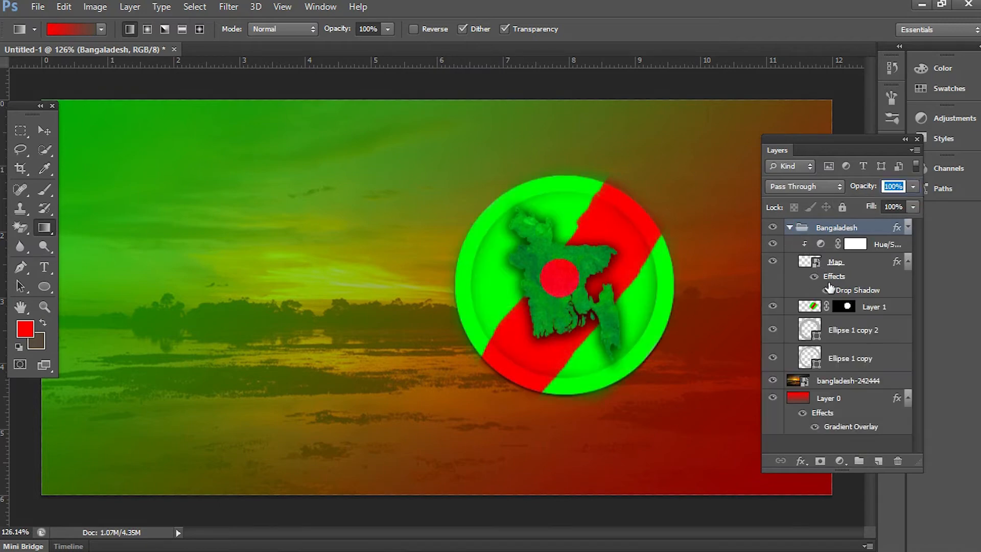
left_click(872, 312)
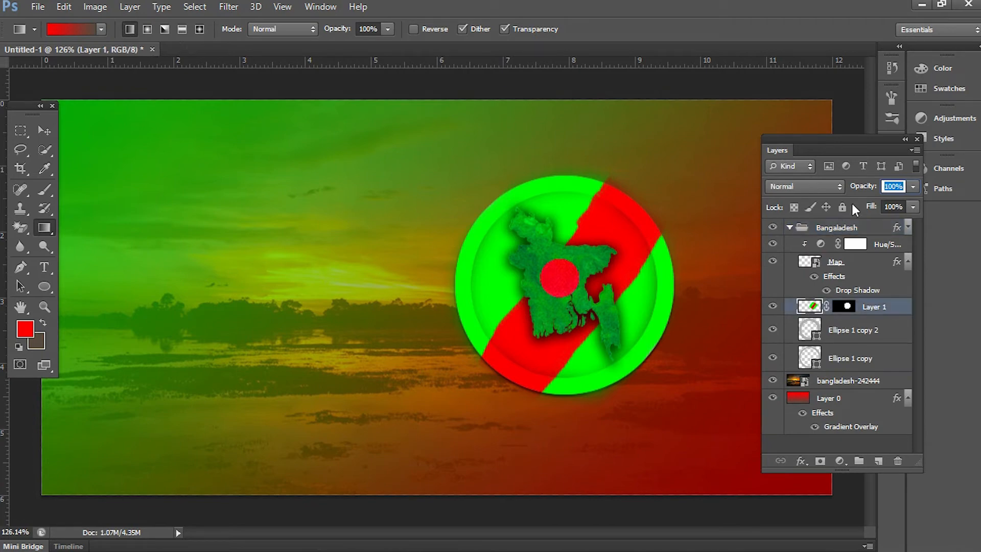
left_click(908, 187)
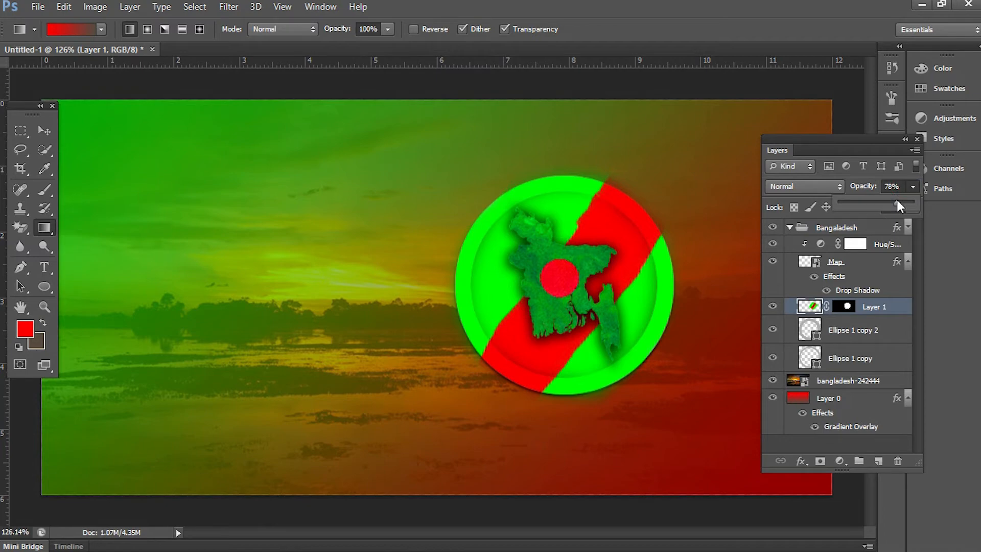
left_click(914, 187)
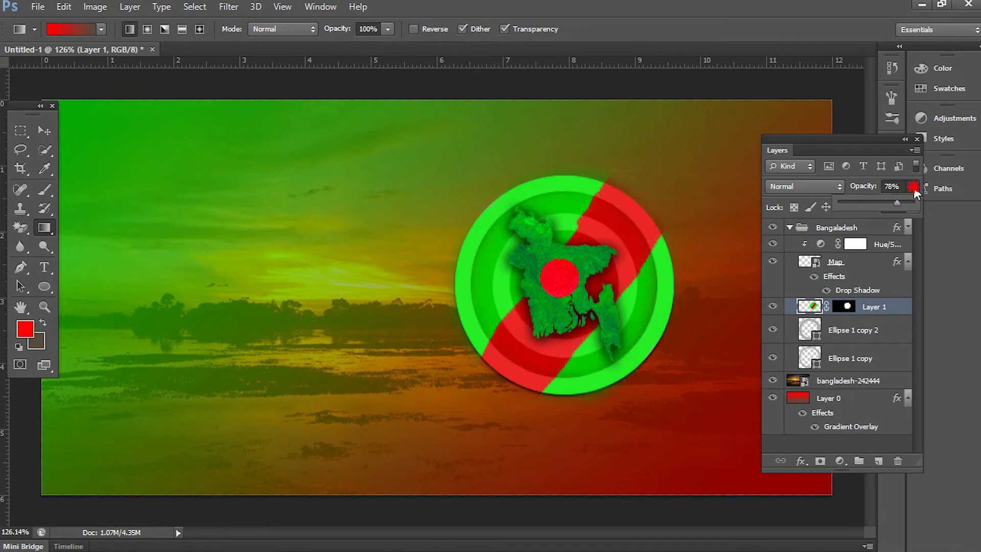
left_click(912, 206)
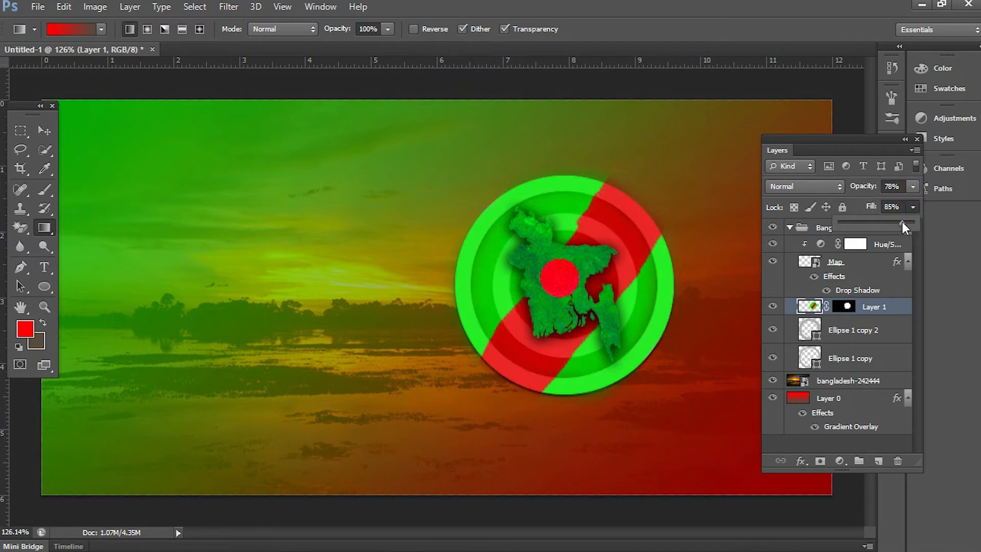
left_click_drag(902, 221, 896, 226)
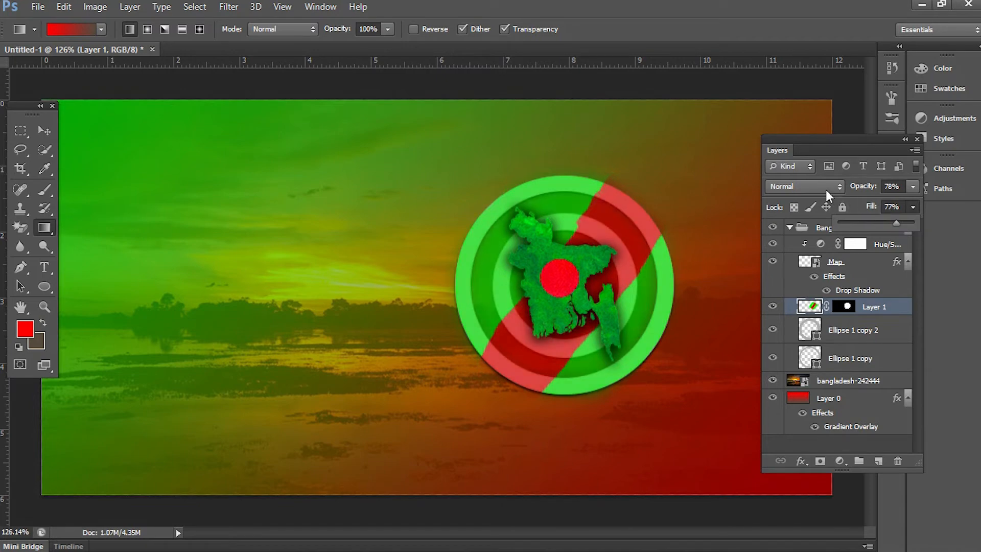
left_click_drag(879, 139, 851, 139)
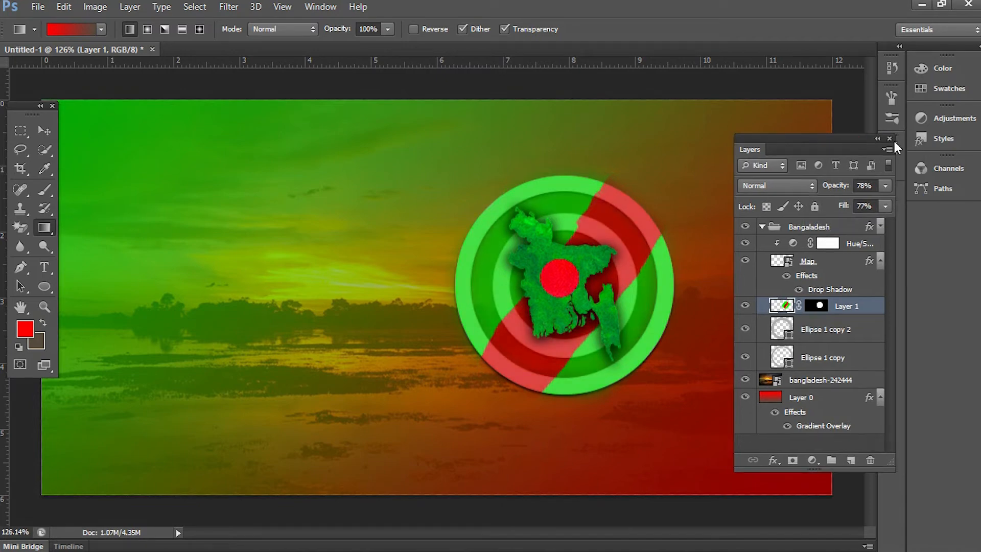
- Set the opacity of Layer 1 inside the Bangaladesh group to 90%
left_click_drag(829, 146, 827, 144)
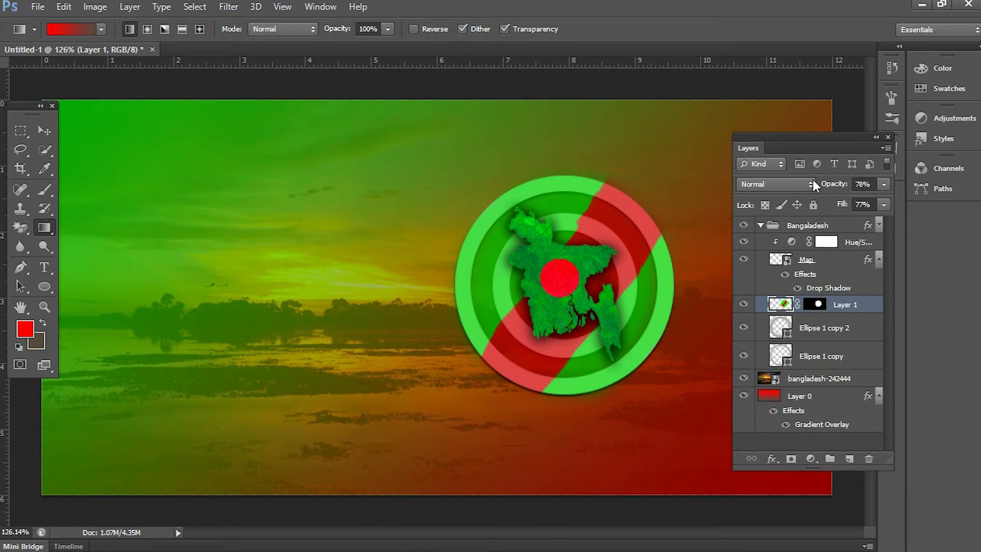
left_click(762, 226)
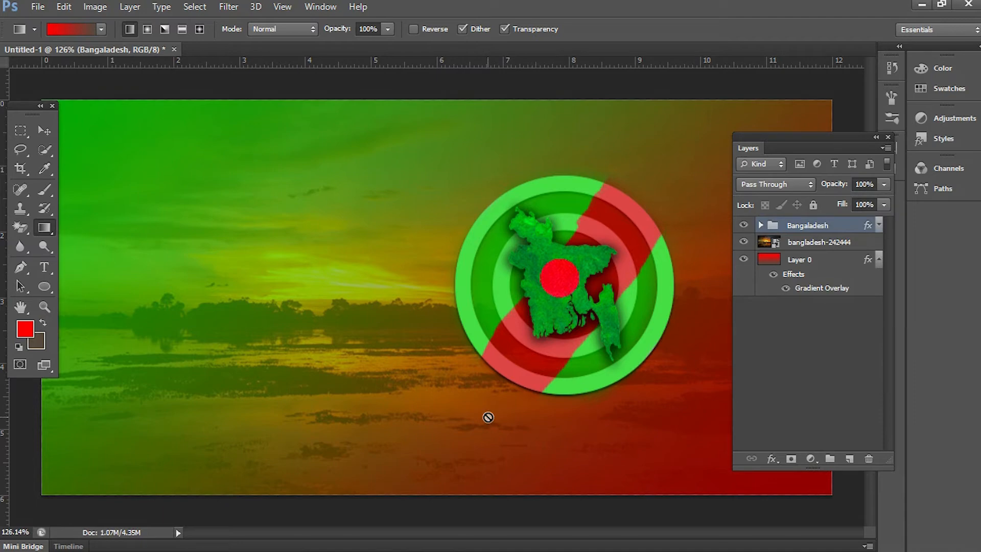
key("v")
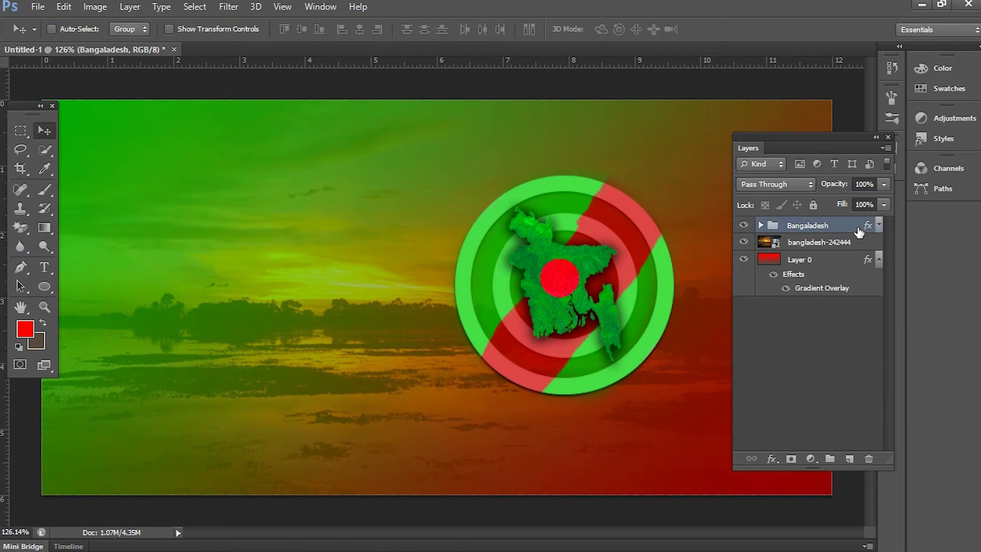
left_click(762, 226)
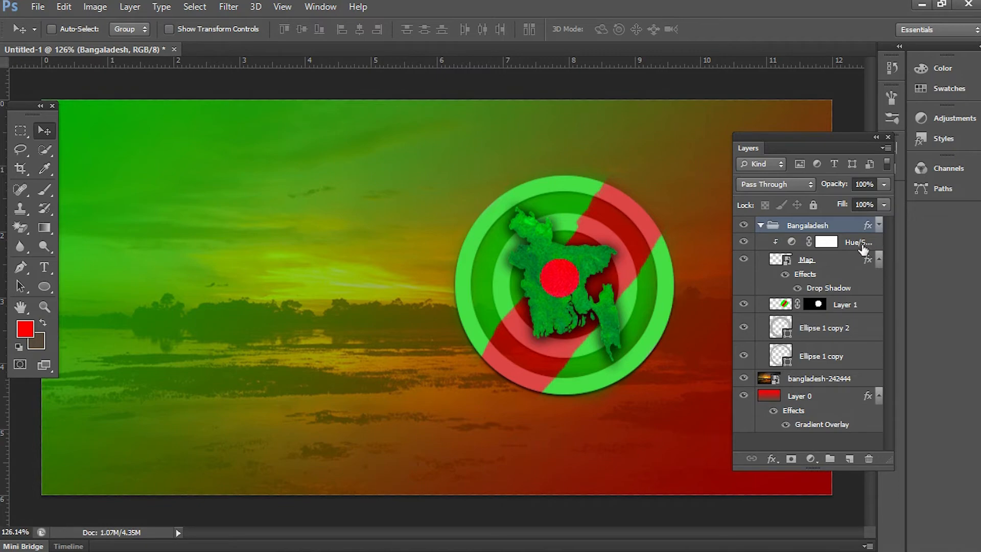
left_click(839, 304)
left_click(884, 185)
left_click_drag(875, 204, 882, 203)
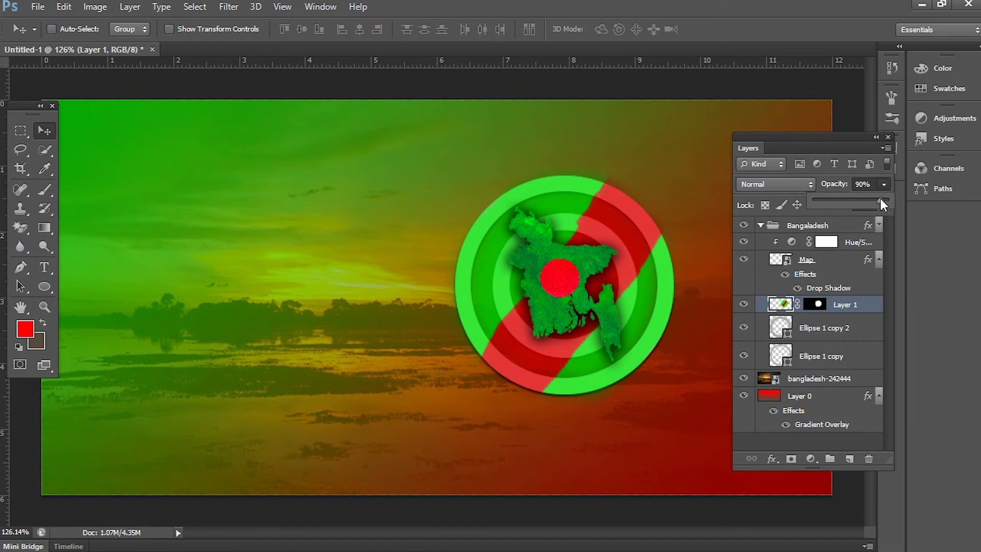
left_click(855, 134)
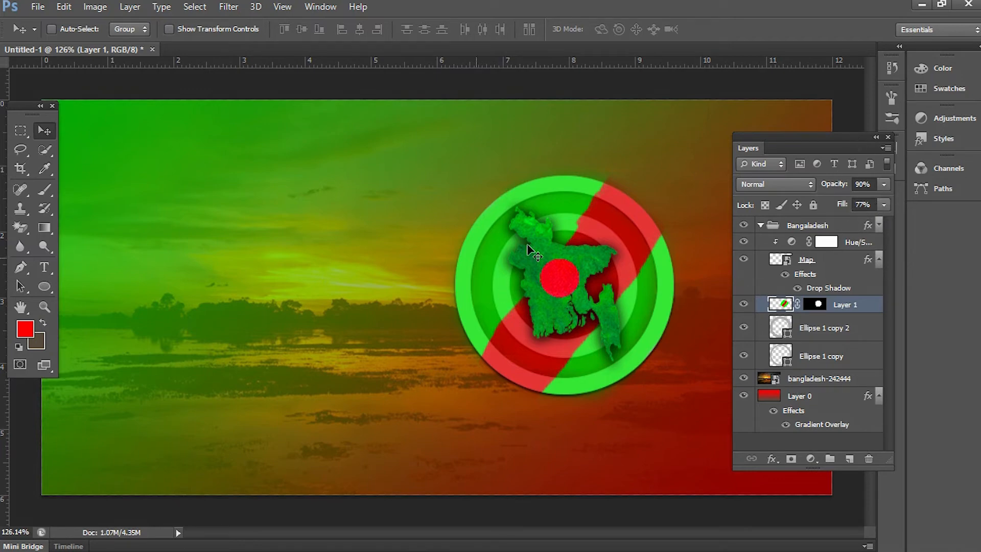
left_click(825, 135)
left_click_drag(826, 140, 819, 139)
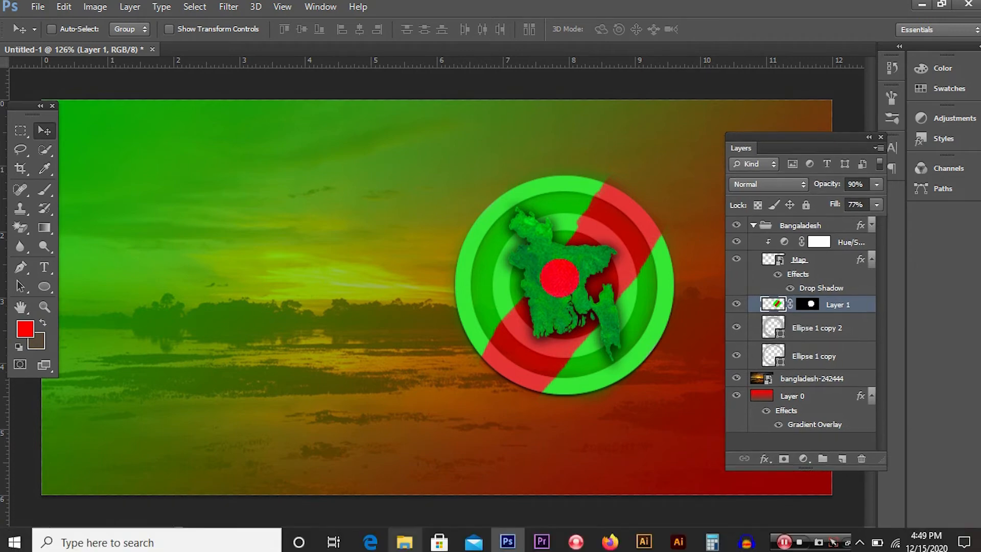
- Open New Text Document from the desktop's New folder in Notepad and copy "16th" from the "16th December" line
left_click(415, 544)
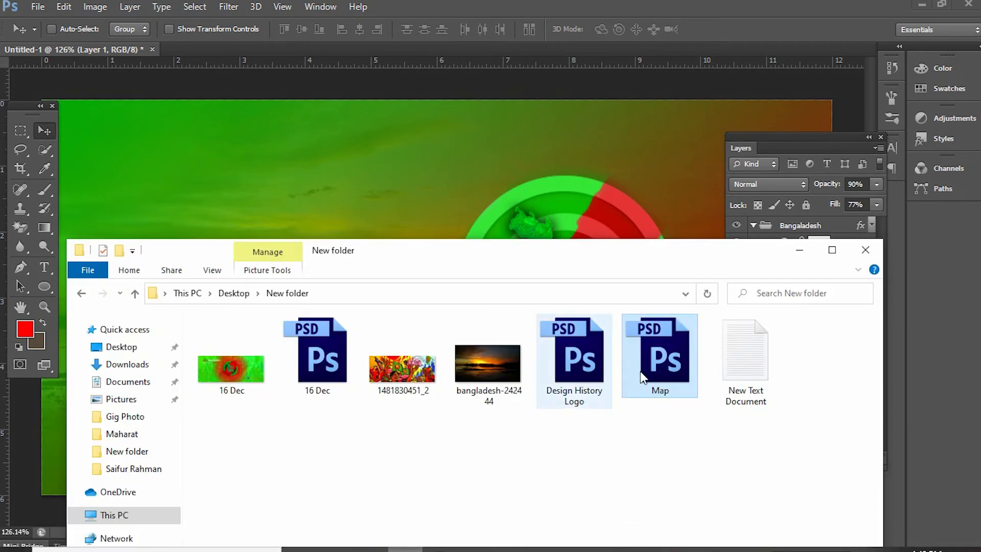
double_click(731, 348)
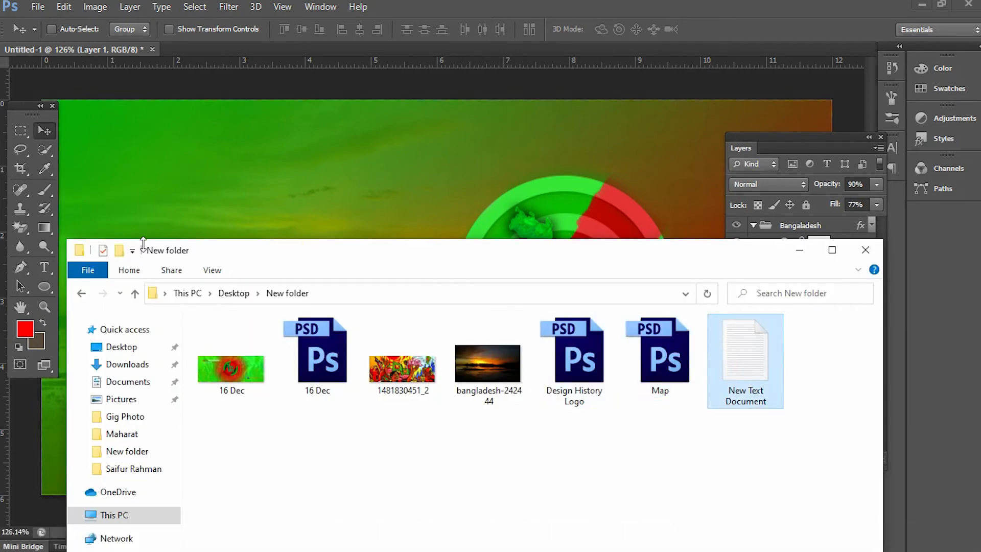
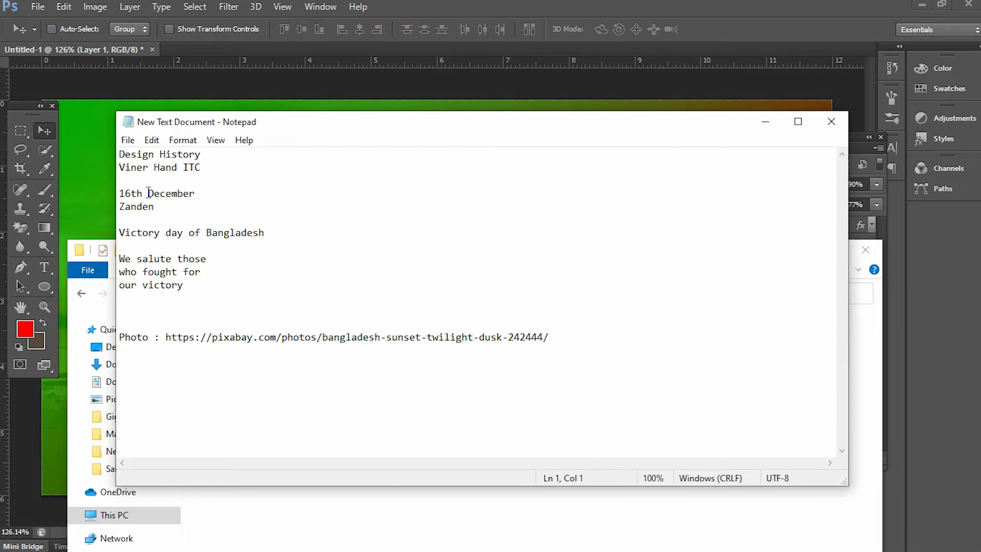
left_click_drag(144, 193, 118, 190)
left_click(767, 13)
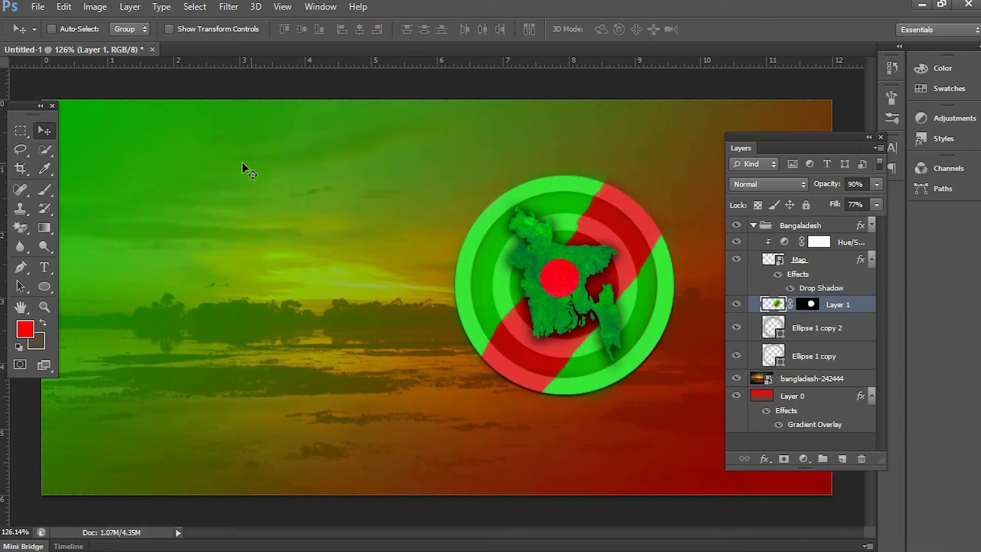
- Back in Photoshop, collapse the Bangaladesh group and add "16th" above it as white 24 pt Zanden text over the sky
key("t")
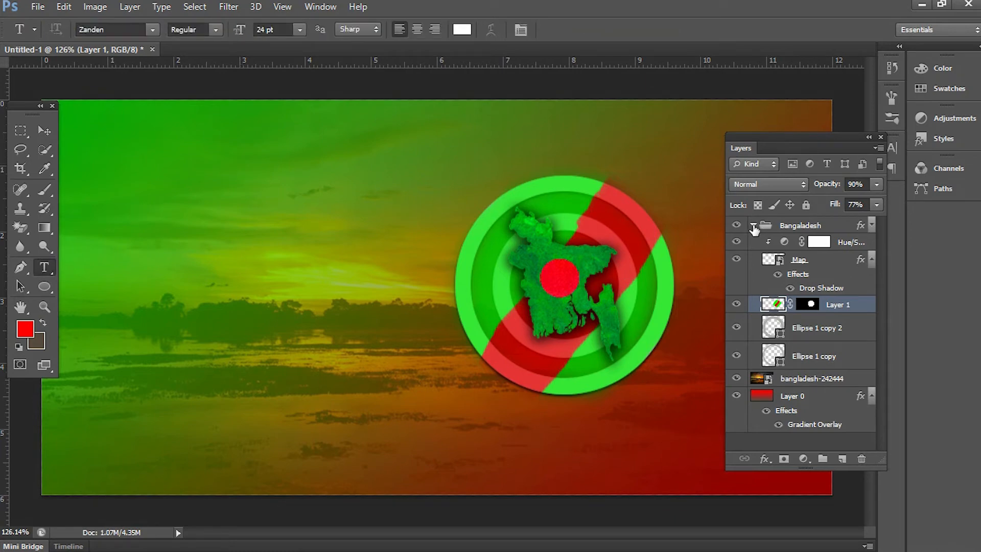
left_click(754, 226)
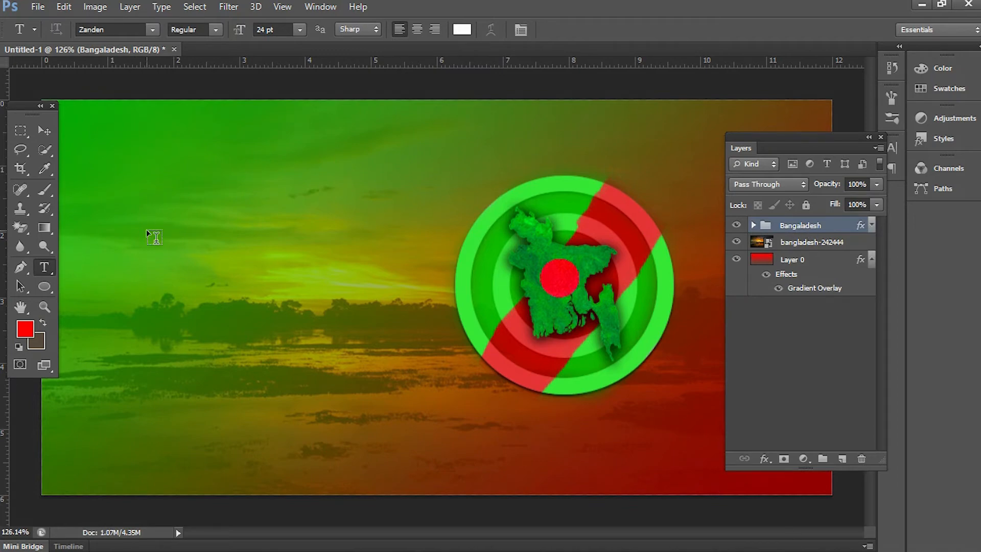
left_click(148, 233)
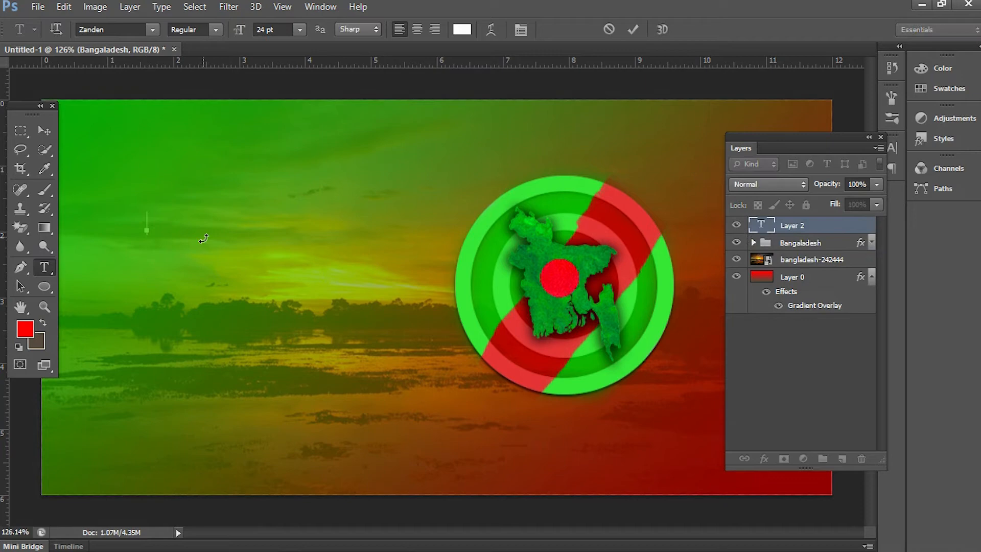
key("ctrl+v")
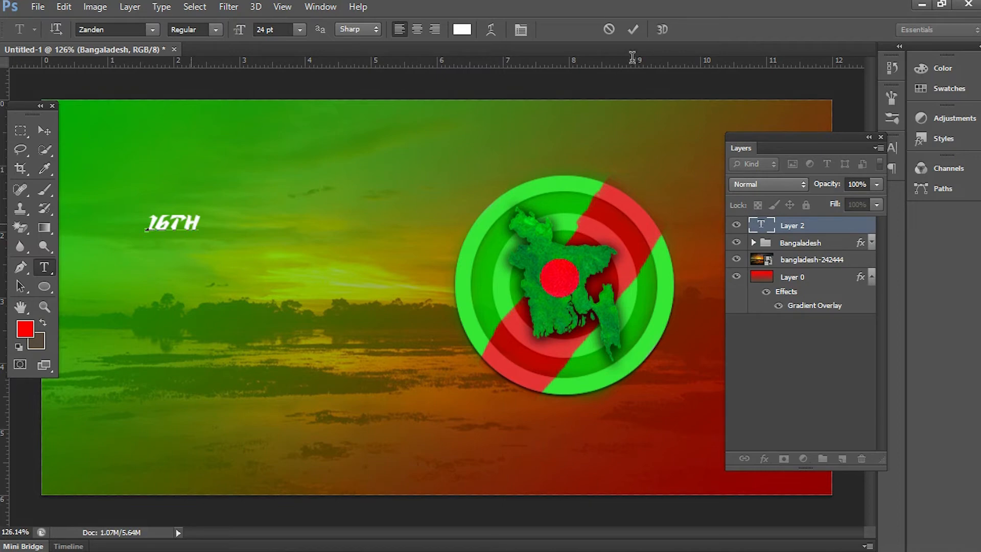
left_click(633, 29)
left_click(637, 31)
- Copy "December" from the Notepad text and add it in Photoshop as a separate text layer just below "16th"
mouse_move(462, 550)
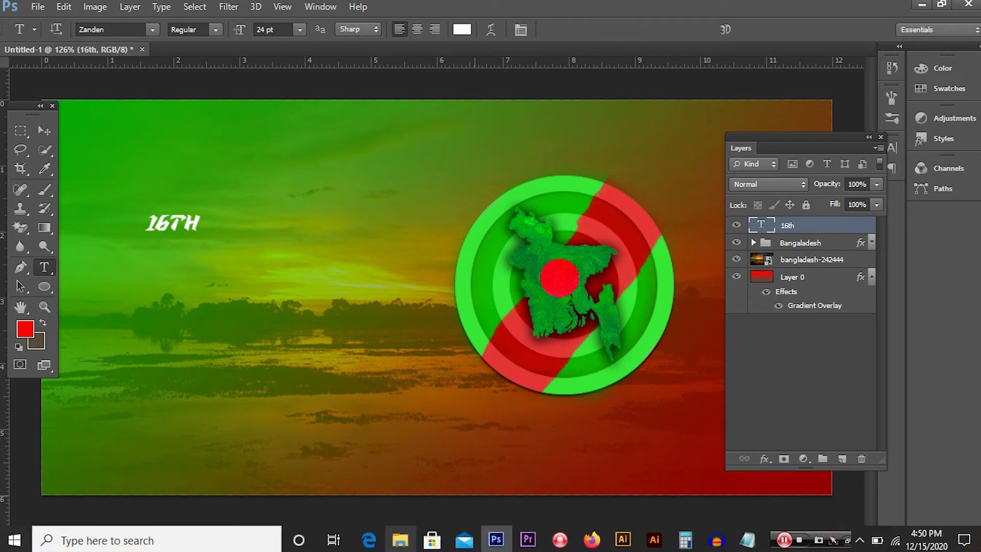
left_click(748, 539)
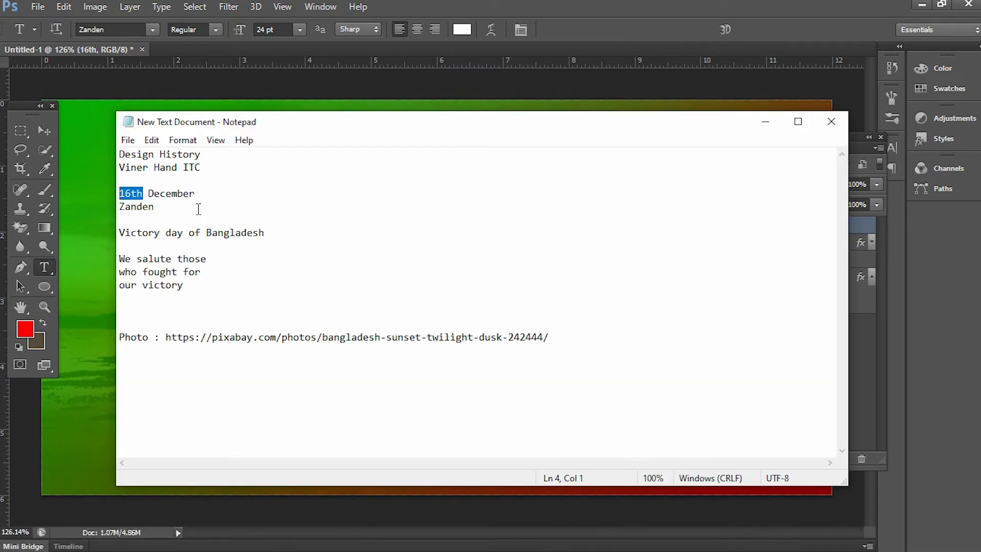
left_click_drag(148, 193, 196, 193)
key("ctrl+c")
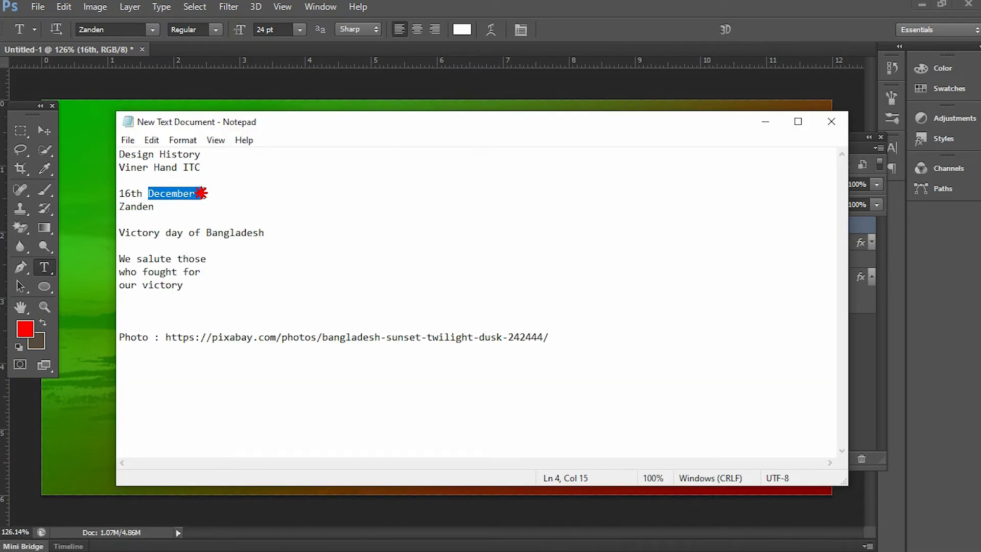
key("alt+Tab")
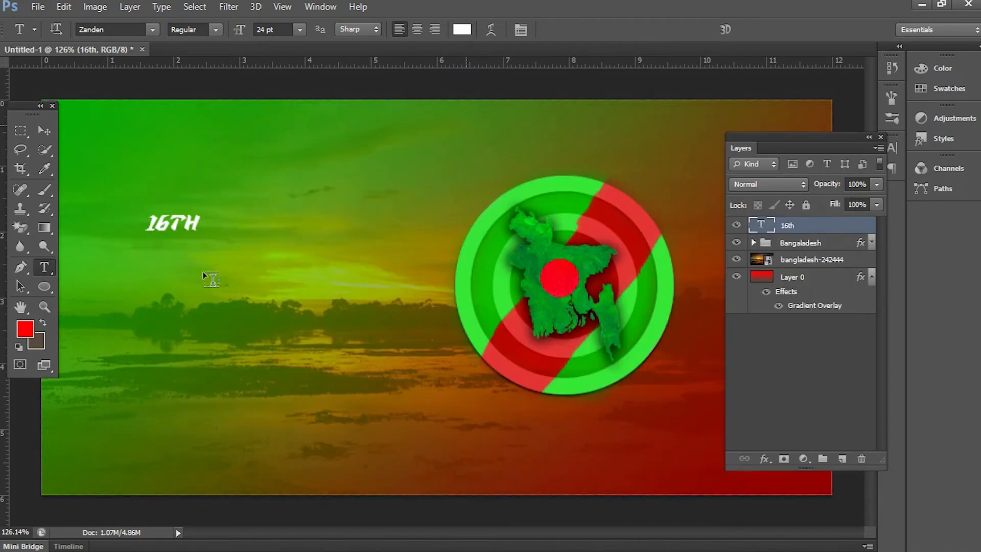
left_click(161, 265)
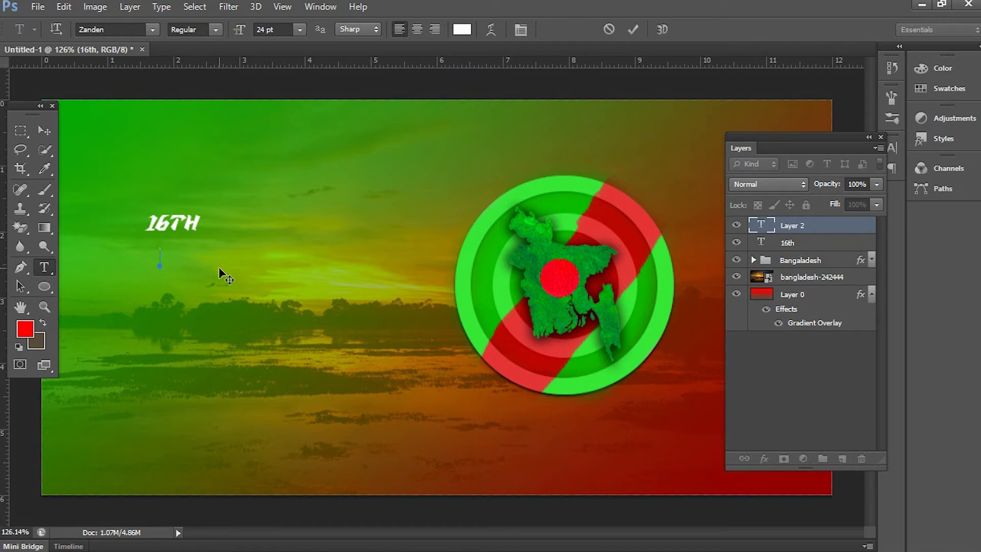
key("ctrl+v")
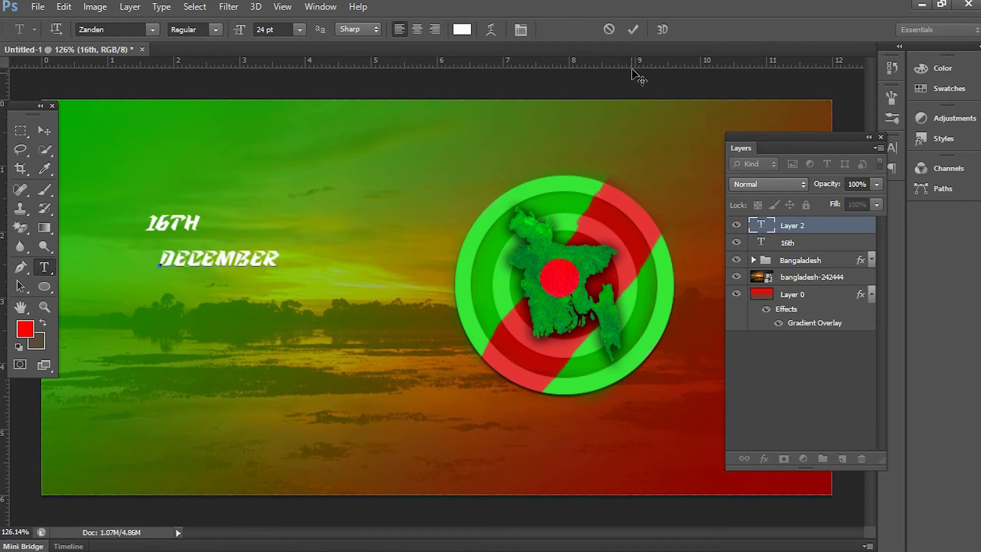
left_click(633, 29)
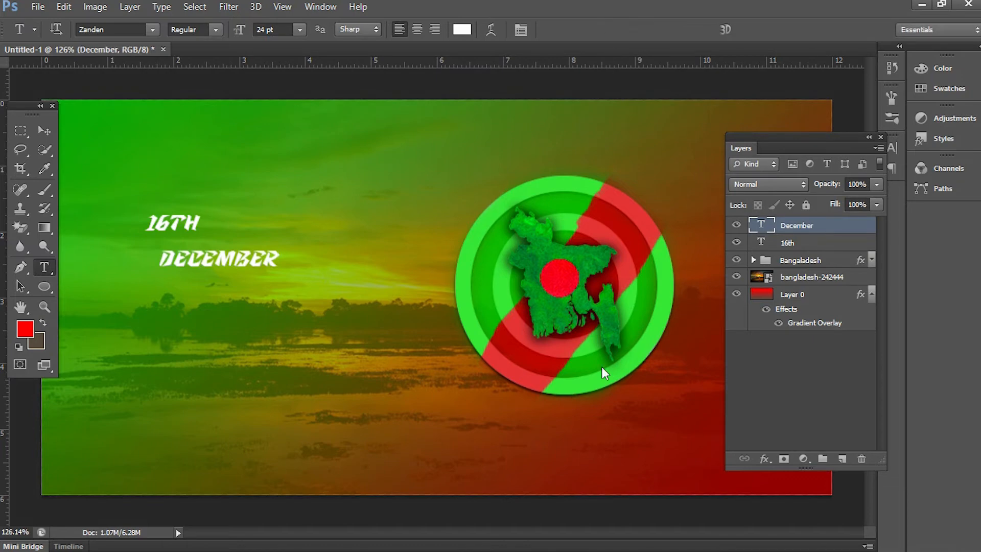
- Copy "Victory day of Bangladesh" from the Notepad text and add it in Photoshop as a new text layer below "December"
mouse_move(747, 550)
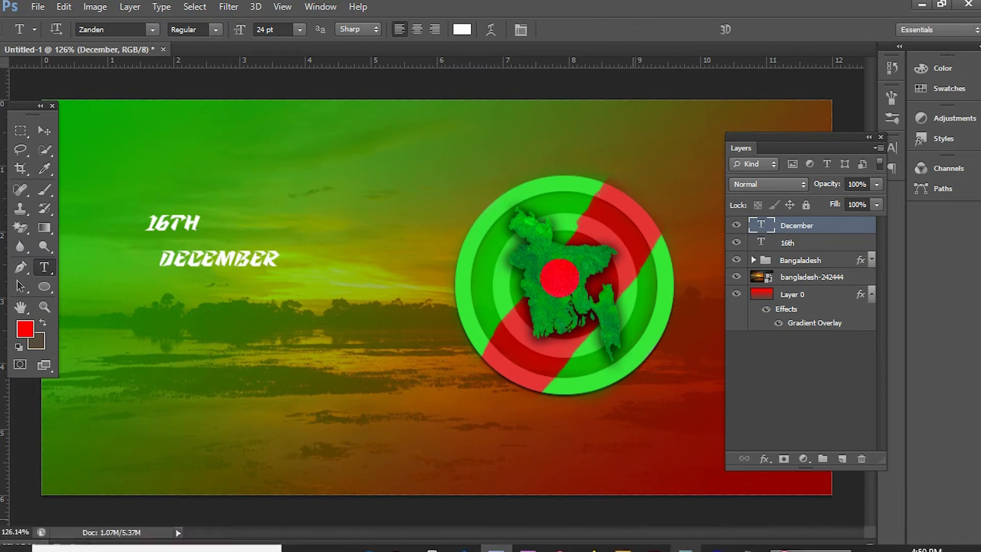
left_click(747, 539)
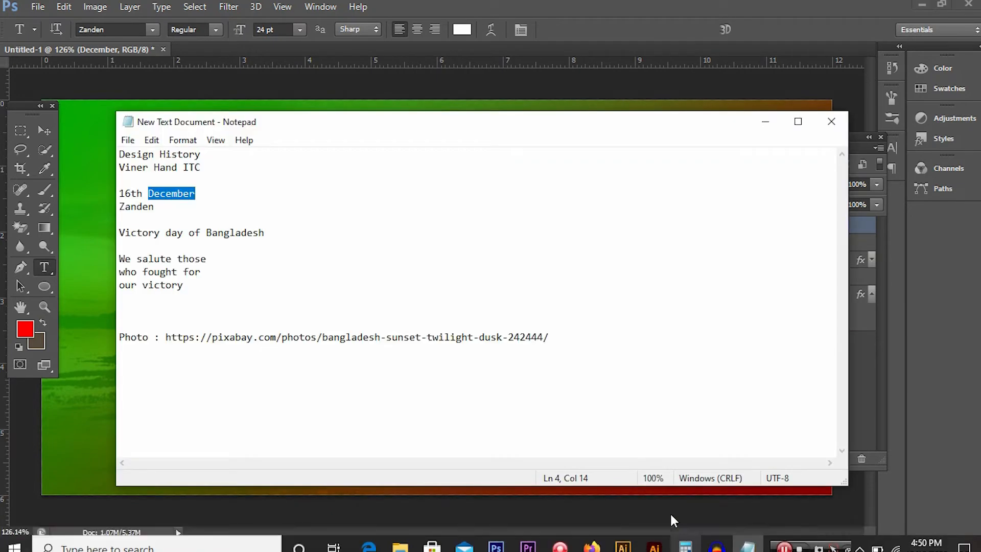
left_click(122, 235)
left_click(269, 234, "shift")
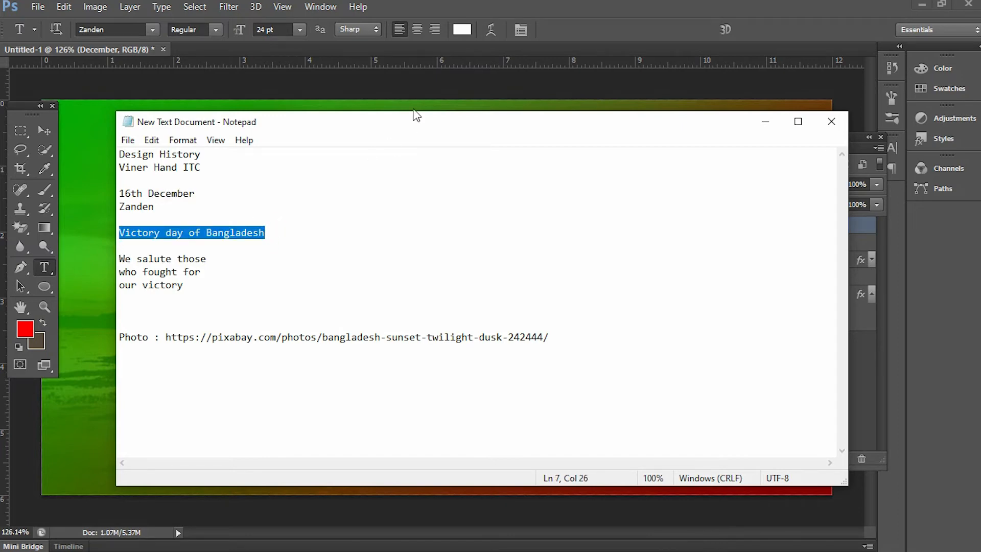
left_click(498, 45)
left_click(184, 317)
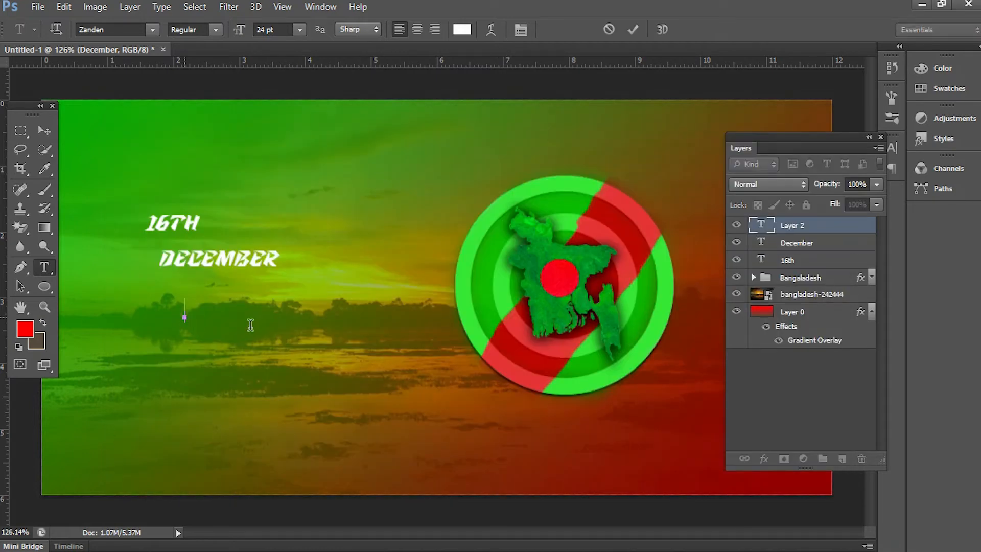
type("VICTORY DAY OF BANGLADESH")
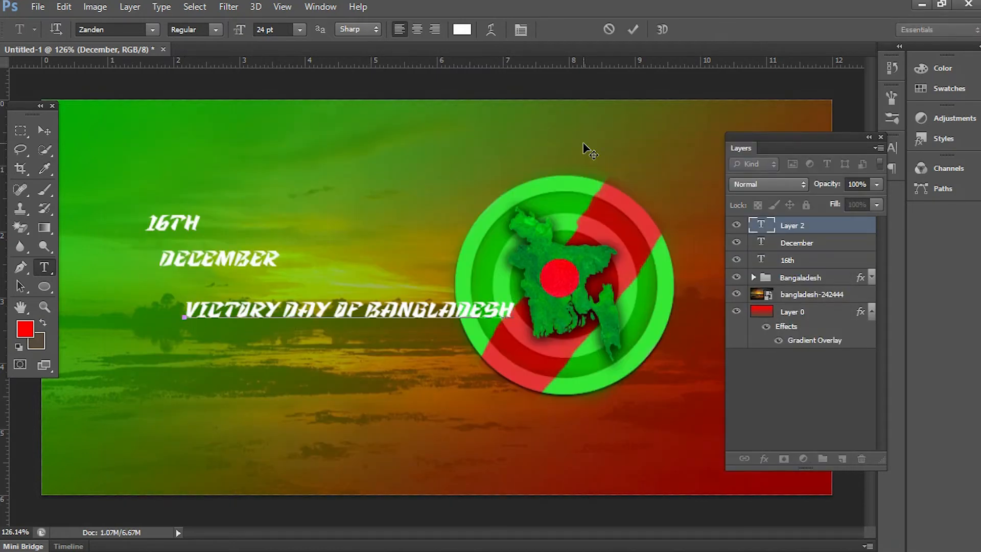
left_click(633, 29)
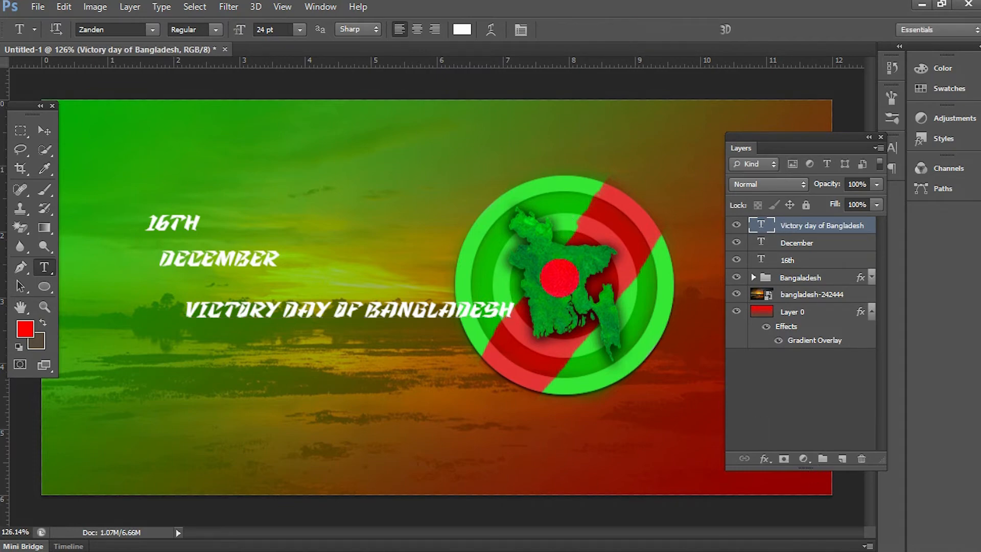
- Copy "We salute those" from the Notepad text and add it in Photoshop as a text layer below the Victory day line
mouse_move(833, 544)
left_click(747, 543)
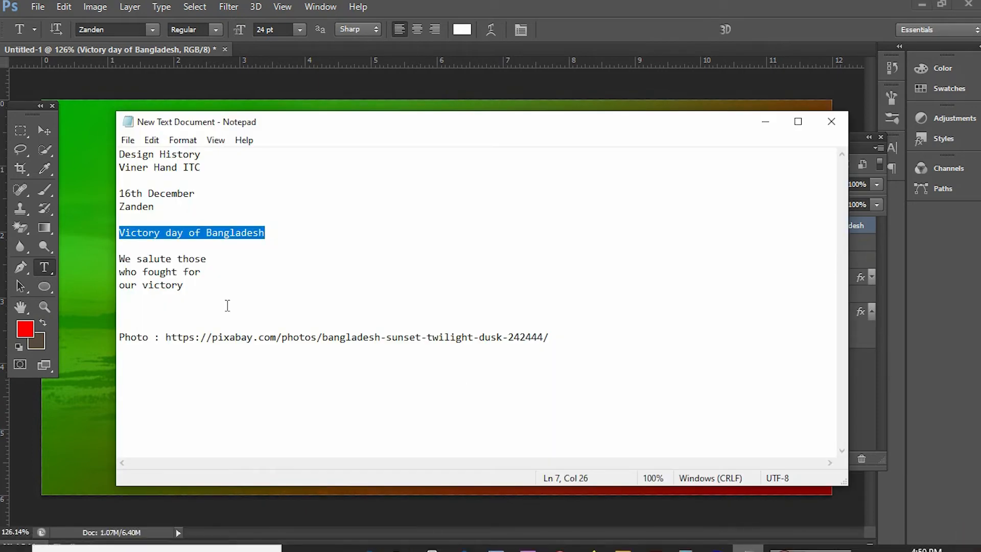
left_click_drag(183, 285, 148, 273)
left_click(168, 275)
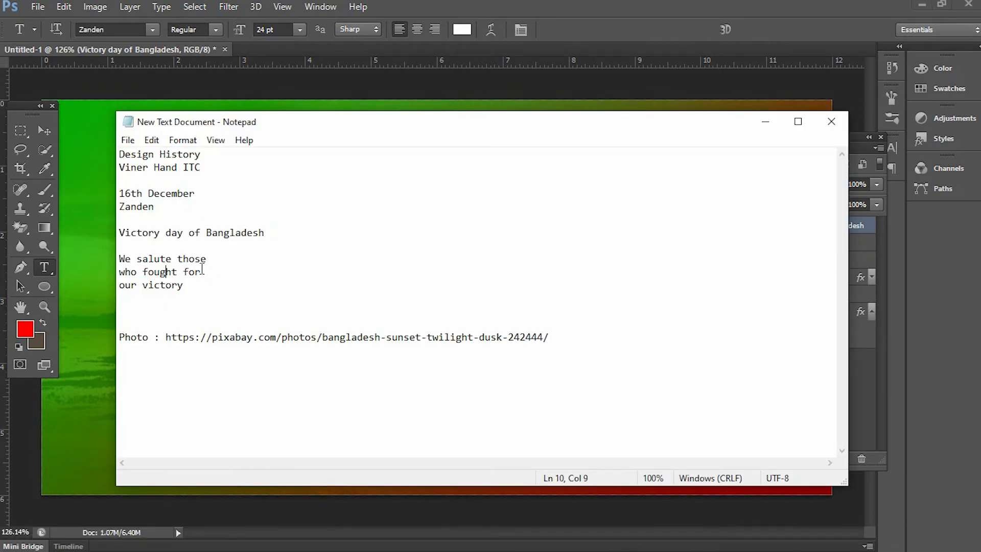
double_click(205, 257)
left_click_drag(207, 258, 114, 260)
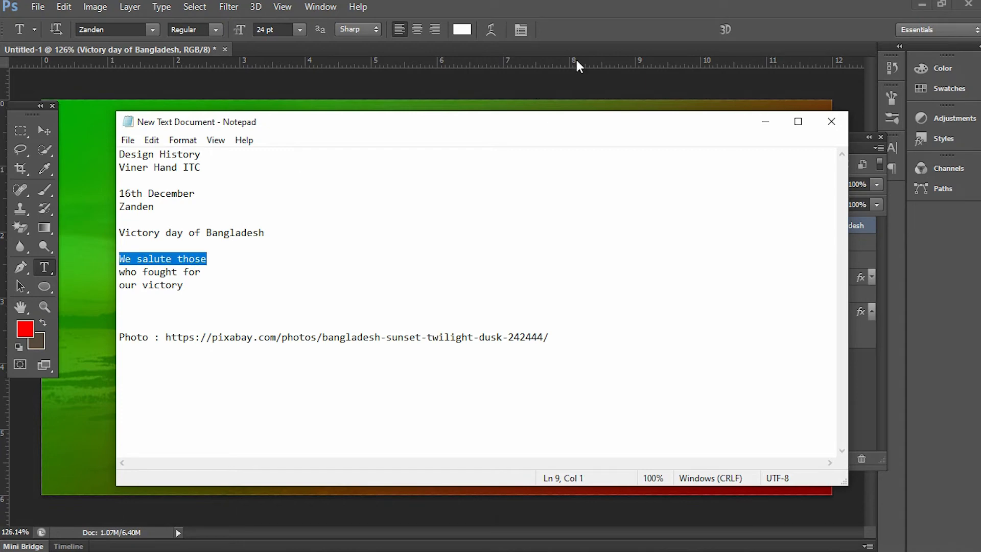
left_click(572, 17)
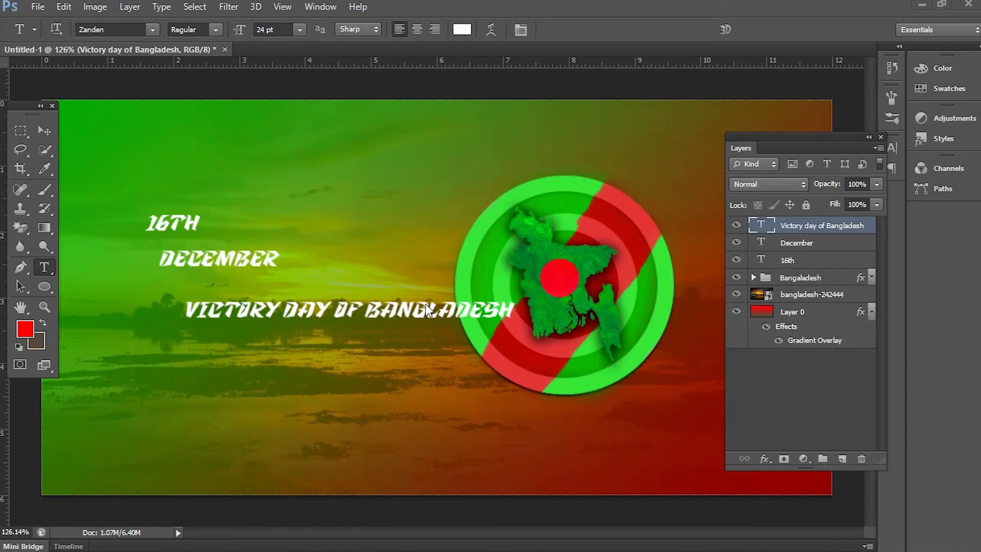
left_click(238, 387)
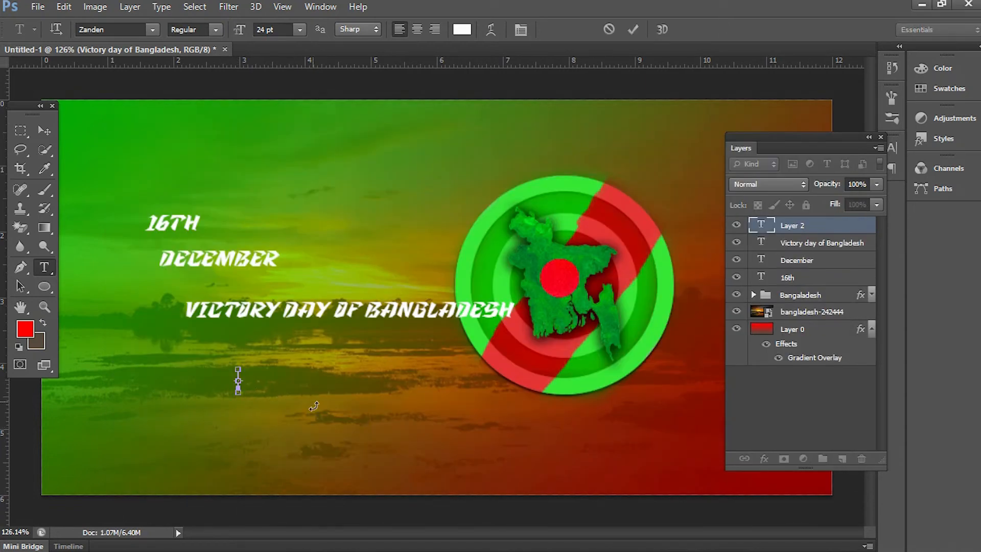
type("WE SALUTE THOSE")
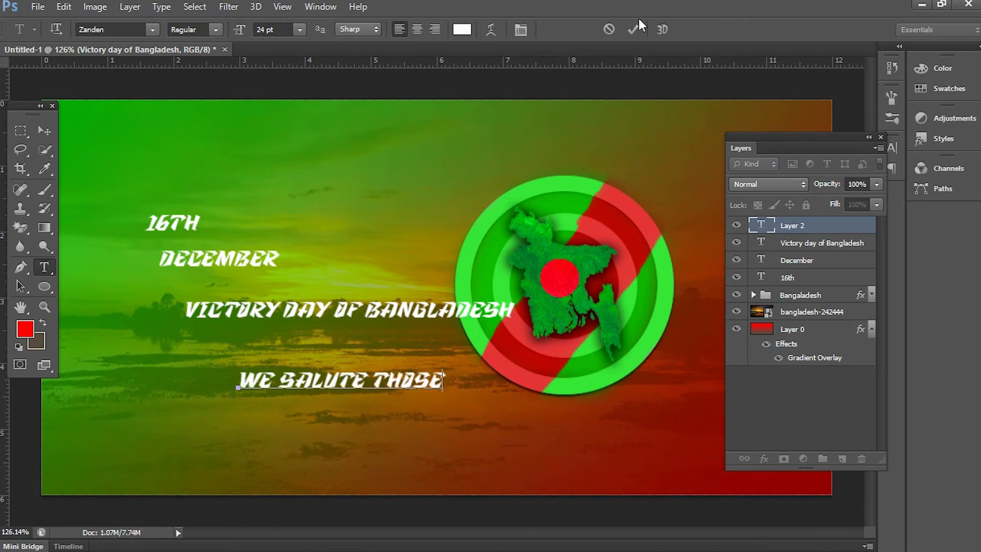
left_click(631, 29)
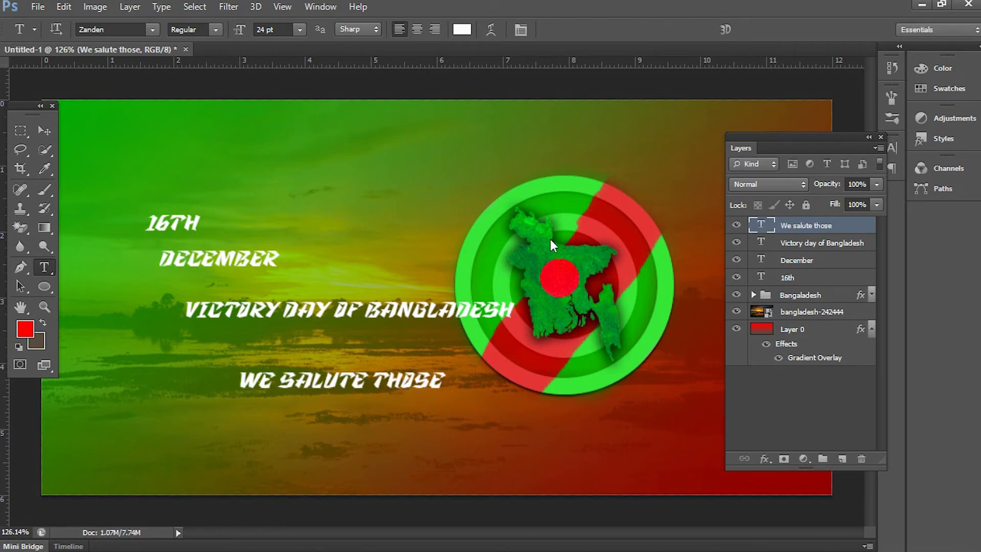
- Copy "who fought for" from the Notepad text and add it in Photoshop as a text layer below "We salute those"
mouse_move(554, 549)
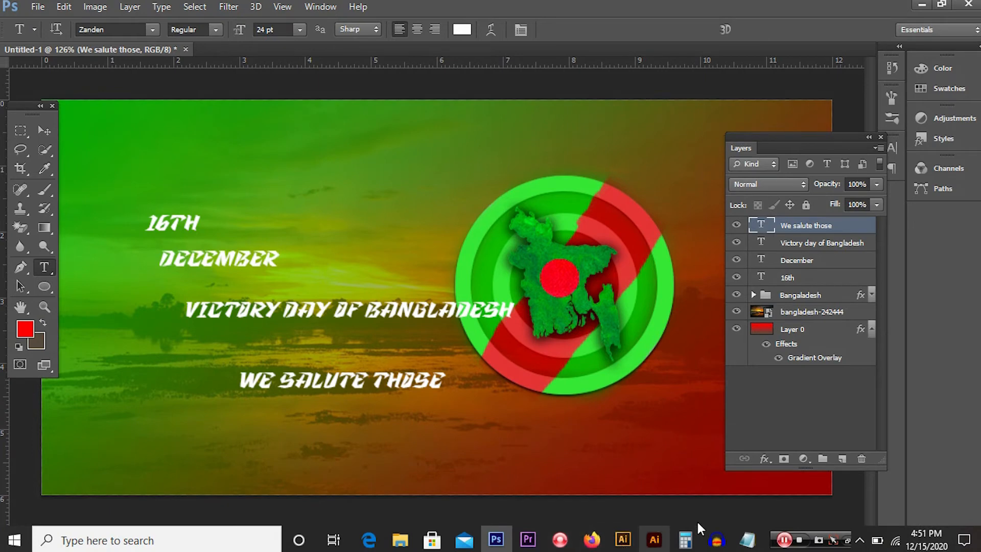
left_click(746, 539)
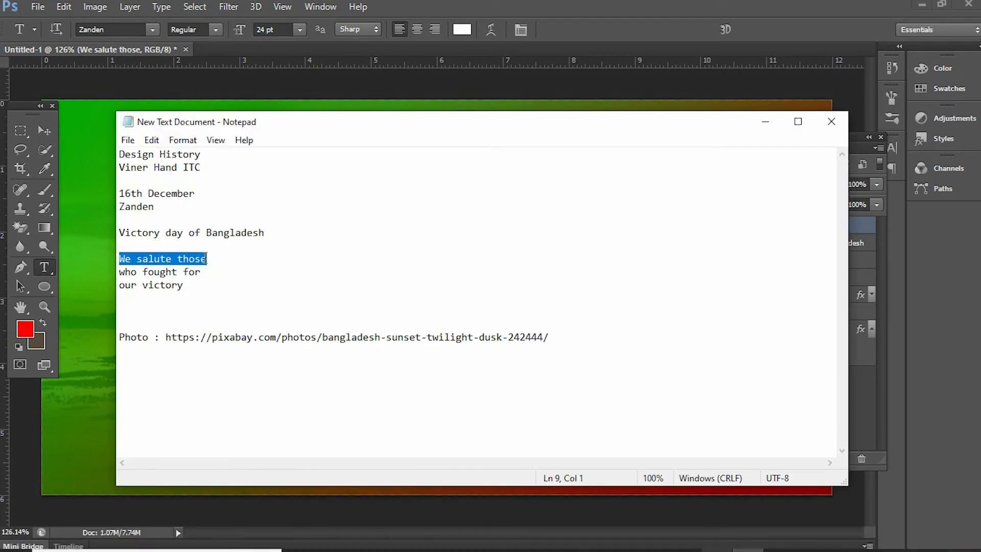
left_click_drag(204, 271, 114, 274)
key("ctrl+c")
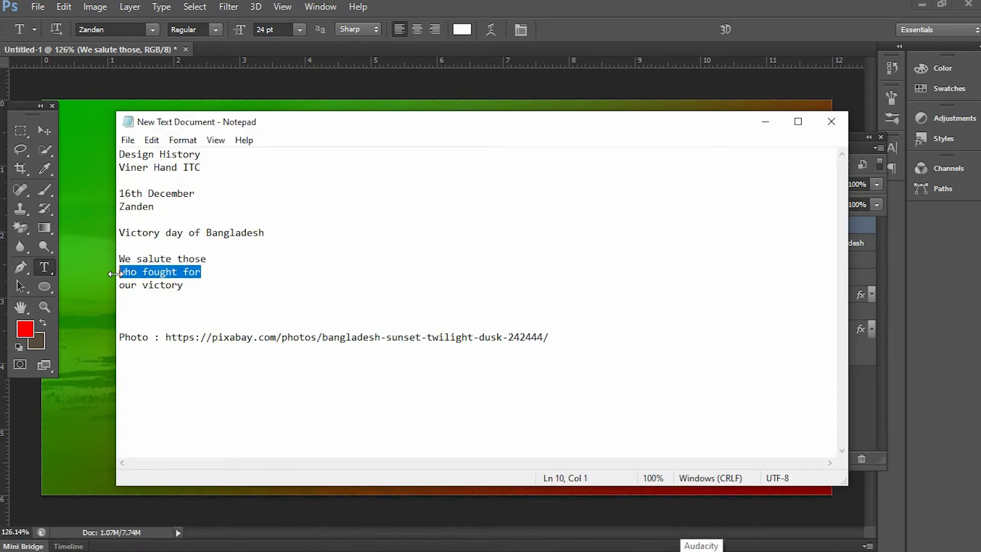
left_click(867, 5)
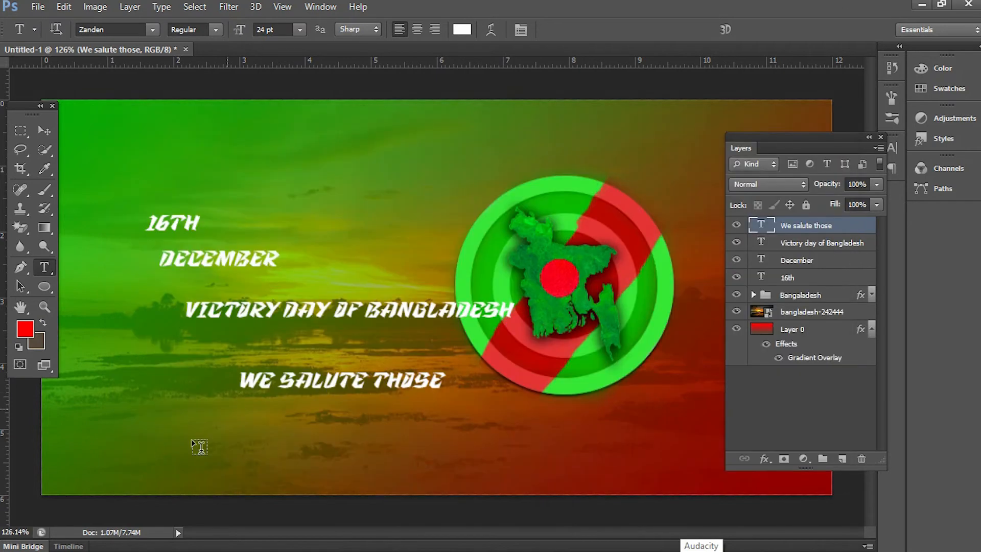
left_click(265, 427)
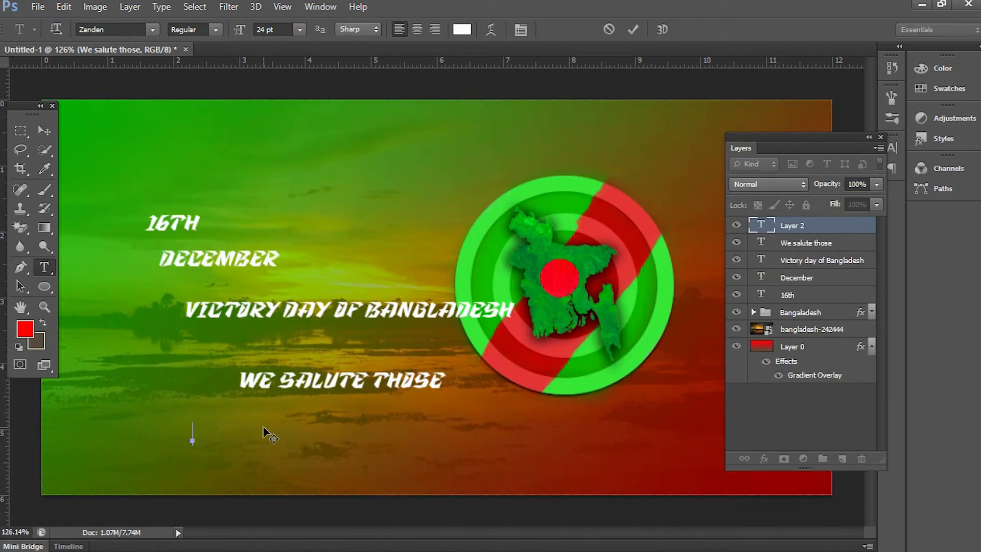
key("ctrl+v")
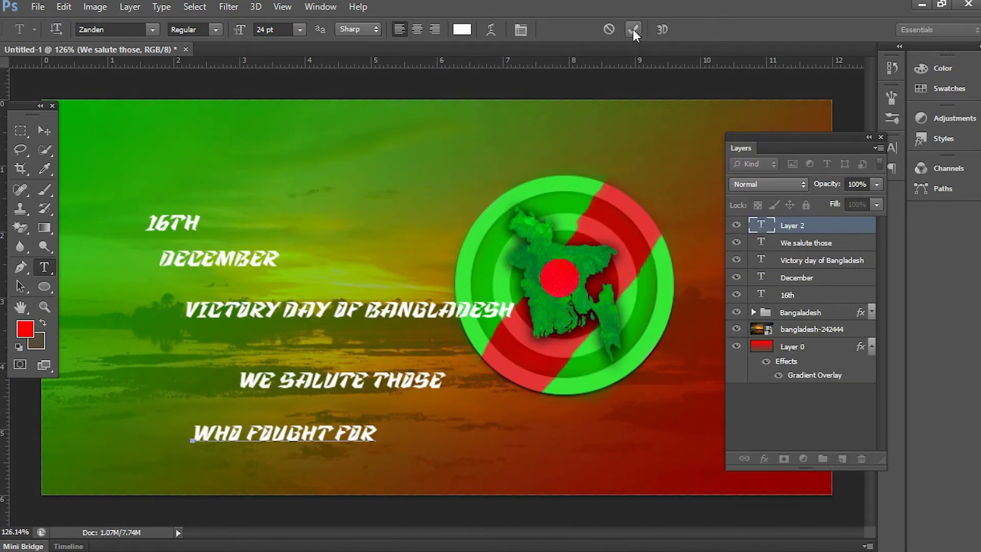
key("ctrl+Return")
- Copy "our victory" from the Notepad text and add it in Photoshop as a separate text layer beside "who fought for"
mouse_move(718, 546)
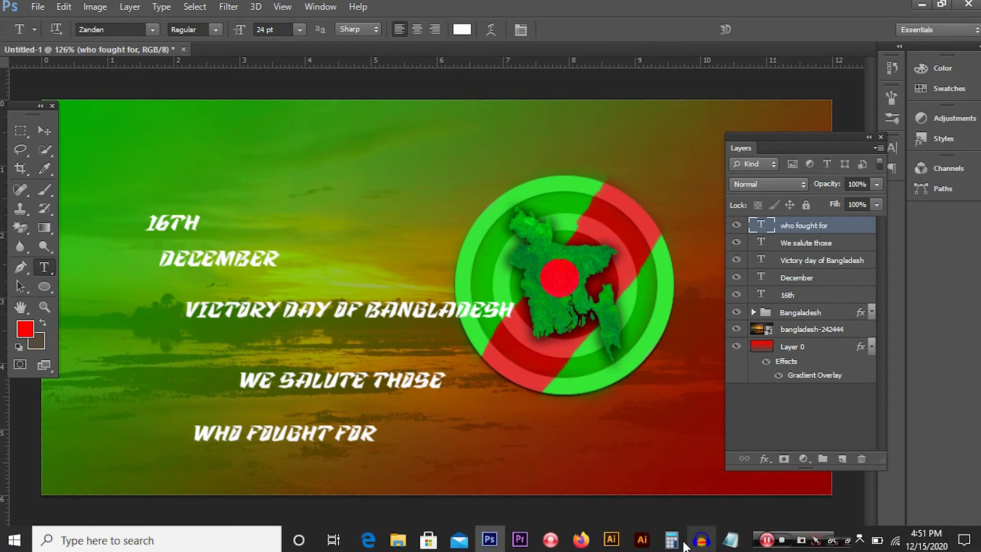
left_click(726, 542)
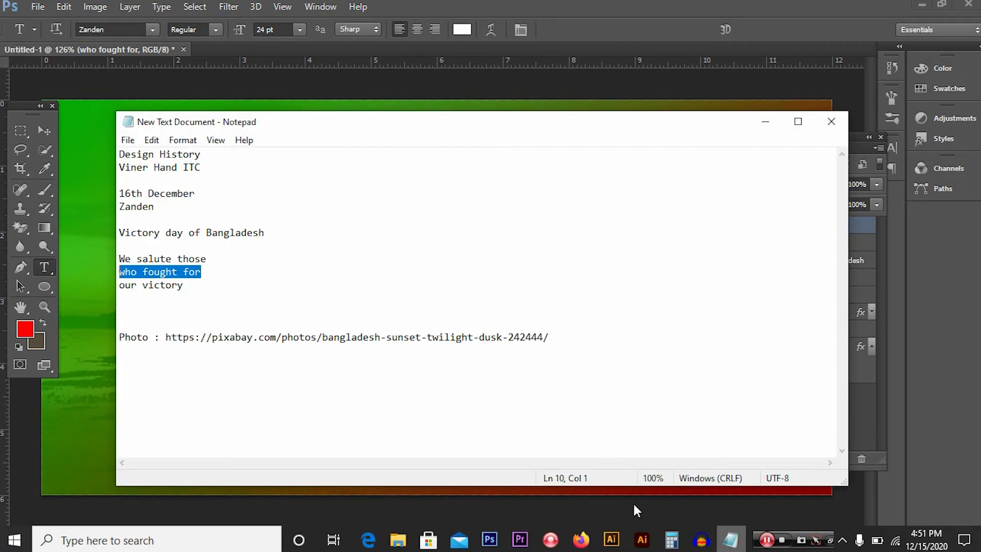
left_click(176, 285)
left_click_drag(176, 285, 112, 285)
key("ctrl+c")
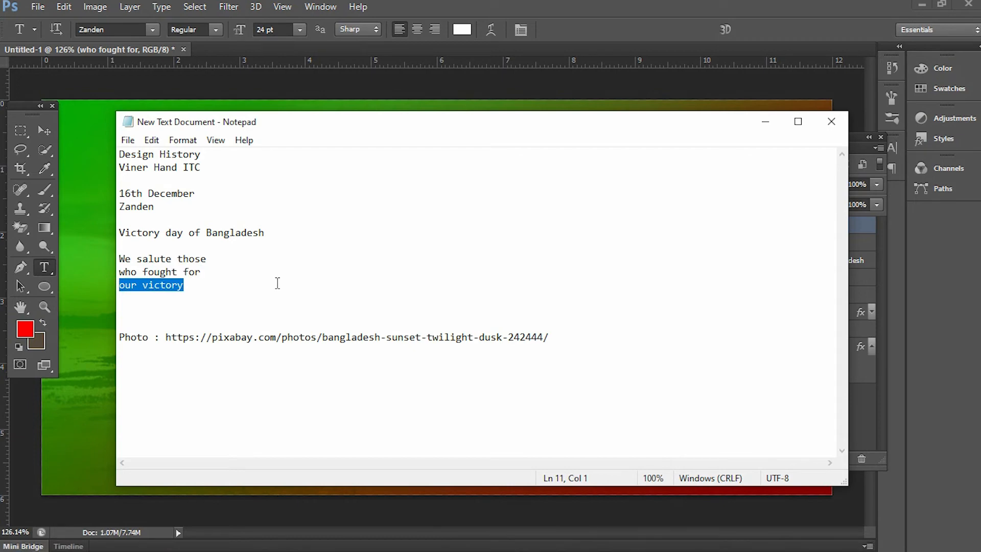
left_click(634, 25)
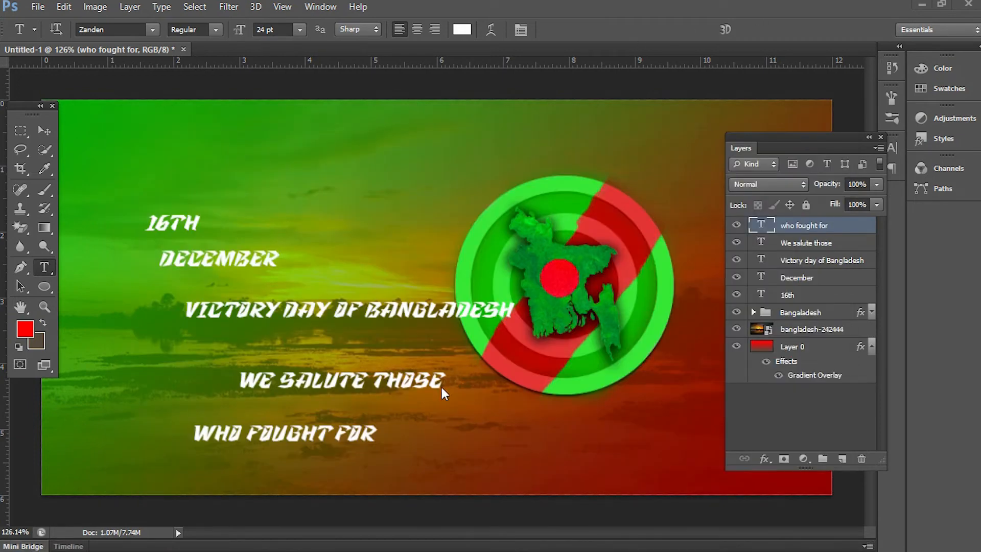
left_click(417, 432)
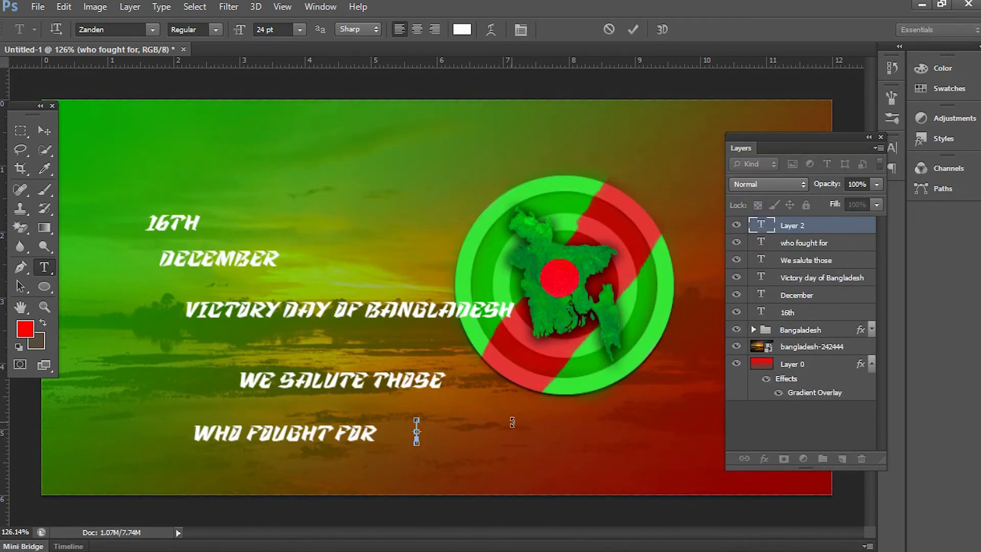
key("ctrl+v")
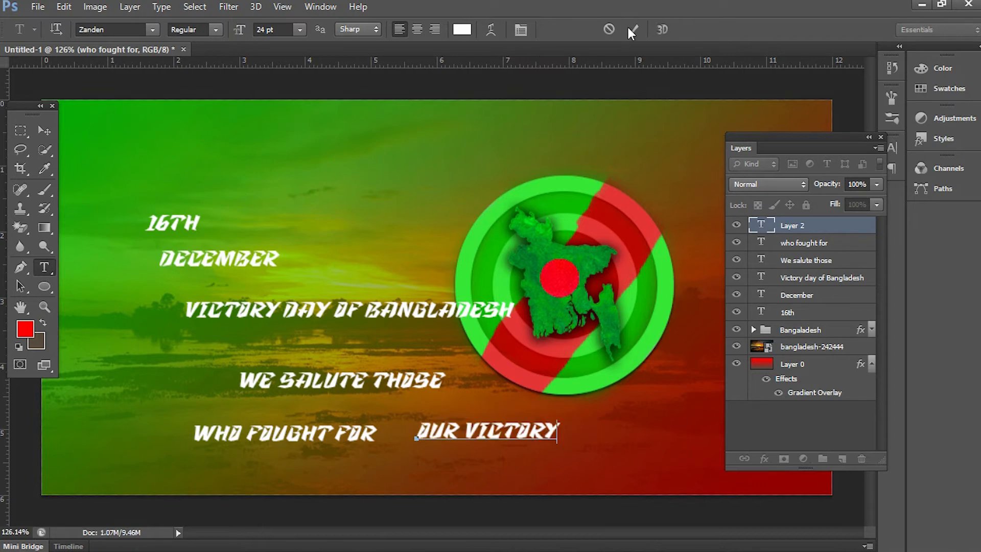
key("ctrl+Return")
- Move the "our victory" text so it sits beneath "who fought for"
key("v")
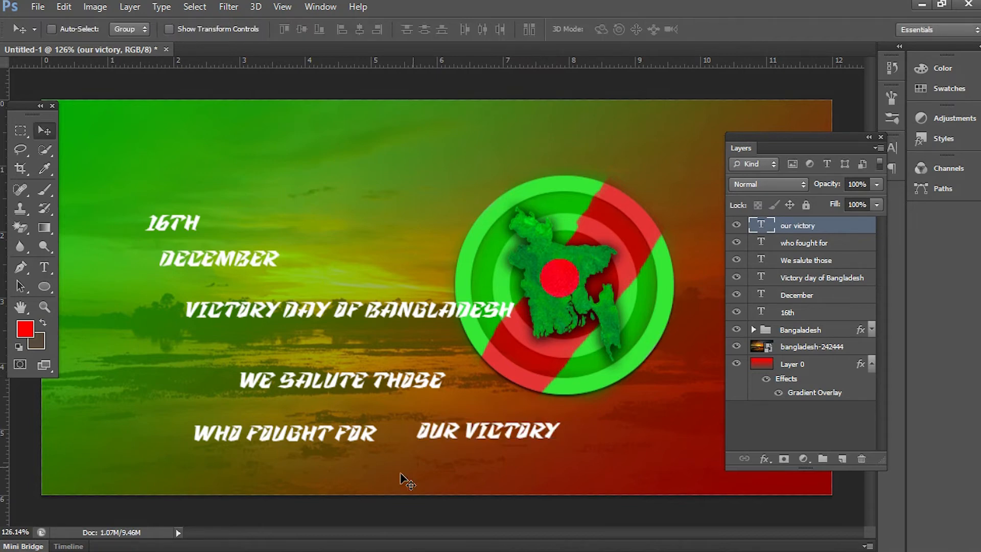
left_click_drag(426, 429, 251, 452)
left_click_drag(274, 374, 251, 386)
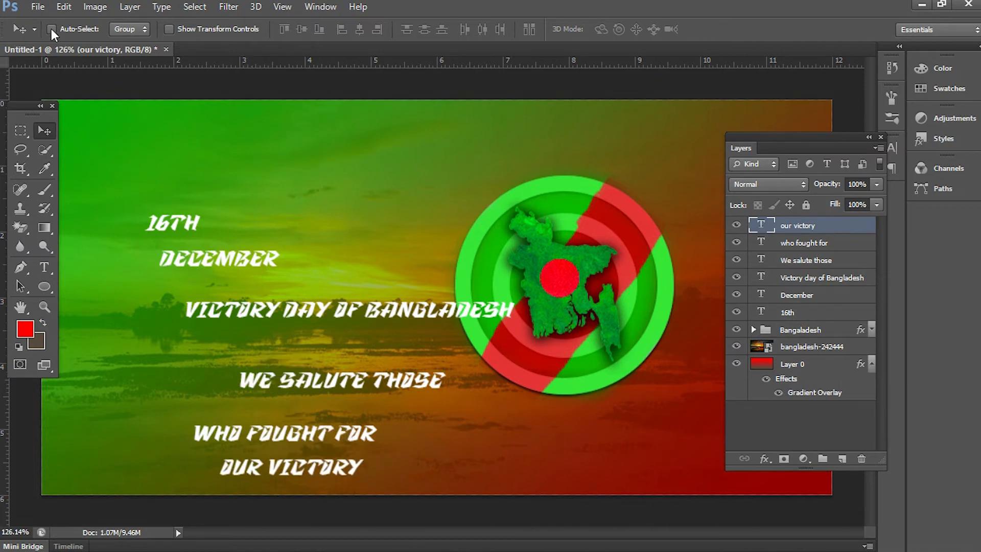
- With Auto-Select on, move "We salute those" just above "who fought for", shift the Victory day line left and nudge "16th" right
left_click(92, 30)
left_click_drag(288, 387, 249, 409)
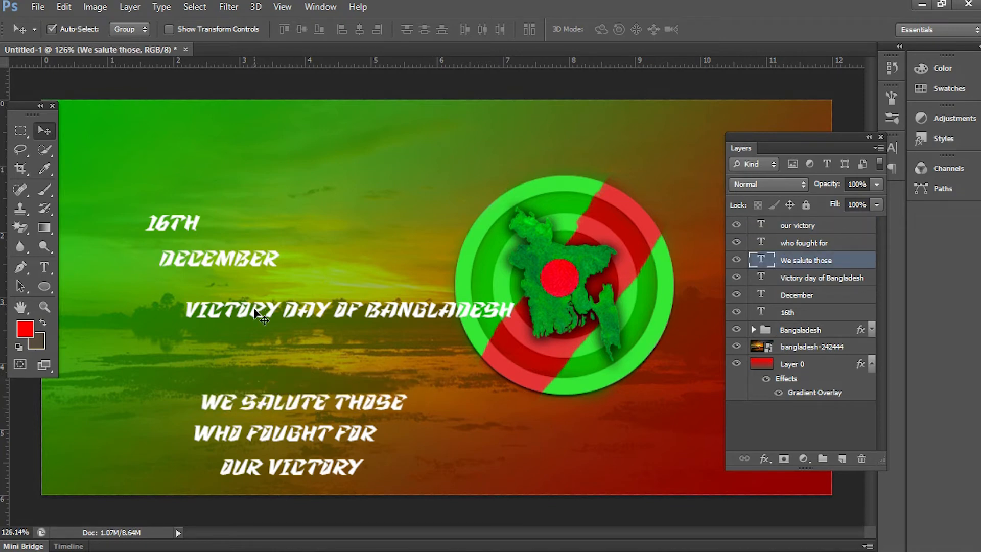
left_click_drag(255, 313, 180, 310)
left_click_drag(183, 226, 206, 222)
- Set the "16th" text to 60 pt
key("t")
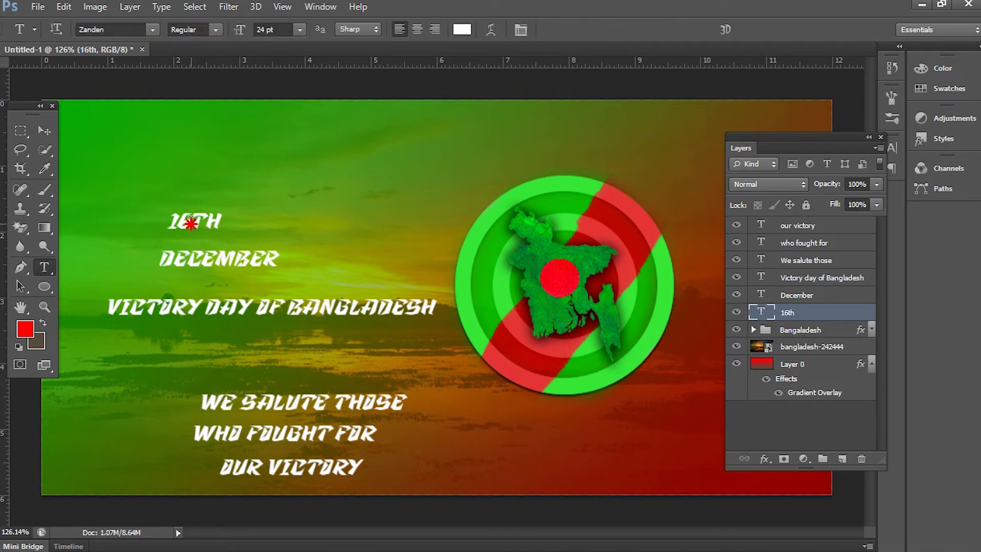
left_click(191, 221)
double_click(191, 221)
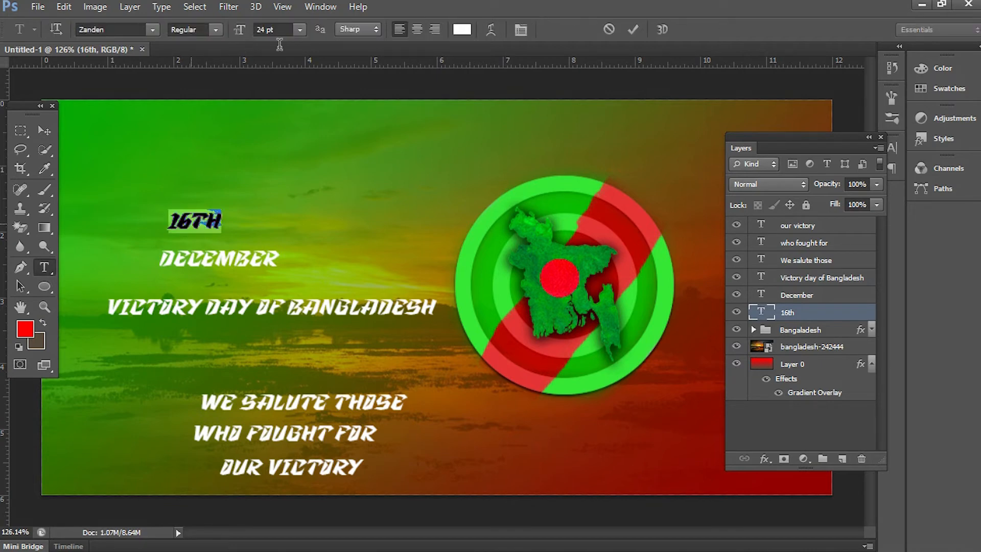
left_click(300, 29)
left_click(291, 281)
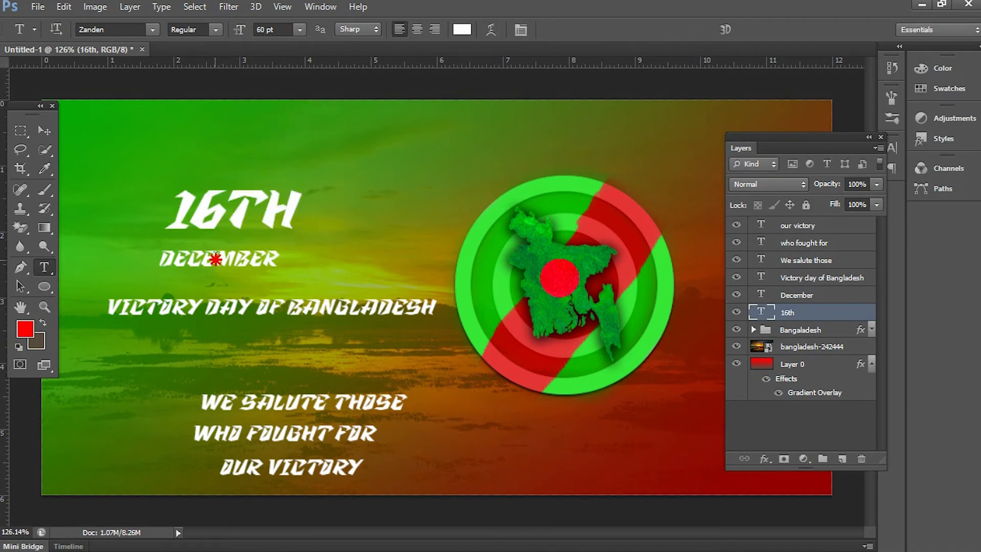
- Select all of the "December" text for editing
left_click(215, 259)
key("ctrl+a")
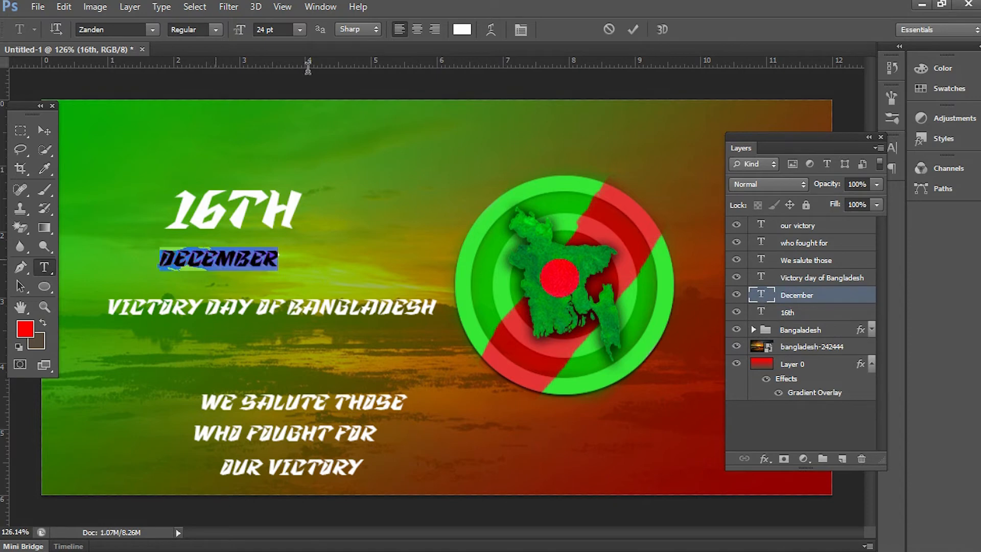
- Set the font size of the DECEMBER text to 36 pt and commit the edit
left_click(300, 30)
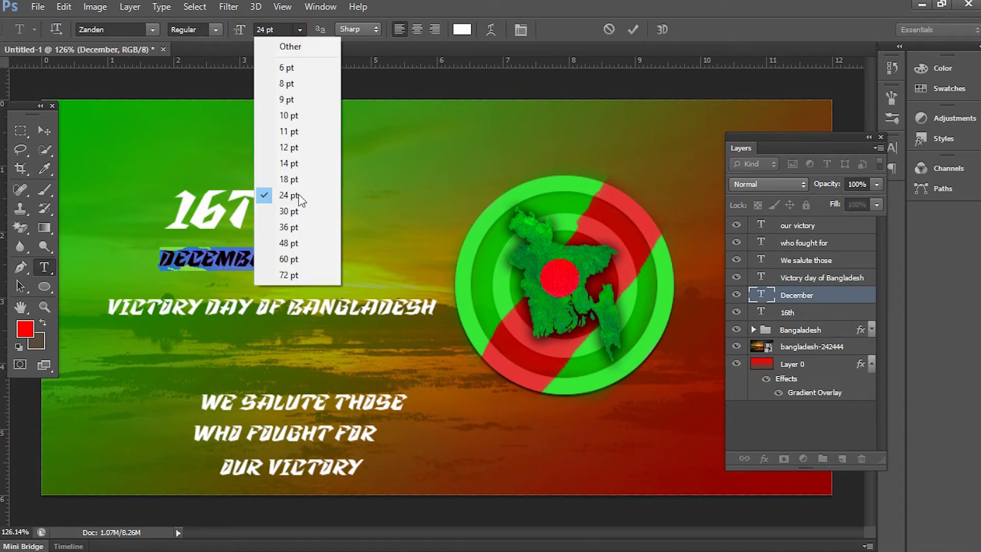
left_click(293, 215)
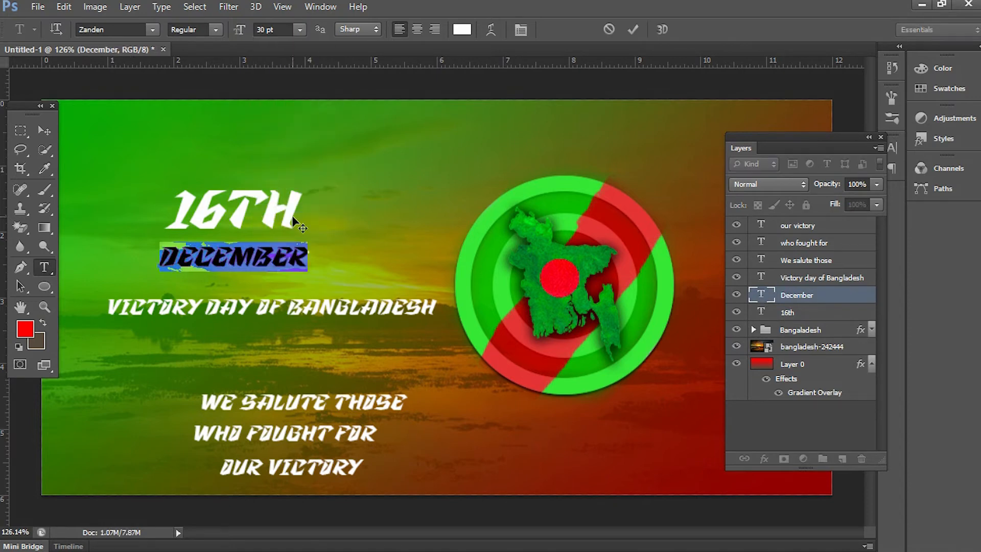
left_click(300, 30)
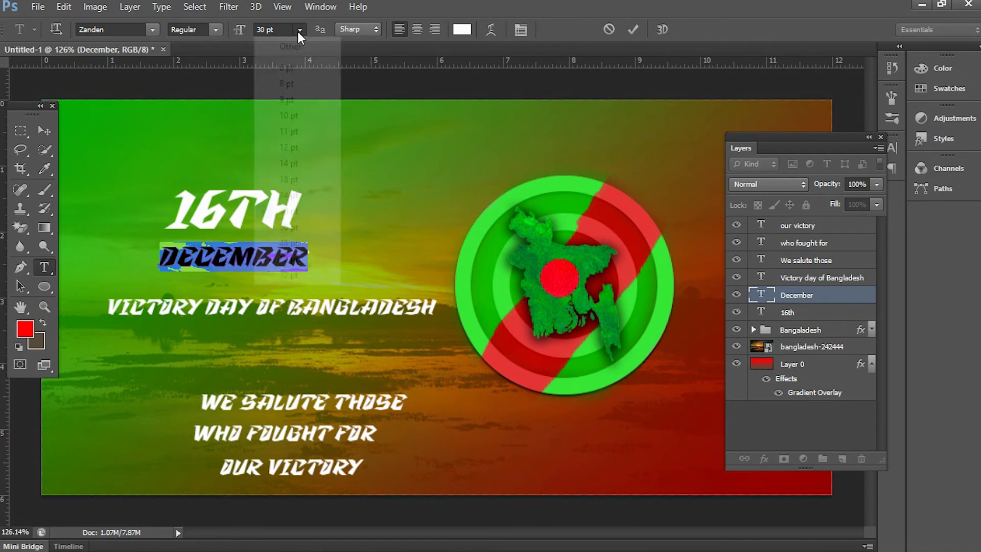
left_click(294, 227)
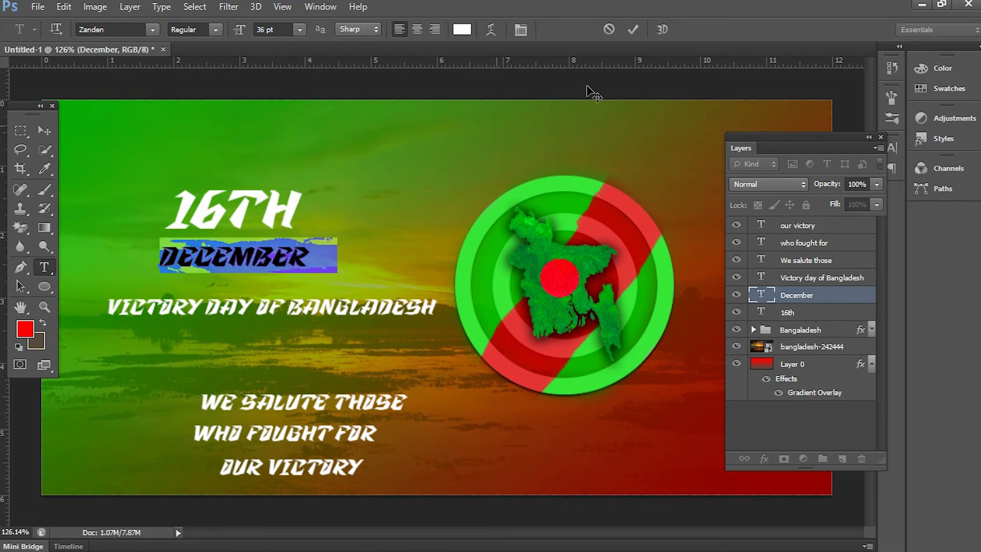
left_click(633, 30)
- Change the font of the whole "Victory day of Bangladesh" line to Times New Roman
left_click(255, 305)
left_click(255, 305)
double_click(256, 306)
key("ctrl+a")
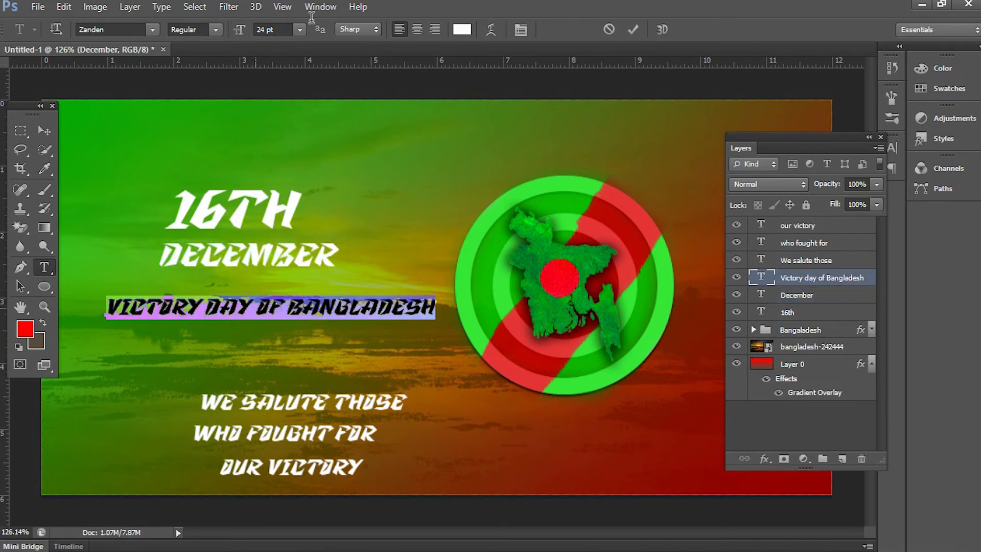
left_click(115, 29)
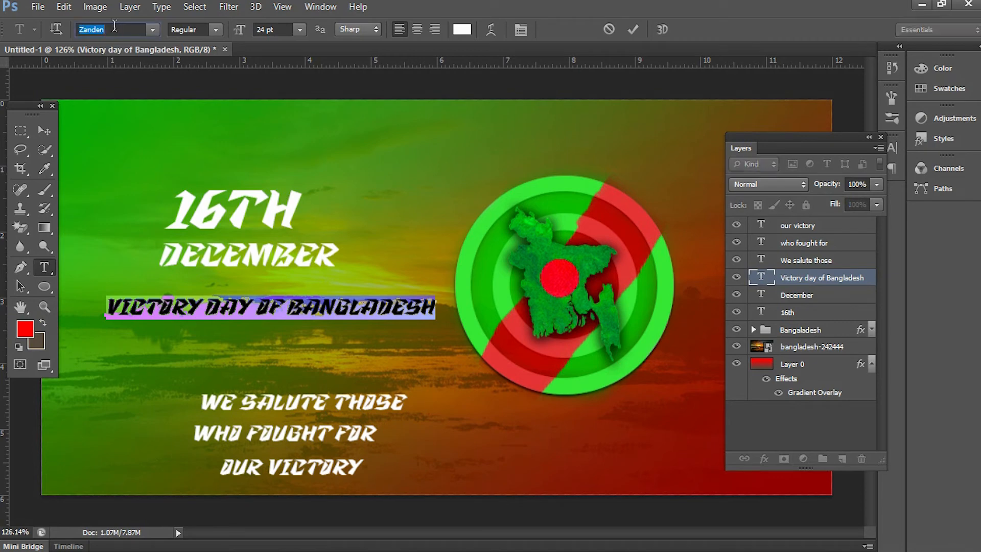
type("Times New Rom...")
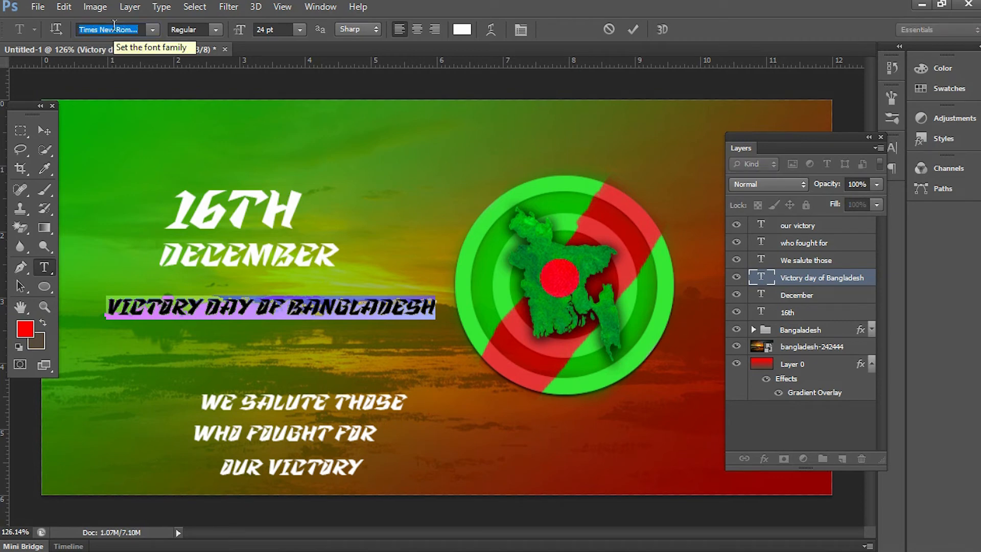
key("Return")
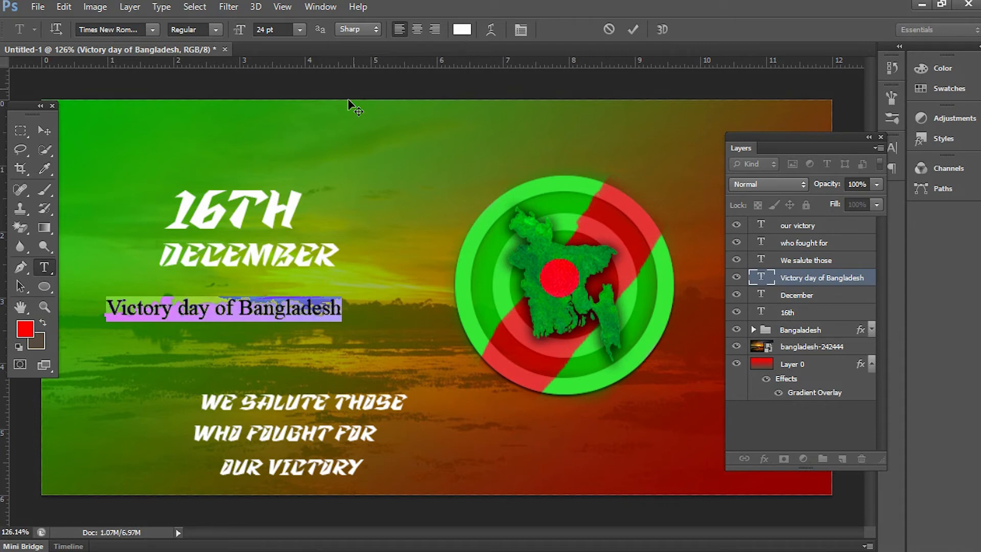
- Try green, dark red and black as the "Victory day of Bangladesh" text color, settling on white (ffffff)
left_click(461, 30)
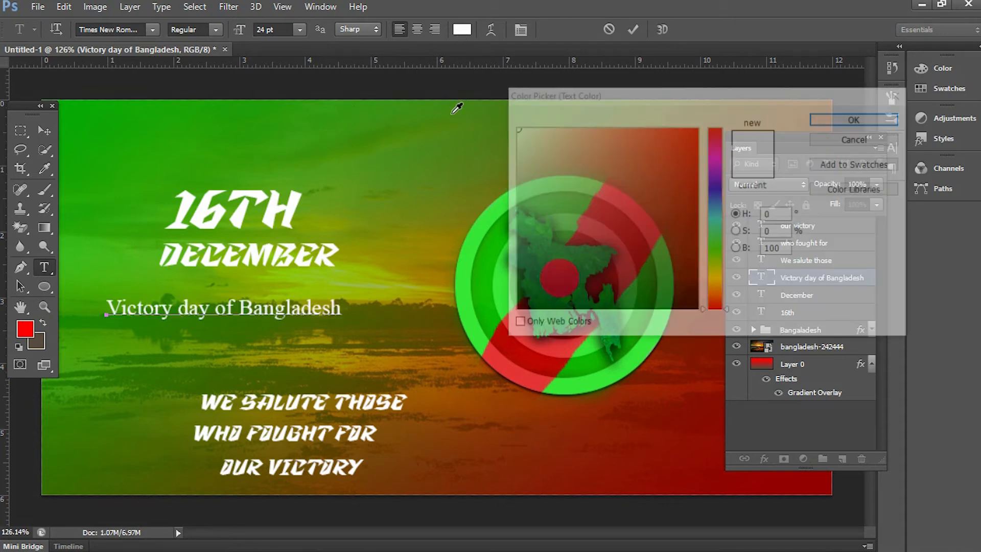
left_click(105, 103)
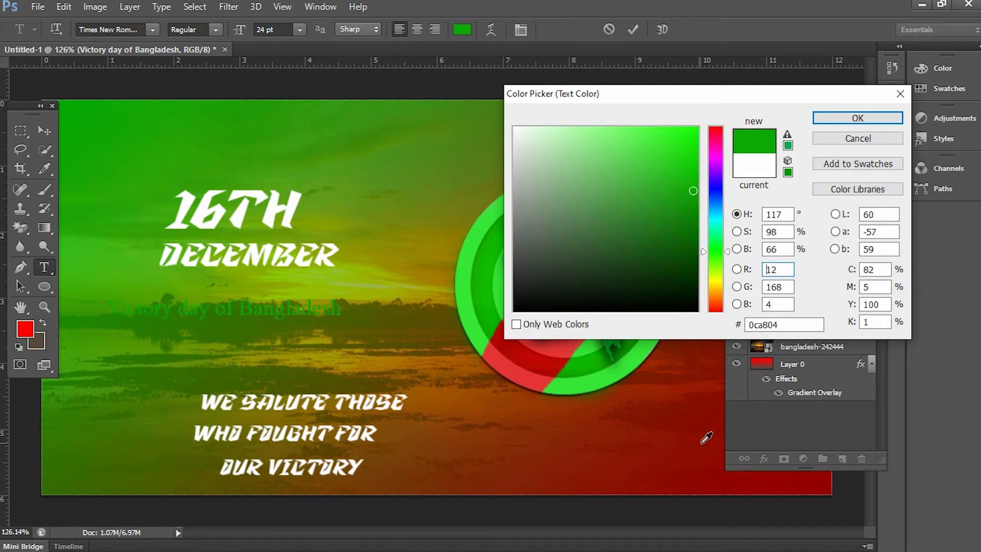
left_click(713, 434)
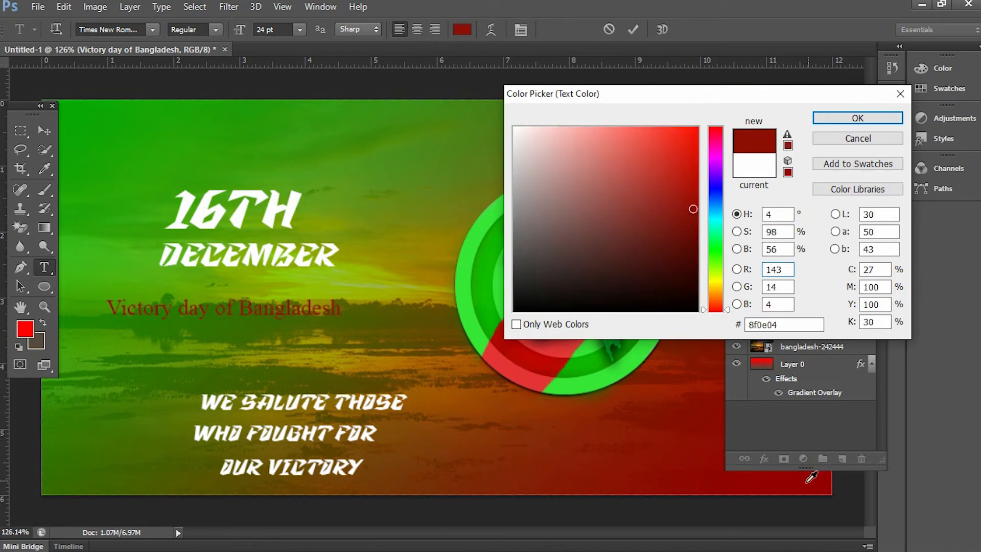
left_click(515, 128)
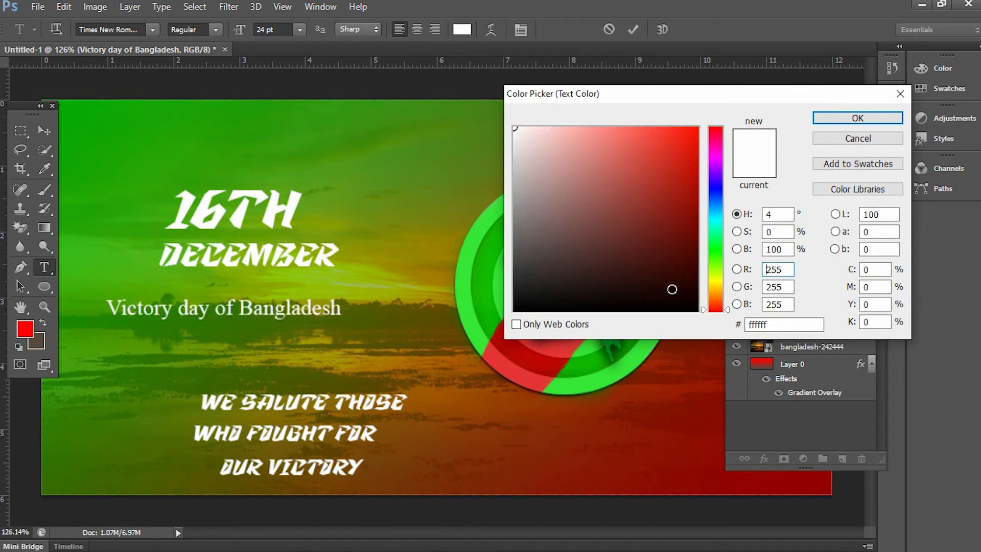
left_click(527, 310)
left_click_drag(526, 313, 523, 317)
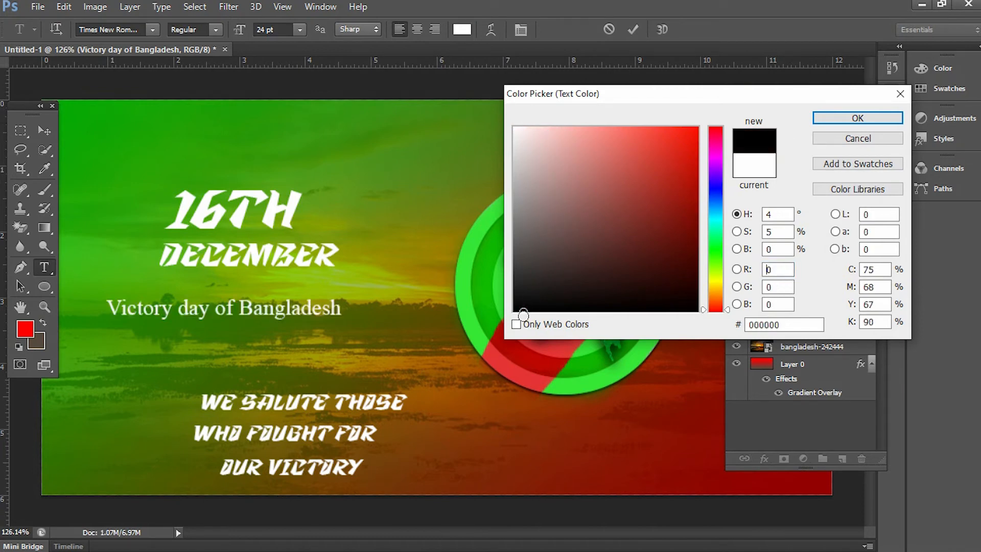
left_click_drag(515, 128, 509, 120)
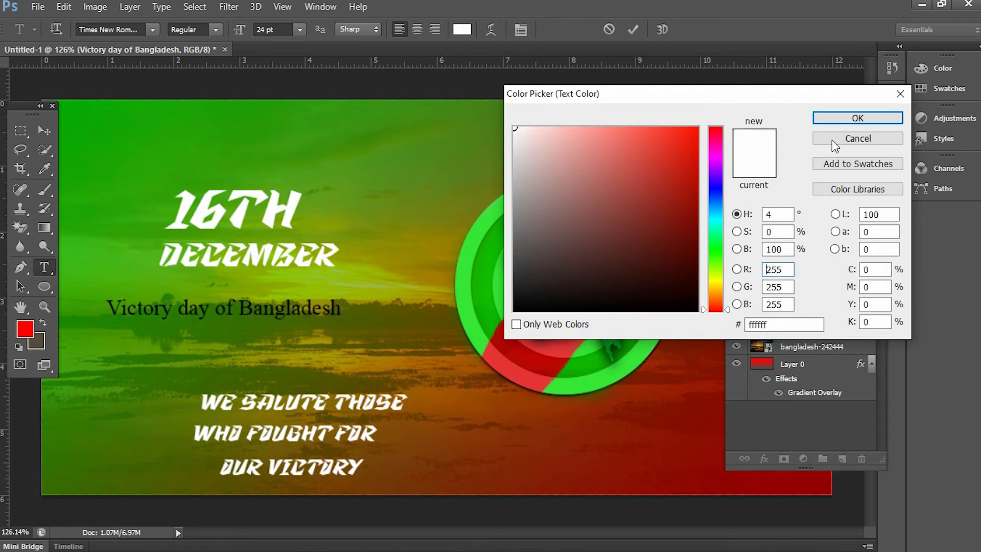
left_click(845, 118)
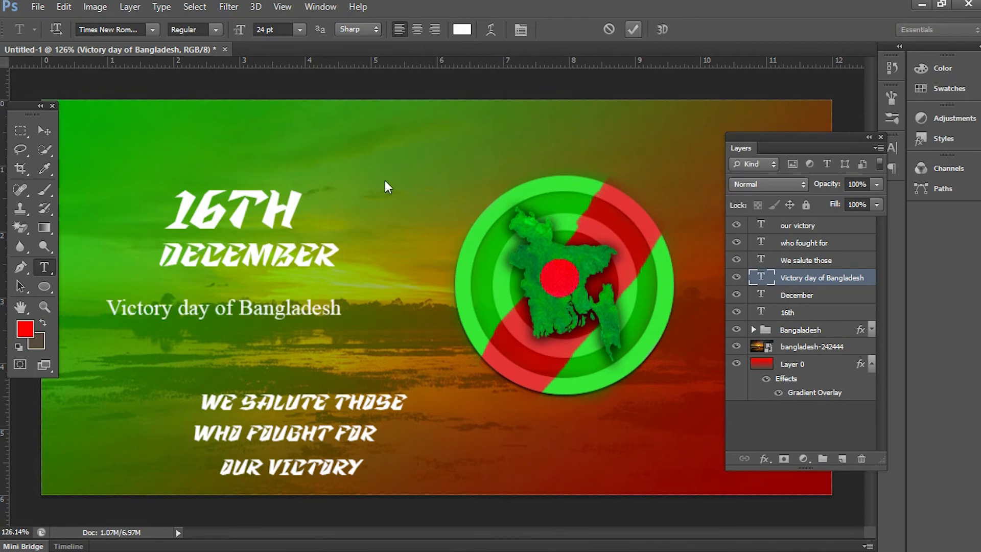
- Commit the text edit and align the 16th and December layers on their horizontal centers
key("ctrl+Return")
key("v")
left_click(252, 206)
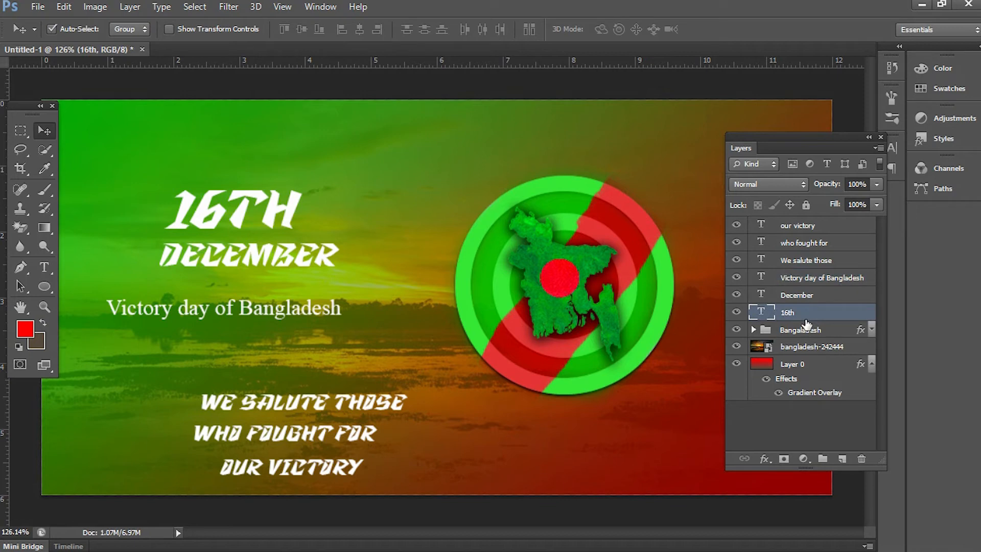
left_click(806, 297, "shift")
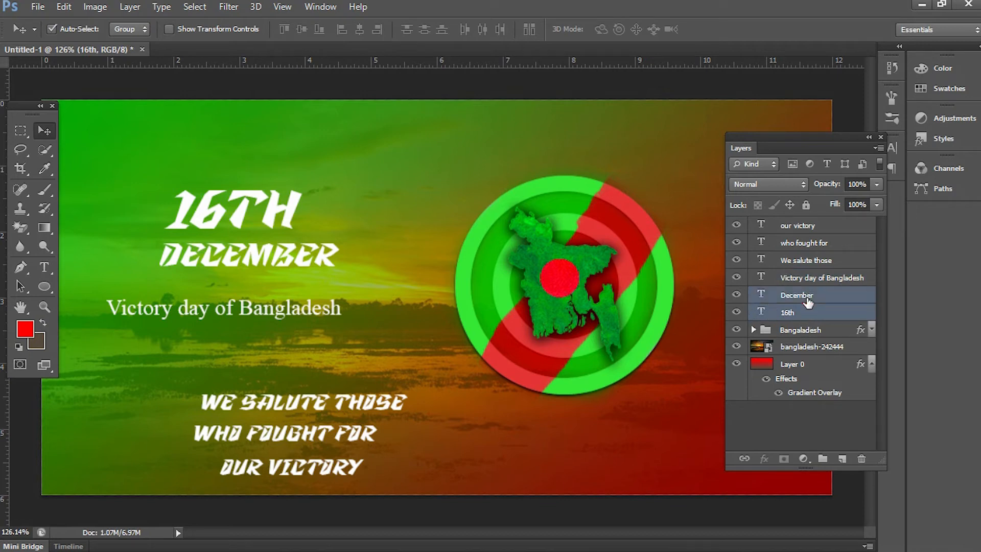
left_click(302, 29)
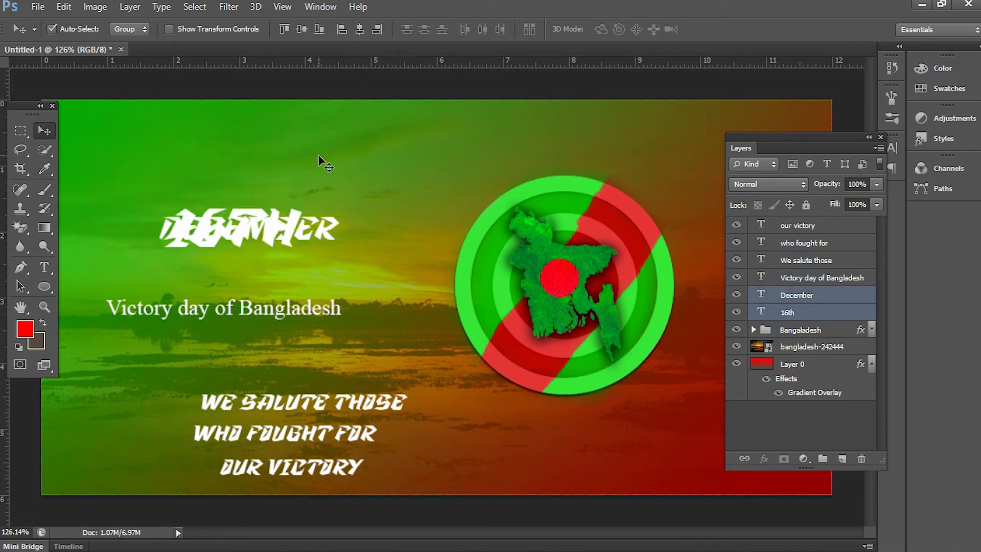
key("ctrl+z")
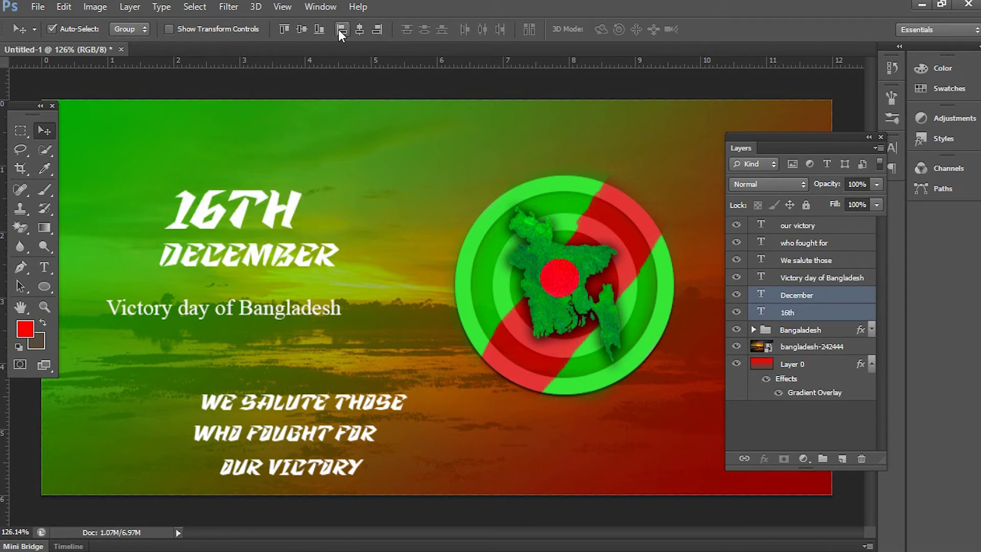
left_click(360, 29)
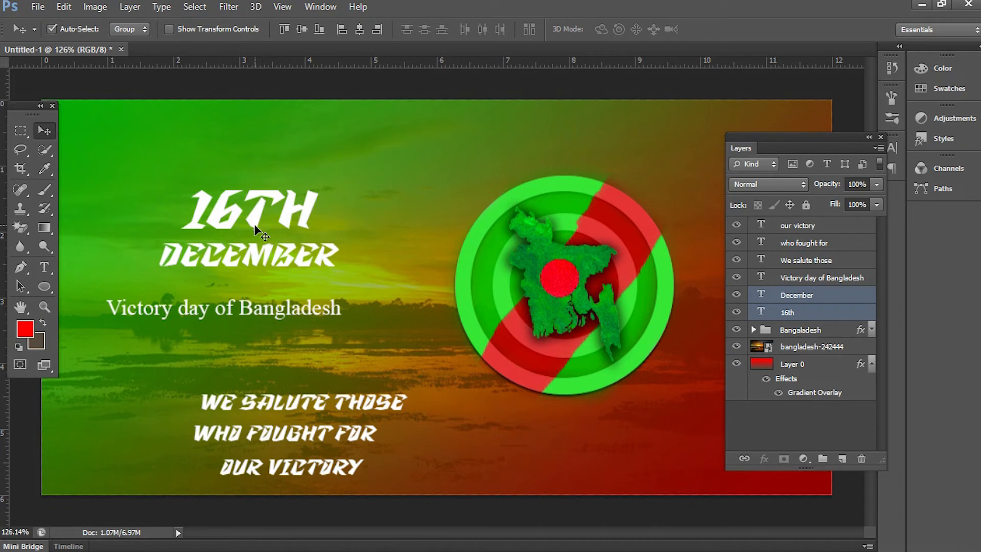
- Shift the 16TH DECEMBER pair slightly left and move "Victory day of Bangladesh" up to just below DECEMBER
mouse_move(254, 221)
left_mouse_down()
mouse_move(236, 216)
mouse_move(245, 220)
left_mouse_up()
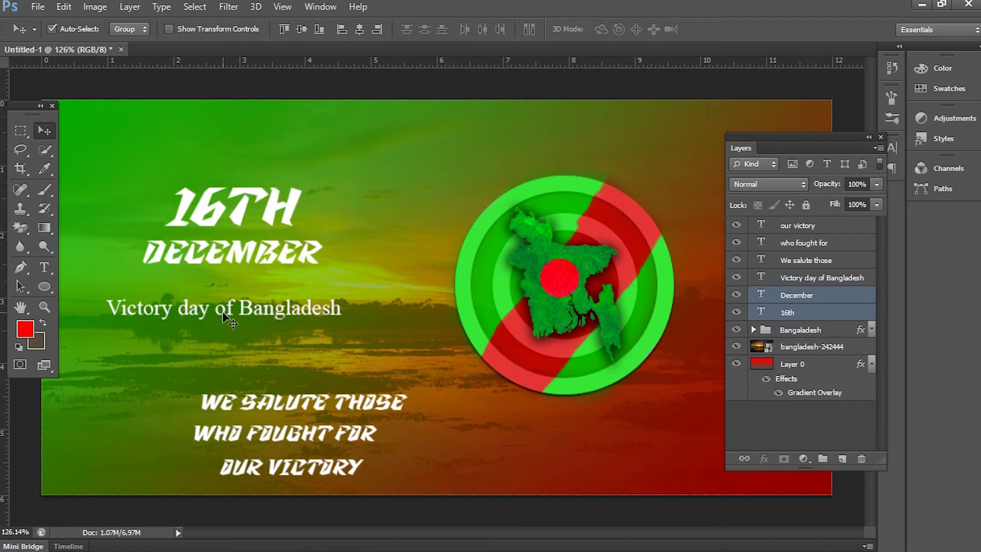
left_click(261, 303)
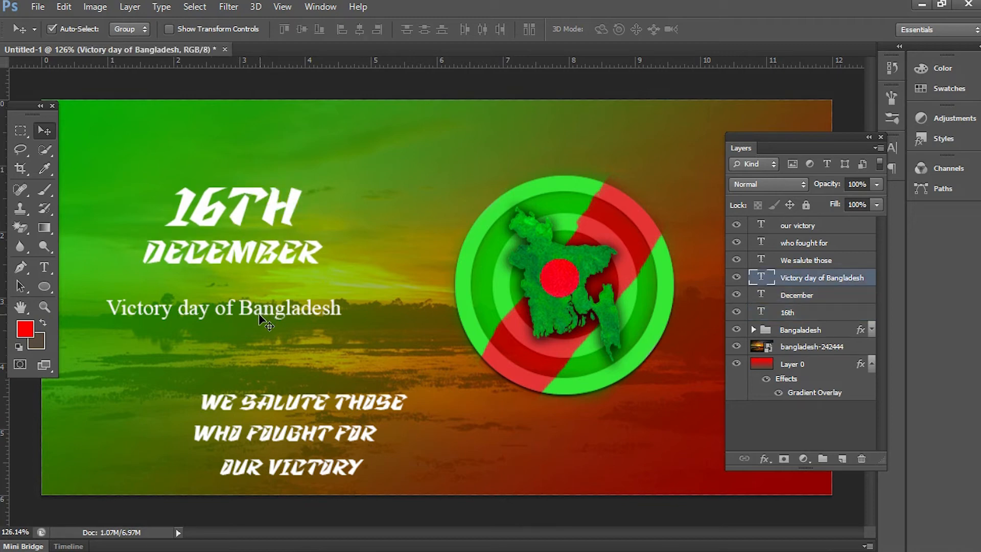
left_click_drag(270, 291, 266, 293)
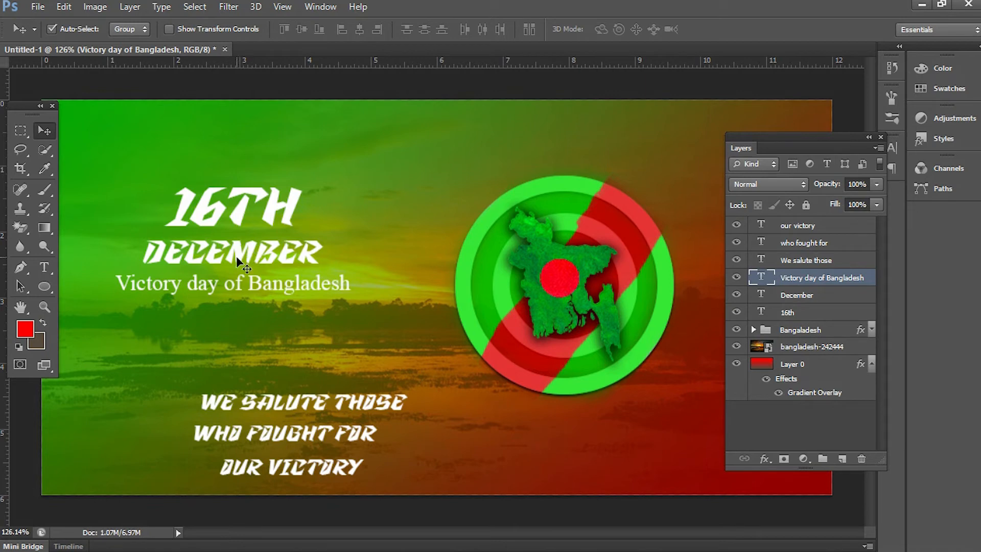
- Group the 16th, December and Victory day of Bangladesh layers and name the group "16 th"
left_click(816, 317, "shift")
key("ctrl+g")
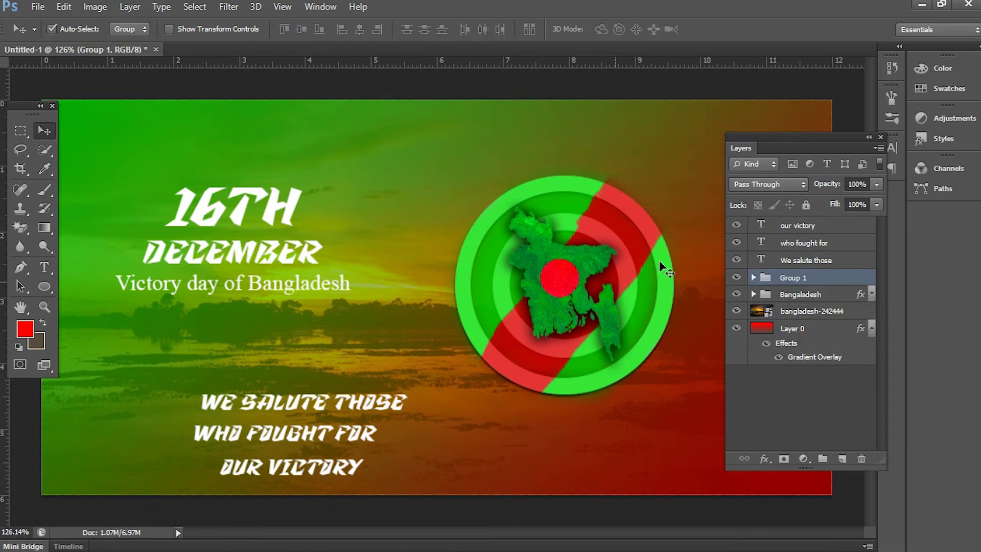
double_click(792, 277)
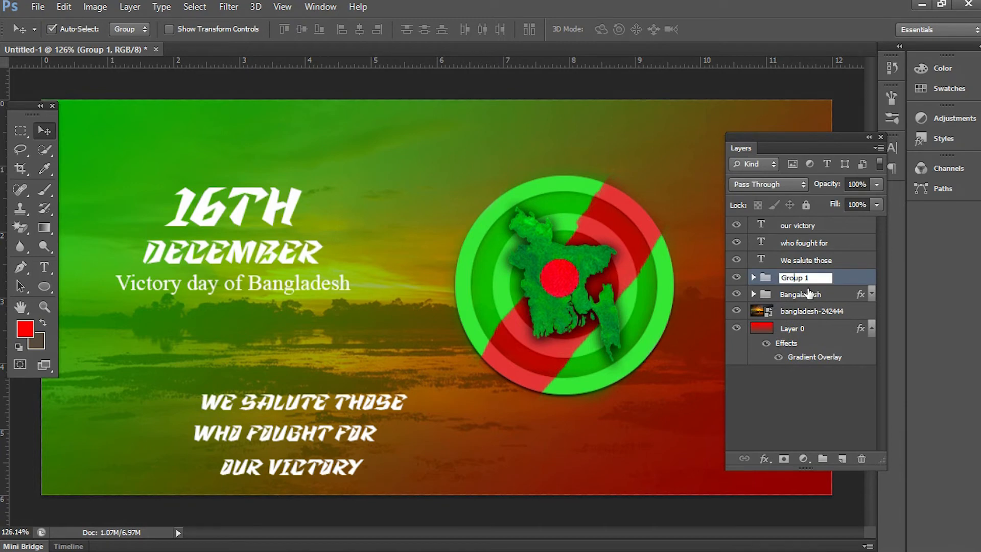
left_click_drag(811, 279, 779, 281)
type("16 th")
left_click(811, 358)
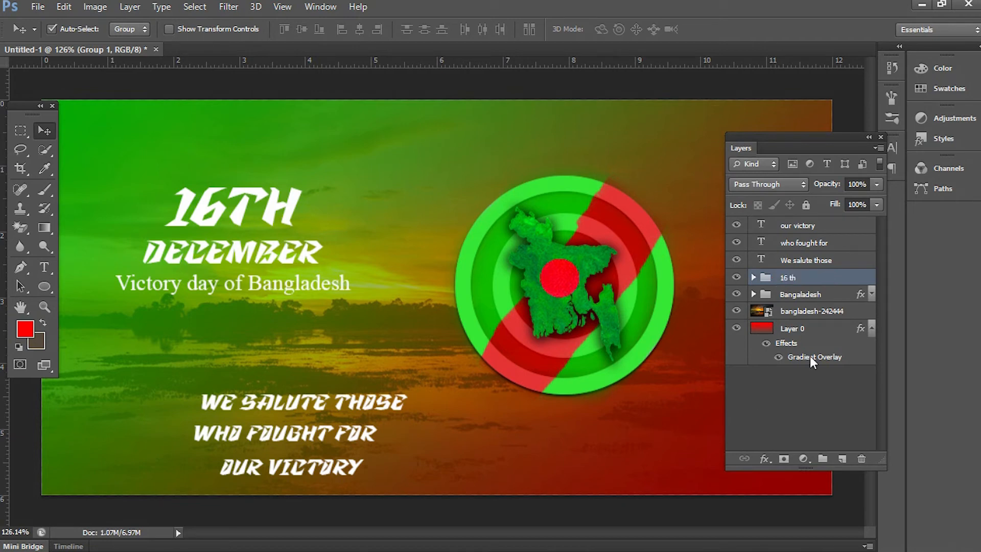
- Select the three text layers inside the "16 th" group and align them on their horizontal centers
left_click(815, 281)
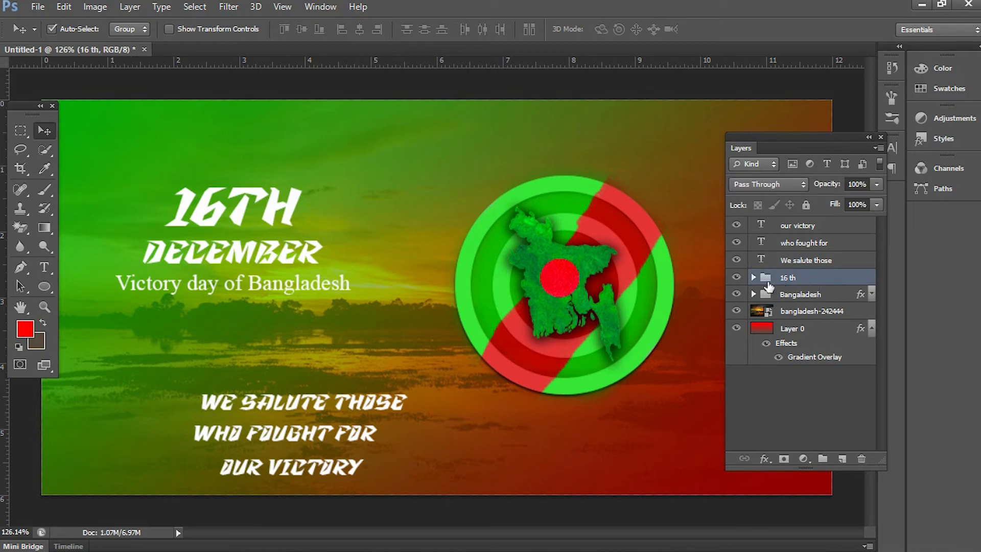
left_click(753, 277)
left_click(799, 332)
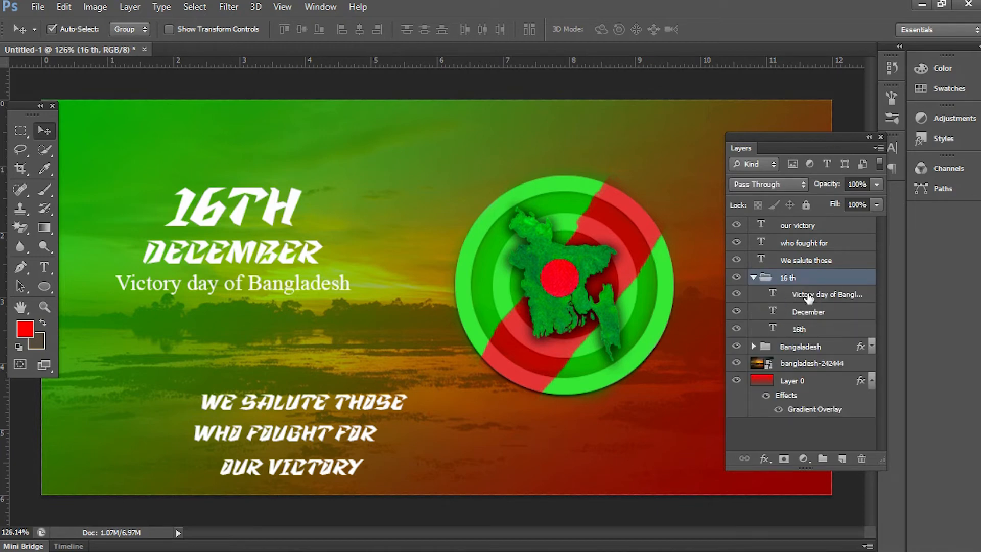
left_click(808, 296, "shift")
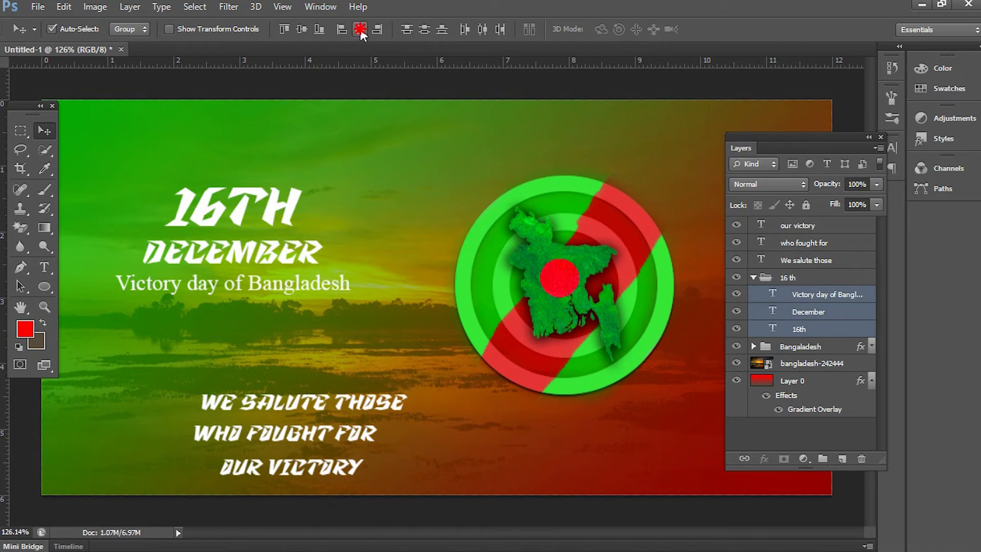
left_click(754, 278)
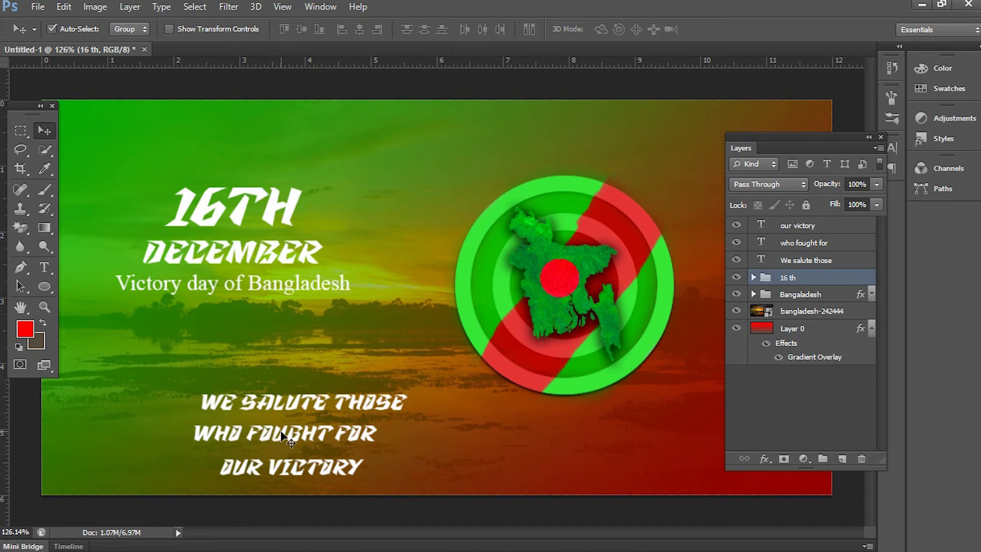
- Nudge the "Victory day of Bangladesh" layer in the "16 th" group slightly up, closer to DECEMBER
left_click(753, 277)
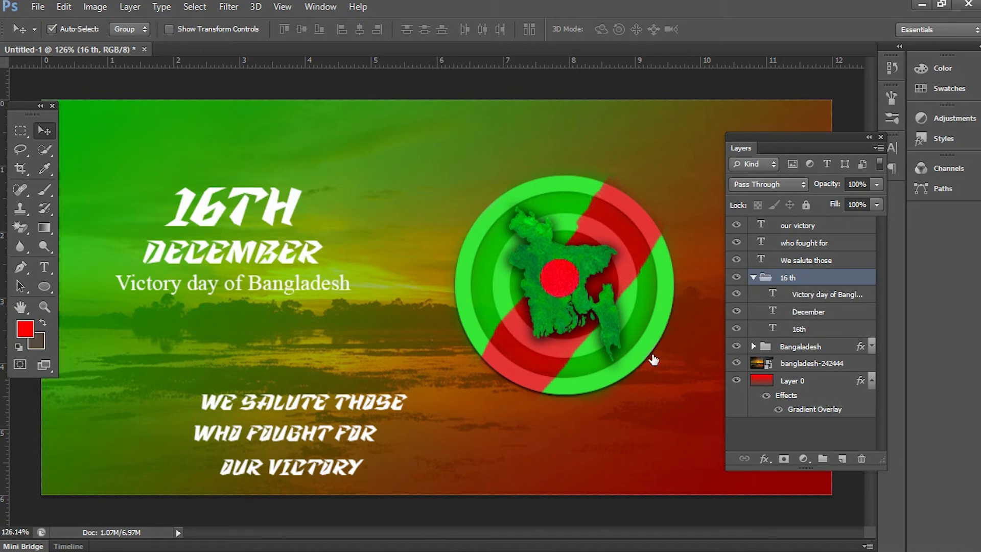
left_click(797, 295)
key("Up")
key("Up")
key("Up")
key("Up")
key("Up")
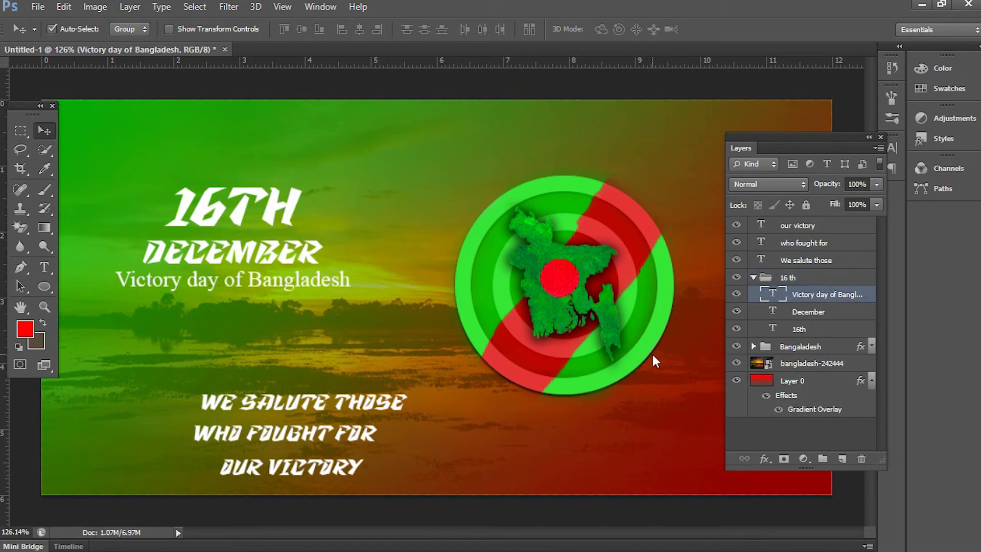
left_click(754, 278)
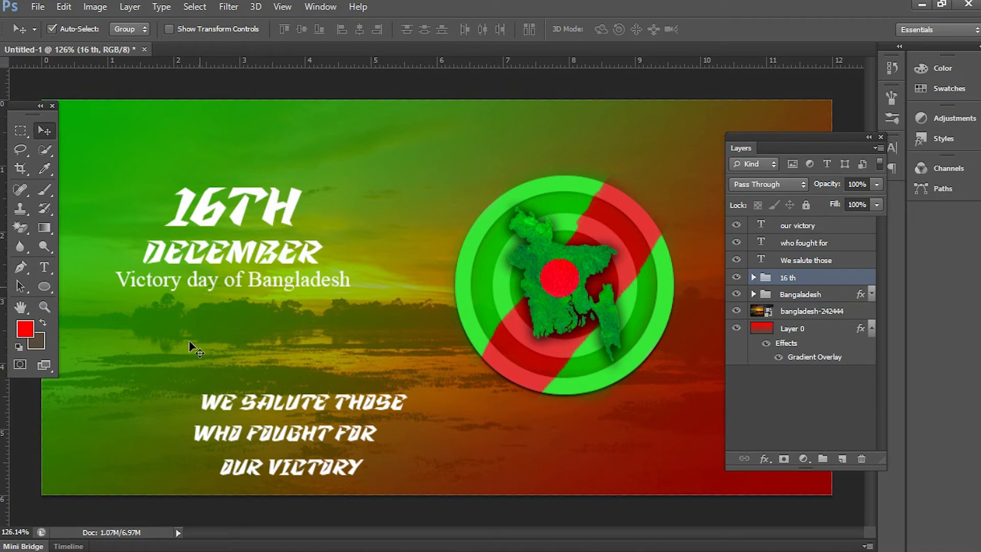
- Nudge the "Victory day of Bangladesh" layer in the "16 th" group slightly to the left
left_click(754, 277)
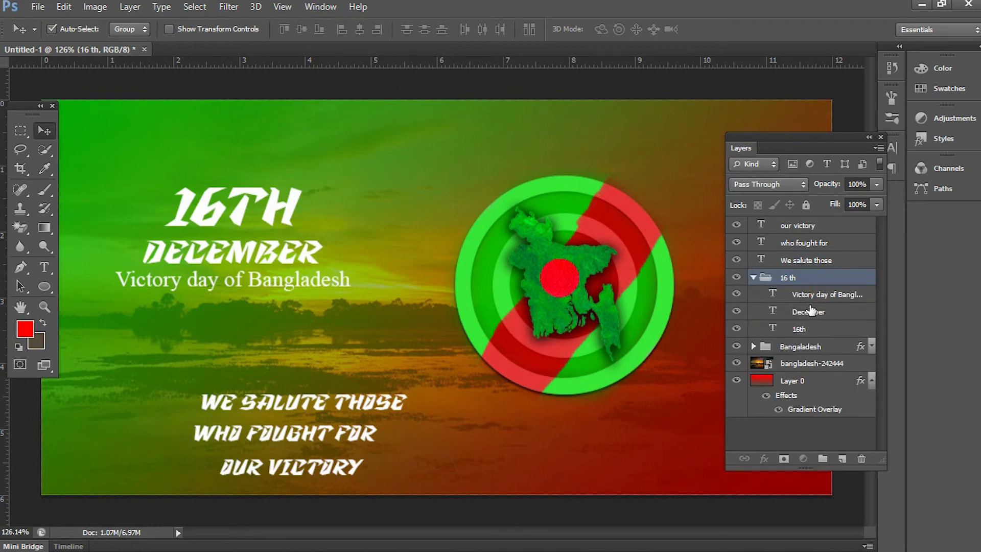
left_click(813, 305)
key("Left")
key("Left")
key("Left")
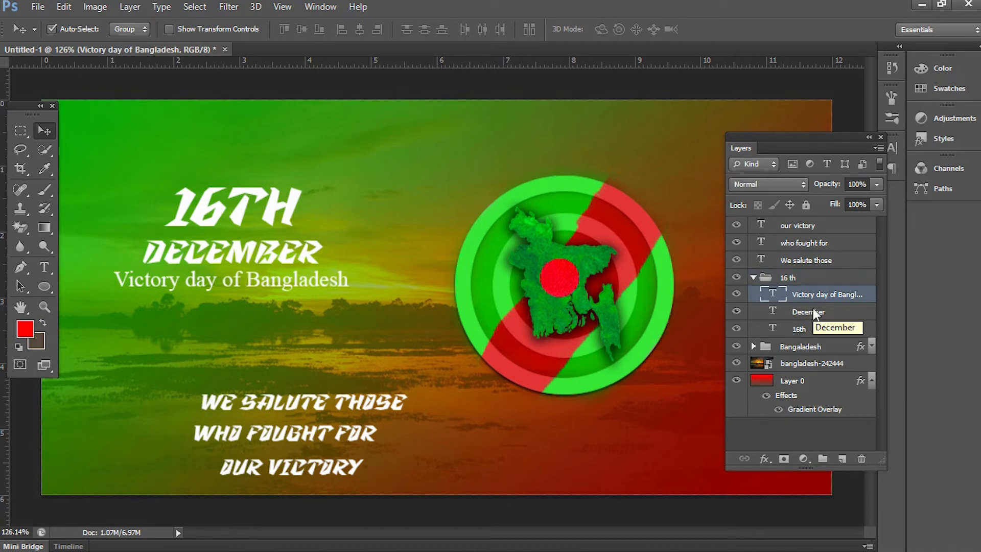
- Collapse the "16 th" group and check the banner wording and font notes in the Notepad text document
left_click(754, 280)
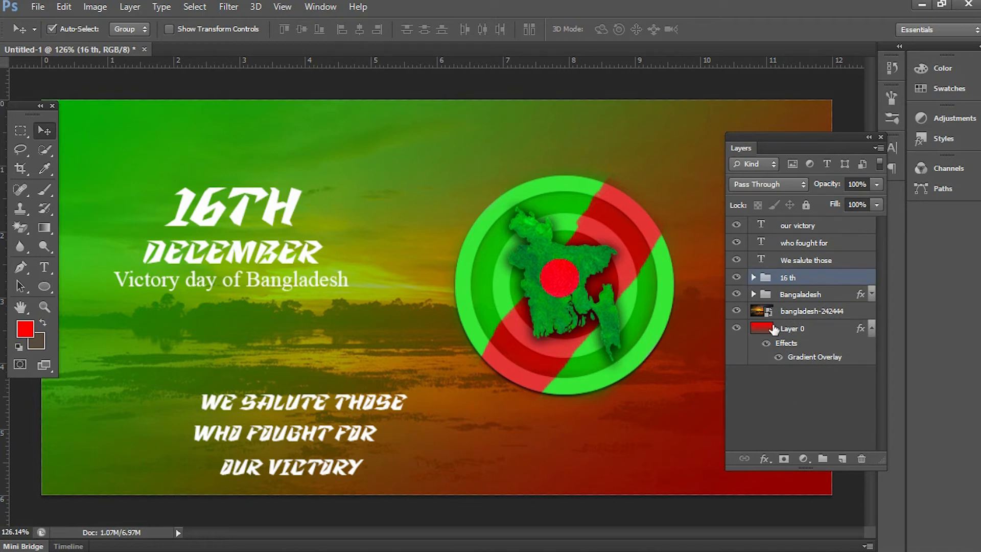
mouse_move(705, 540)
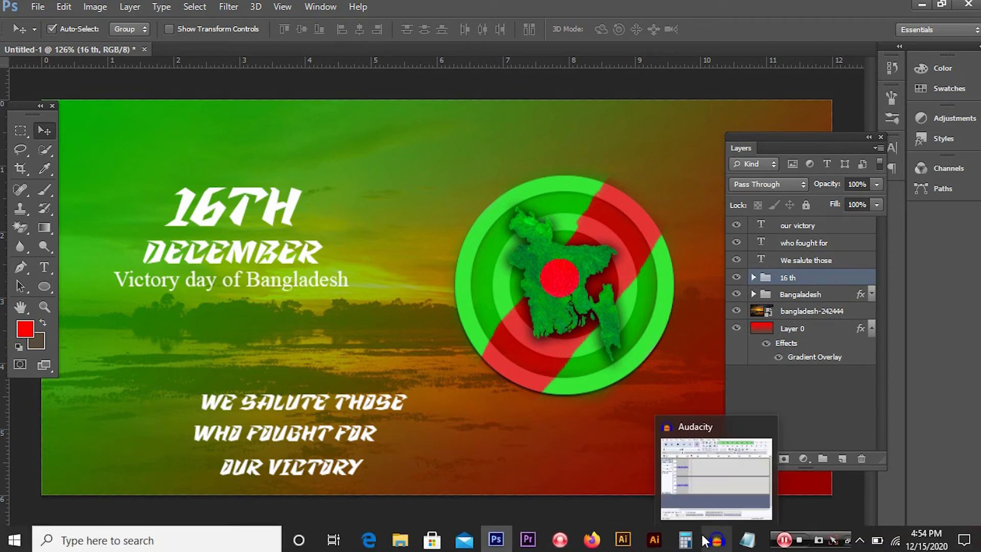
left_click(749, 541)
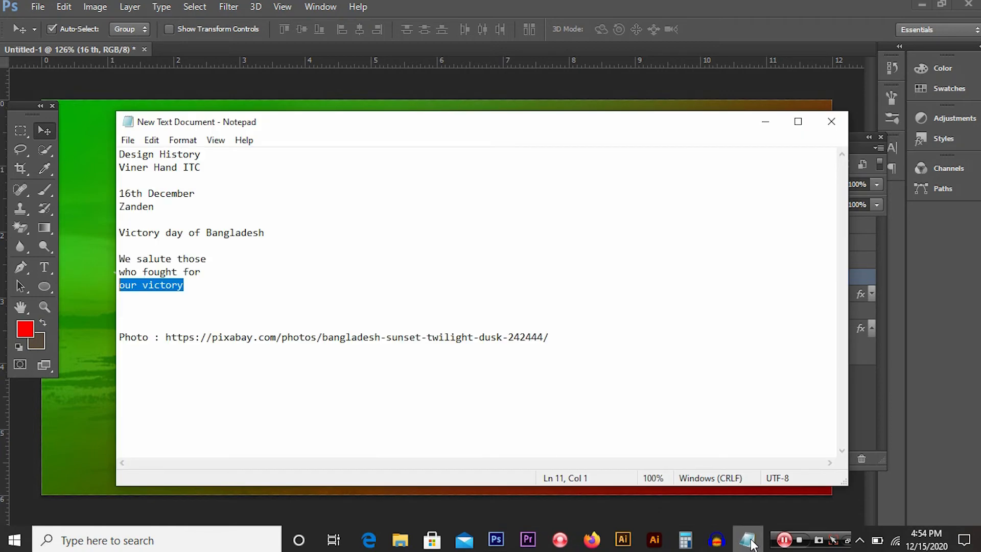
left_click(207, 288)
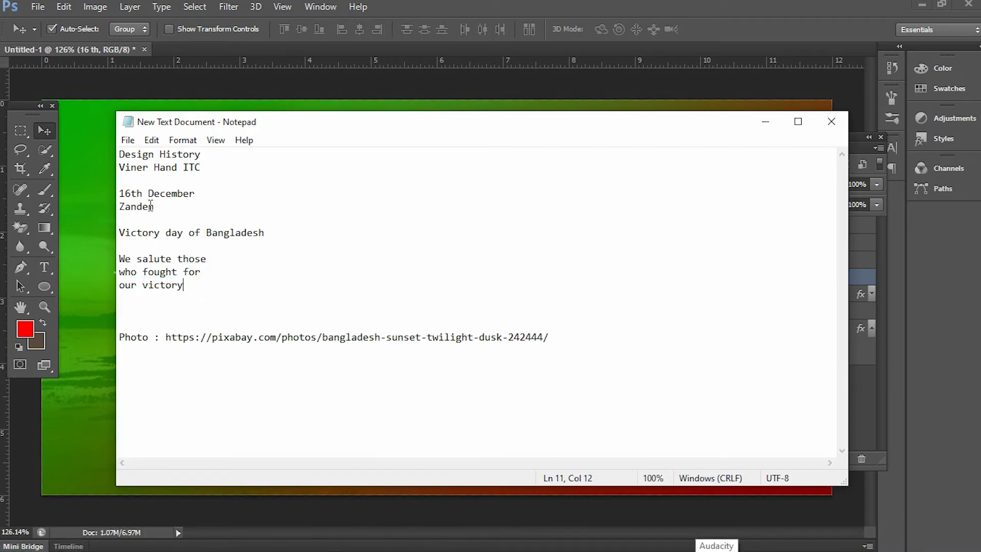
left_click(739, 3)
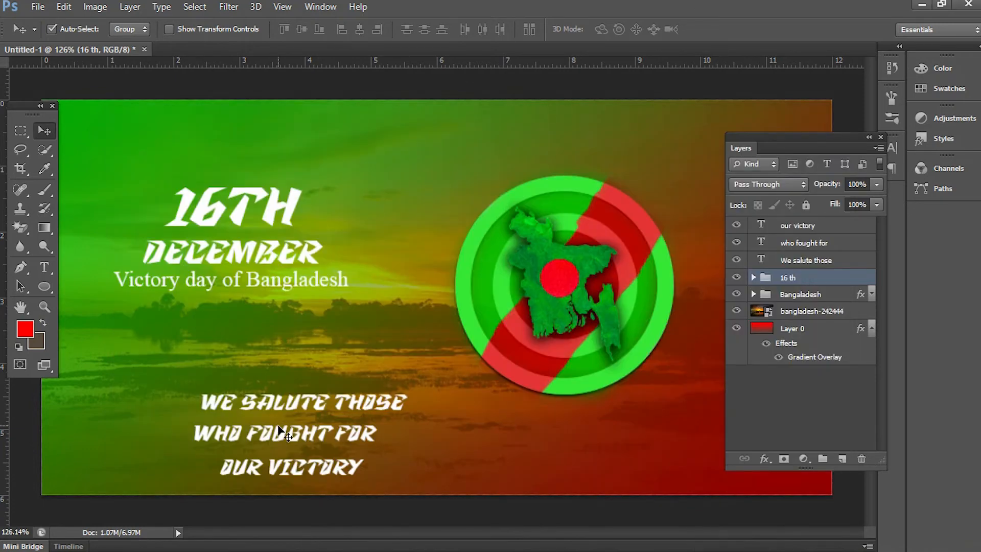
- Change the font of the "We salute those" text line to Astro Armada
left_click(817, 261)
left_click(821, 227, "shift")
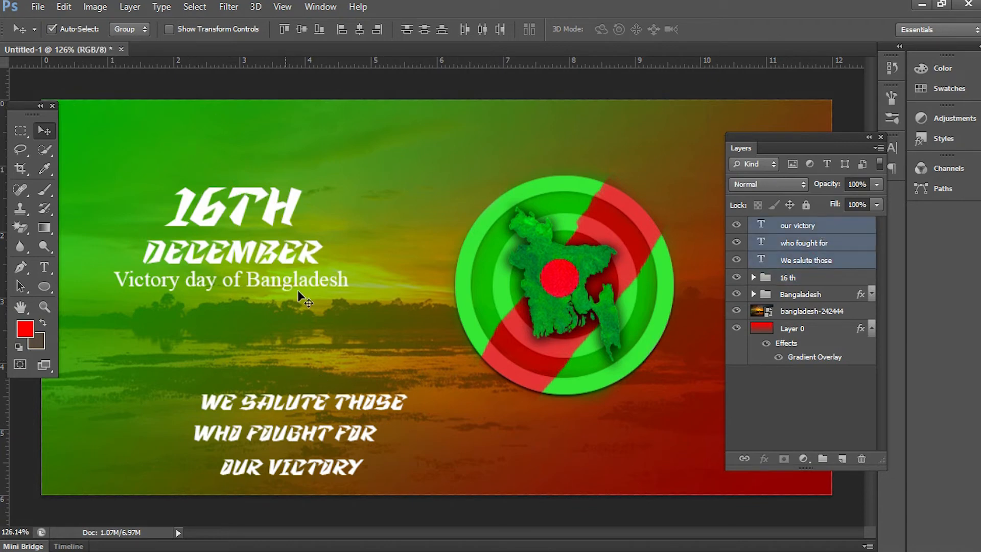
key("t")
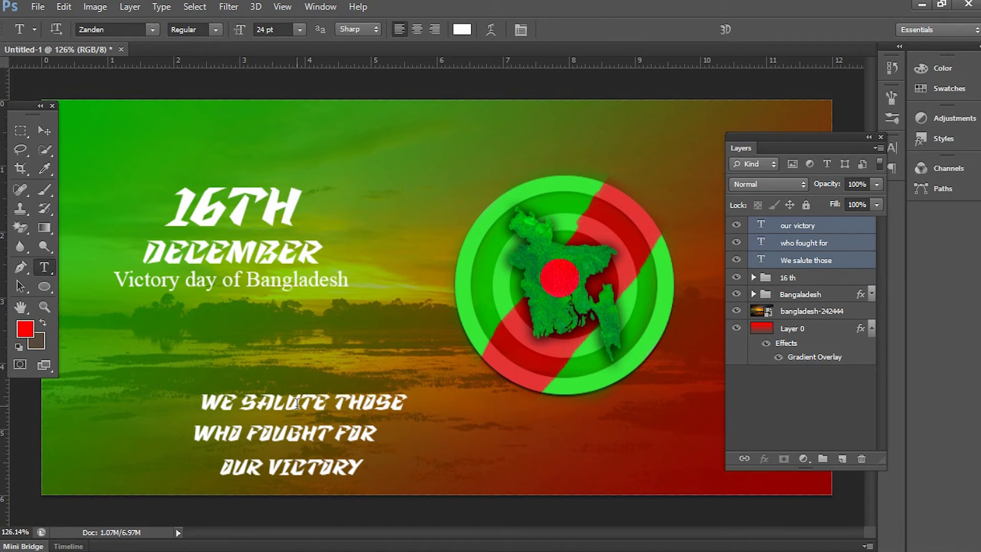
left_click(298, 402)
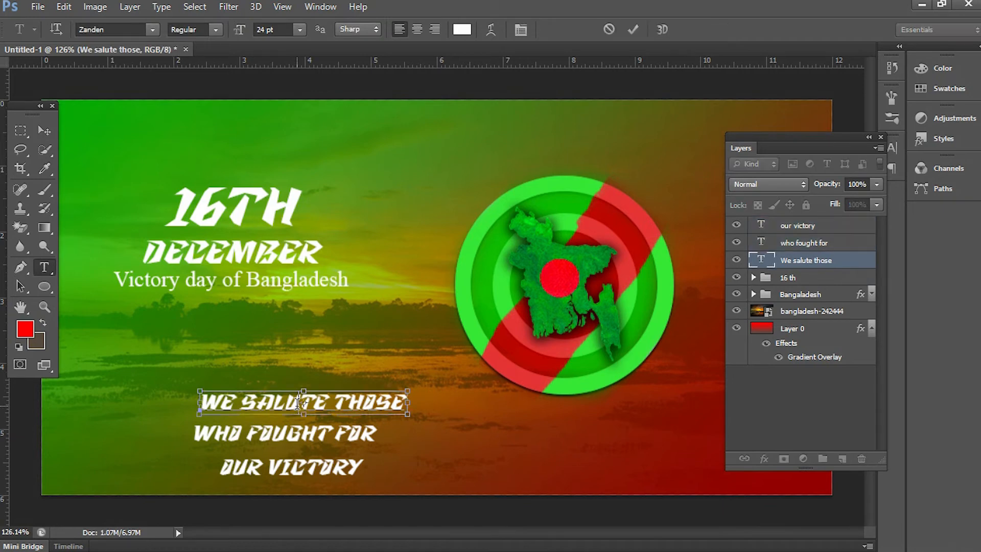
key("ctrl+a")
left_click(123, 30)
type("Ari")
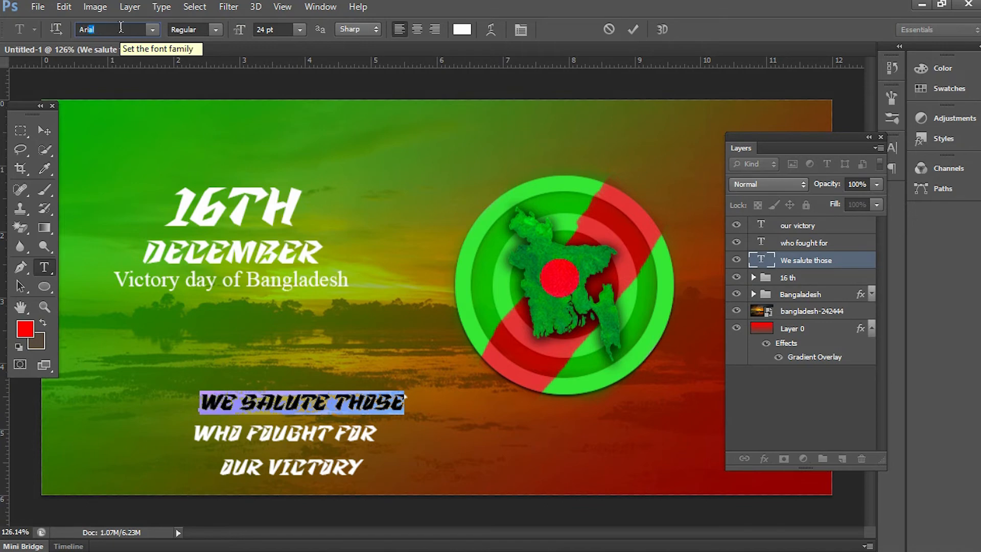
key("Return")
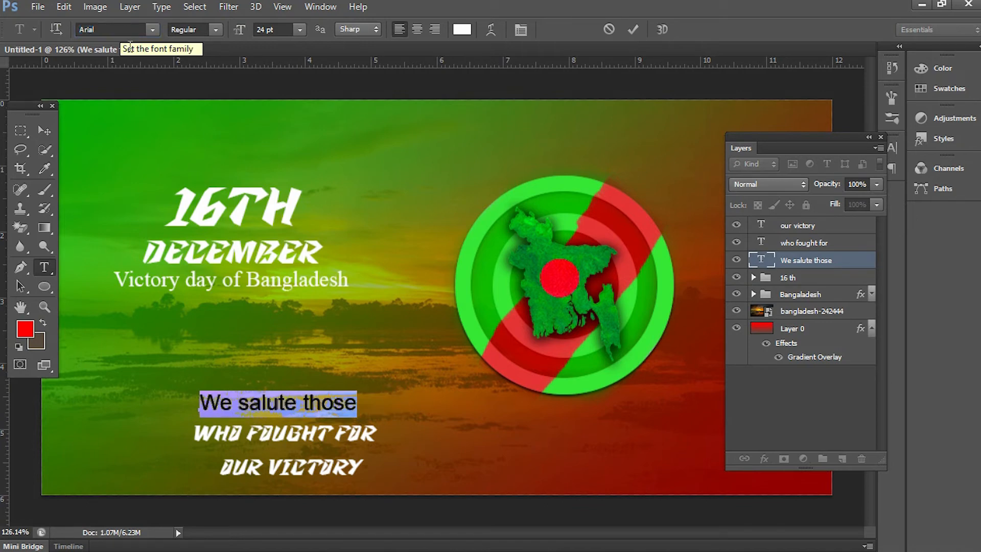
left_click(123, 29)
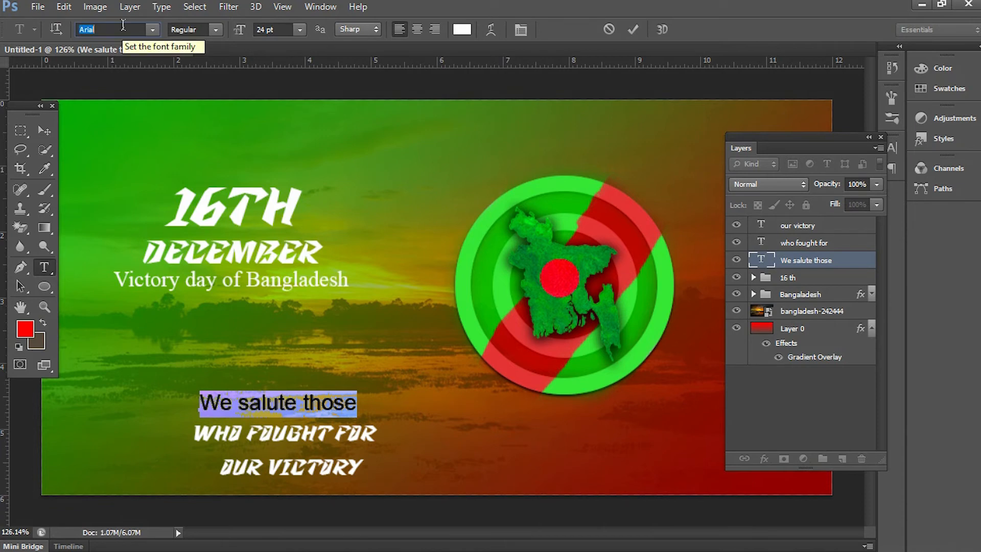
key("Down")
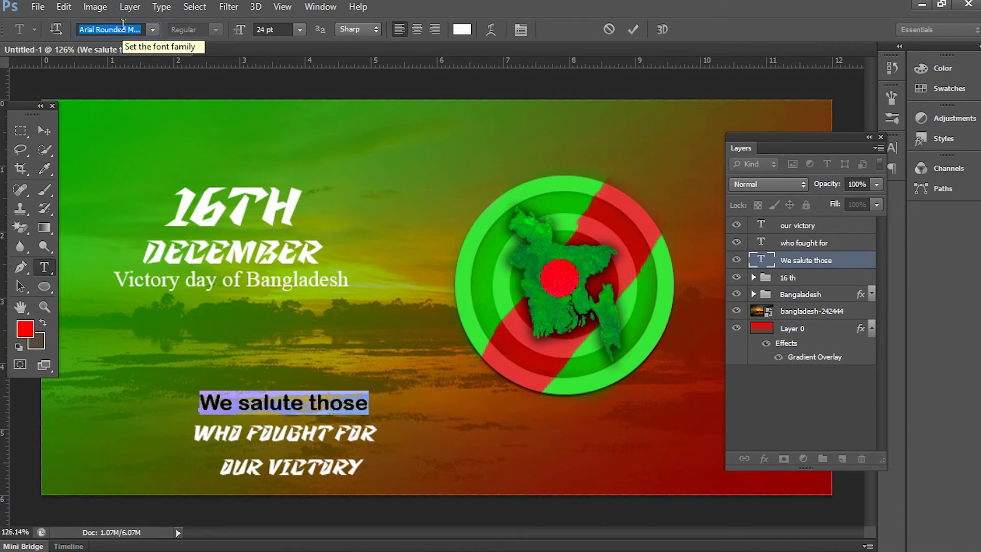
key("Down")
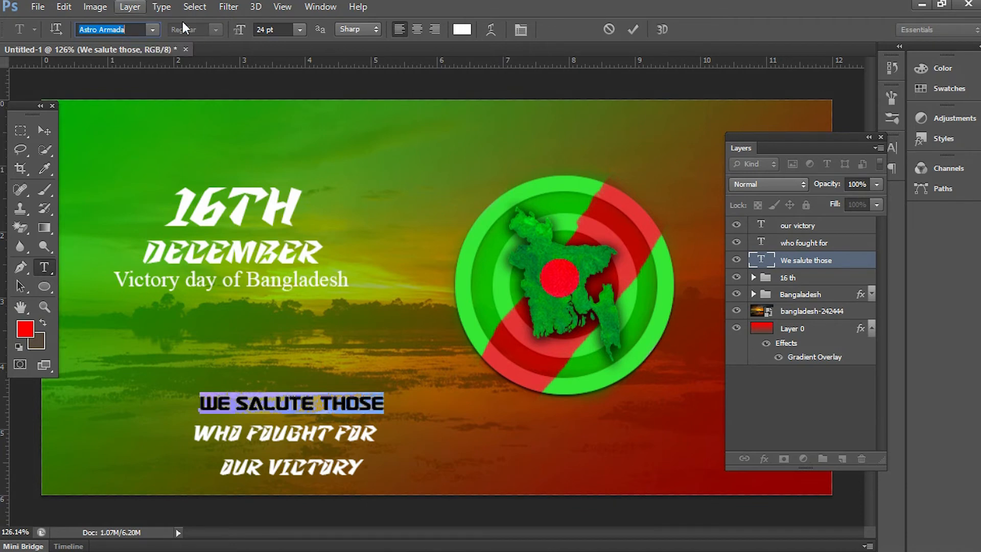
left_click(633, 31)
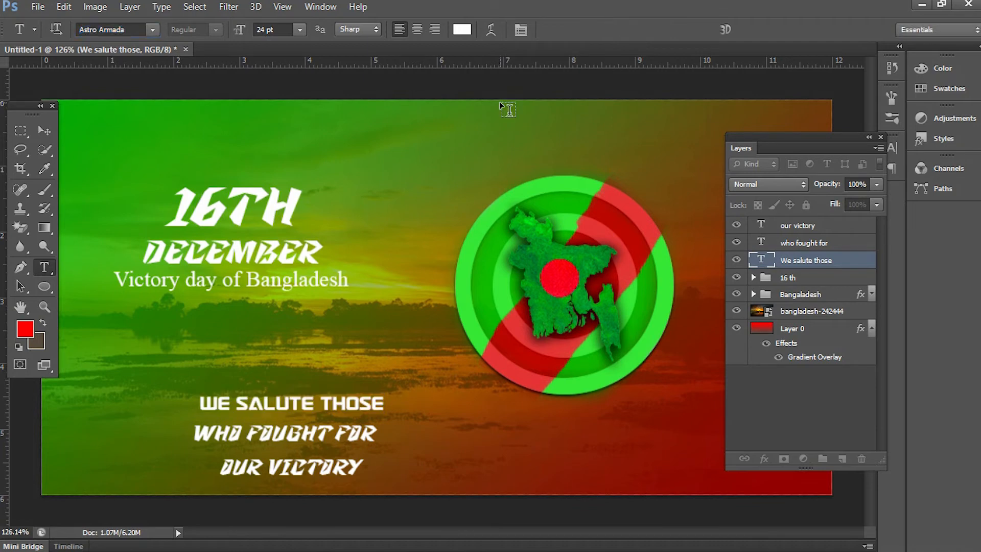
- Try to use the Eyedropper on "We salute those" to carry its look over to the "who fought for" line
left_click(236, 432)
double_click(236, 432)
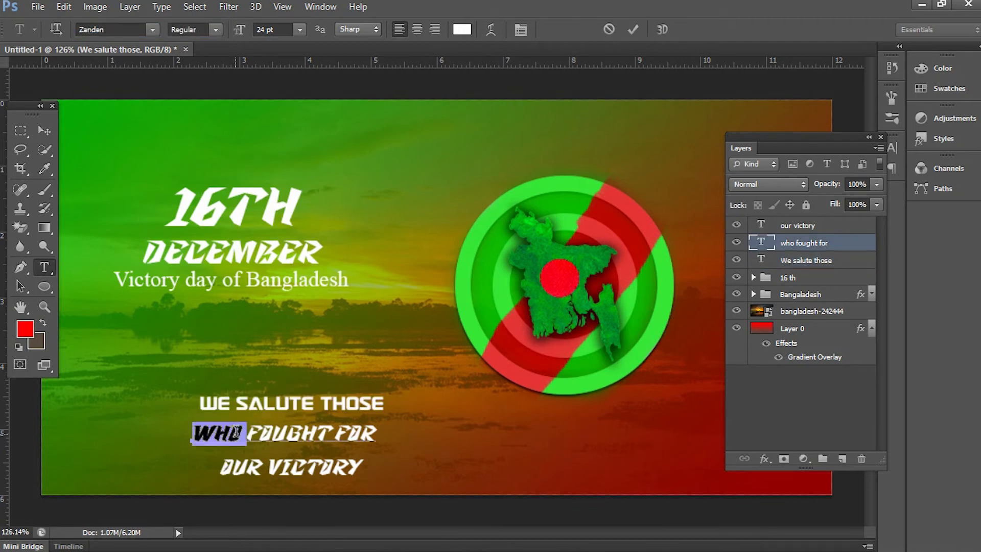
left_click(237, 431)
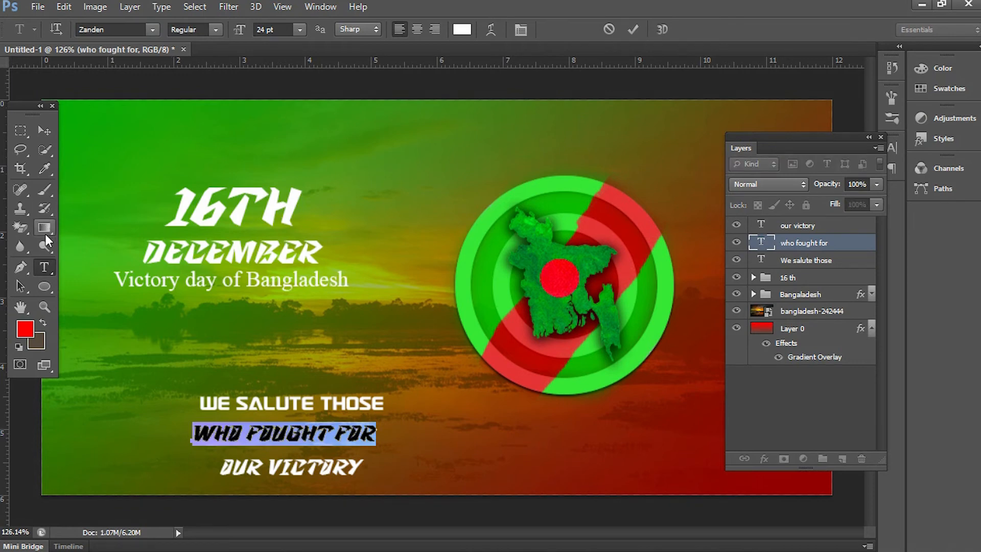
left_click(46, 168)
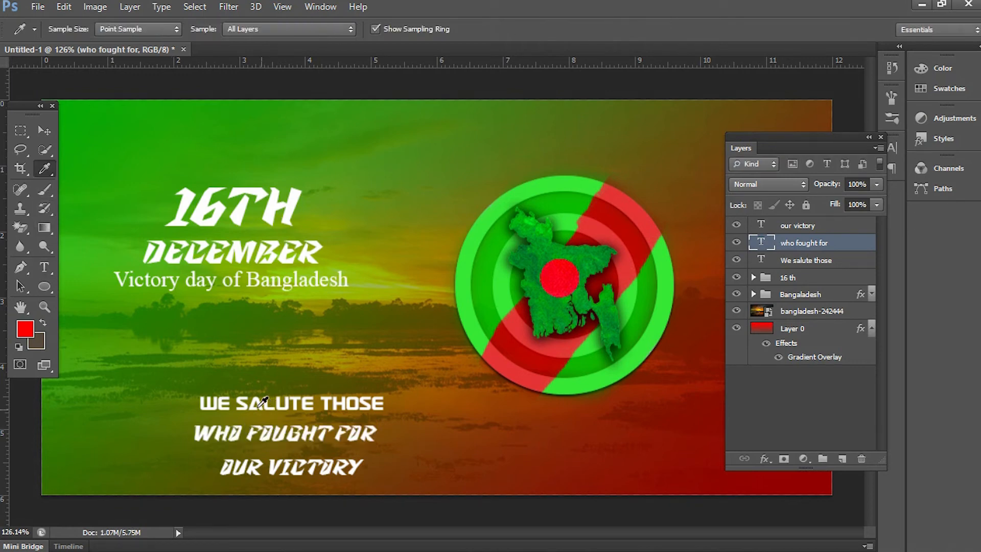
left_click(253, 404)
left_click(244, 402)
left_click(43, 130)
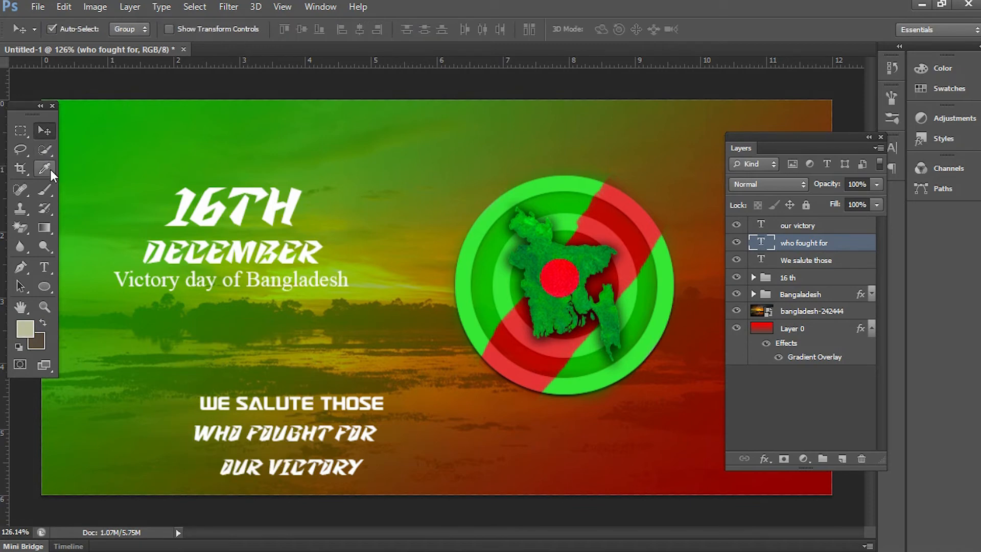
left_click(48, 170)
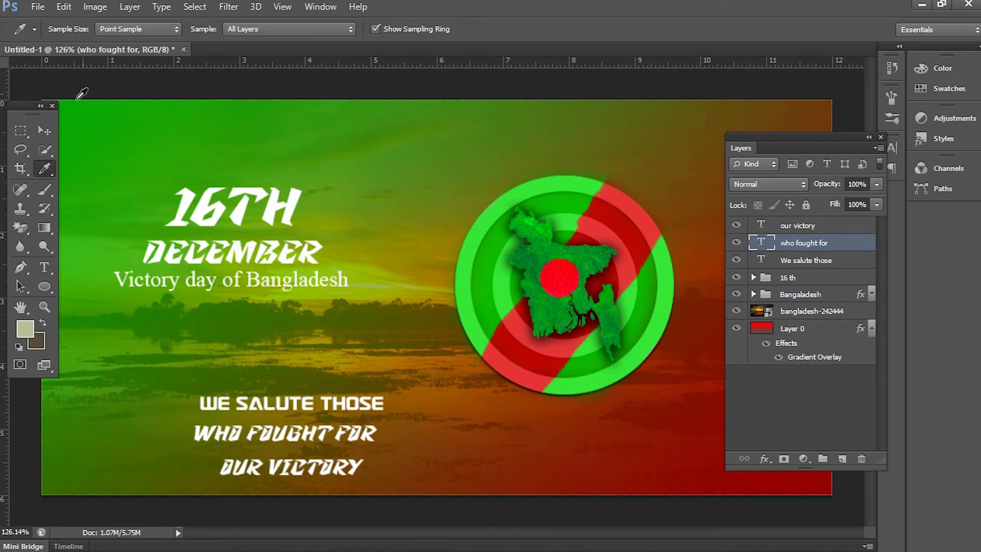
left_click(44, 131)
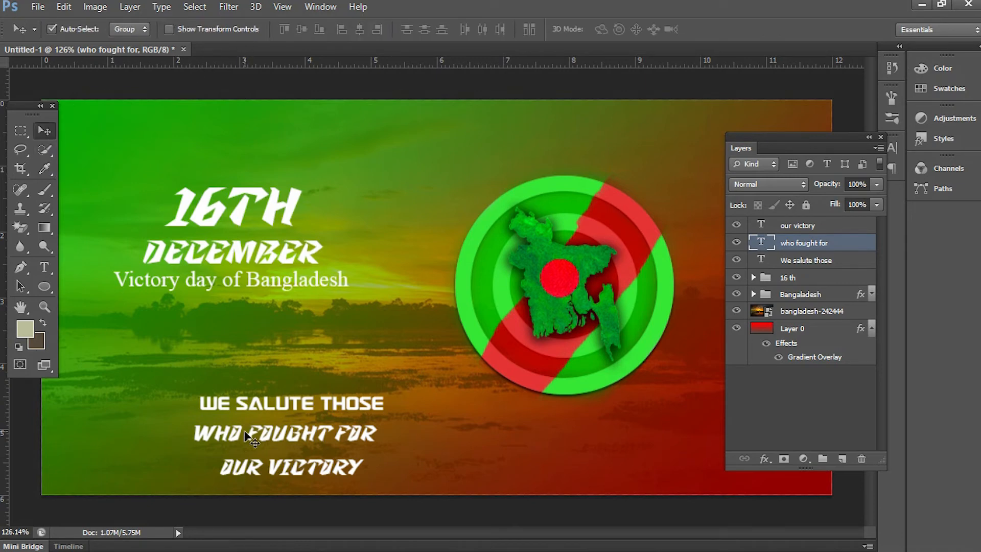
- Check the font of "We salute those" and set the whole "who fought for" line to Astro Armada
key("t")
left_click(237, 401)
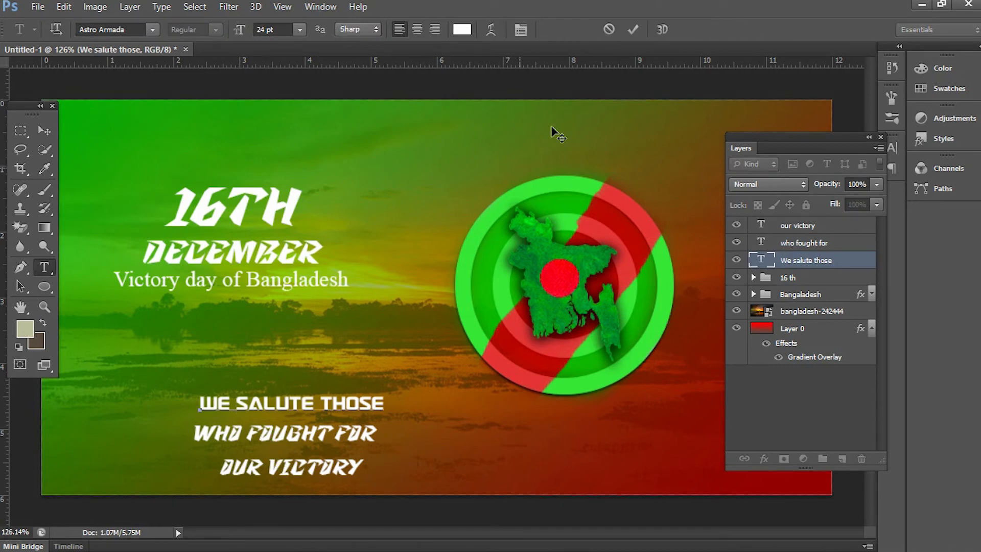
left_click(303, 433)
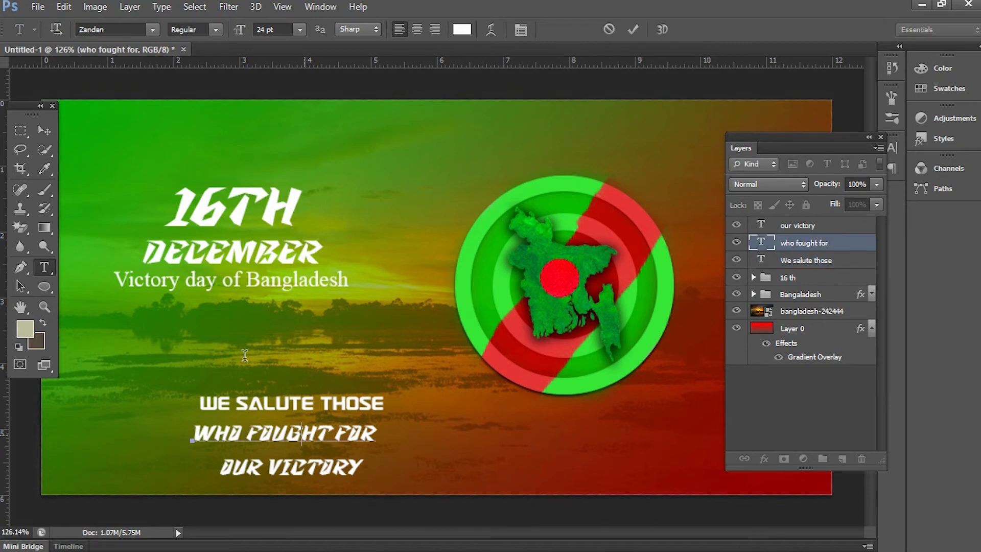
key("ctrl+a")
left_click(122, 28)
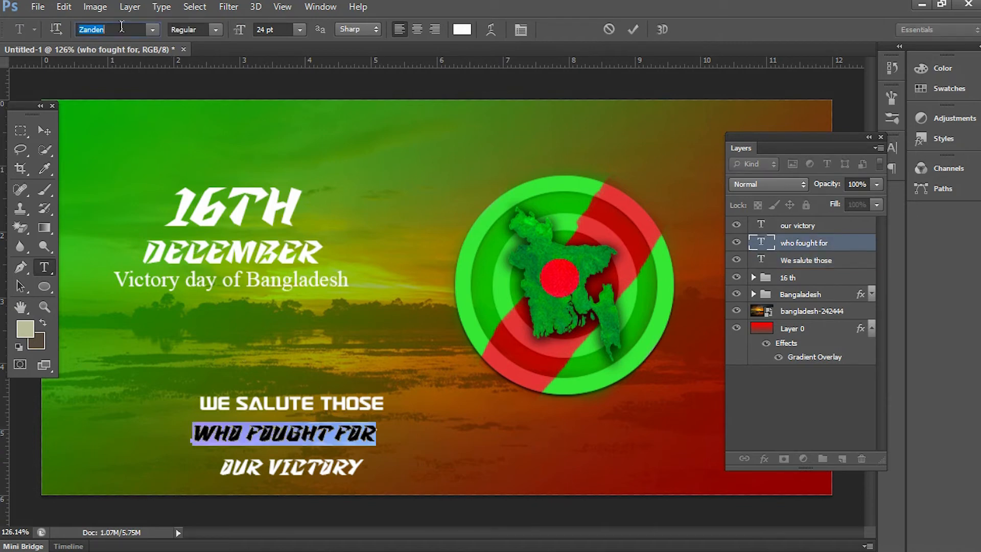
type("Astro Armada")
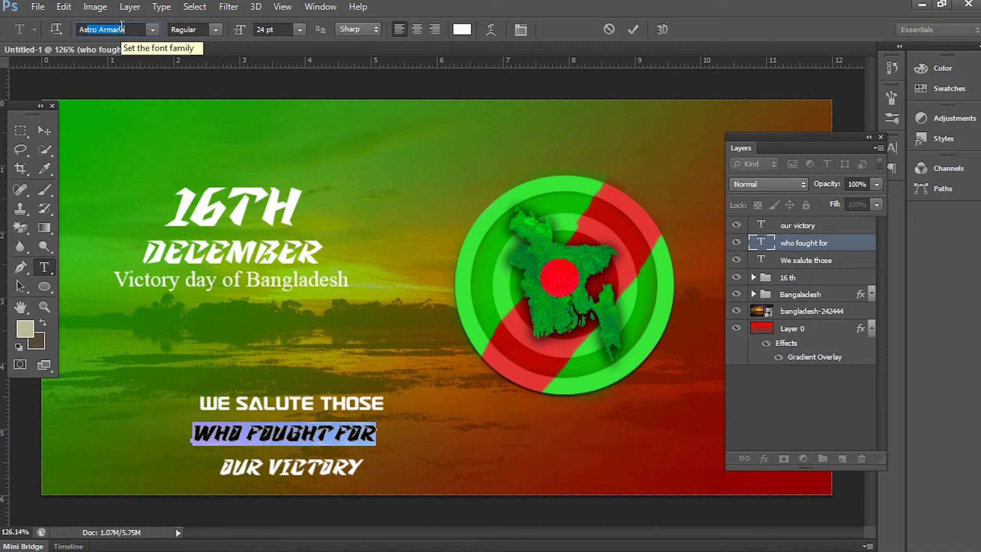
key("Return")
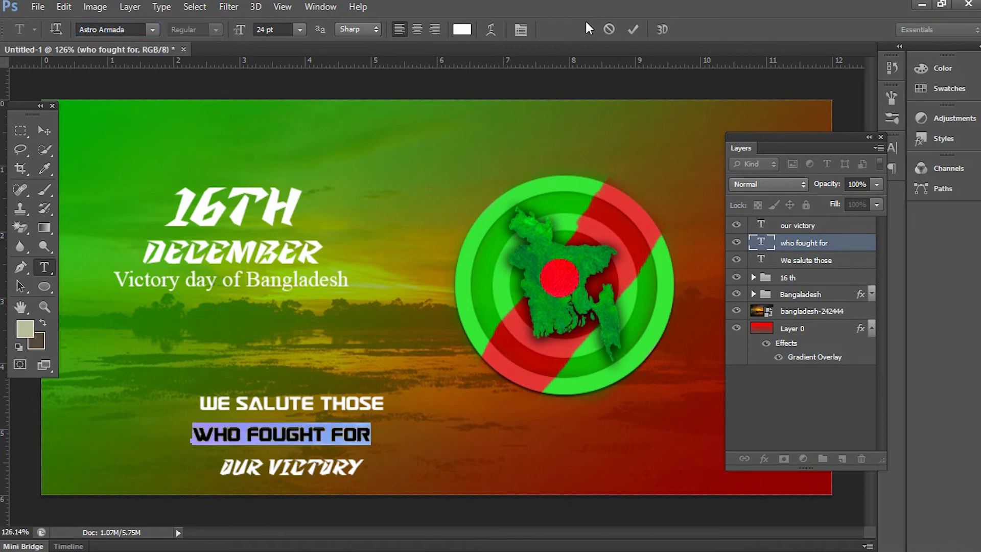
left_click(633, 29)
- Change the font of the whole "our victory" text line to Astro Armada
left_click(311, 462)
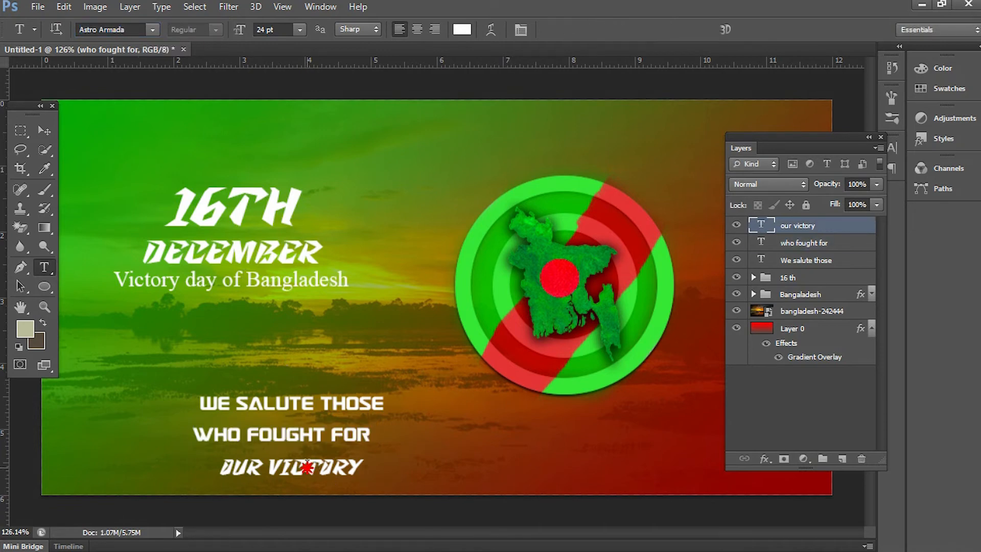
double_click(307, 467)
key("ctrl+a")
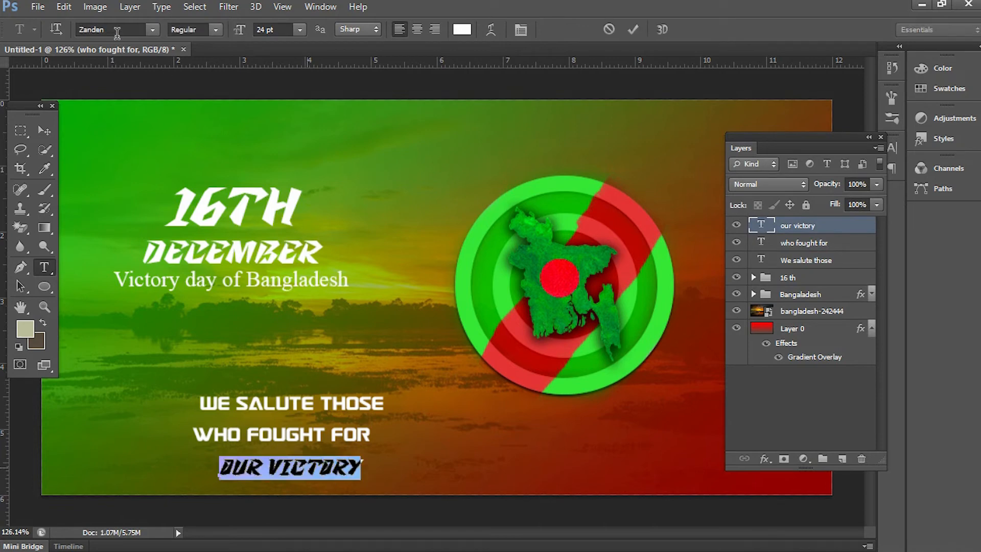
left_click(118, 35)
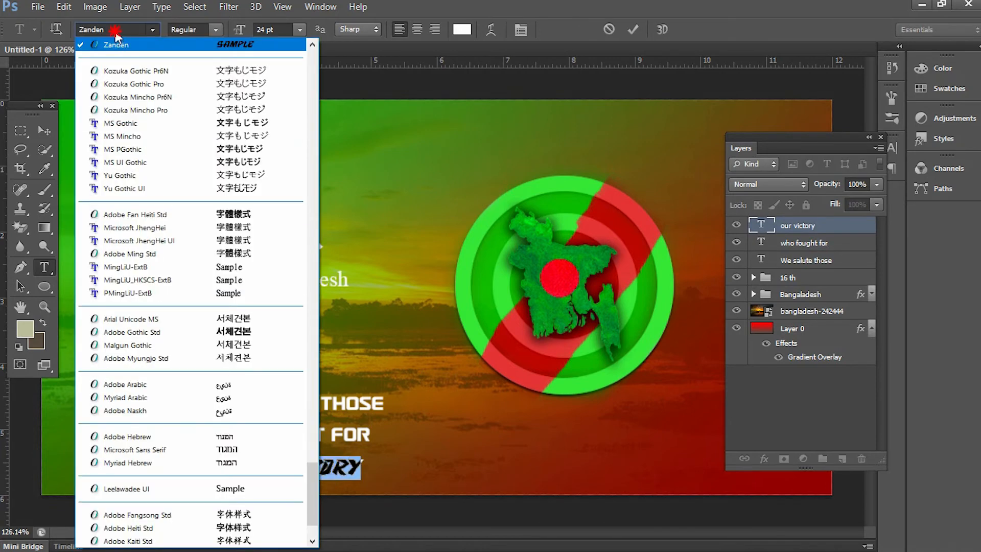
left_click(115, 31)
type("Astro Armada")
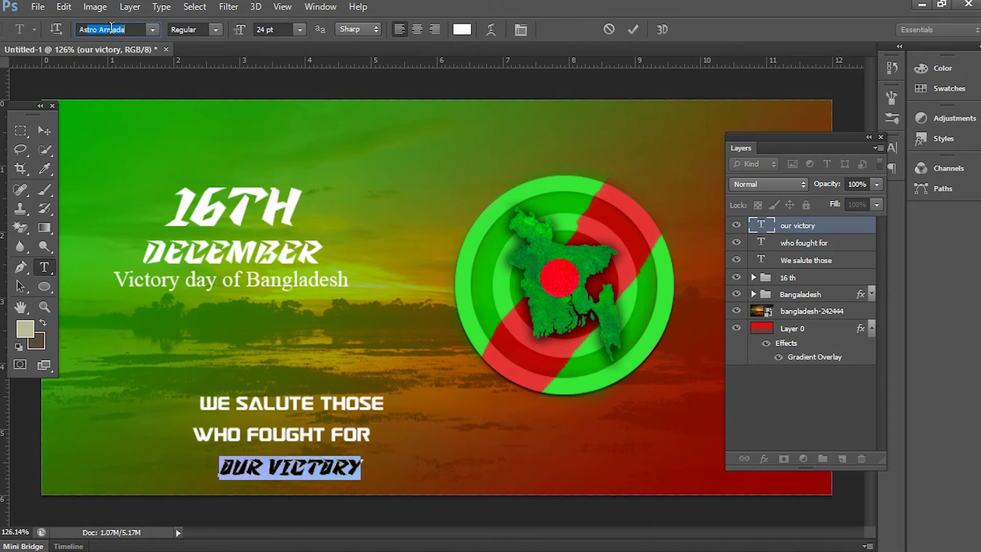
key("Return")
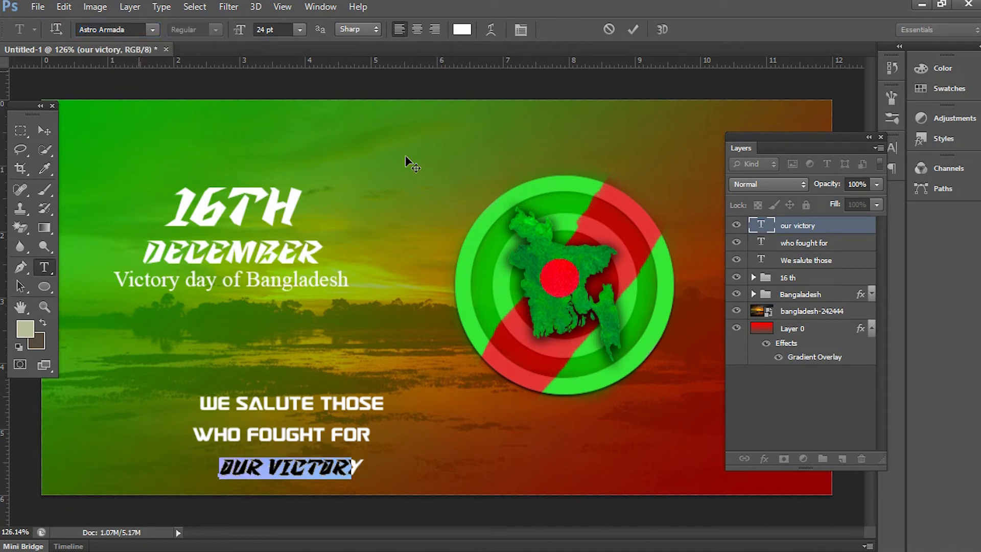
left_click(634, 32)
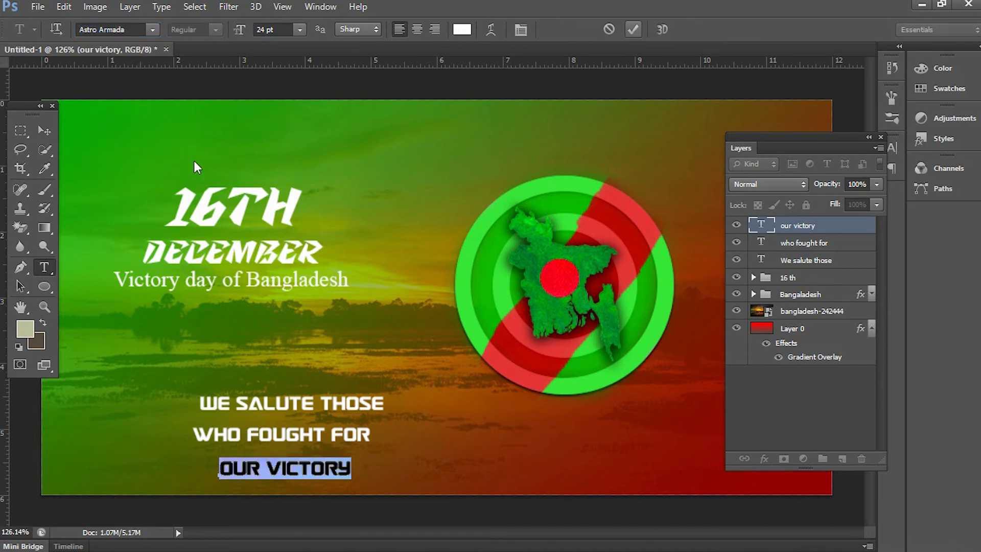
left_click(44, 129)
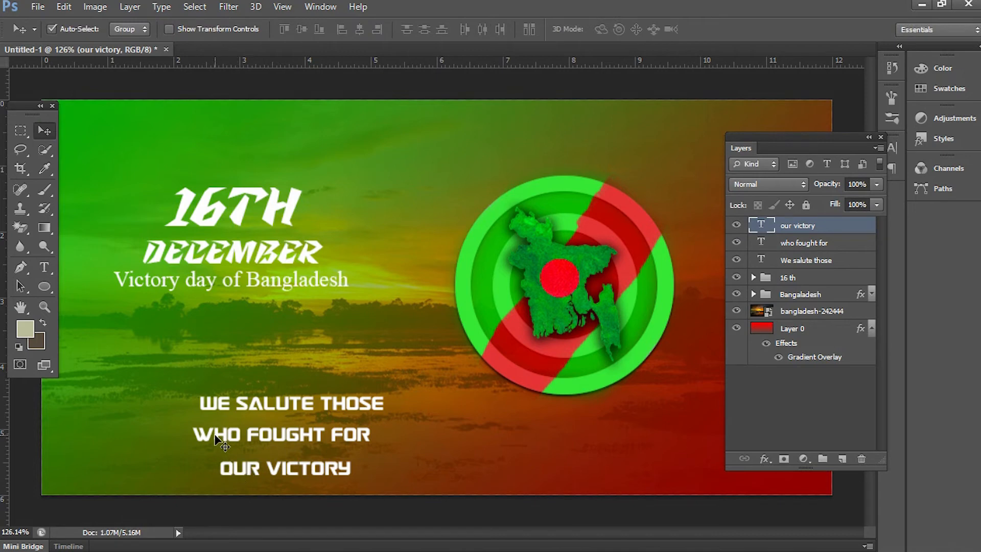
- Enlarge only the initial W of "We salute those" to 60 pt
key("t")
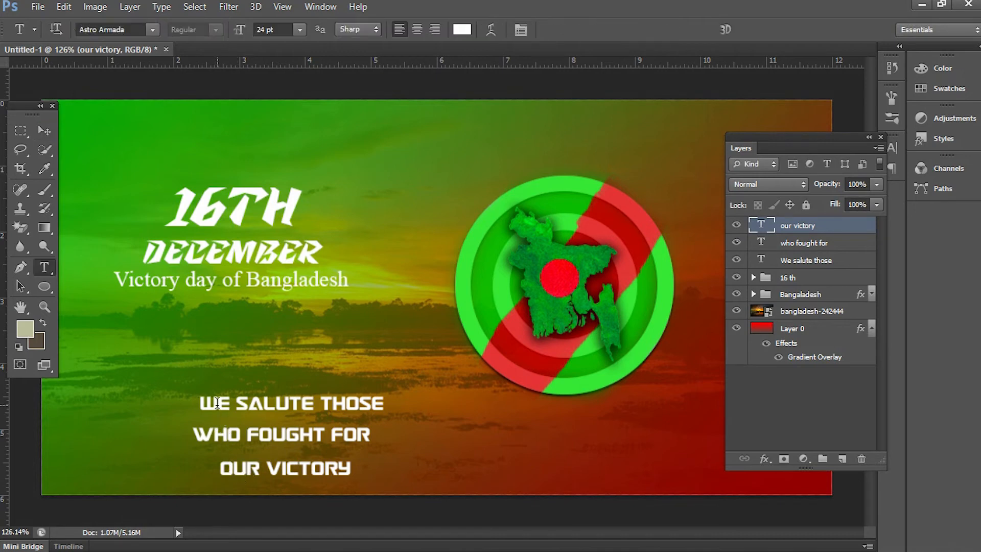
left_click_drag(217, 406, 199, 404)
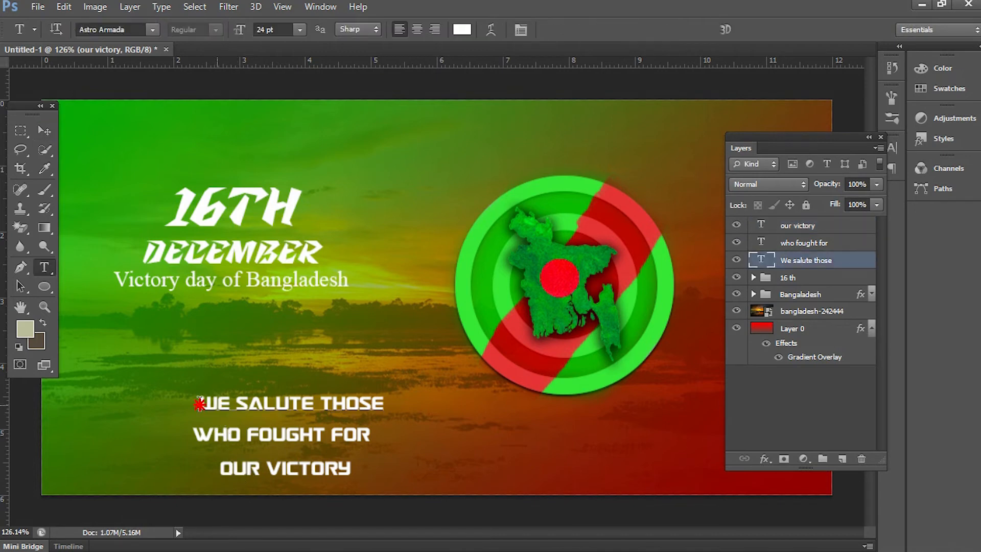
left_click(297, 30)
left_click(287, 259)
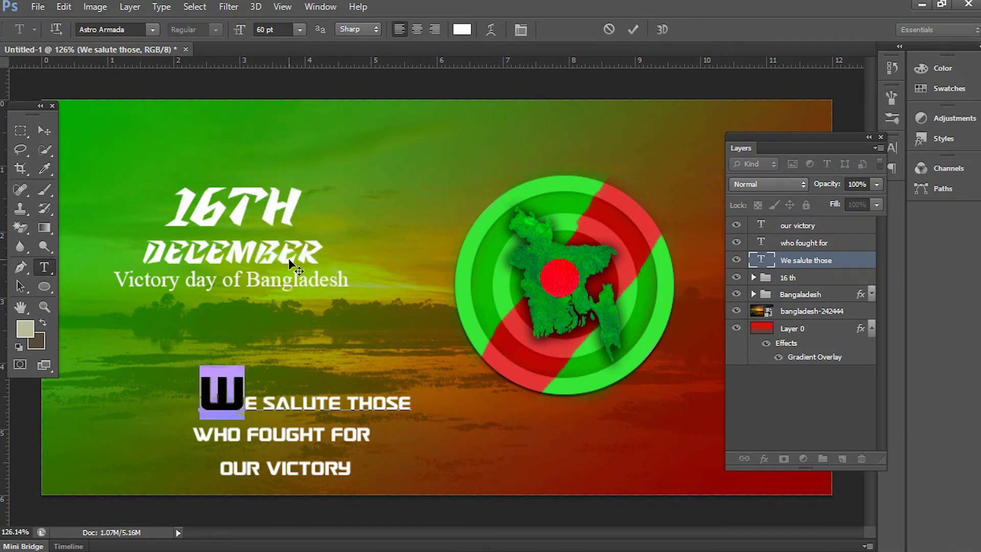
- Undo the 60 pt enlargement of the initial W in "We salute those"
key("ctrl+z")
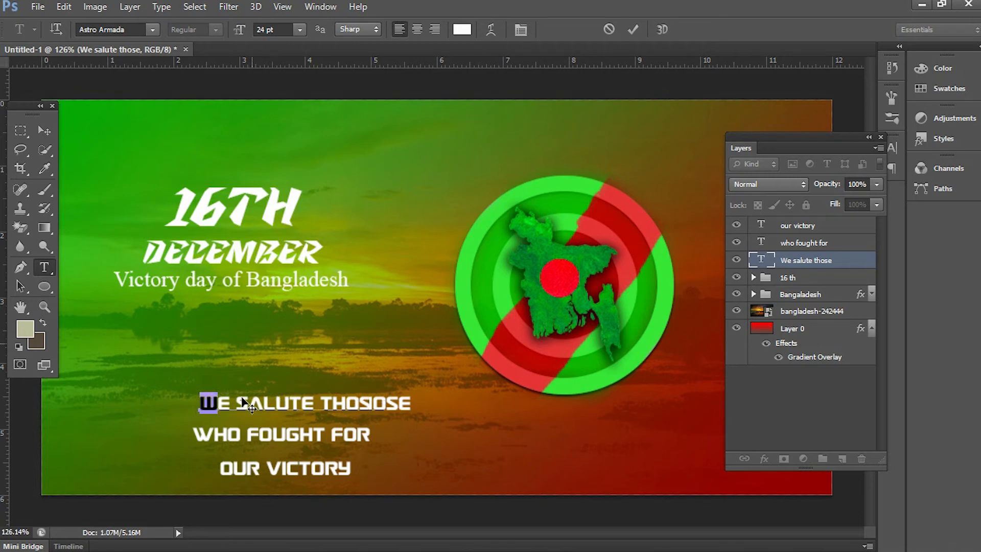
left_click(636, 30)
left_click(190, 433)
left_click_drag(190, 434, 214, 434)
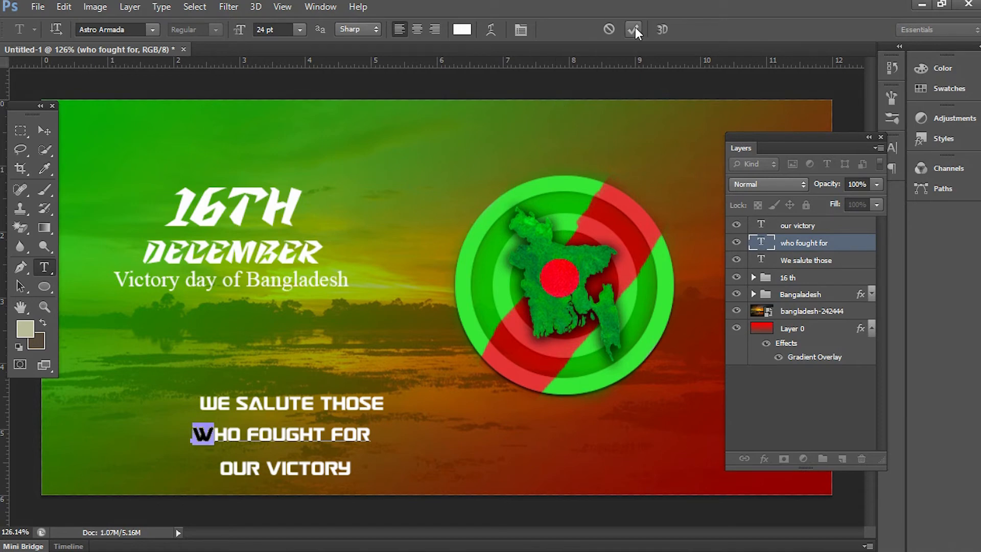
left_click(221, 400)
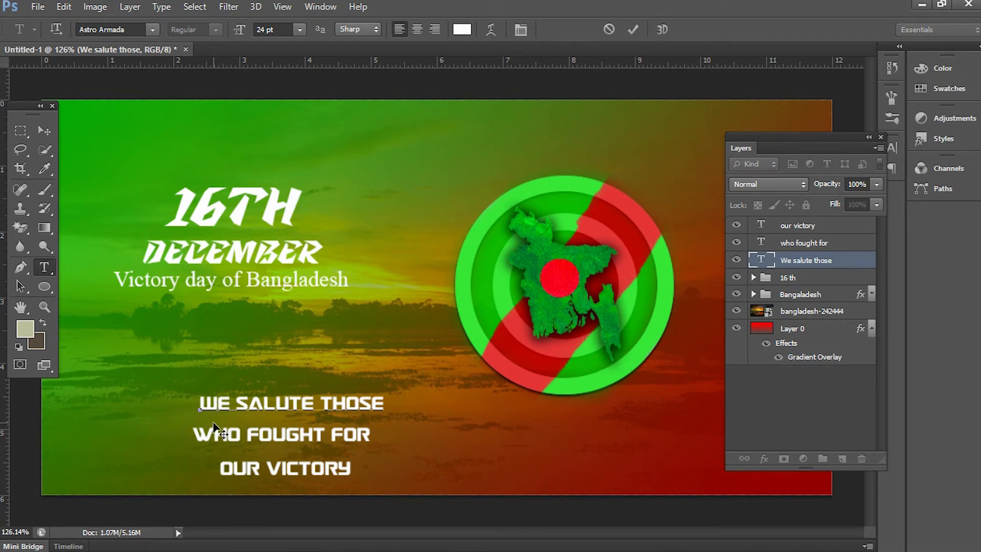
left_click(636, 31)
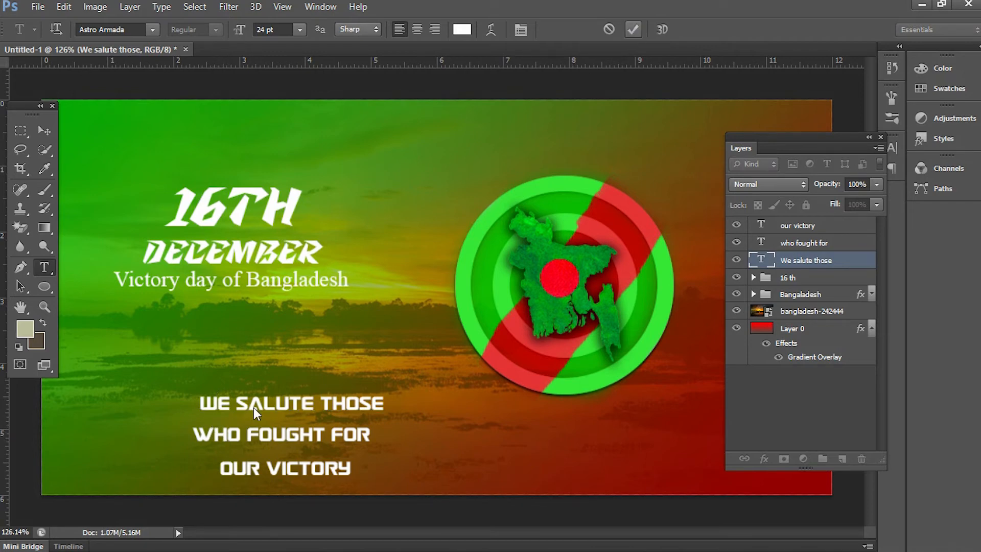
- Replace the initial letter of "who fought for" with a capital W and enlarge only that letter to 60 pt
left_click(212, 434)
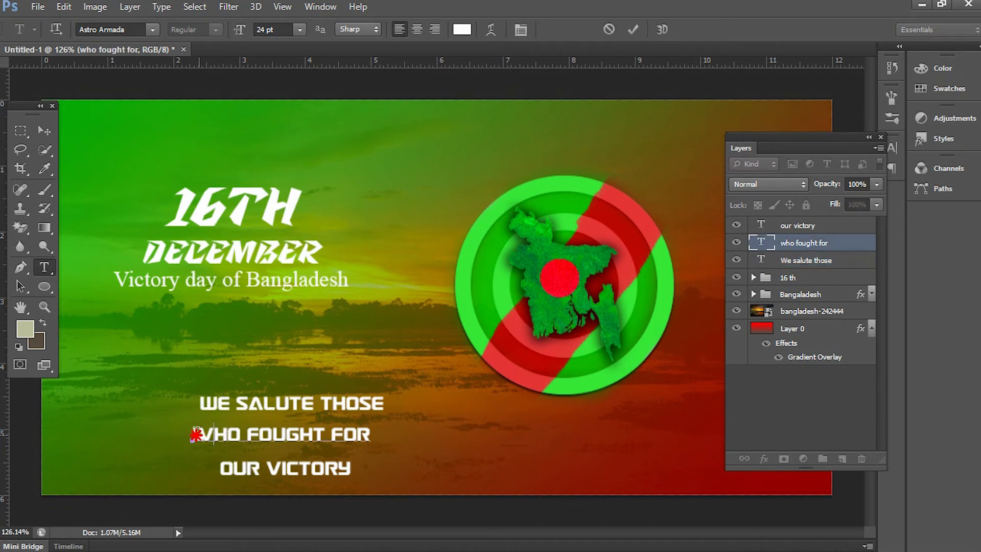
left_click_drag(197, 433, 193, 433)
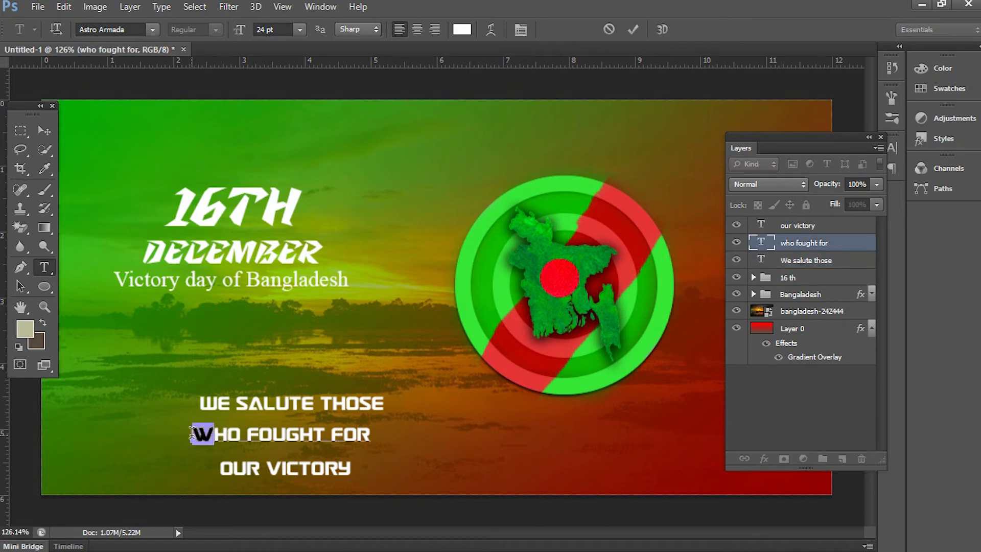
type("W")
left_click(209, 433)
left_click_drag(209, 434, 191, 434)
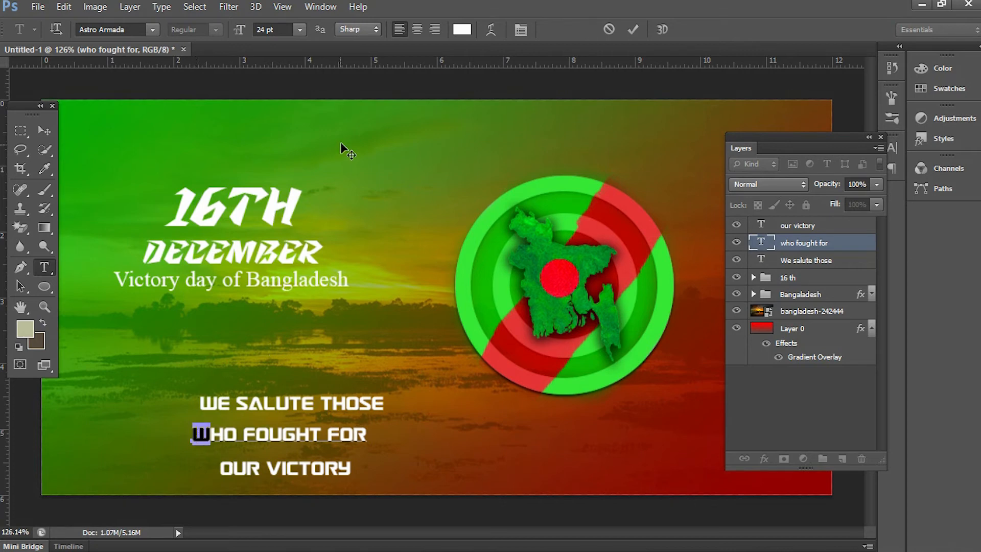
left_click(301, 29)
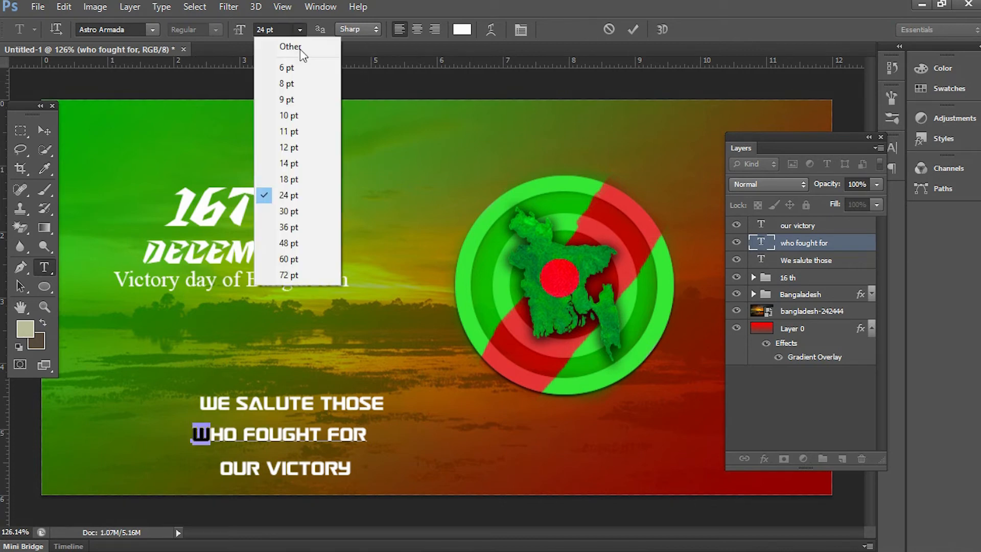
left_click(292, 254)
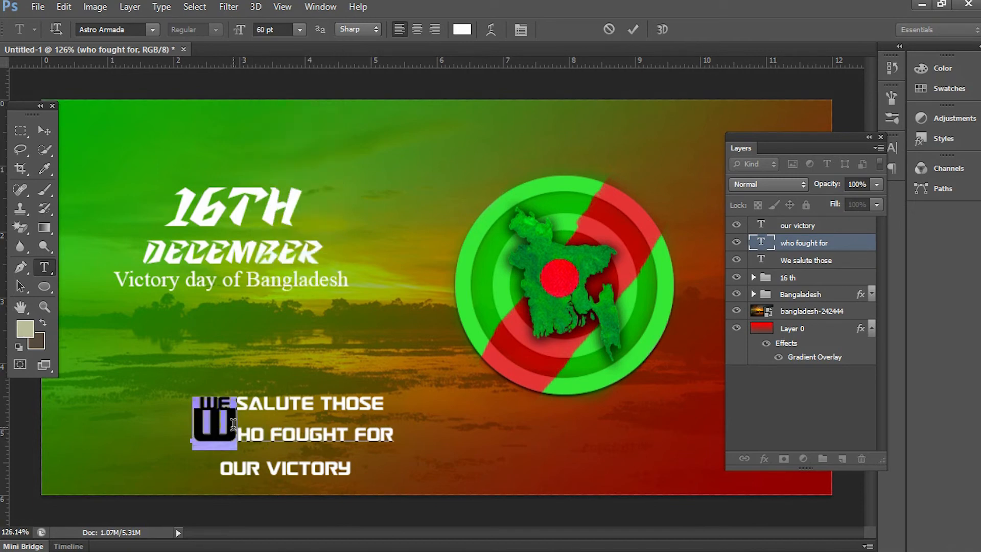
left_click(233, 423)
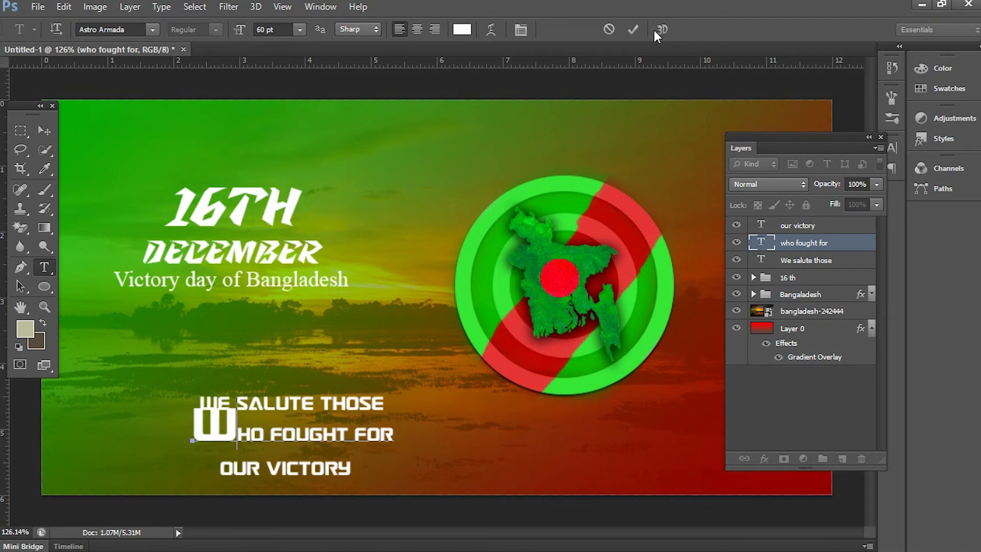
key("ctrl+Return")
key("v")
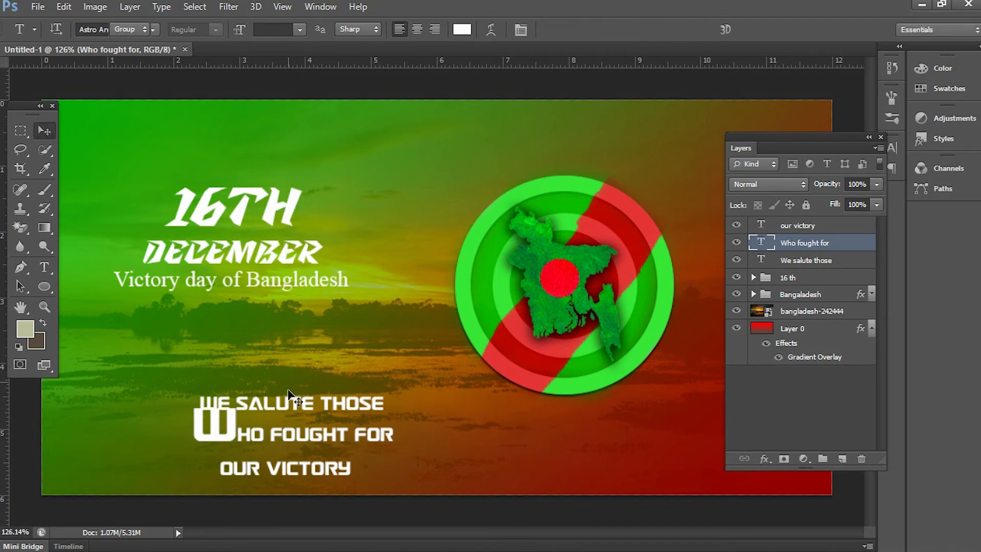
- Try to move "We salute those" beside the enlarged W and remove the extra letter
left_click_drag(293, 404, 331, 417)
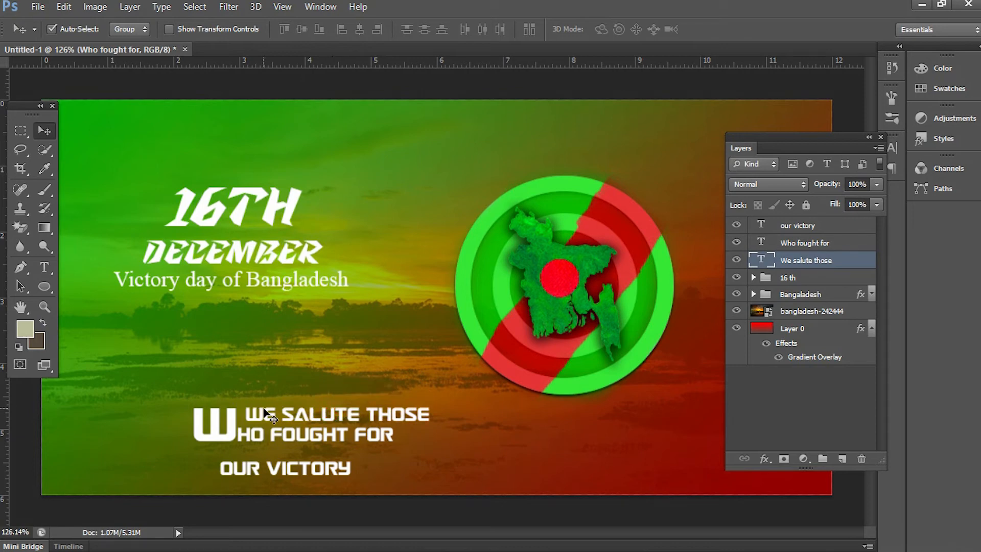
key("y")
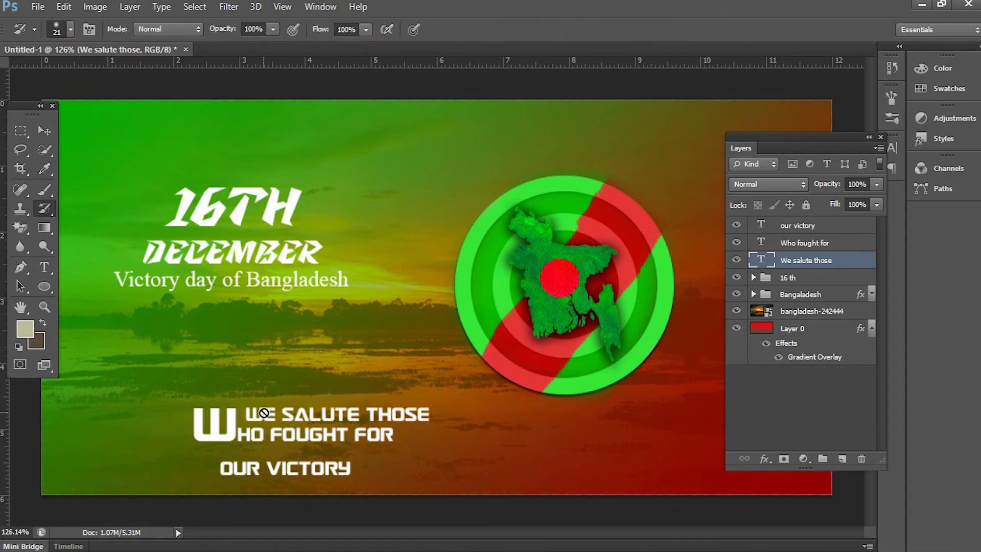
key("t")
left_click(264, 422)
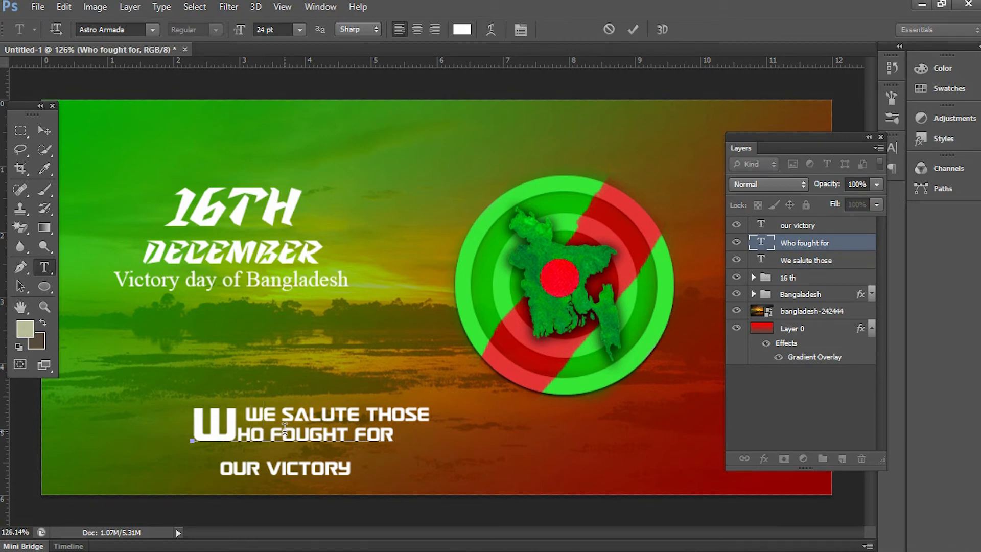
key("BackSpace")
key("ctrl")
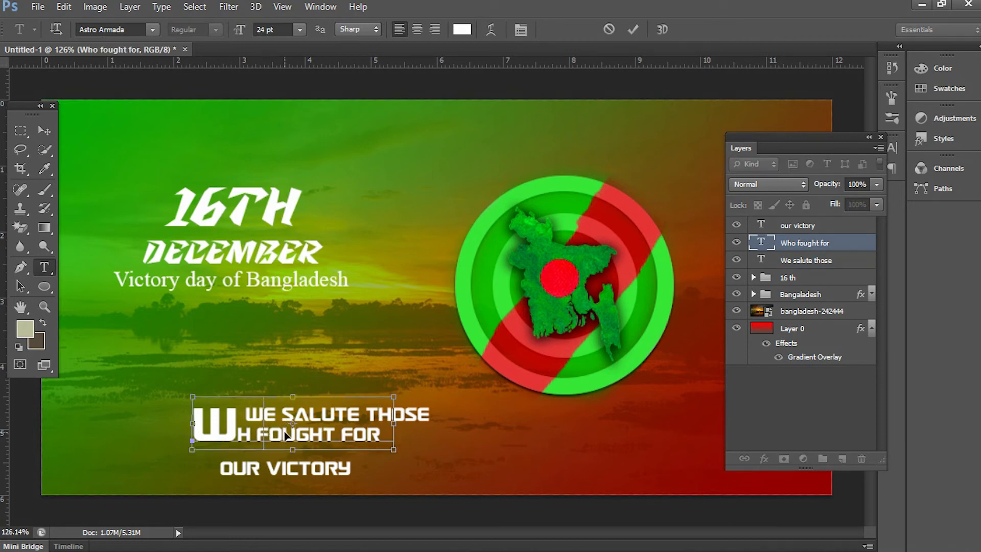
key("ctrl+z")
left_click(614, 27)
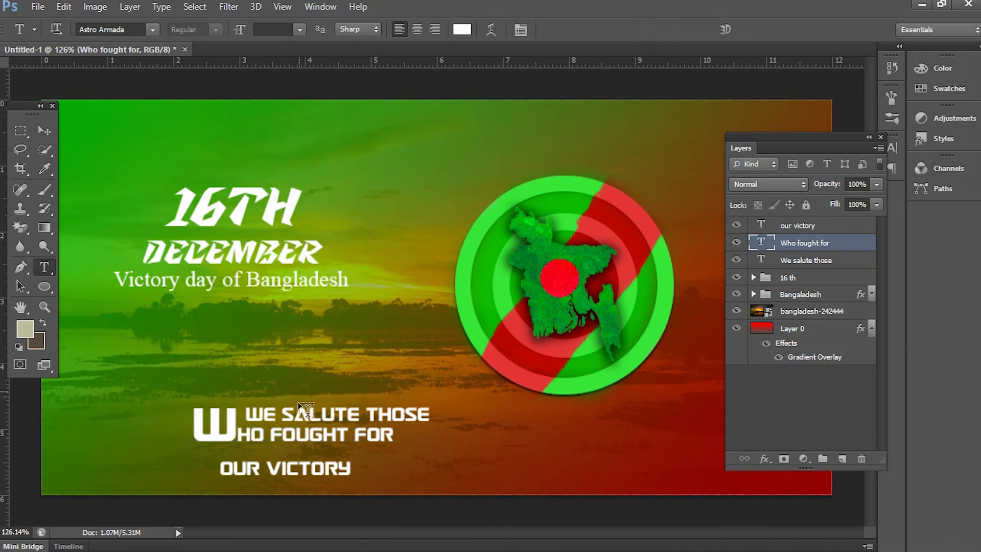
- Delete the initial W from the "We salute those" text line
left_click_drag(302, 413, 204, 397)
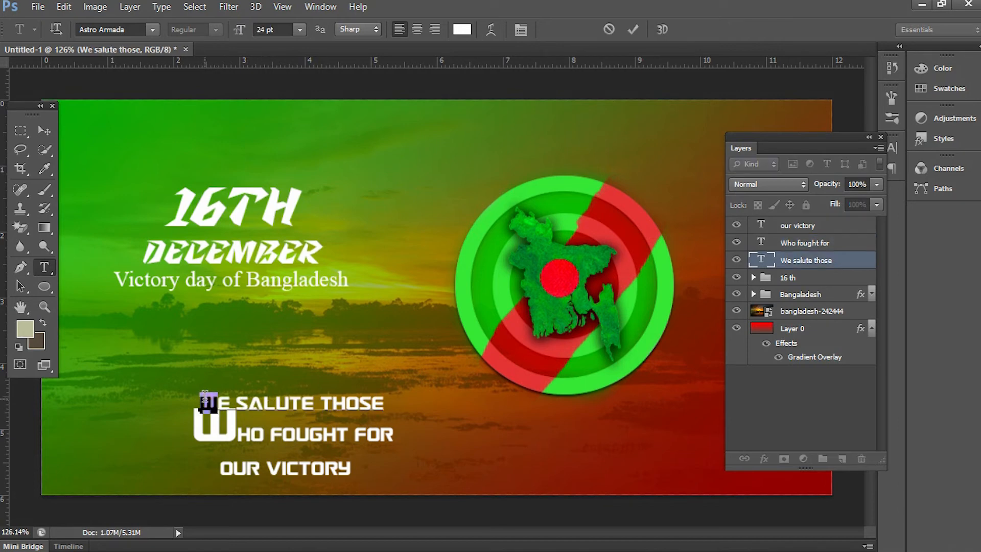
key("BackSpace")
left_click(636, 32)
- Move "e salute those" just above "ho fought for" so both lines share the enlarged W
left_click(44, 130)
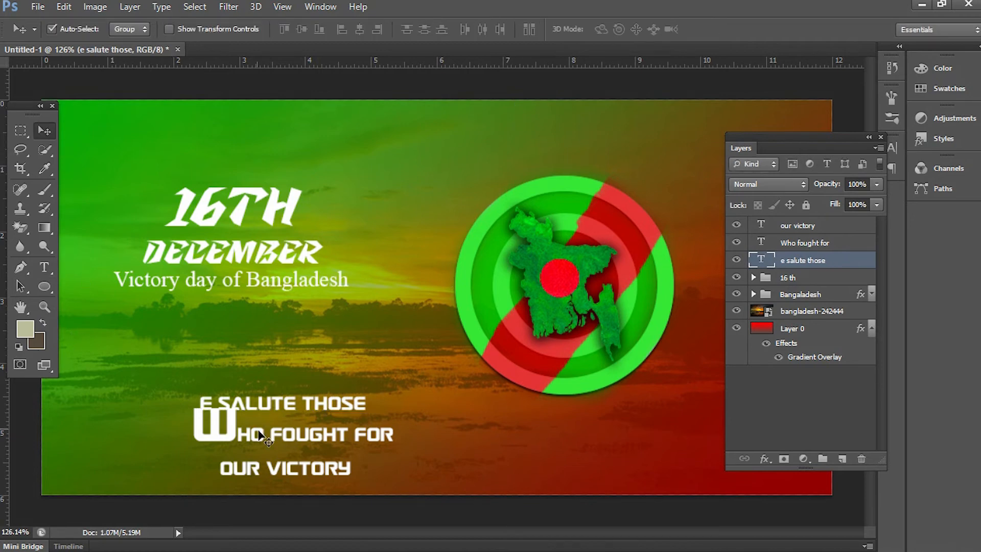
left_click_drag(262, 406, 297, 419)
mouse_move(299, 420)
left_mouse_down()
mouse_move(292, 399)
mouse_move(291, 418)
left_mouse_up()
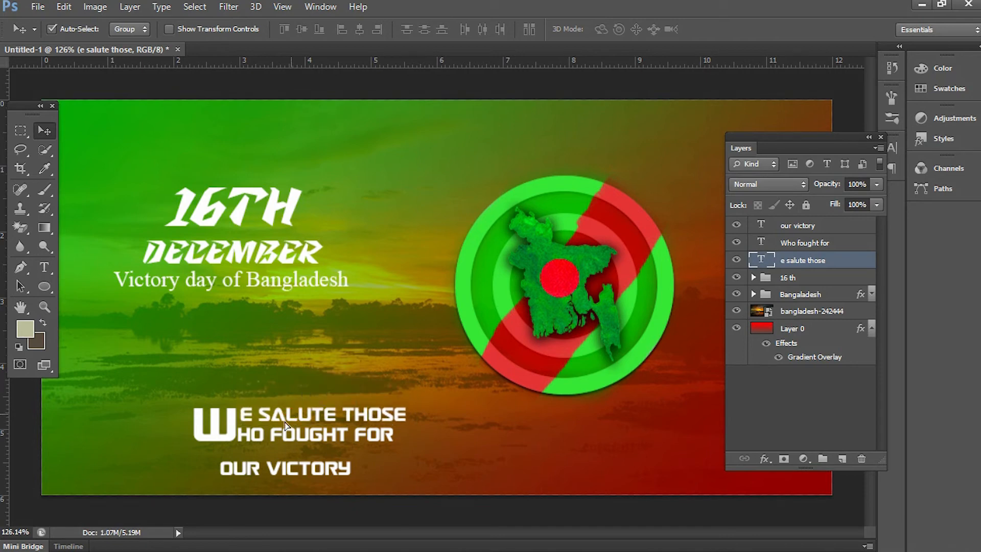
- Enlarge the shared initial W of "Who fought for" to 72 pt
key("t")
left_click_drag(231, 423, 194, 424)
left_click(300, 30)
left_click(283, 276)
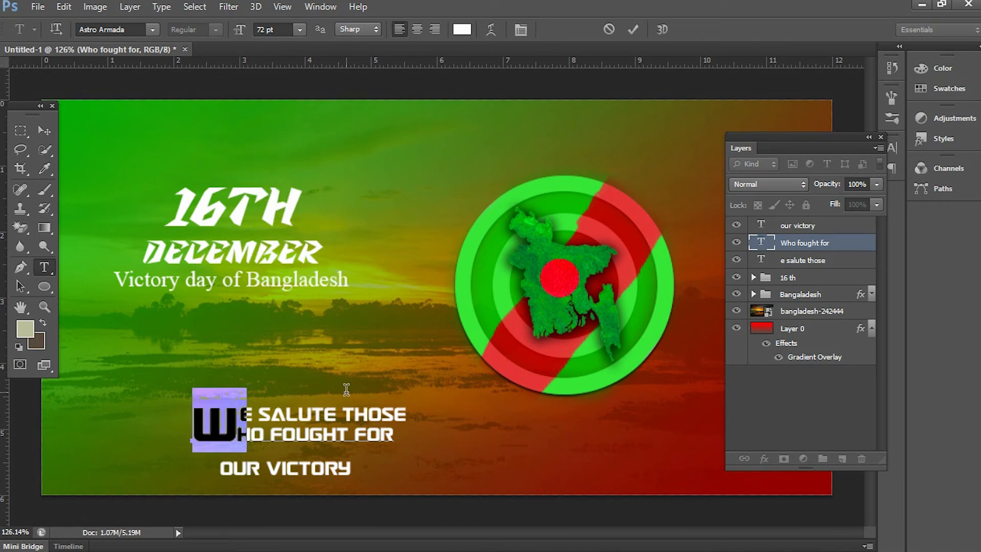
left_click(44, 130)
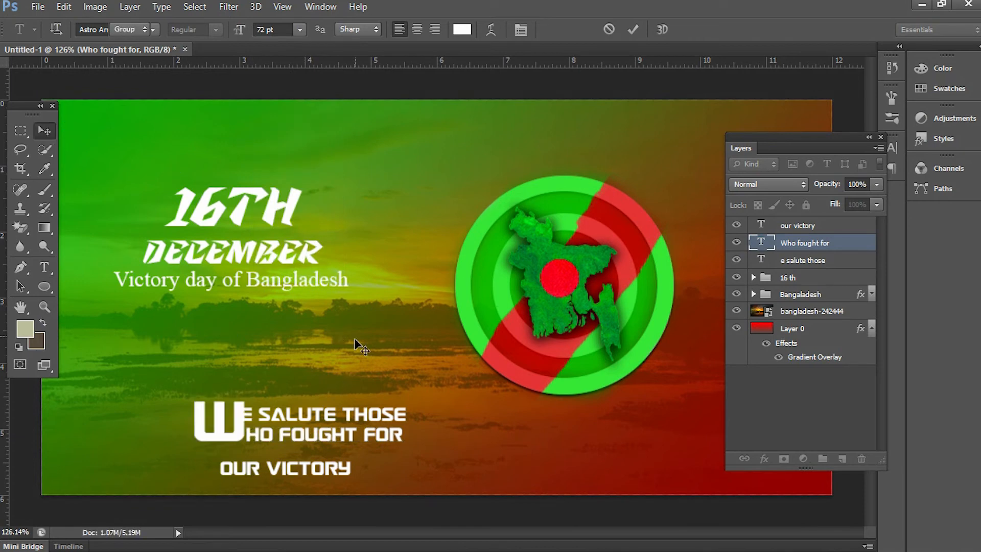
- Shift the "Who fought for" line slightly left and down so its large W fits against "e salute those"
mouse_move(312, 412)
left_mouse_down()
mouse_move(325, 413)
mouse_move(302, 415)
left_mouse_up()
key("Down")
key("Down")
key("Down")
key("Down")
key("Down")
key("Up")
key("Up")
key("Down")
key("Down")
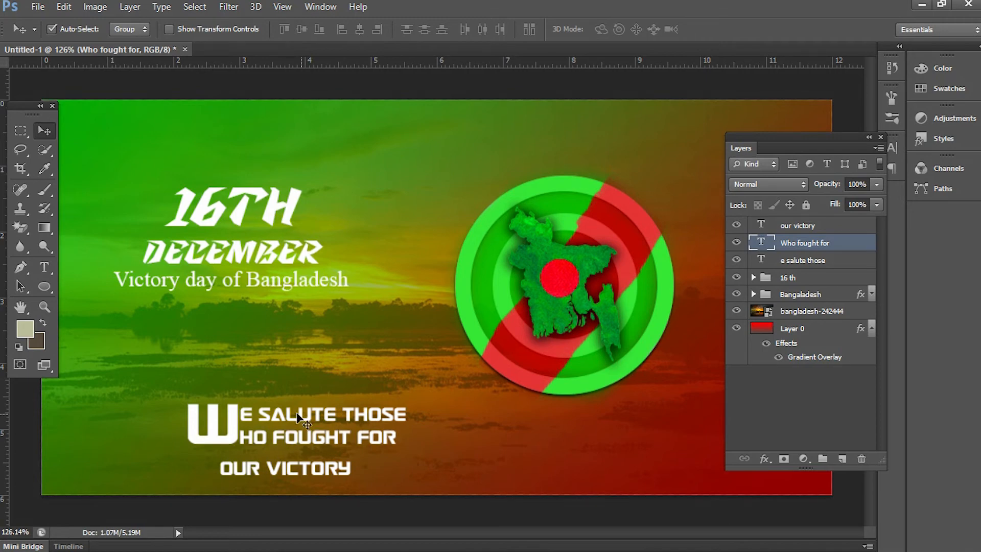
- Enlarge only the final y of the "our victory" text line to 72 pt
left_click(289, 474)
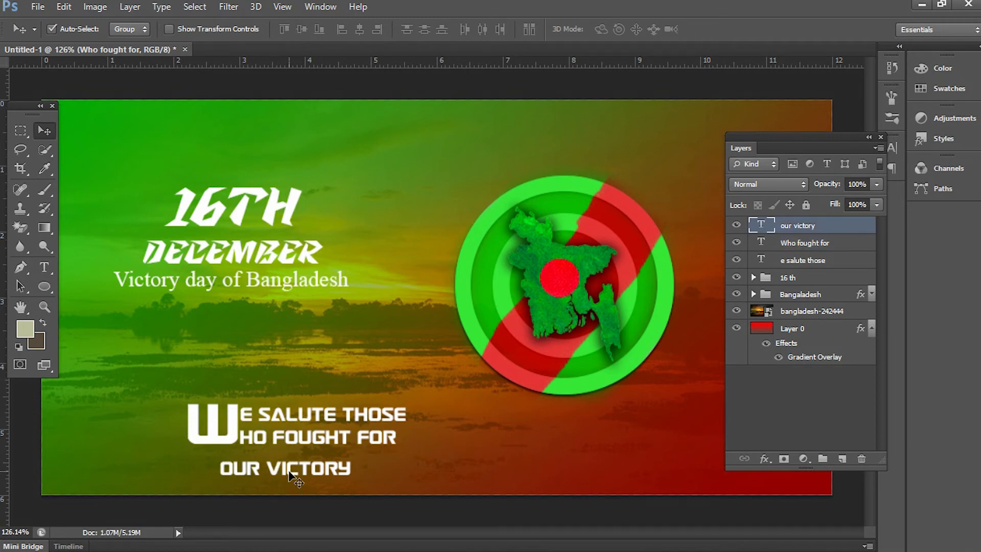
key("t")
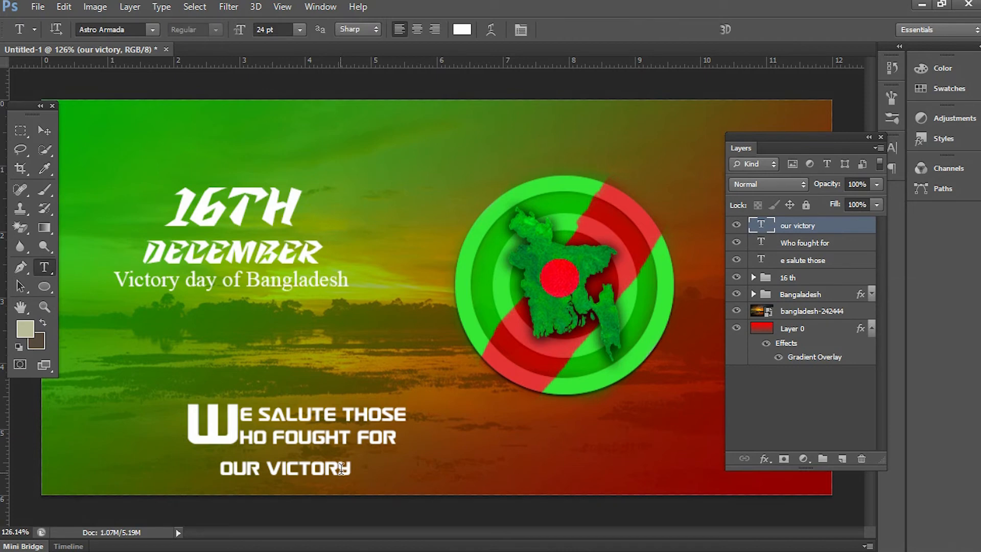
left_click_drag(339, 468, 367, 468)
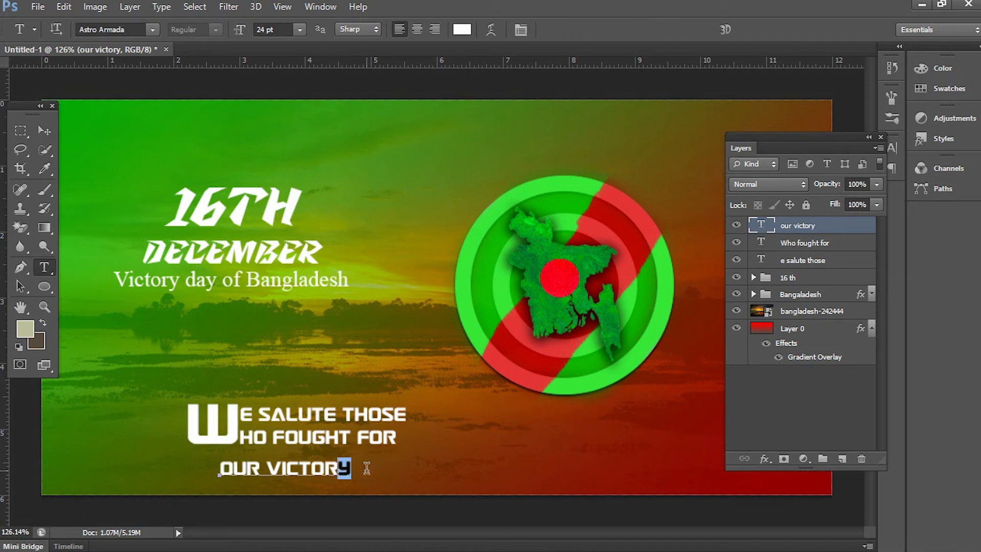
left_click(300, 29)
left_click(305, 275)
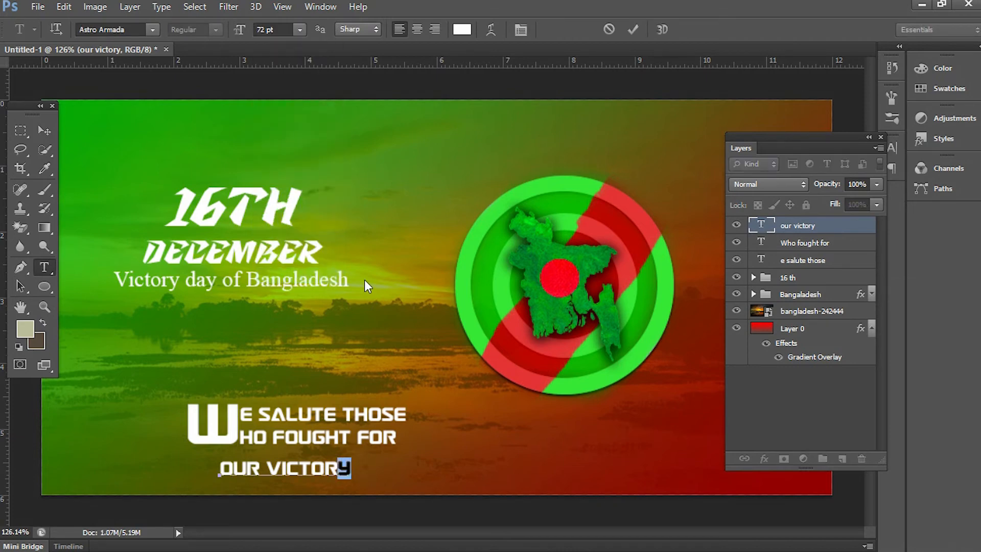
left_click(44, 130)
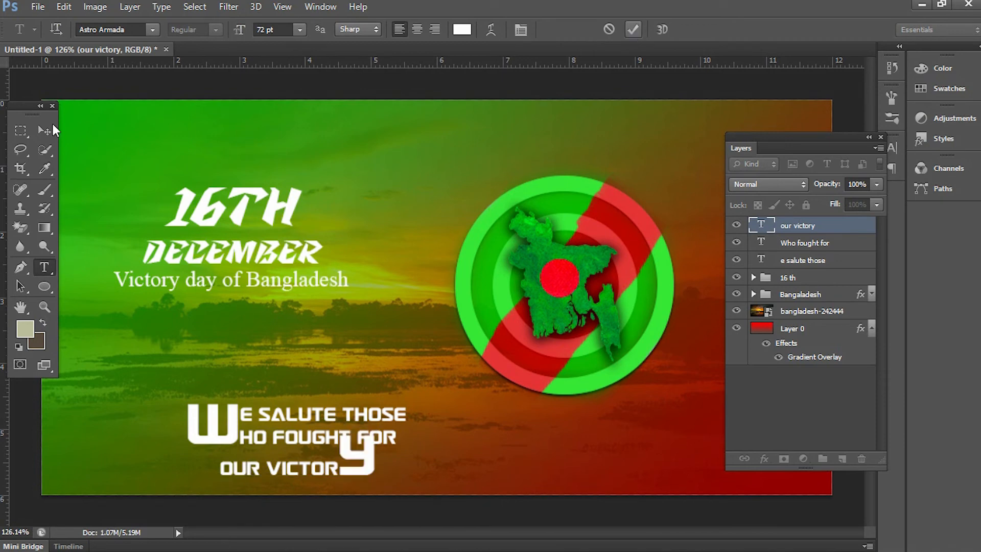
- Position "our victory" right under "Who fought for", with its large y just past the end of that line
left_click_drag(272, 468, 359, 454)
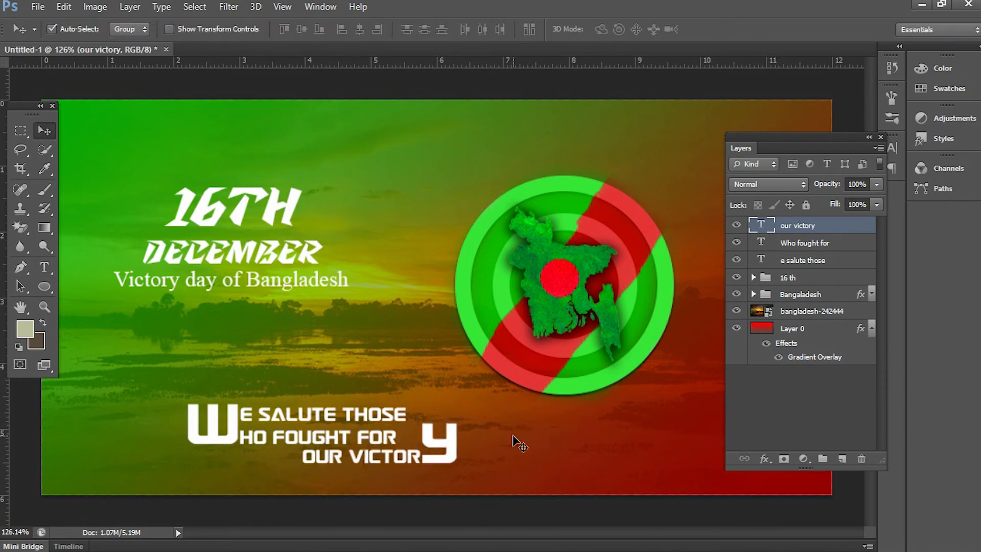
key("Left")
key("Left")
key("Left")
key("Left")
key("Left")
key("Left")
key("Left")
key("Left")
key("Left")
key("Left")
key("Left")
key("Left")
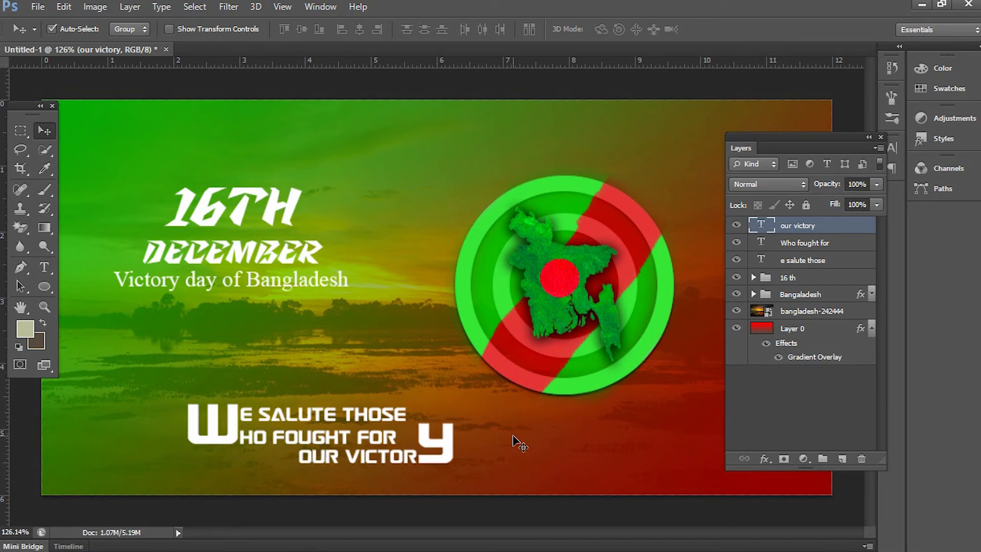
key("Left")
key("Left")
key("Left")
key("Left")
key("Left")
key("Left")
key("Left")
key("Left")
key("Left")
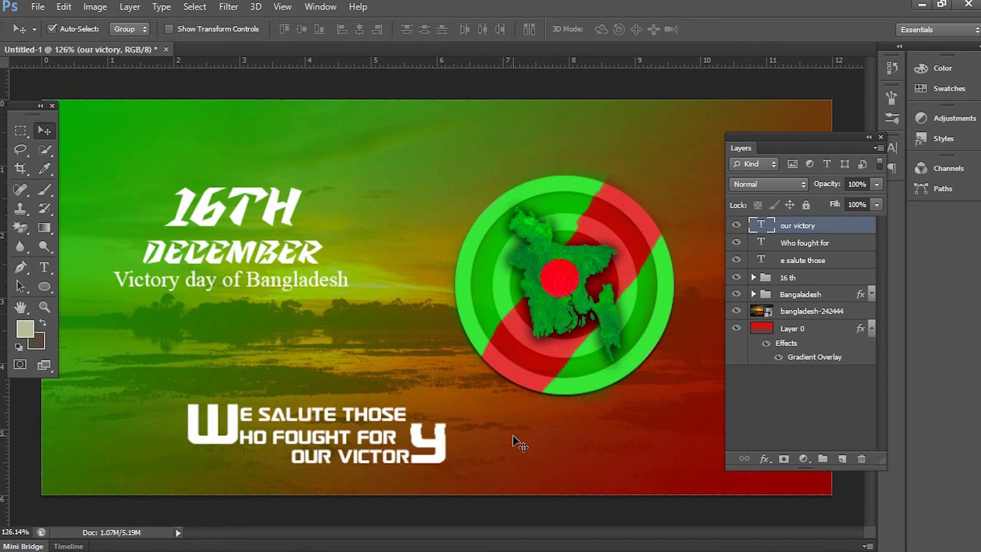
key("Down")
key("Down")
key("Down")
key("Down")
key("Down")
key("Down")
key("Left")
key("Left")
key("Left")
key("Left")
key("Left")
key("Left")
key("Left")
key("Left")
key("Left")
key("Left")
key("Left")
key("Left")
key("Down")
key("Down")
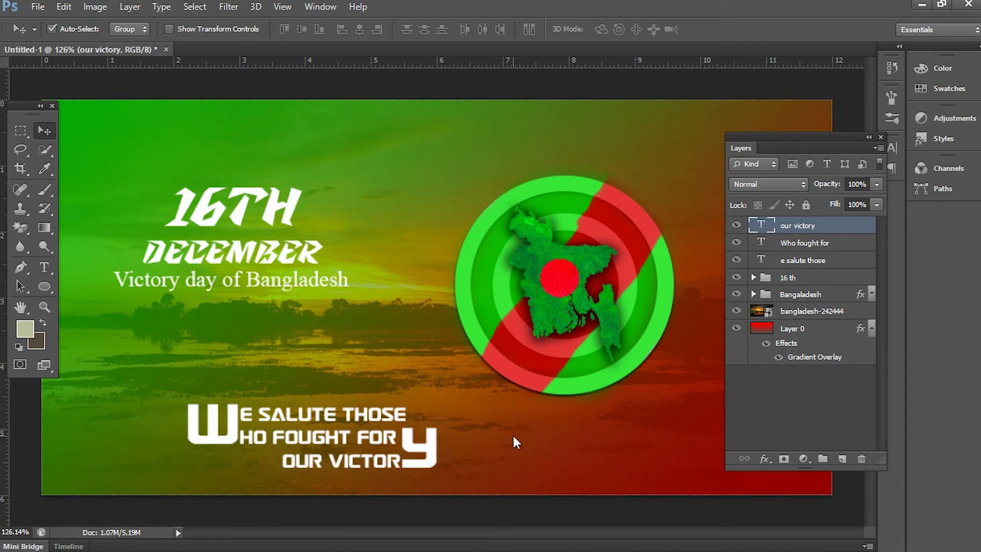
key("Left")
key("Left")
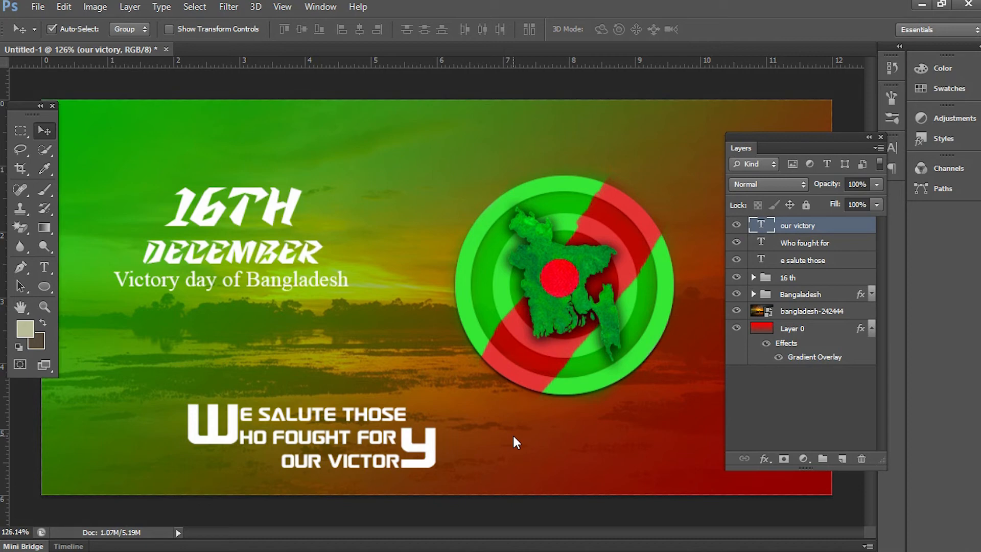
key("Down")
key("Down")
key("Left")
key("Left")
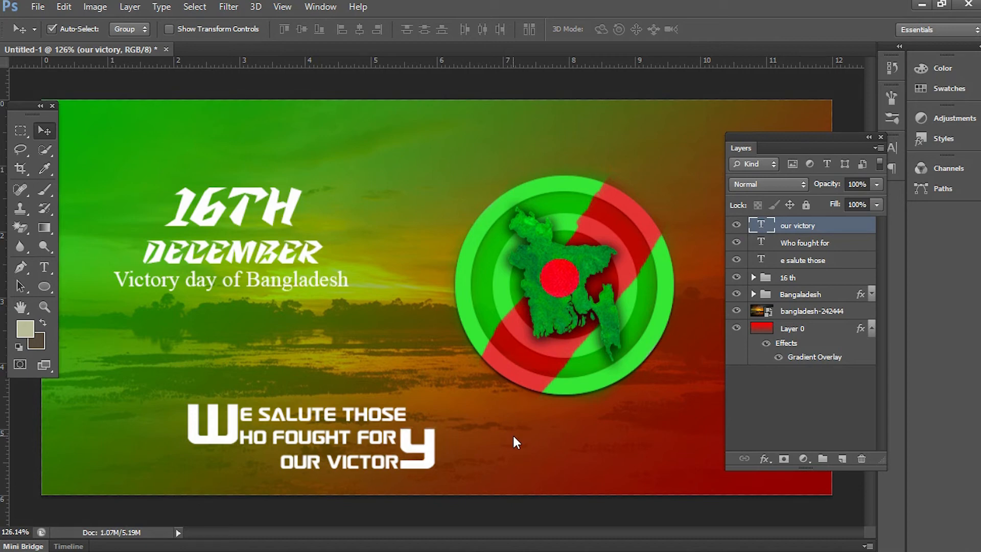
- Group the three slogan text layers "e salute those", "Who fought for" and "our victory"
left_click(399, 414)
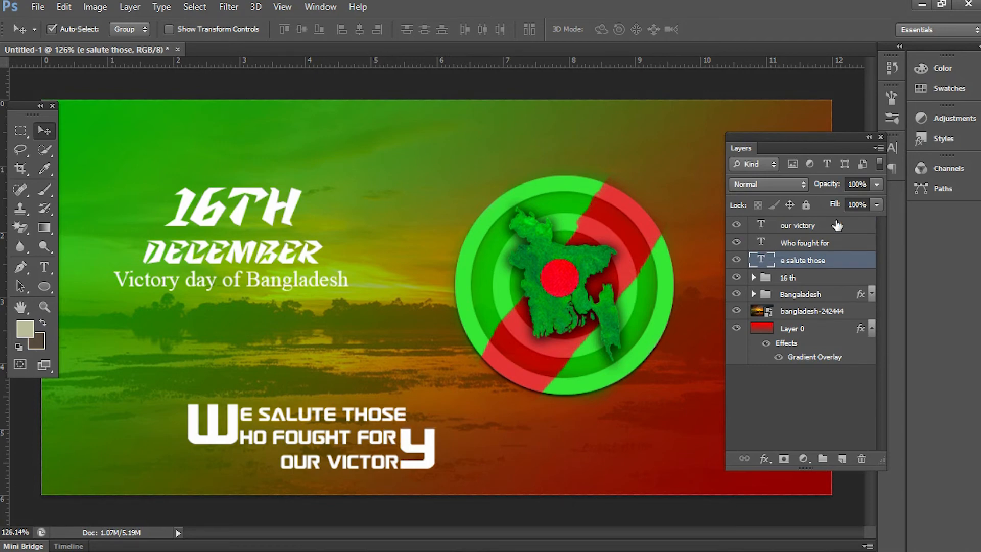
left_click(818, 231, "shift")
key("ctrl+g")
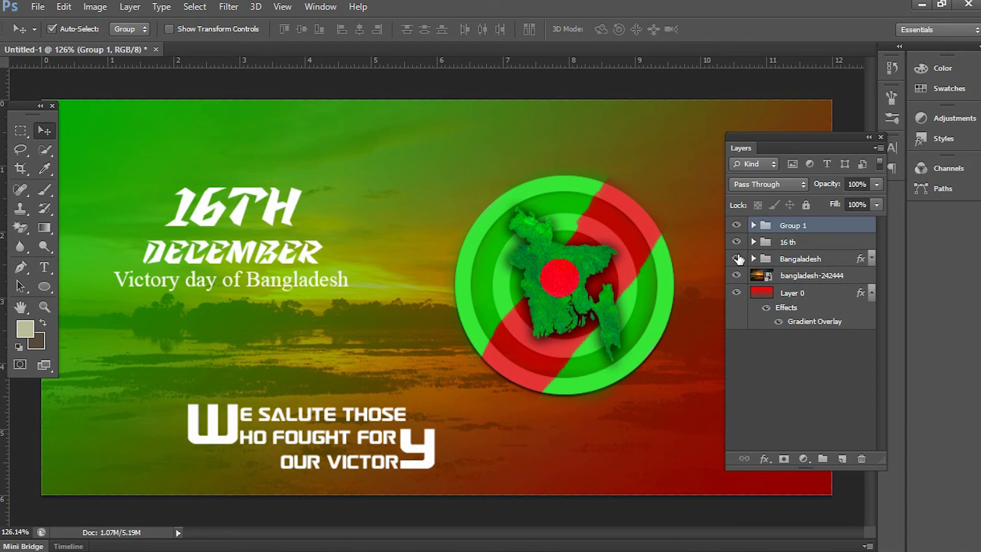
- Rename the slogan's layer group as Type and move the slogan left toward the banner's lower-left area
double_click(800, 226)
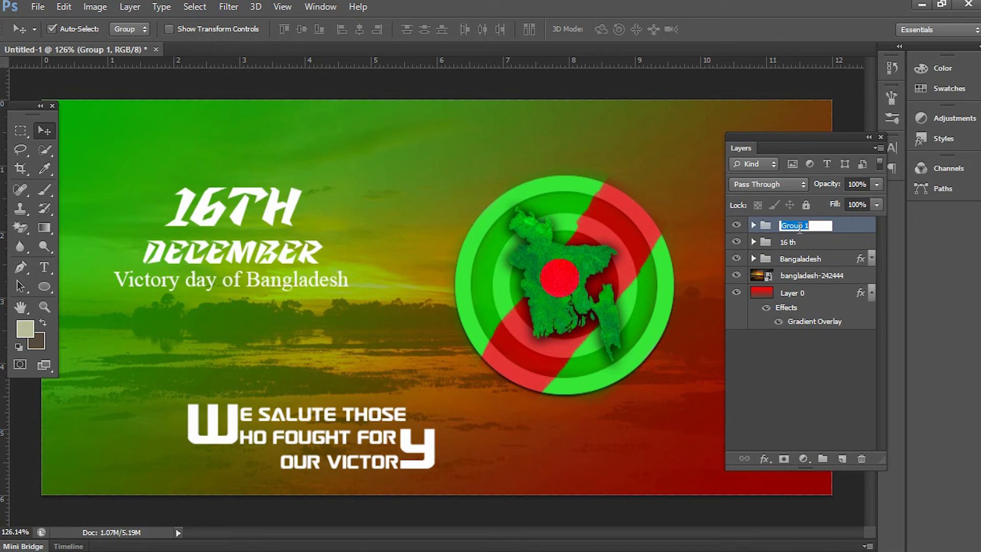
type("Type")
key("Return")
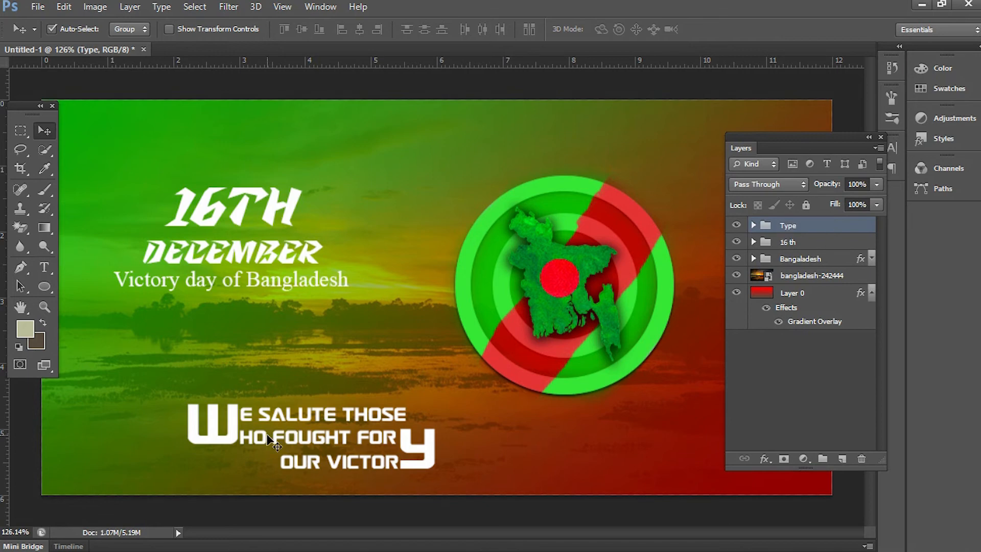
left_click_drag(268, 436, 170, 431)
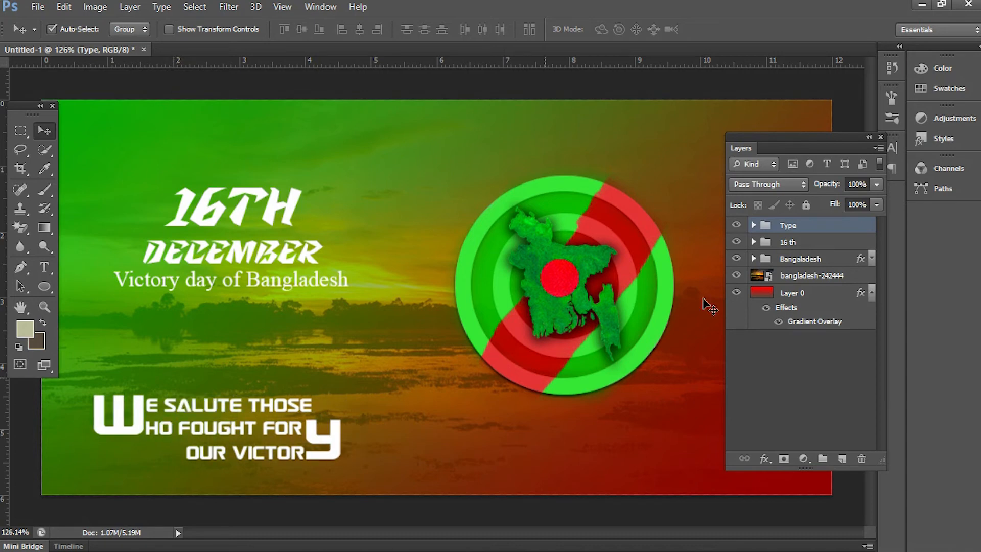
- Move the round Bangladesh map emblem further right on the banner
left_click(622, 265)
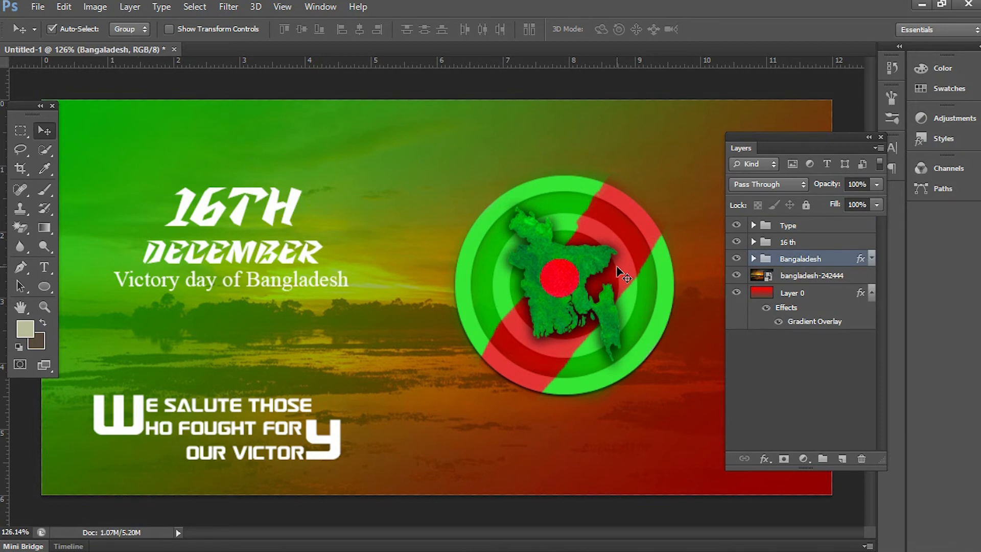
key("ctrl+minus")
key("ctrl+minus")
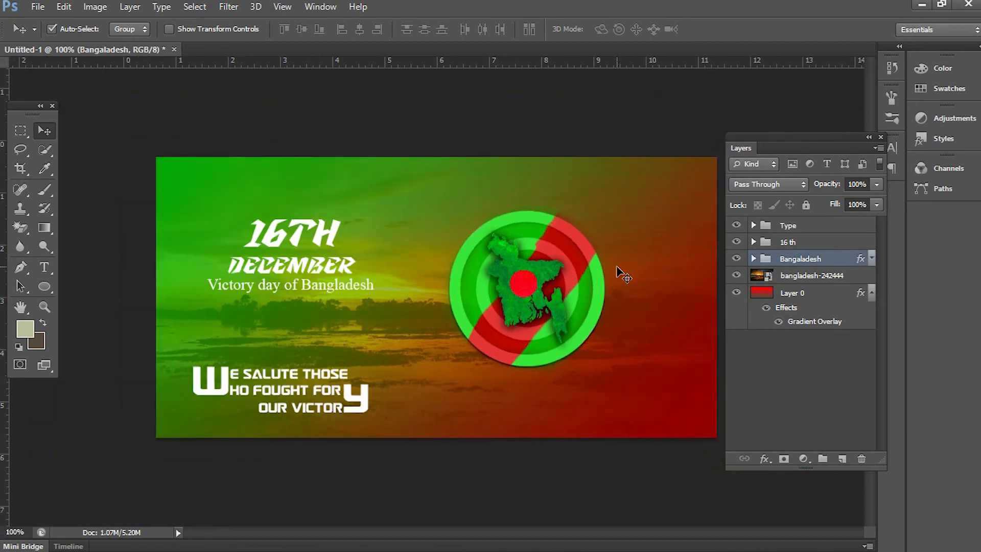
left_click_drag(522, 281, 544, 285)
- Scale the "16 th" heading group up to about 162% around its center
left_click(329, 253)
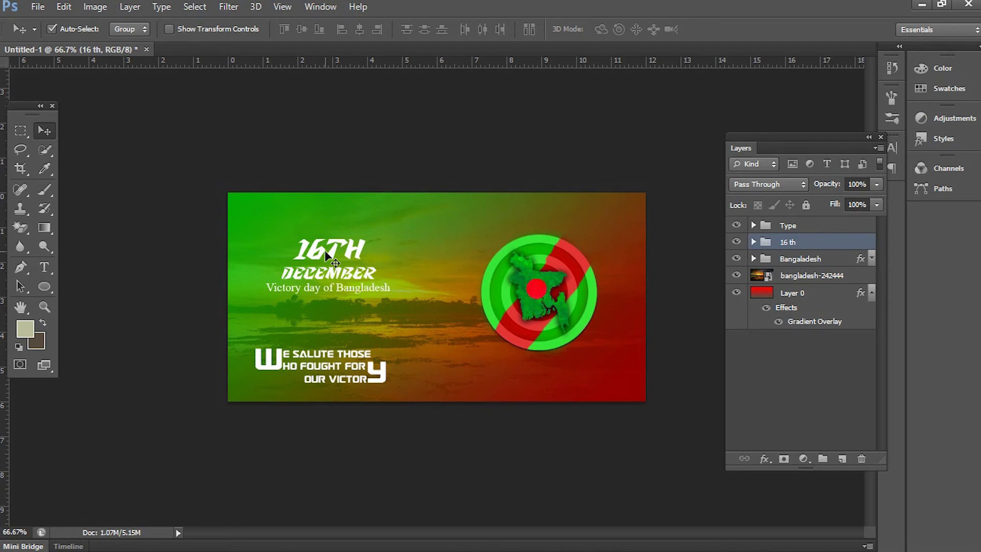
key("ctrl+t")
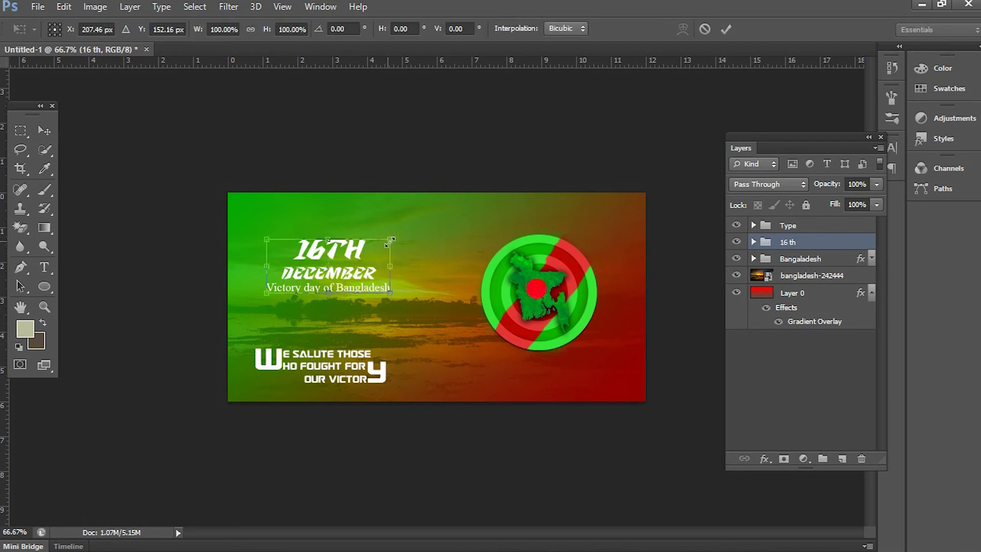
left_click_drag(394, 240, 429, 228)
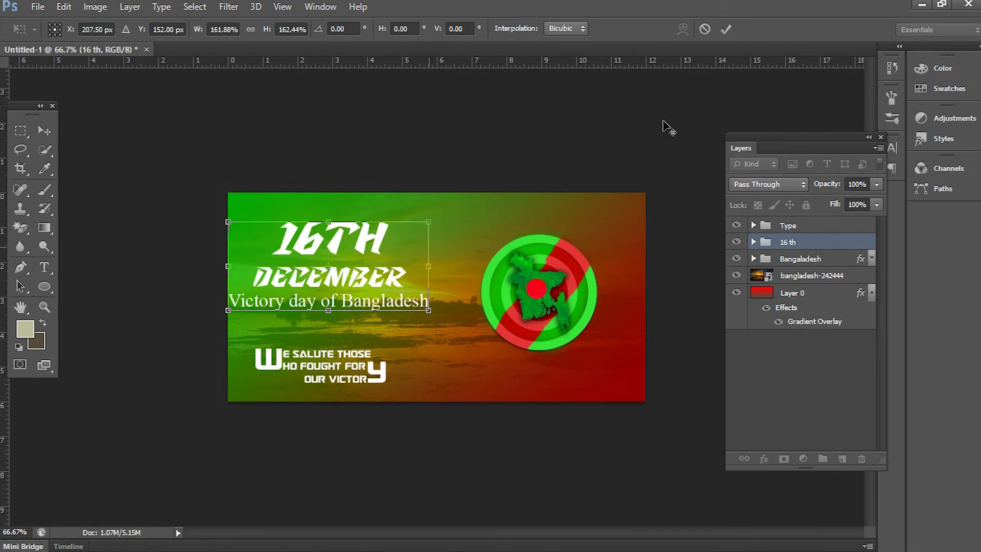
left_click(726, 30)
- Shift the enlarged heading group right, away from the banner's left edge, and nudge it slightly down above the slogan
left_click_drag(324, 259, 347, 252)
key("Down")
key("Down")
key("Down")
key("Down")
key("Down")
key("Down")
key("Down")
key("Down")
key("Down")
key("Down")
key("Down")
key("Down")
key("Down")
key("Down")
key("Down")
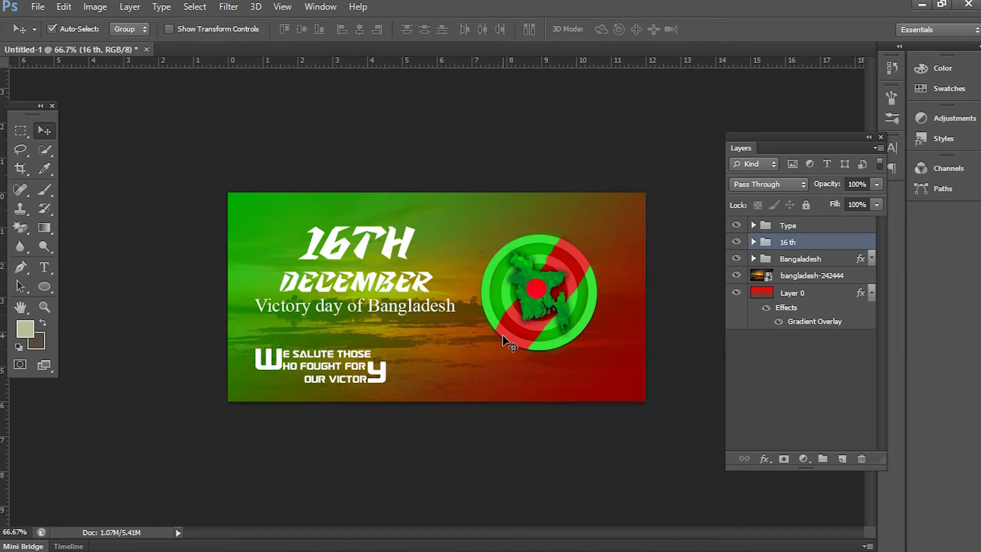
key("Down")
key("Down")
key("Down")
key("Down")
key("Down")
key("Down")
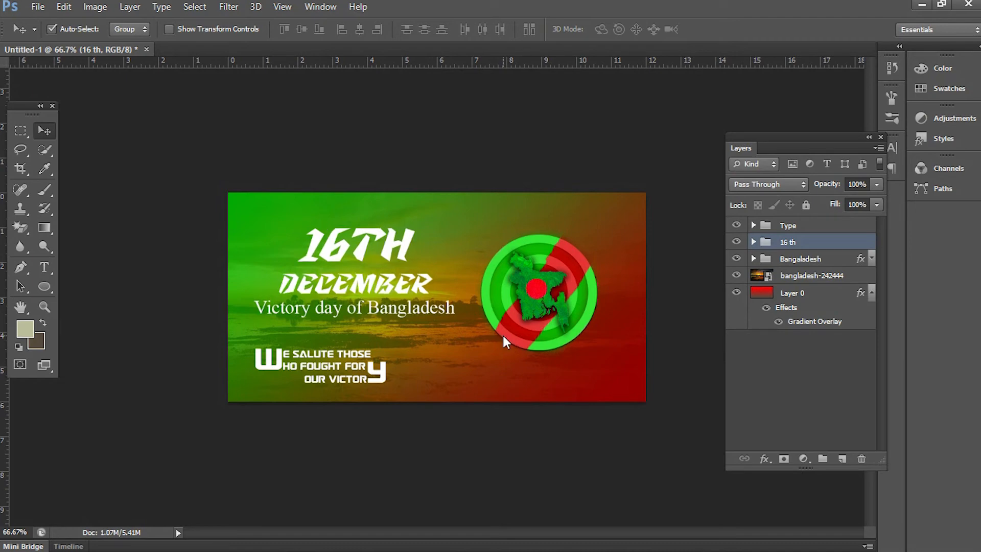
- Align the Type and 16 th groups on their horizontal centers
left_click(373, 377)
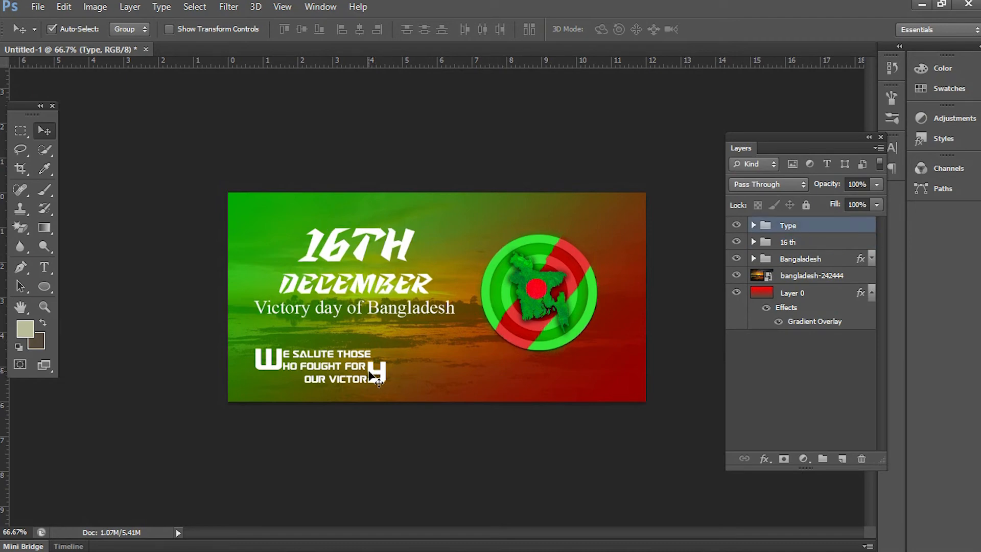
left_click(800, 242, "shift")
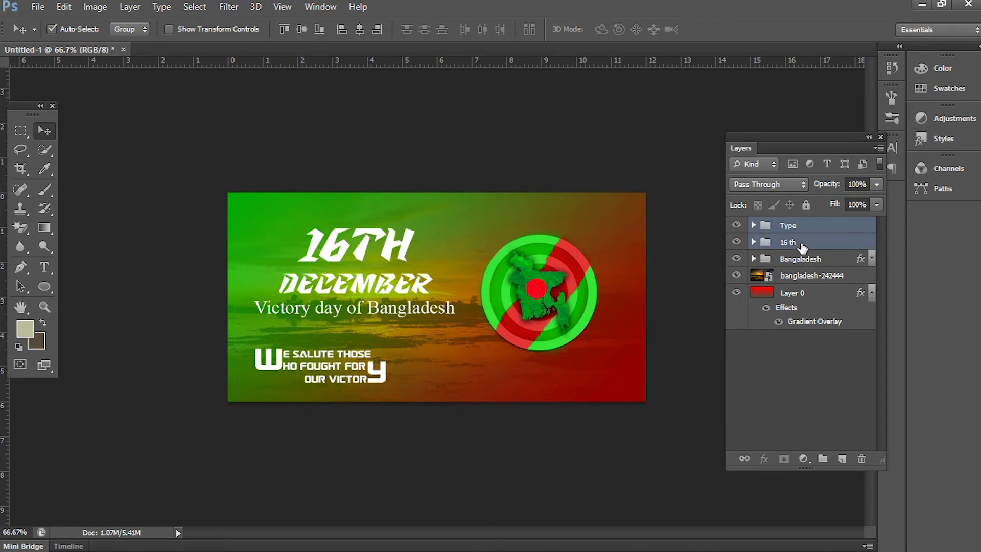
left_click(359, 29)
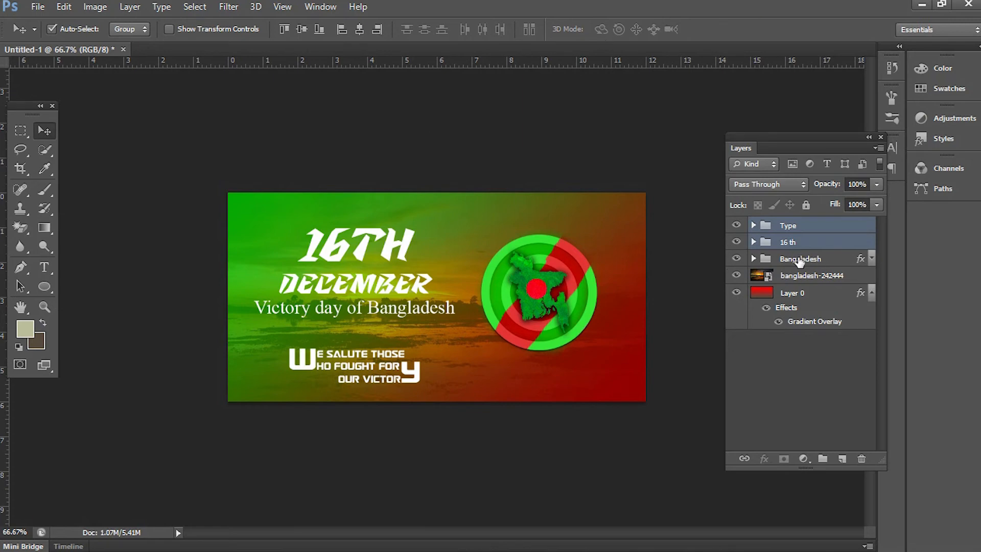
- Enlarge the Bangaladesh emblem group slightly around its center
left_click(800, 259)
key("ctrl+r")
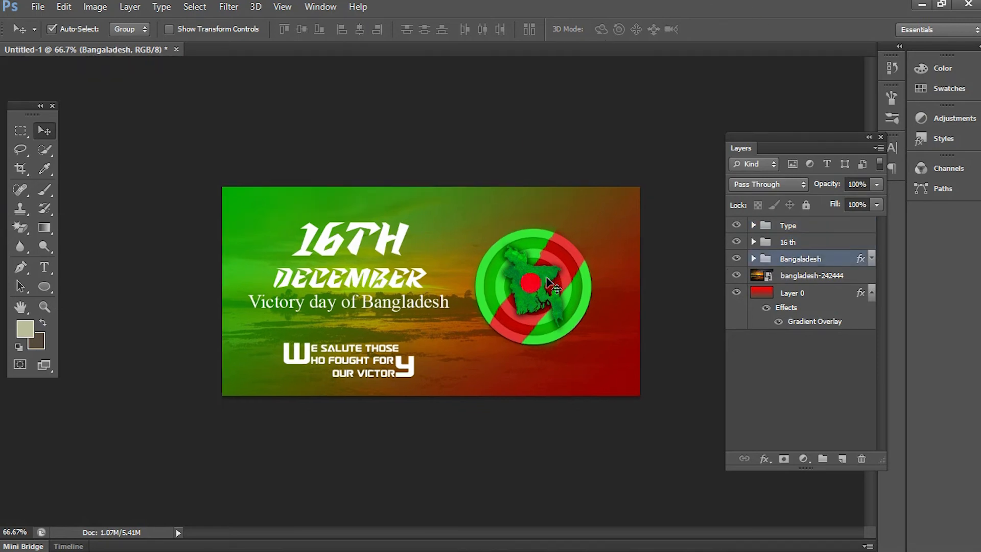
key("ctrl+r")
key("ctrl+t")
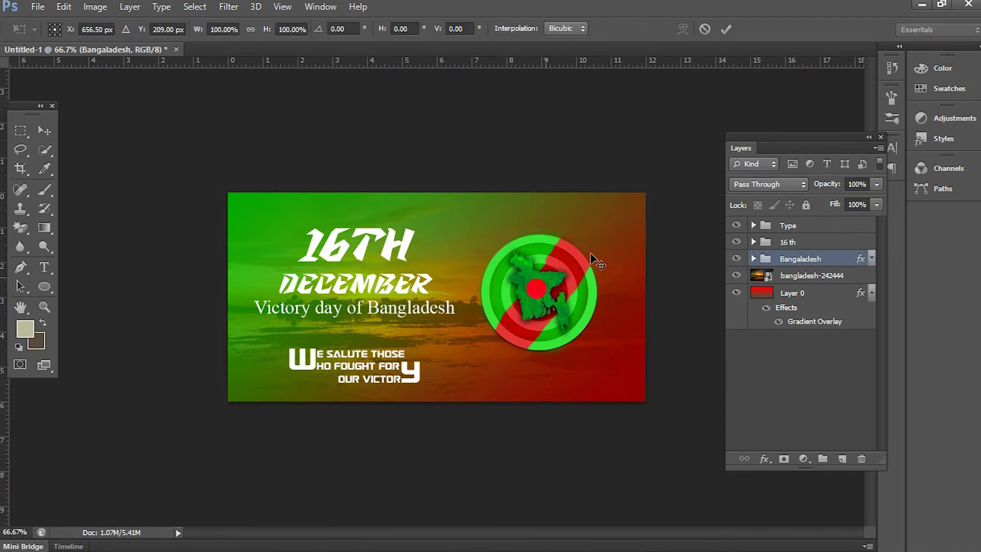
mouse_move(632, 215)
left_mouse_down()
mouse_move(647, 204)
mouse_move(636, 211)
left_mouse_up()
left_click(726, 29)
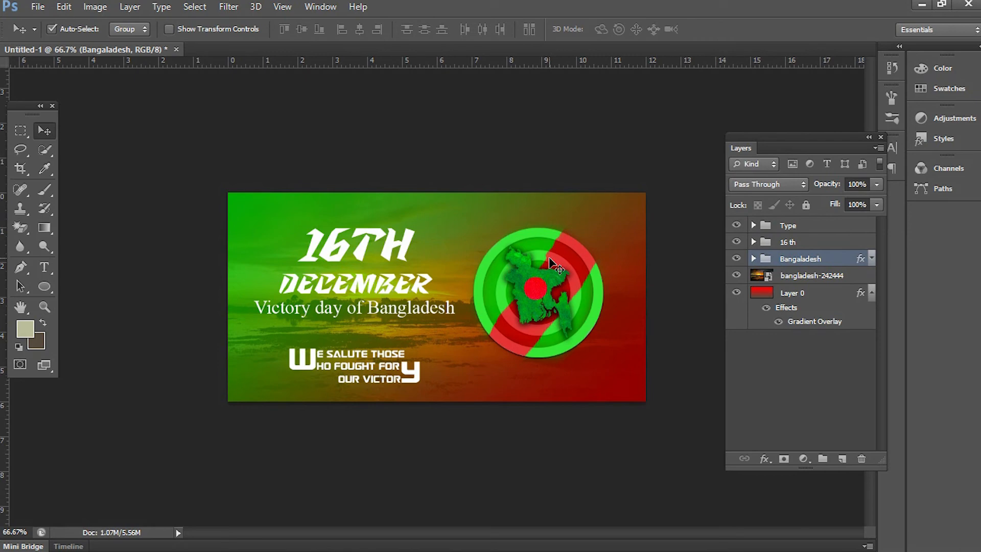
- Nudge the enlarged emblem to the right, clear of the "Victory day of Bangladesh" text
key("Right")
key("Right")
key("Right")
key("Right")
key("Right")
key("Right")
key("Right")
key("Right")
key("Right")
key("Right")
key("Right")
key("Right")
key("Right")
key("Right")
key("Right")
key("Right")
key("Right")
key("Right")
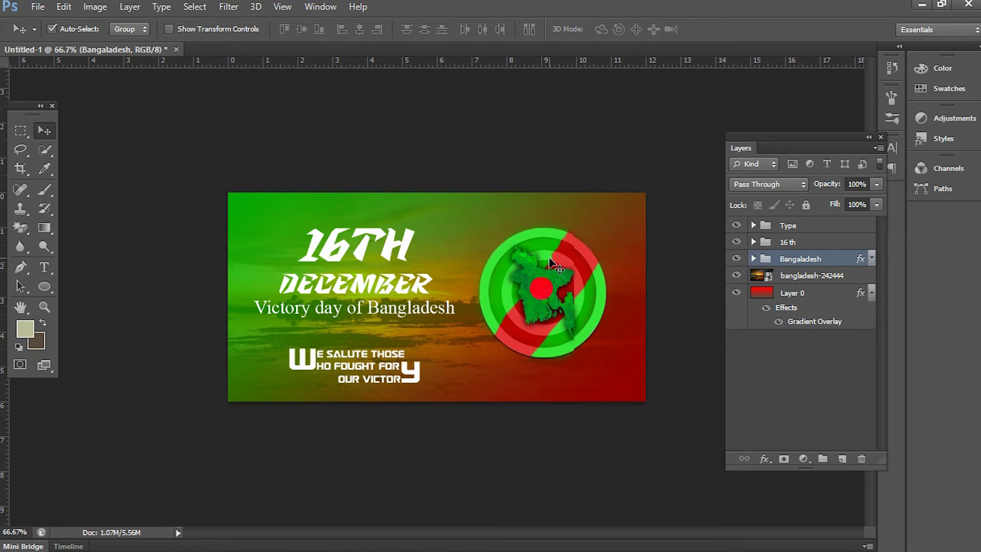
key("Right")
key("Right")
key("Right")
key("Right")
key("Right")
key("Right")
key("Right")
key("Right")
key("Right")
key("Right")
key("Right")
key("Right")
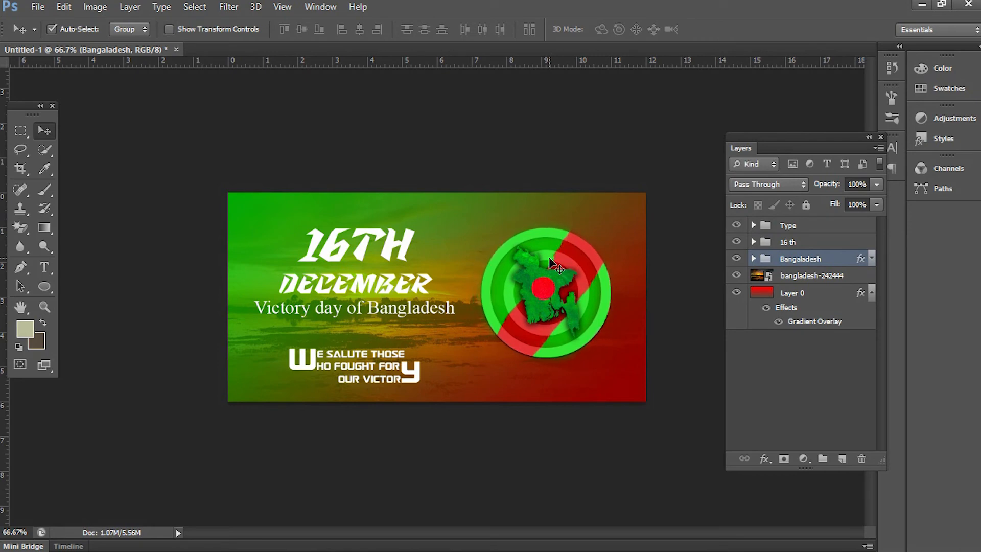
- Add a Gradient Overlay with the Red, Green preset to the 16th text layer inside the 16 th group
left_click(797, 225)
left_click(754, 242)
left_click(780, 246)
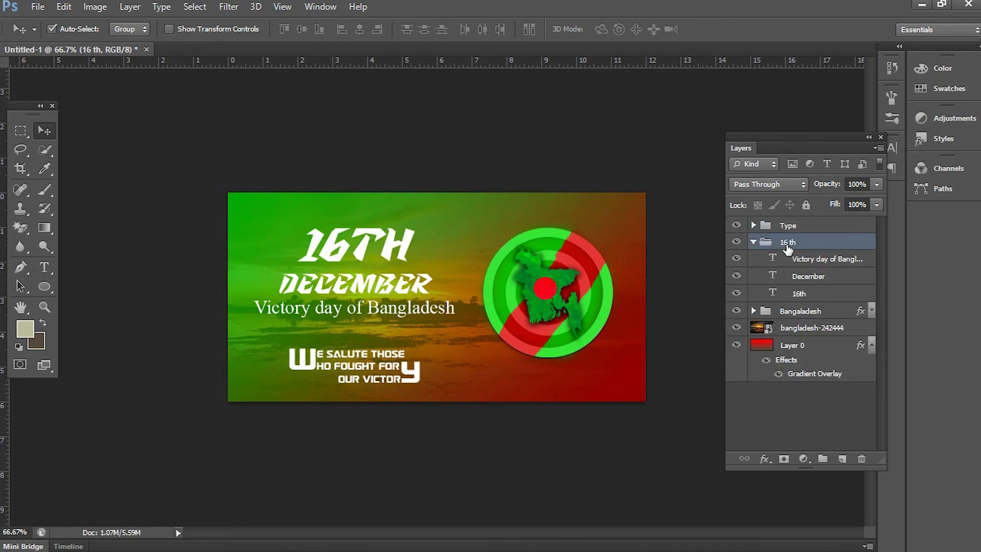
left_click(802, 296)
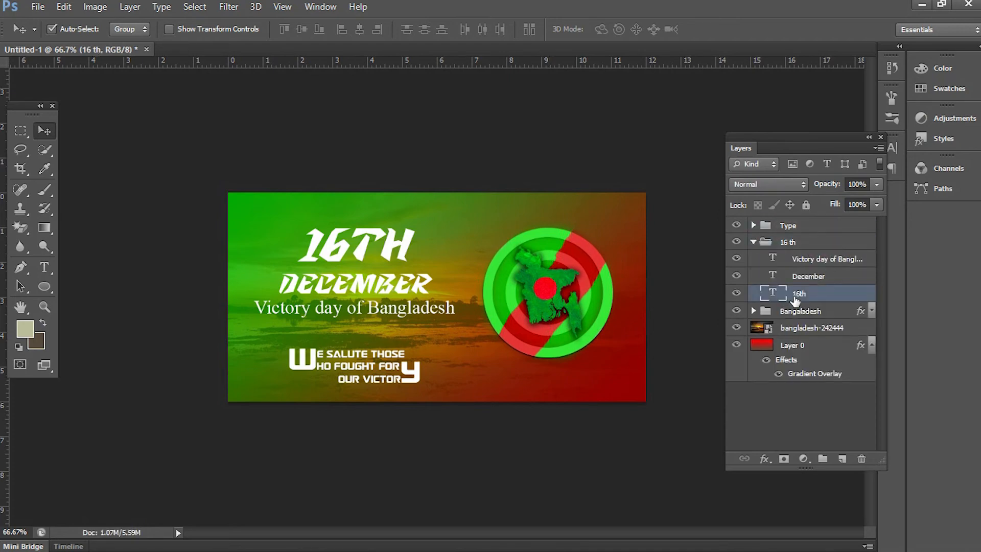
double_click(841, 297)
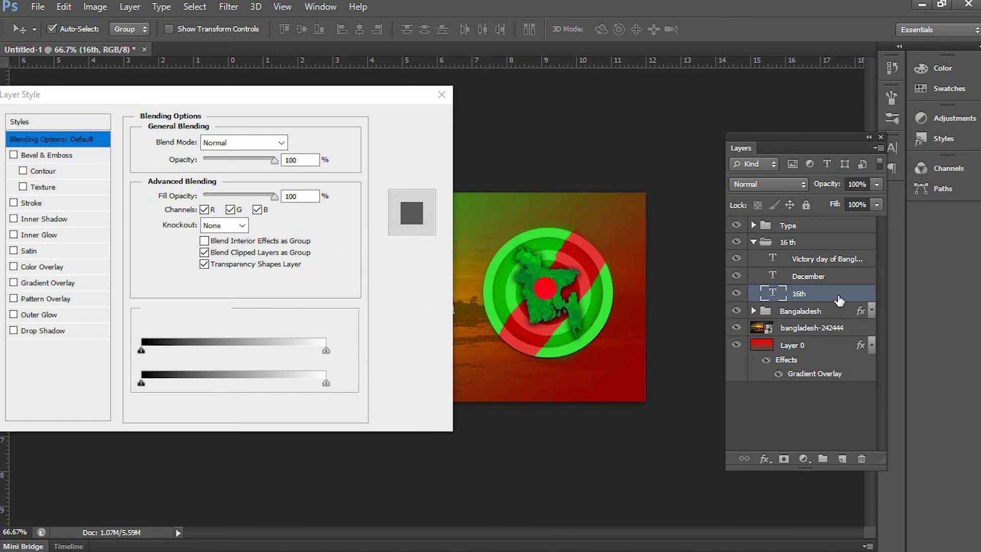
left_click_drag(150, 102, 646, 96)
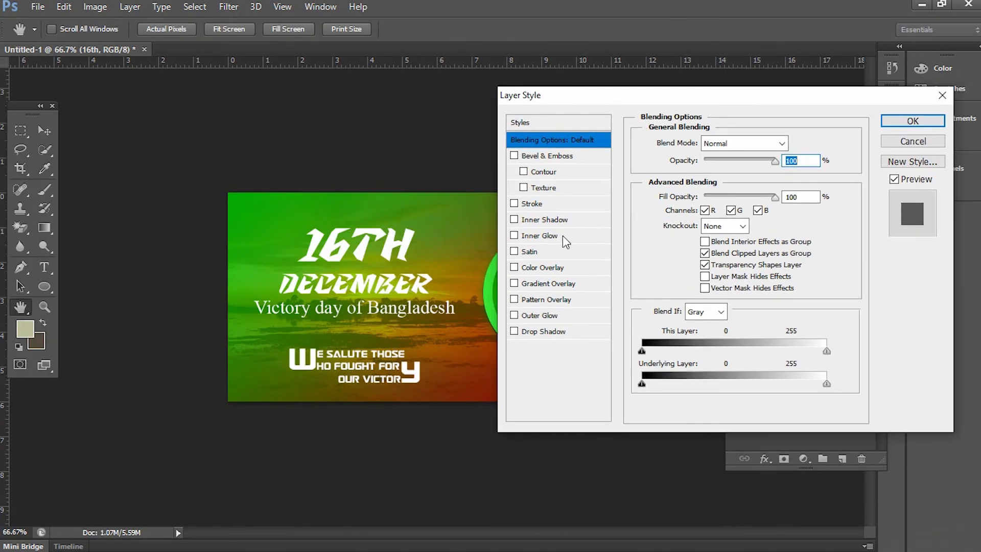
left_click(556, 284)
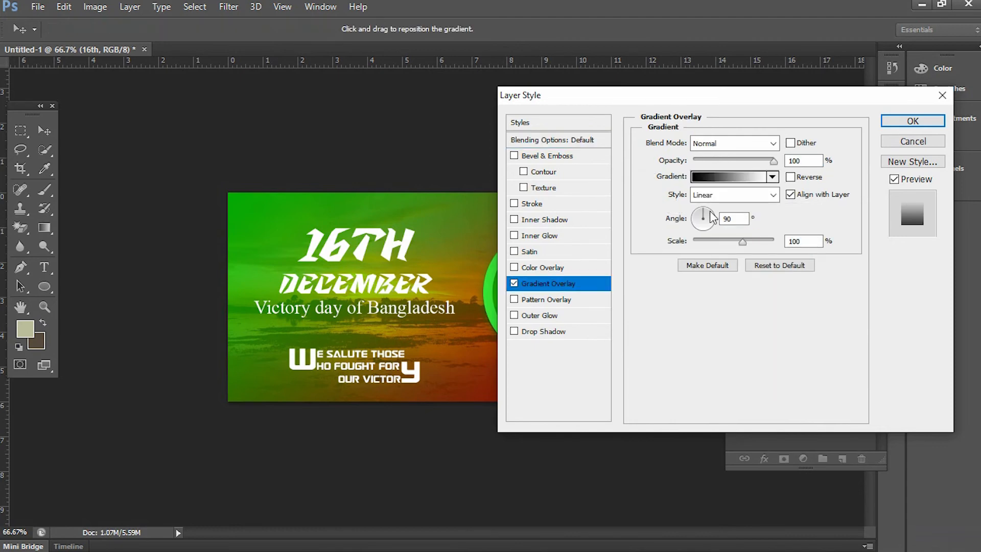
left_click(713, 178)
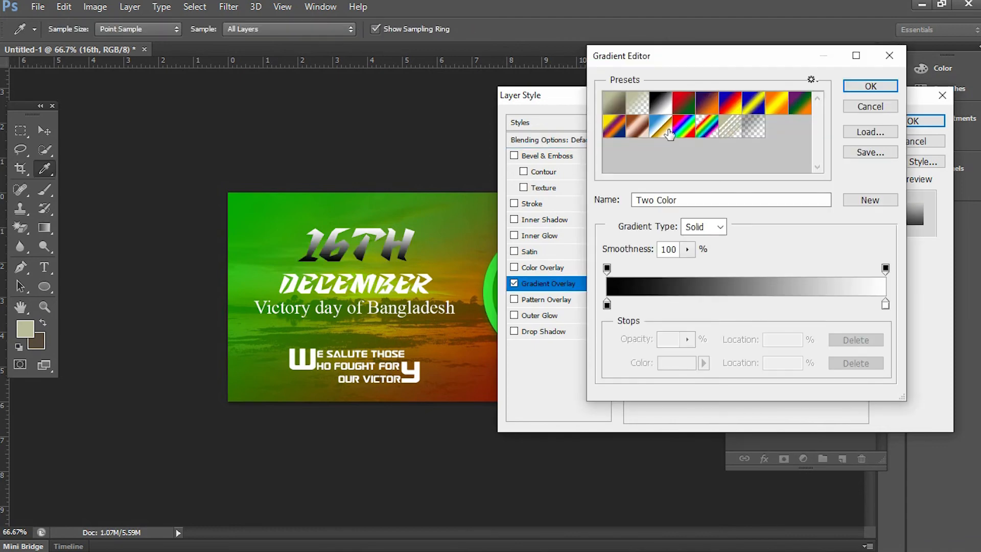
left_click(684, 104)
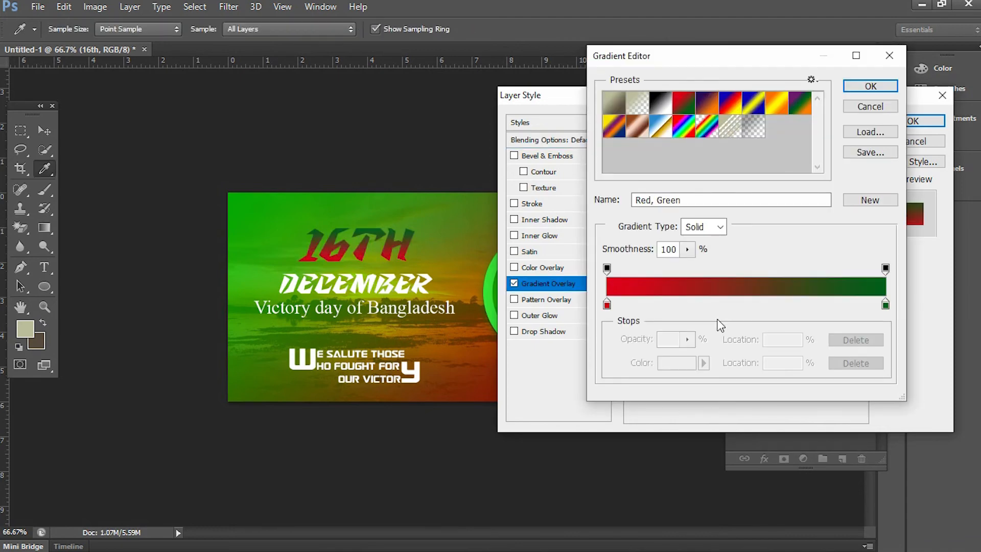
left_click(870, 86)
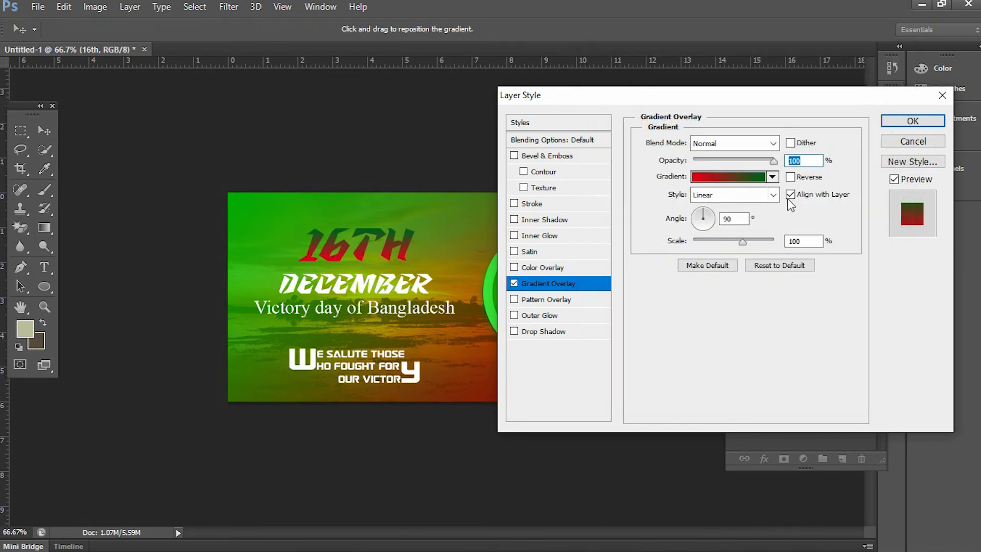
- Reverse the 16th text's gradient overlay, set its style to Reflected and its angle to 66°
left_click(798, 177)
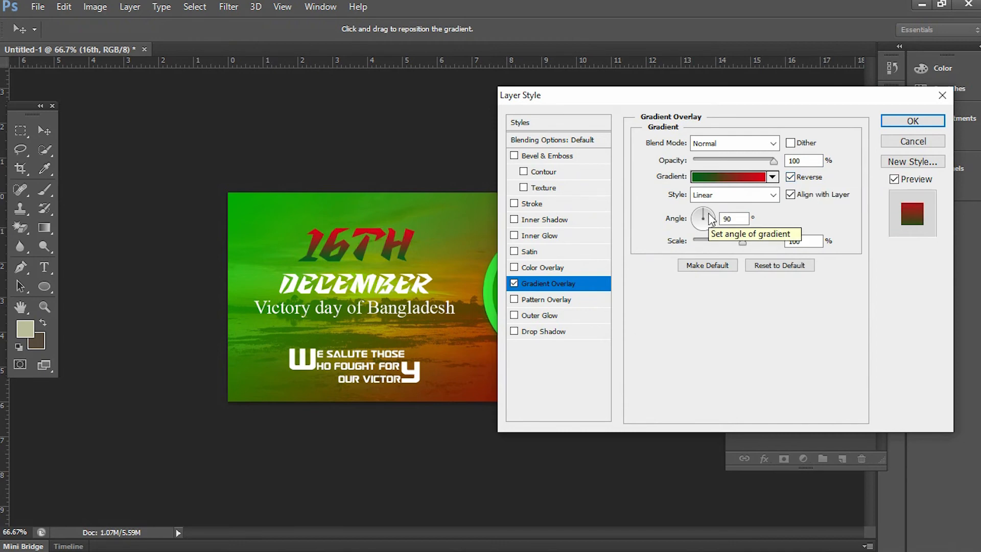
left_click(764, 196)
left_click(724, 244)
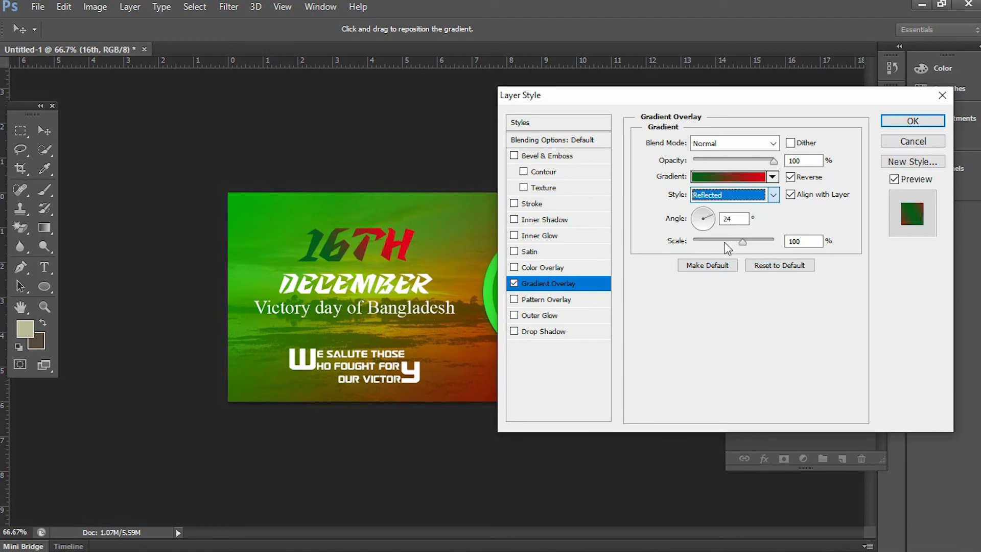
left_click(708, 212)
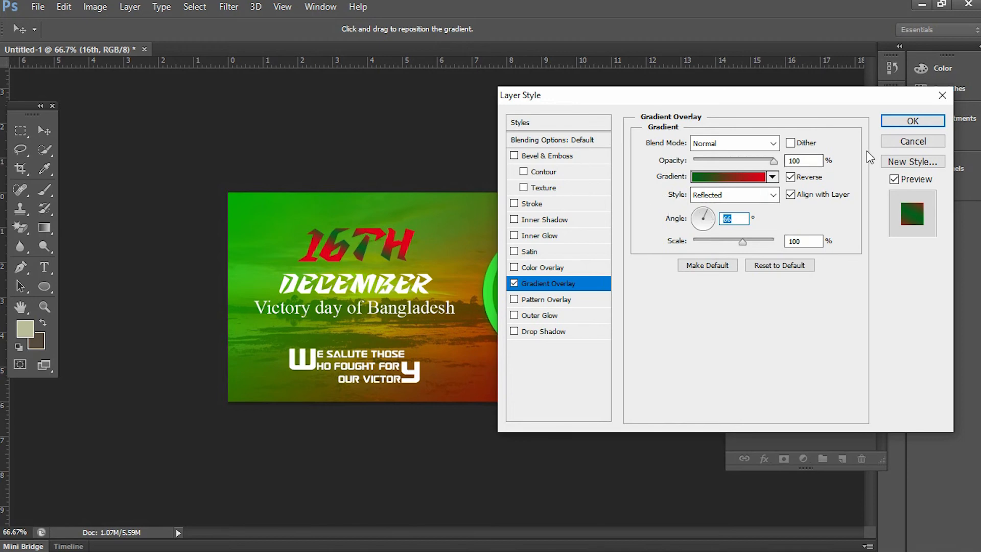
- Add a Pillow Emboss bevel to the 16th text with depth 256%, size 6 px and soften 1 px
left_click(558, 157)
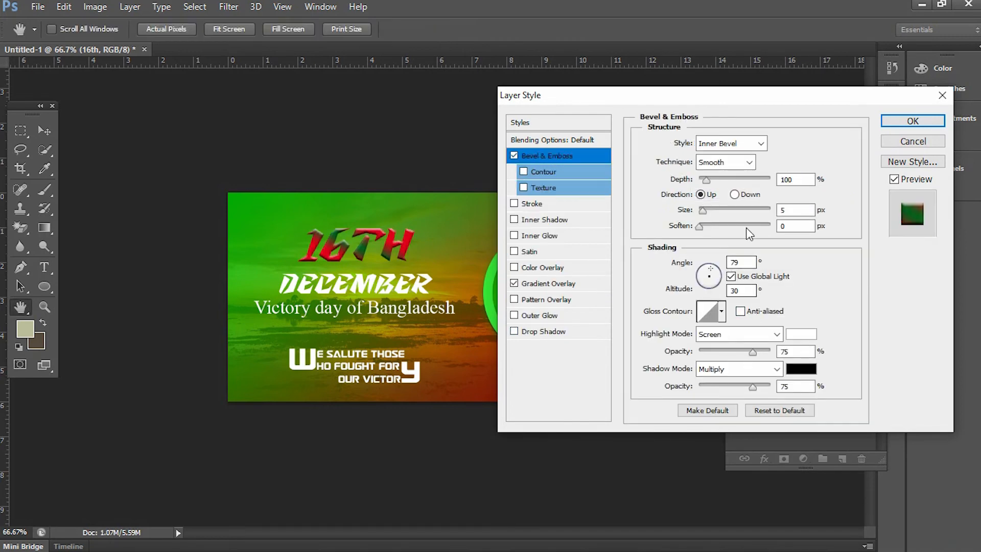
left_click(761, 144)
left_click(753, 194)
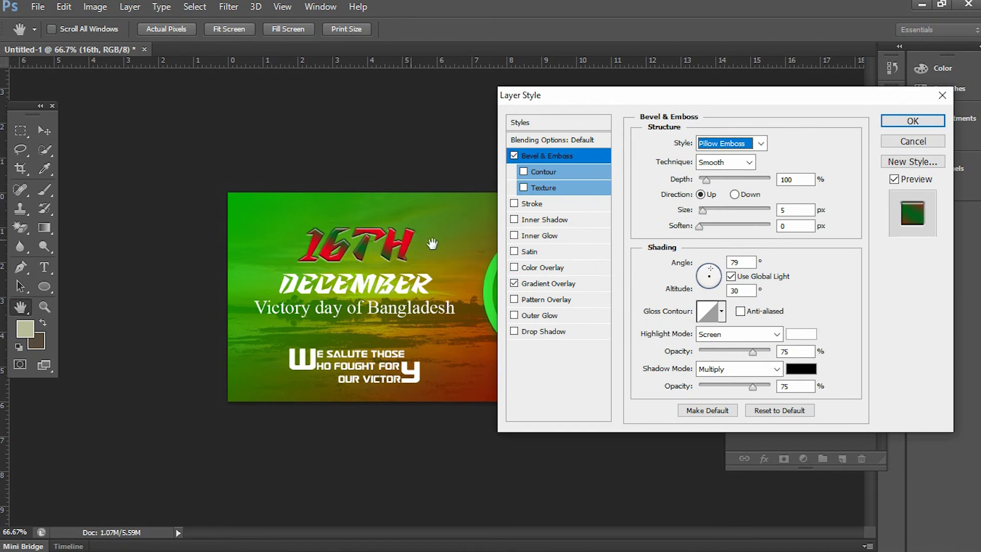
mouse_move(706, 180)
left_mouse_down()
mouse_move(729, 183)
mouse_move(717, 183)
left_mouse_up()
left_click_drag(700, 227, 705, 211)
left_click(704, 226)
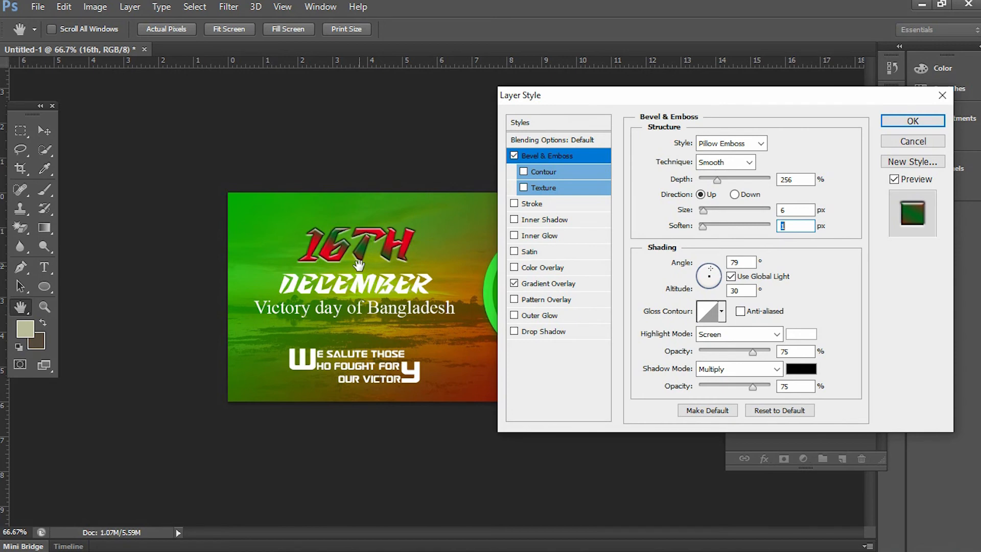
left_click(543, 334)
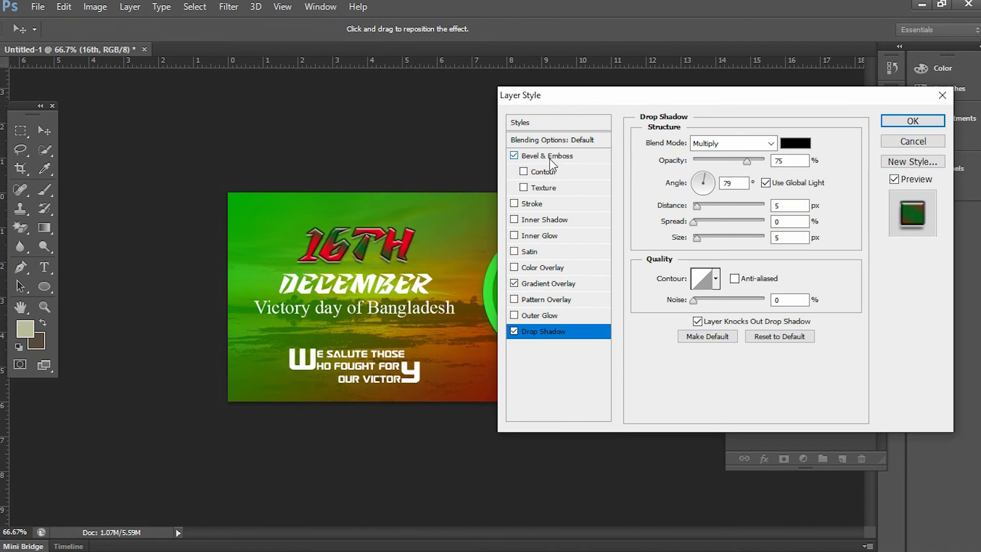
left_click(514, 331)
key("space")
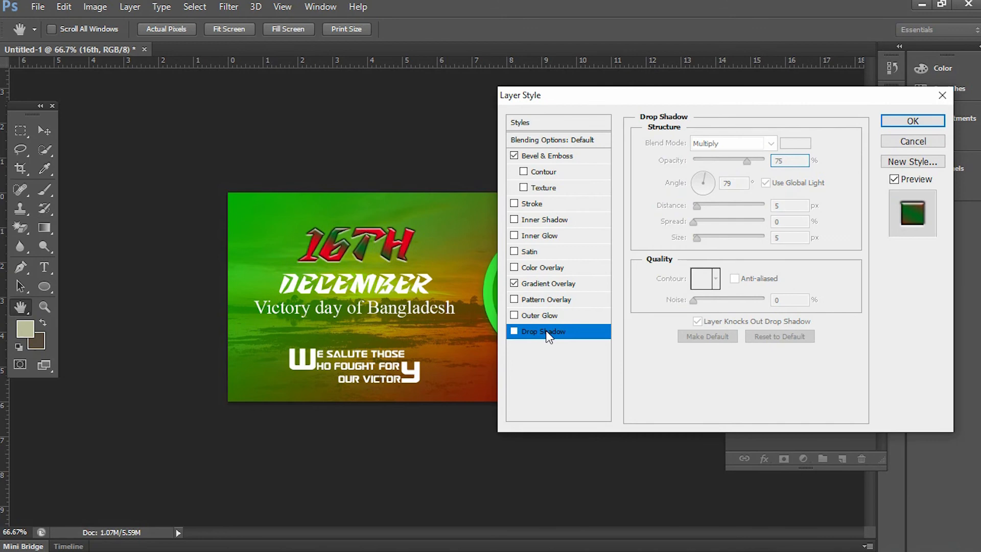
left_click(553, 159)
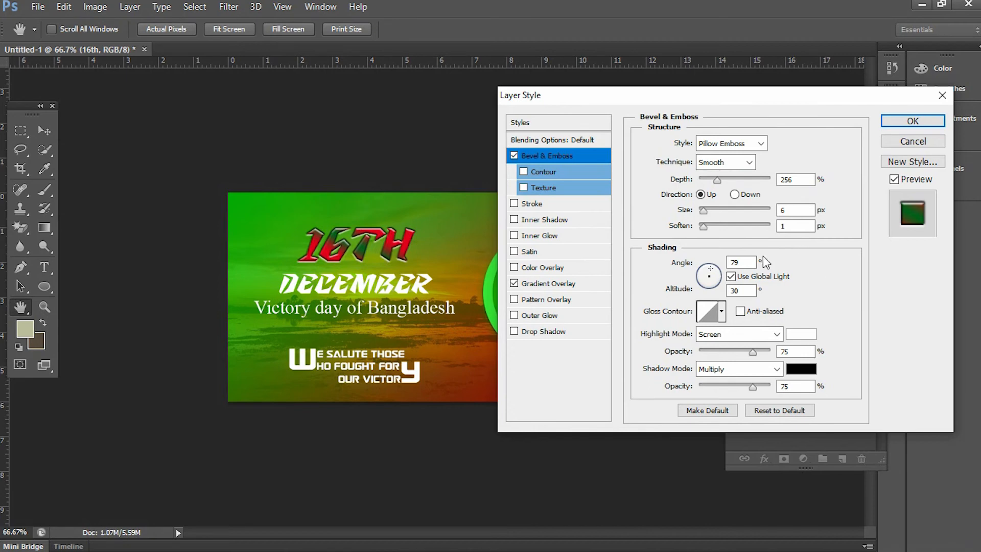
- Try several gloss contours on the 16th text's bevel and compare their look against the whole banner
left_click(722, 314)
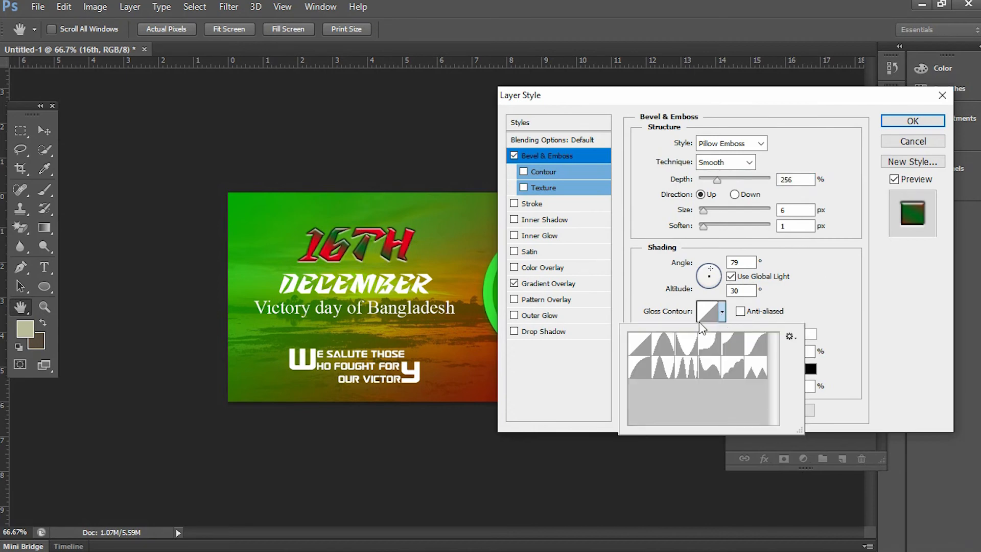
left_click(685, 368)
left_click(662, 344)
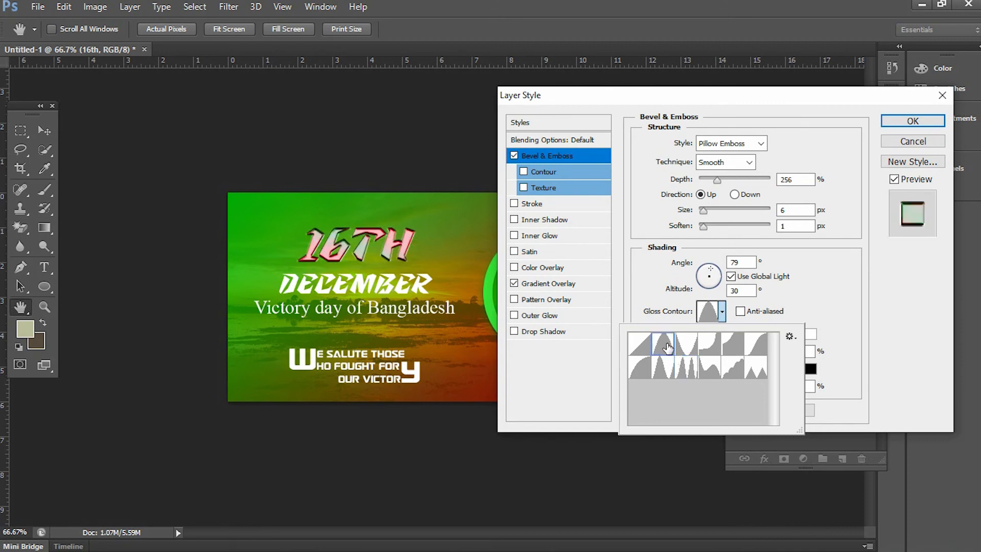
left_click(647, 368)
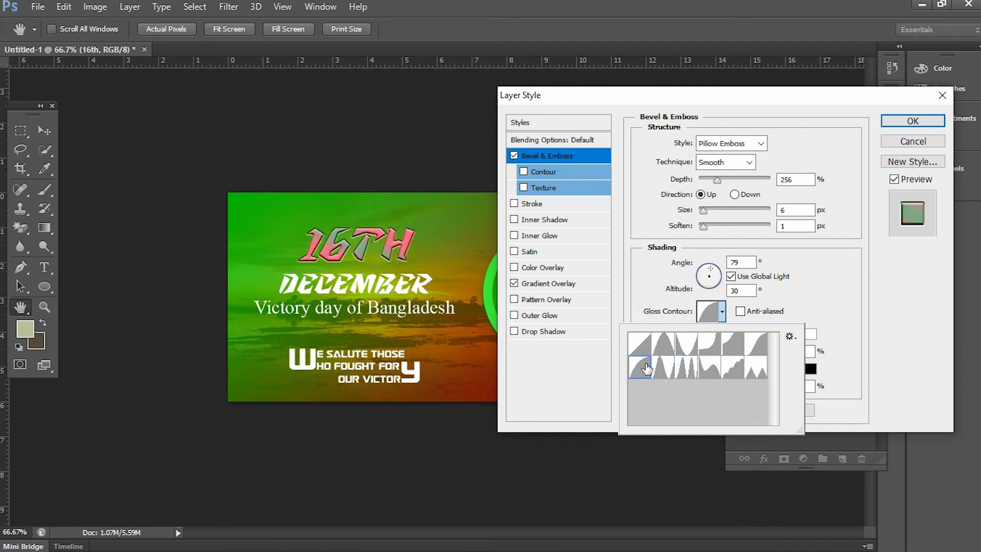
left_click(663, 367)
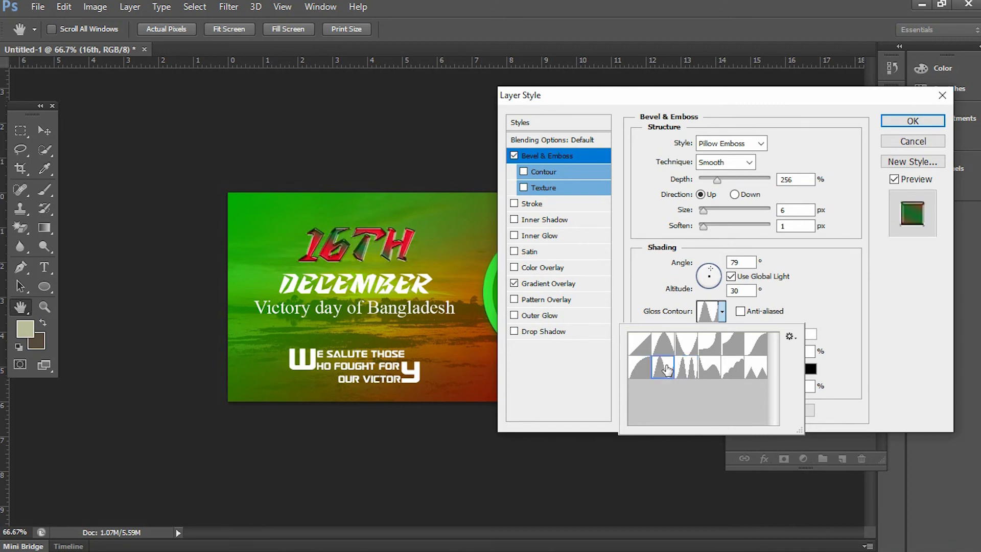
left_click(687, 345)
left_click(709, 343)
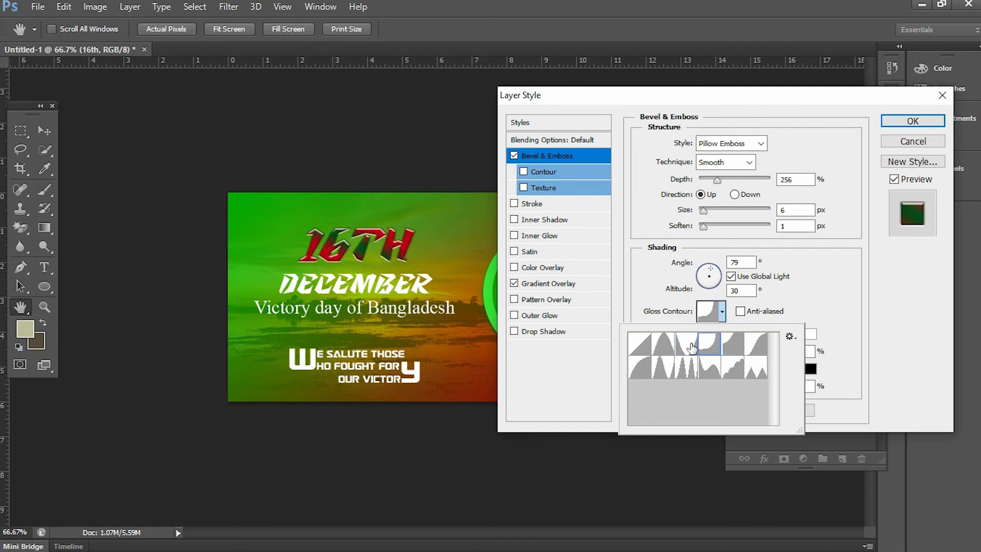
left_click(691, 347)
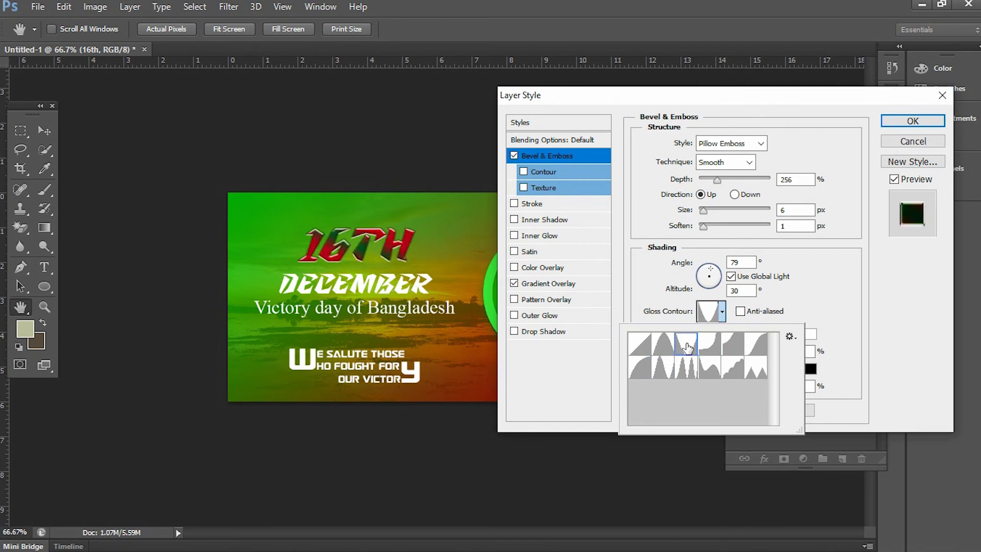
left_click(647, 346)
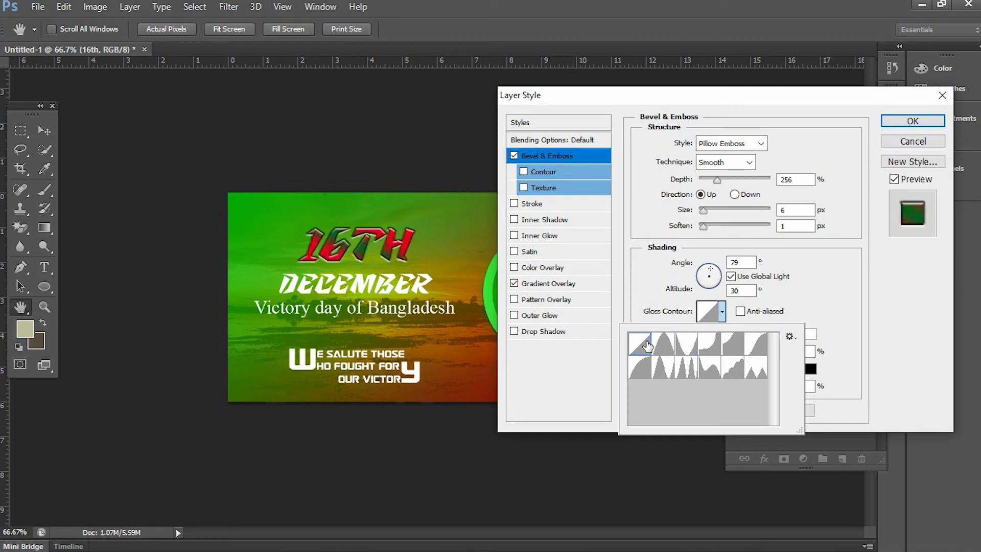
left_click(665, 344)
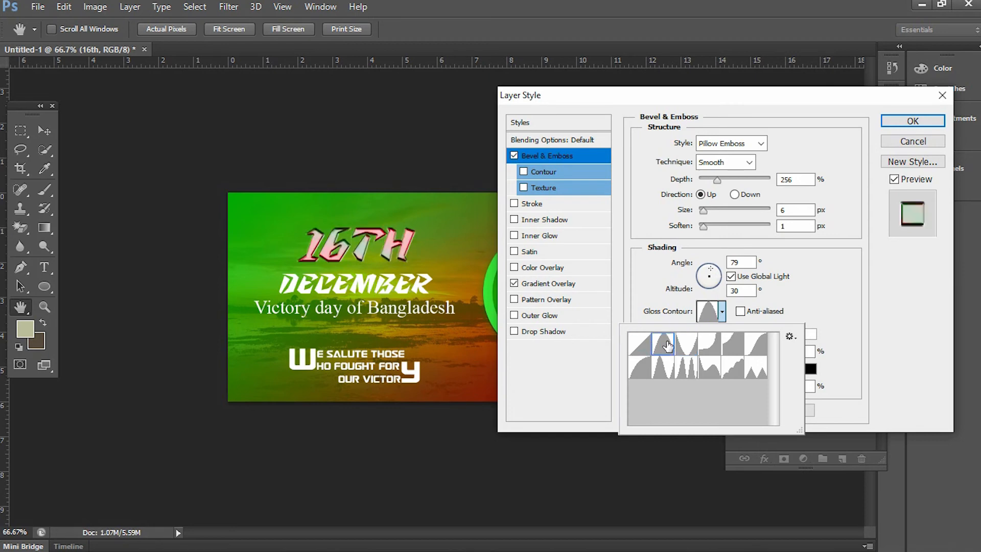
left_click(686, 344)
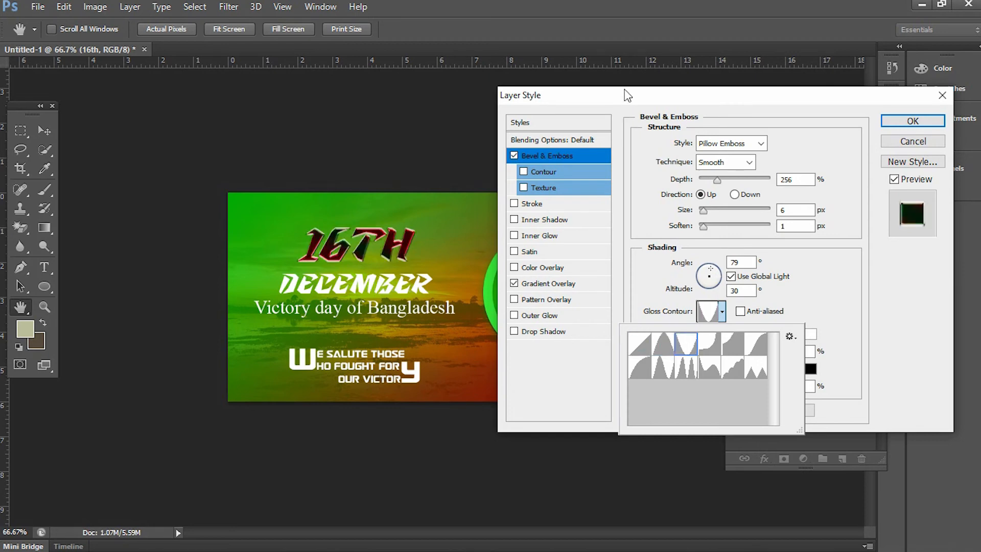
left_click_drag(625, 96, 799, 120)
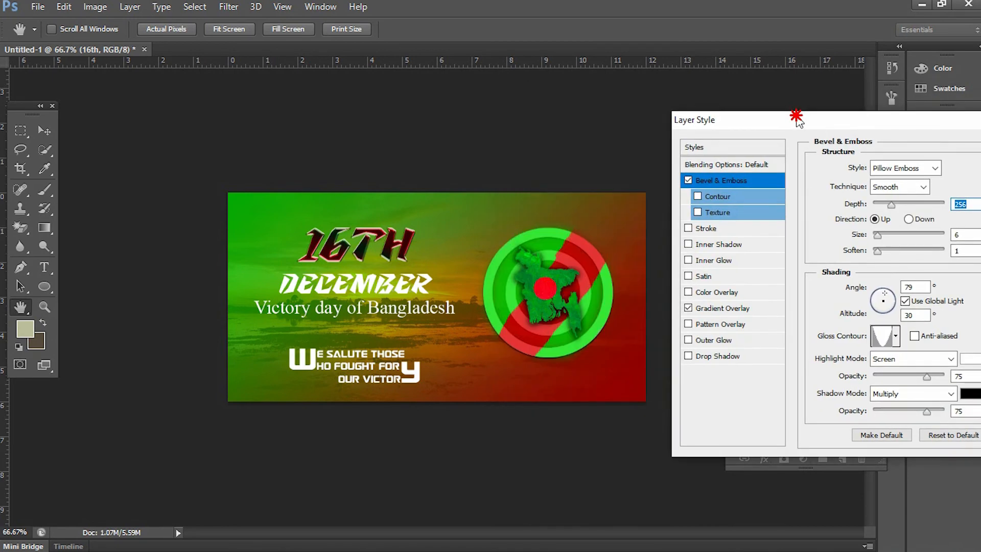
left_click_drag(797, 118, 644, 95)
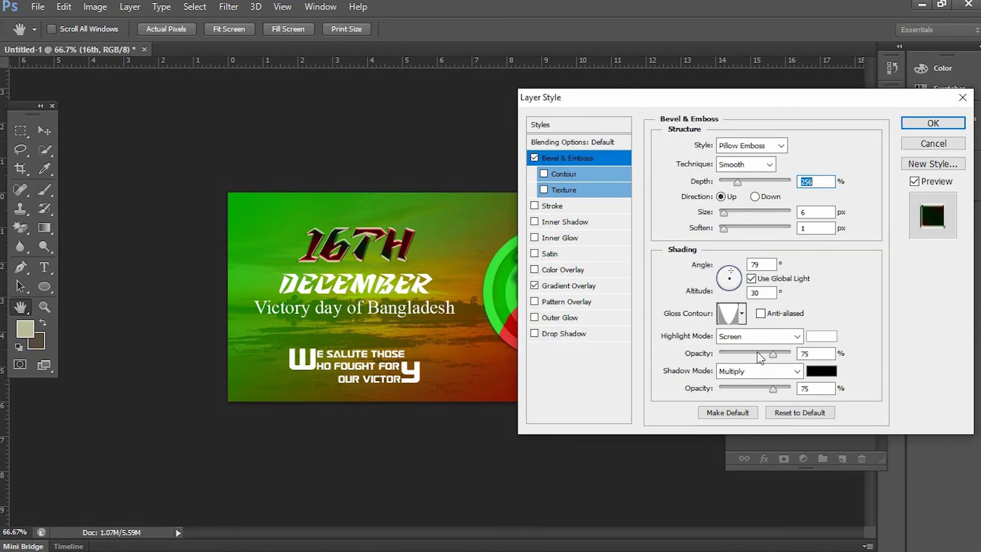
- Set the 16th text's bevel gloss contour to the straight linear preset and apply the layer style
left_click(742, 314)
left_click(666, 348)
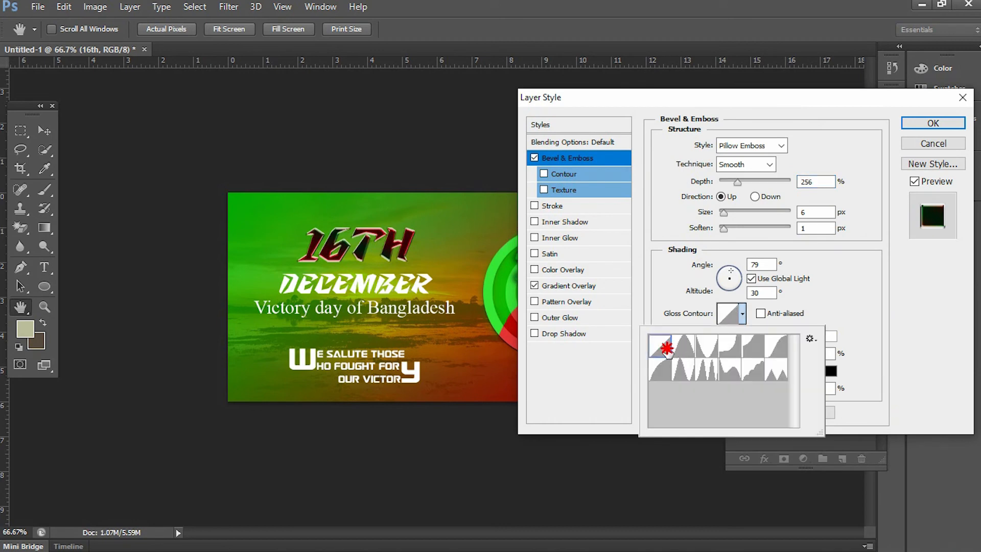
left_click(914, 126)
left_click(915, 127)
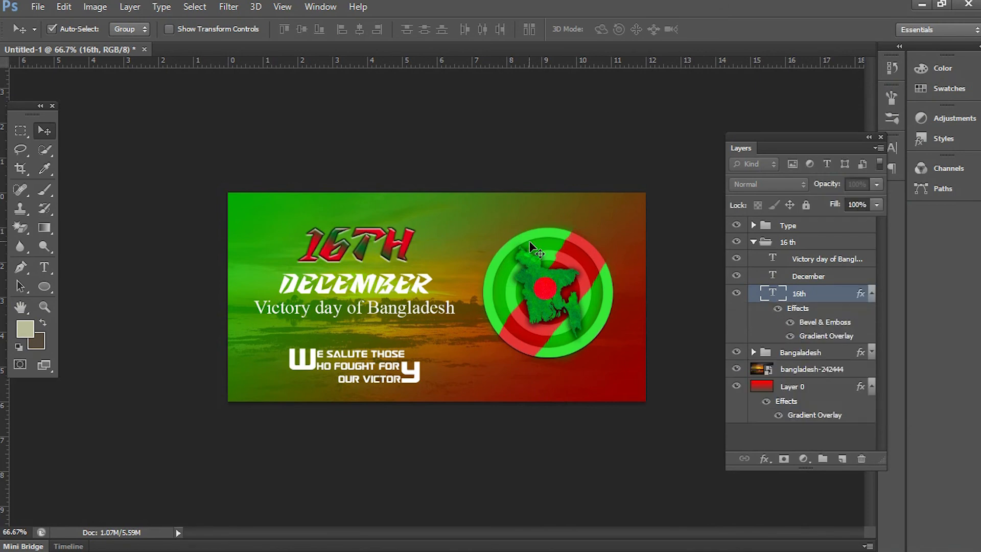
- Try other font families on the December text, from Kozuka Gothic Pro to MS UI Gothic, and discard the edit
left_click(810, 280)
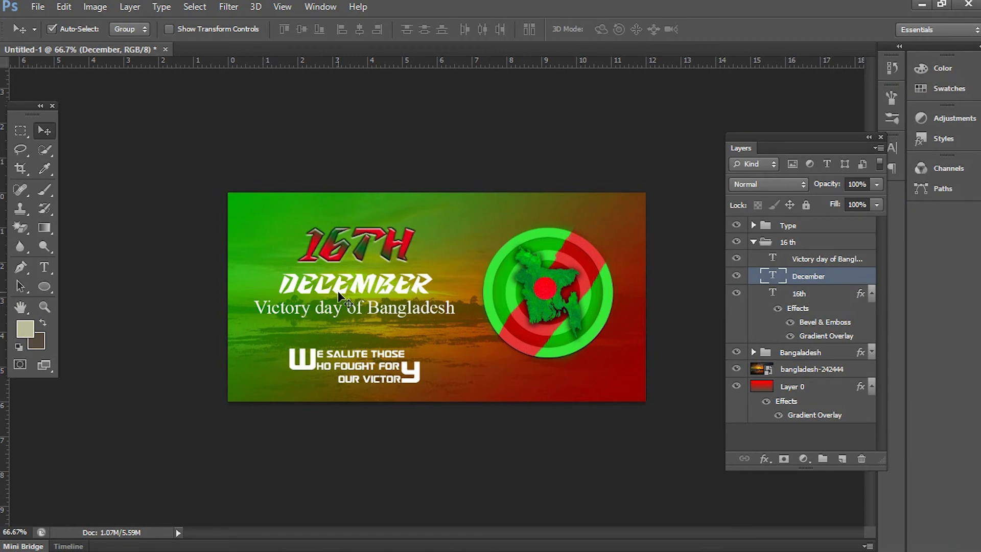
key("t")
left_click(349, 281)
key("ctrl+a")
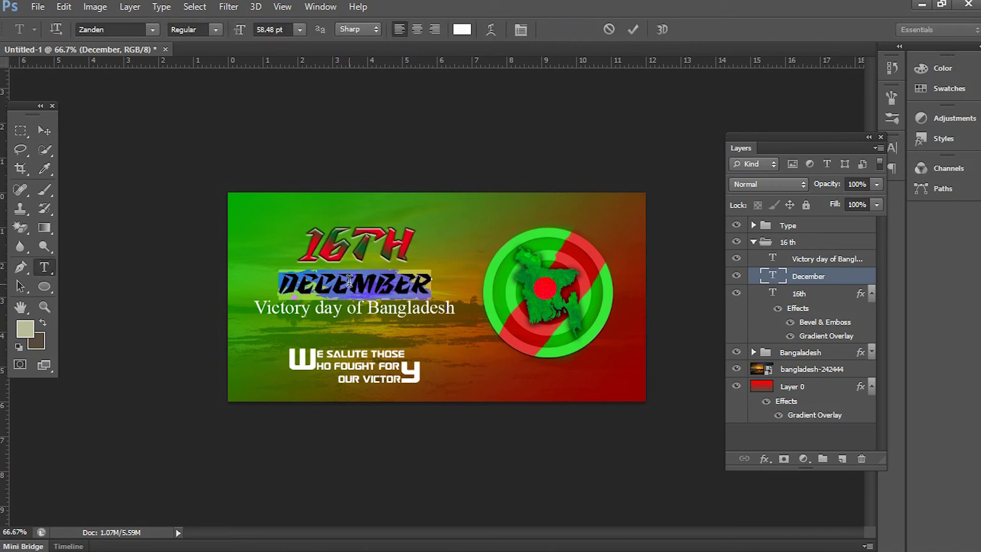
left_click(142, 30)
key("Down")
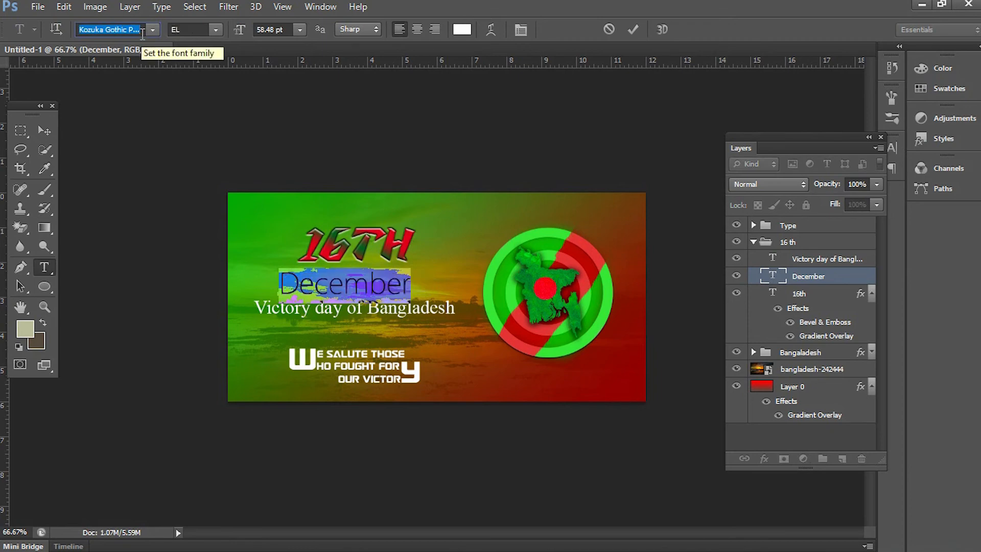
key("Down")
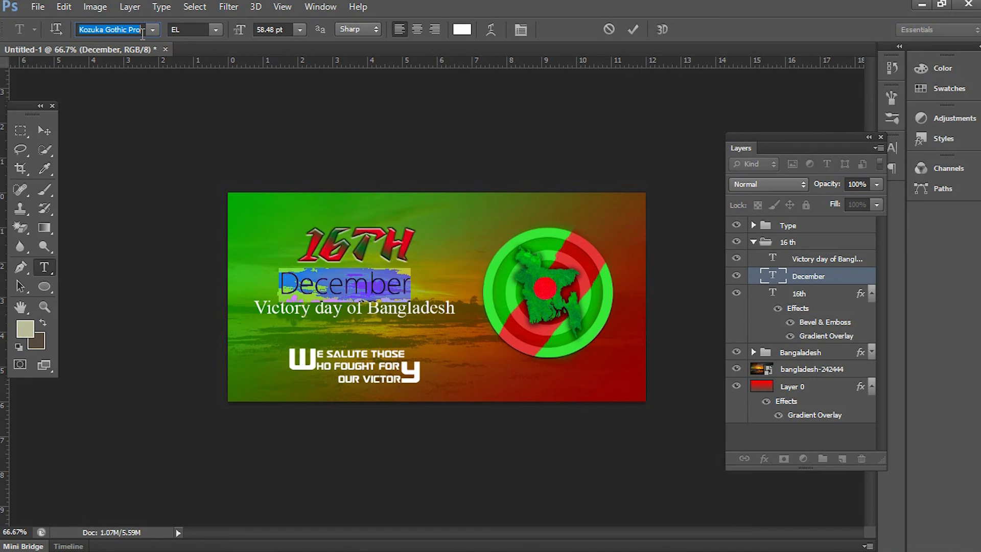
key("Down")
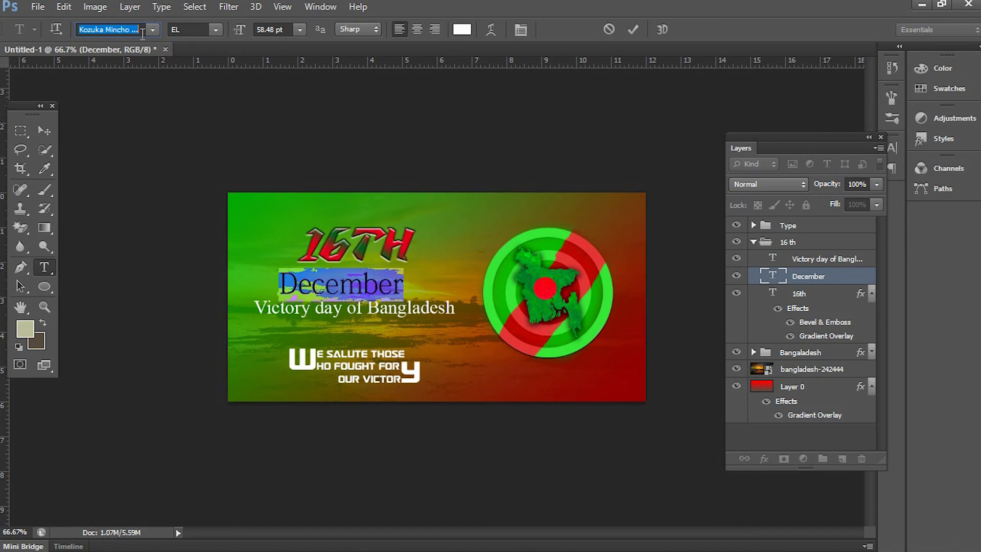
key("Down")
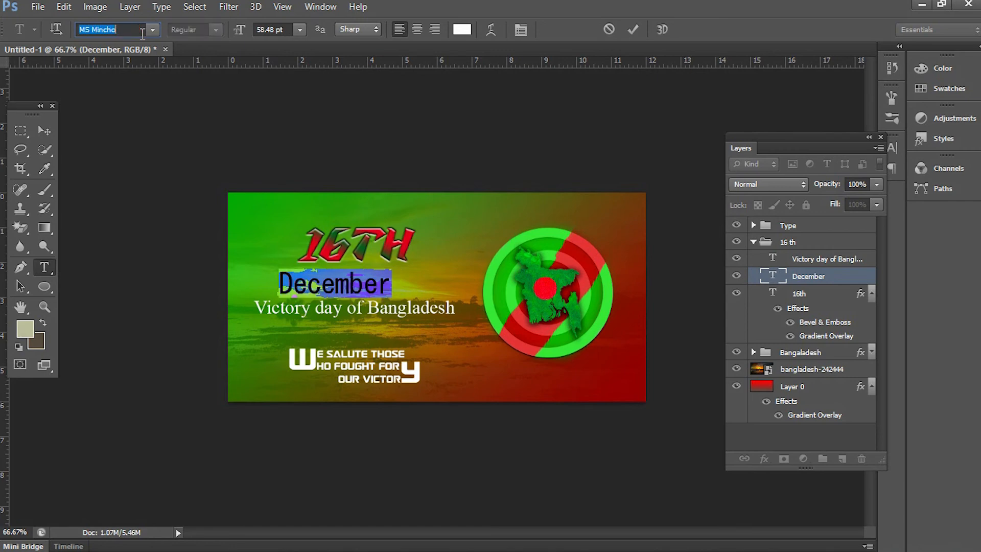
key("Down")
key("Down")
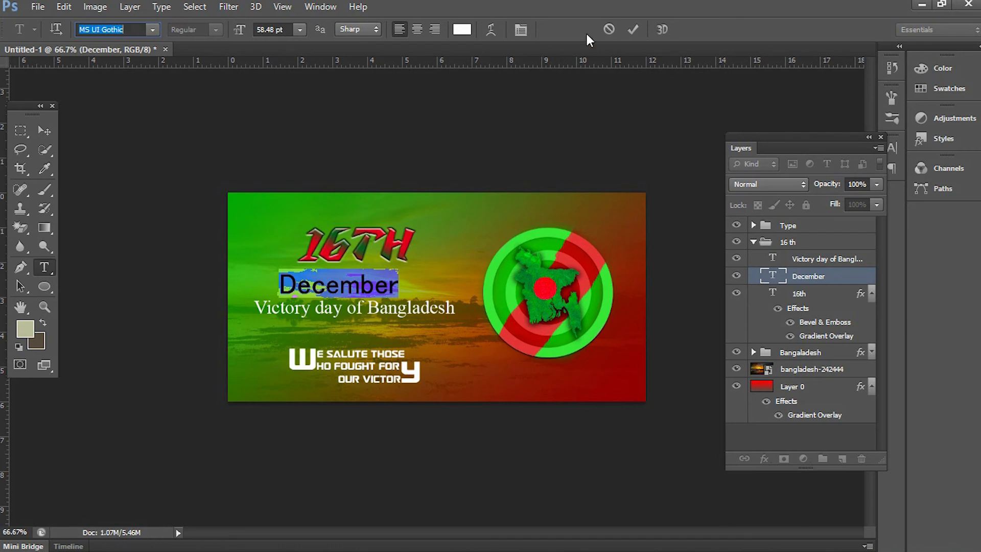
left_click(609, 28)
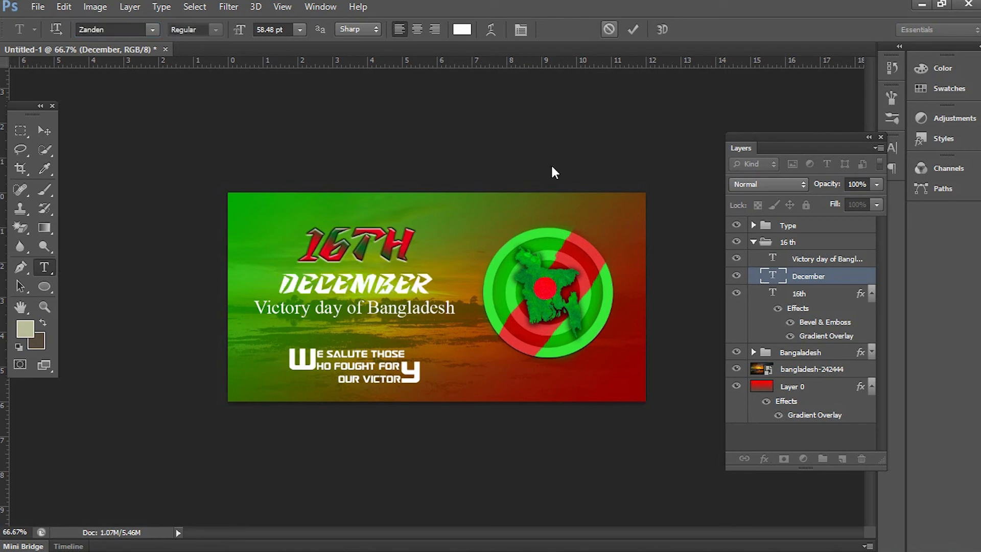
- Recolor the December text dark green 036e02, based on the green sampled from the banner's upper-left corner
double_click(382, 282)
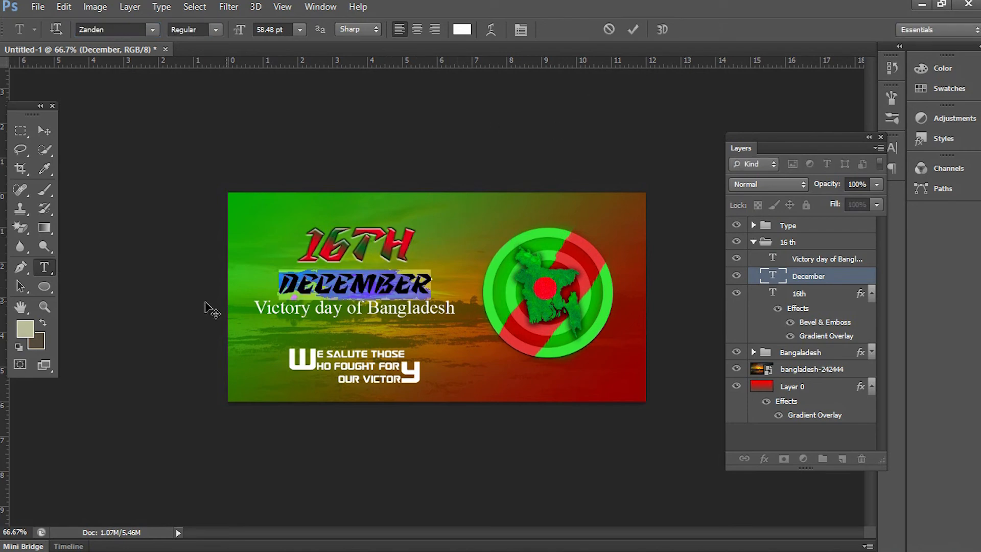
left_click(28, 331)
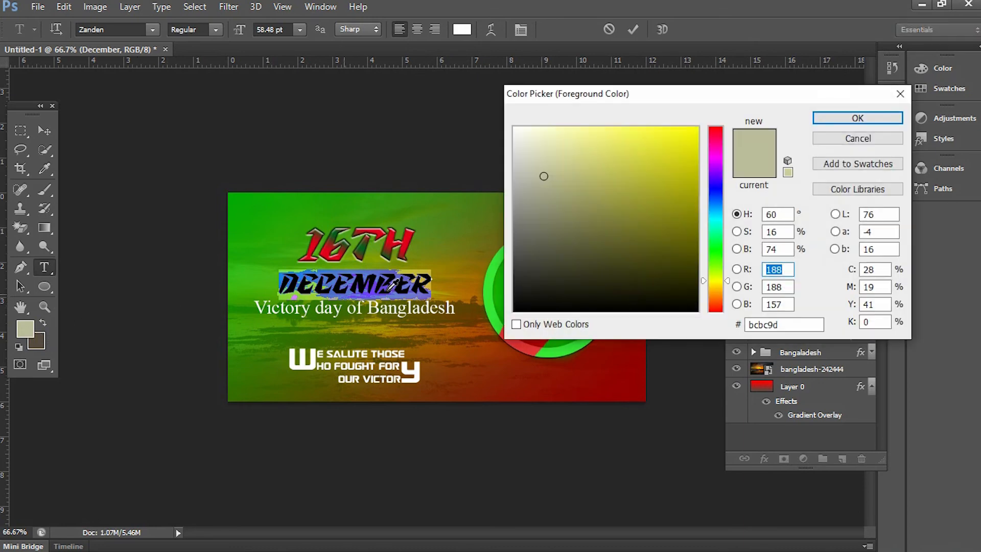
left_click(237, 201)
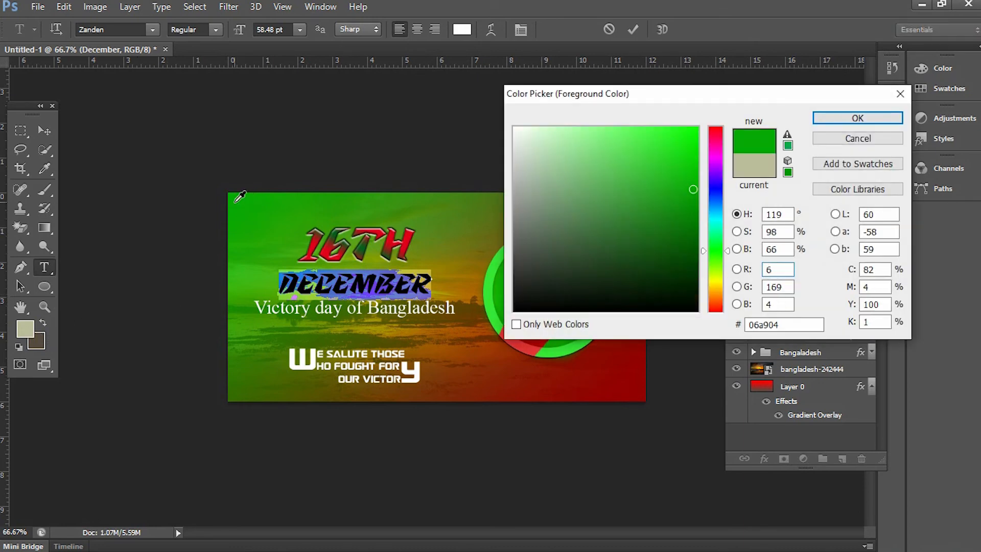
left_click(697, 227)
left_click(697, 228)
left_click(697, 231)
left_click(695, 232)
left_click(833, 122)
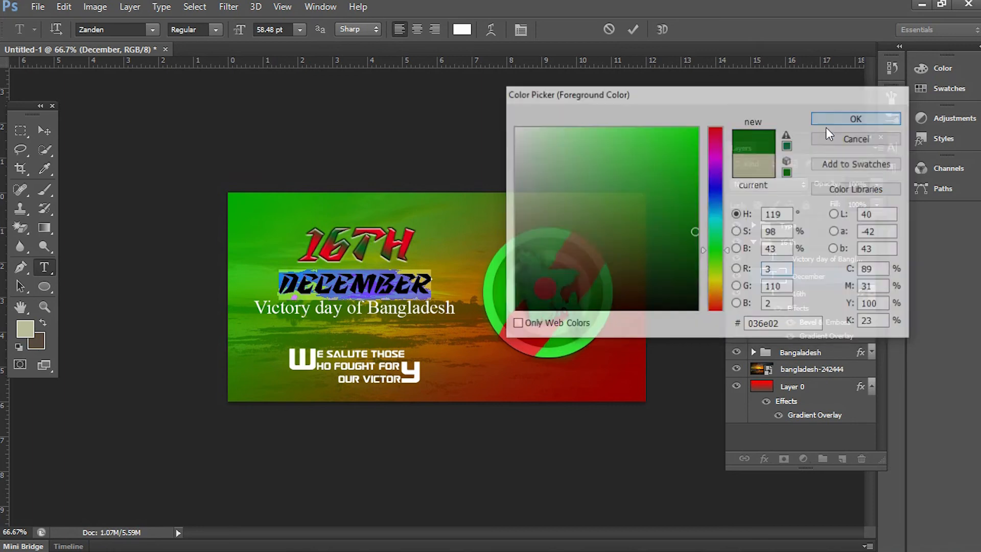
left_click(633, 30)
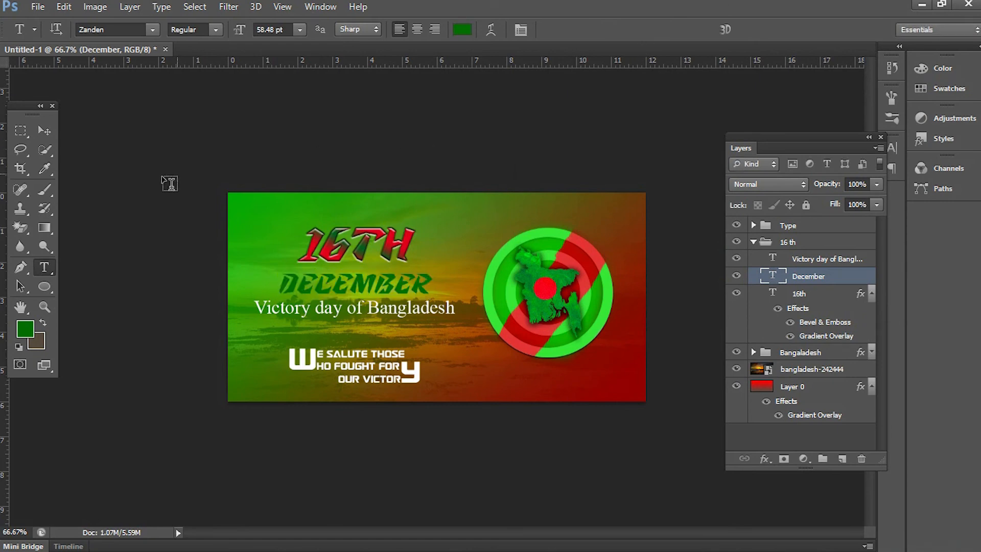
- Try a red ff0000 outside stroke, 1 px wide, on the December text
left_click(45, 131)
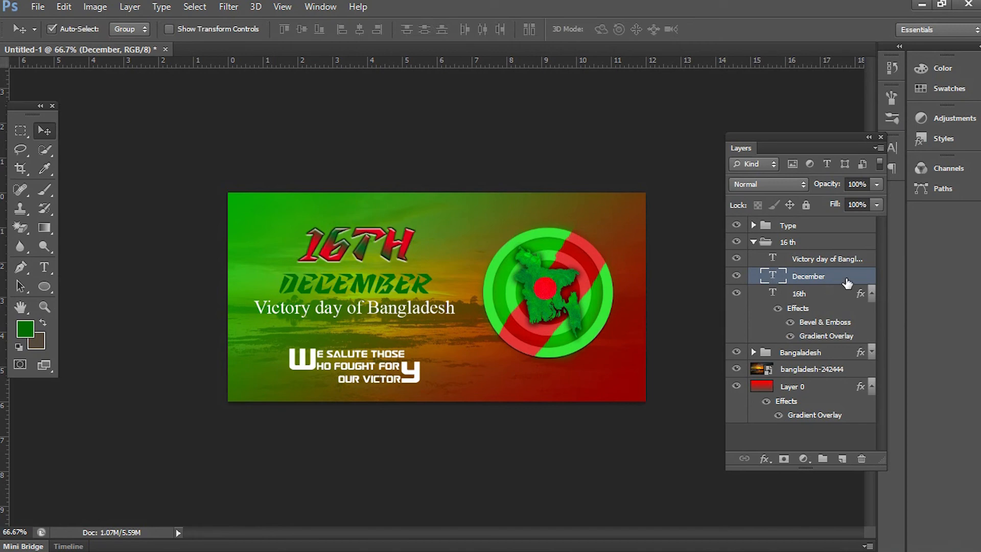
left_click(872, 294)
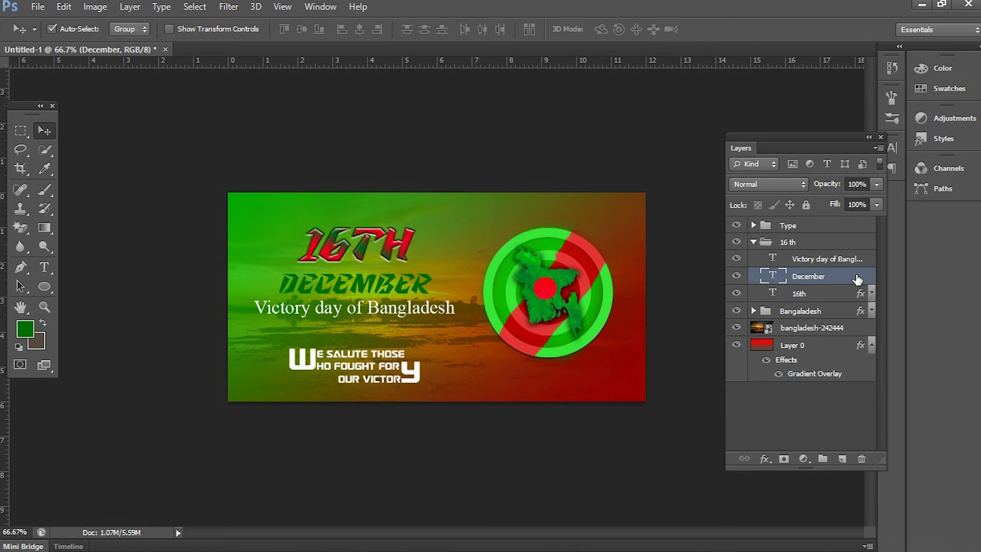
double_click(858, 280)
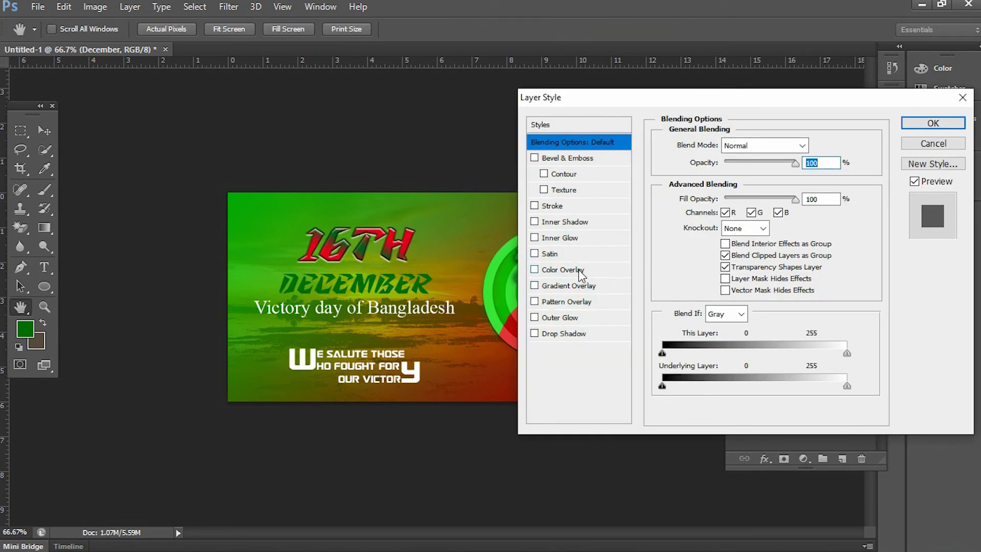
left_click(554, 207)
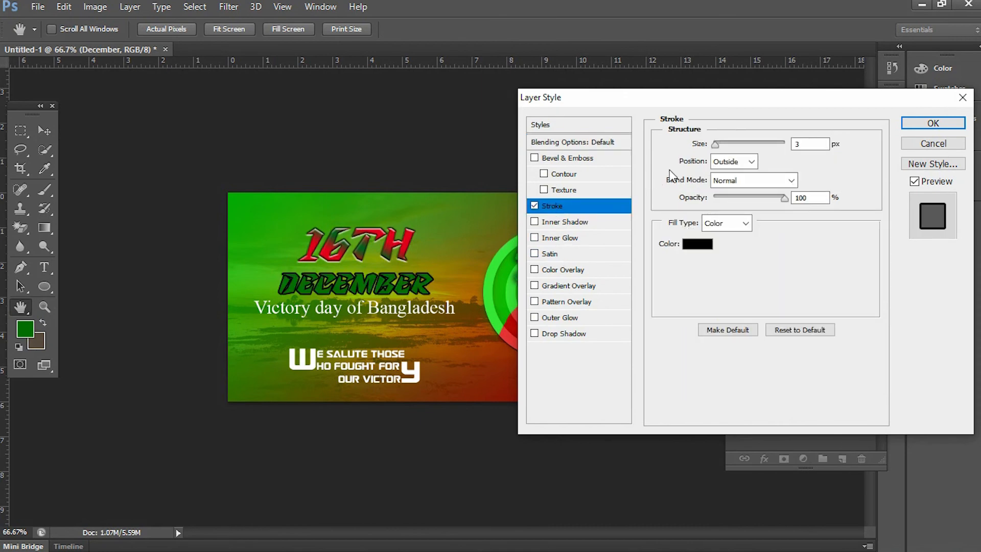
left_click(699, 244)
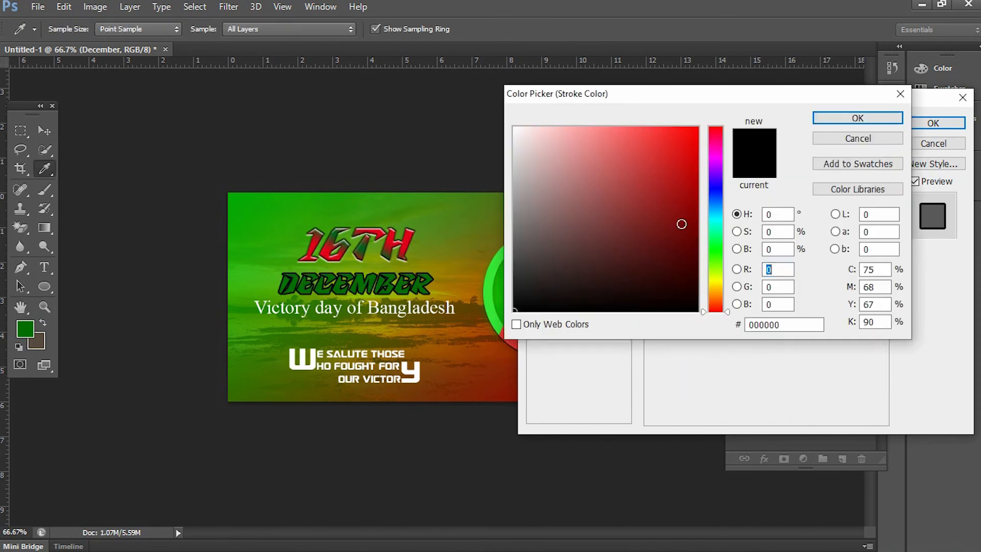
left_click(697, 128)
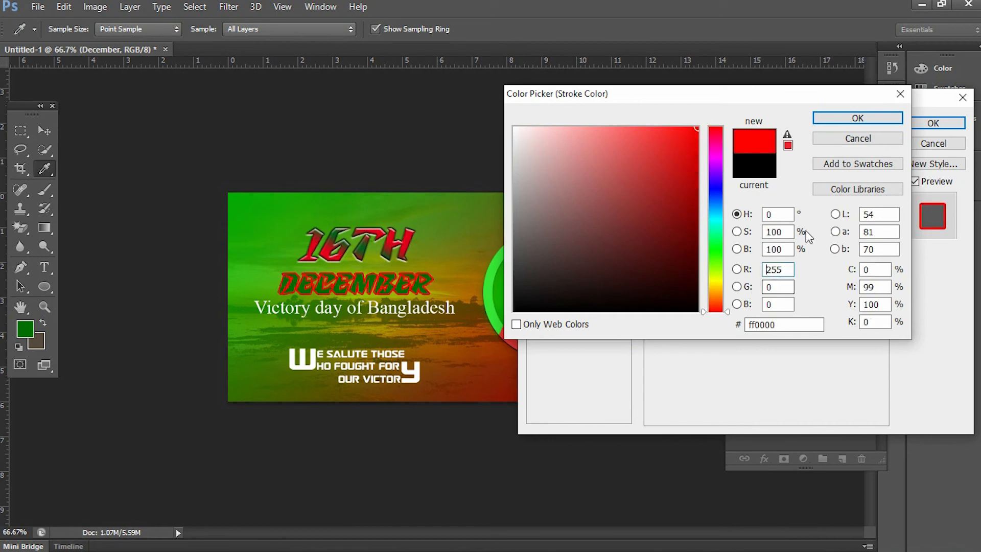
left_click(867, 118)
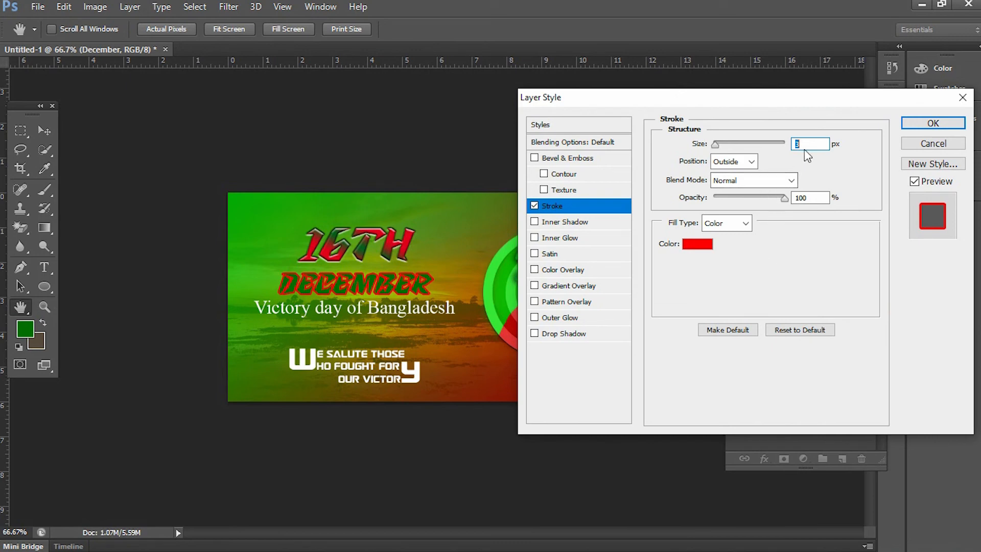
type("1")
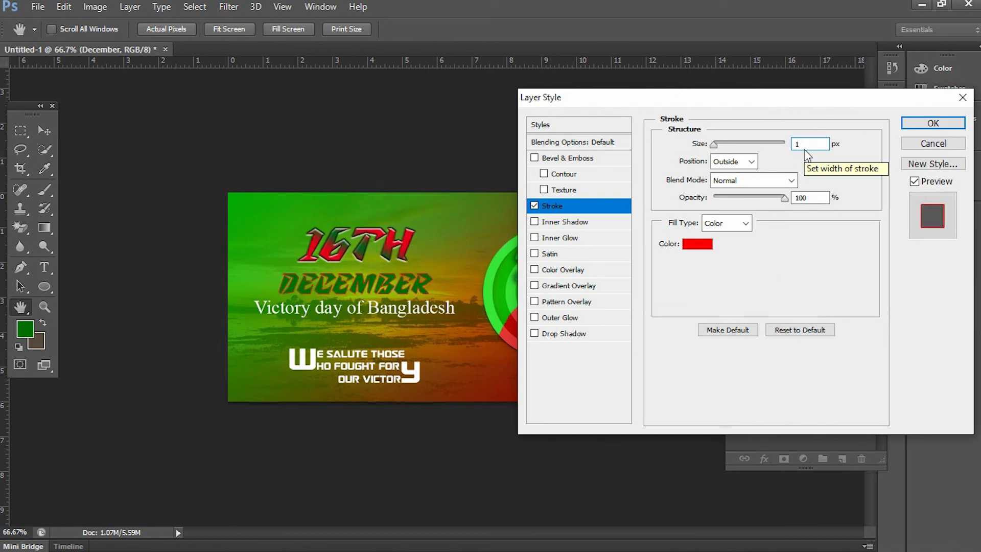
- Try the December text's stroke at 2 px and in white ffffff, and discard the layer style changes
left_click(752, 162)
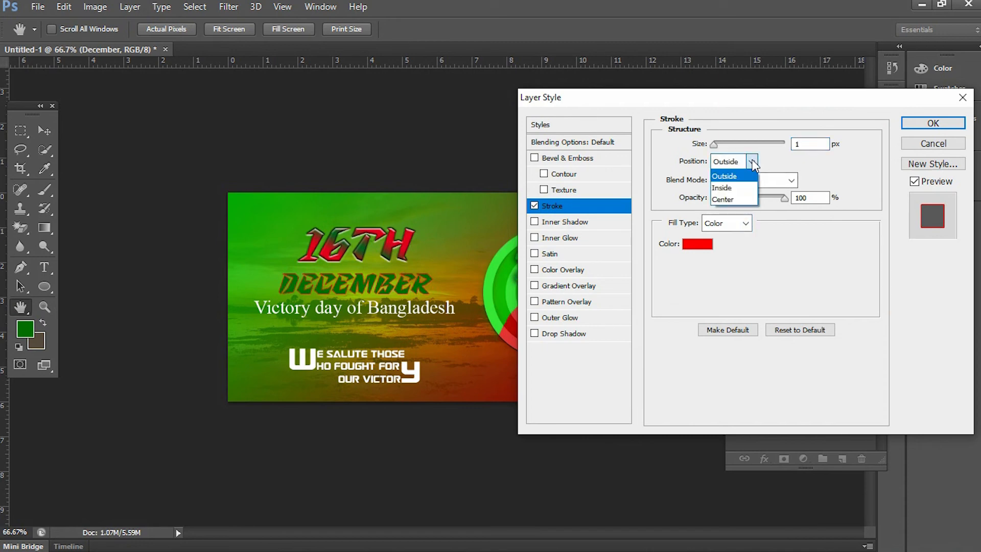
left_click(755, 163)
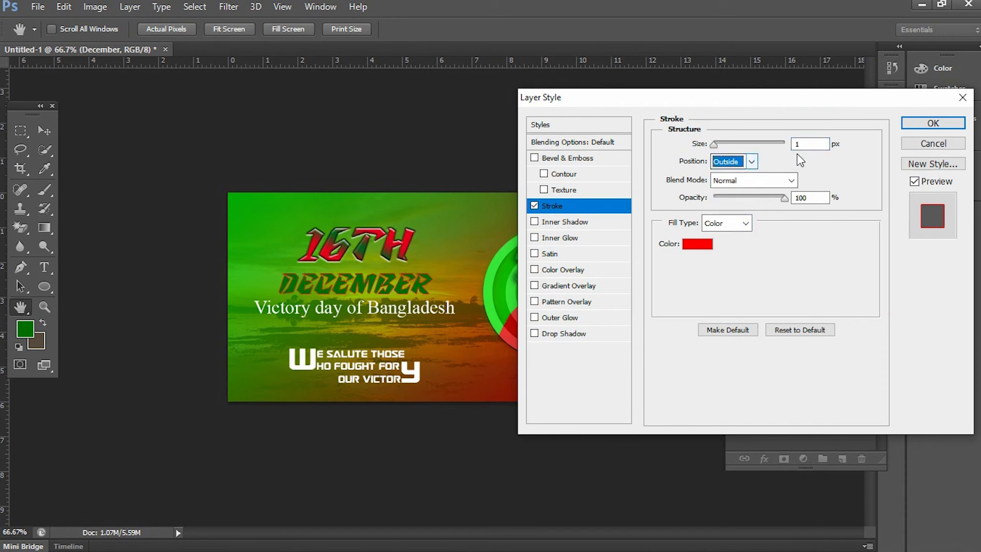
left_click_drag(801, 144, 778, 147)
type("2")
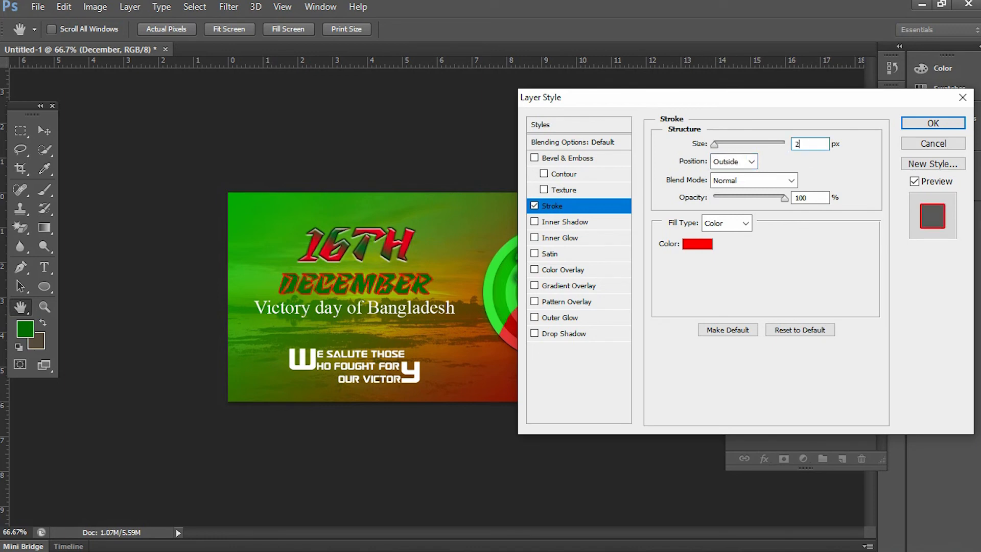
left_click(705, 248)
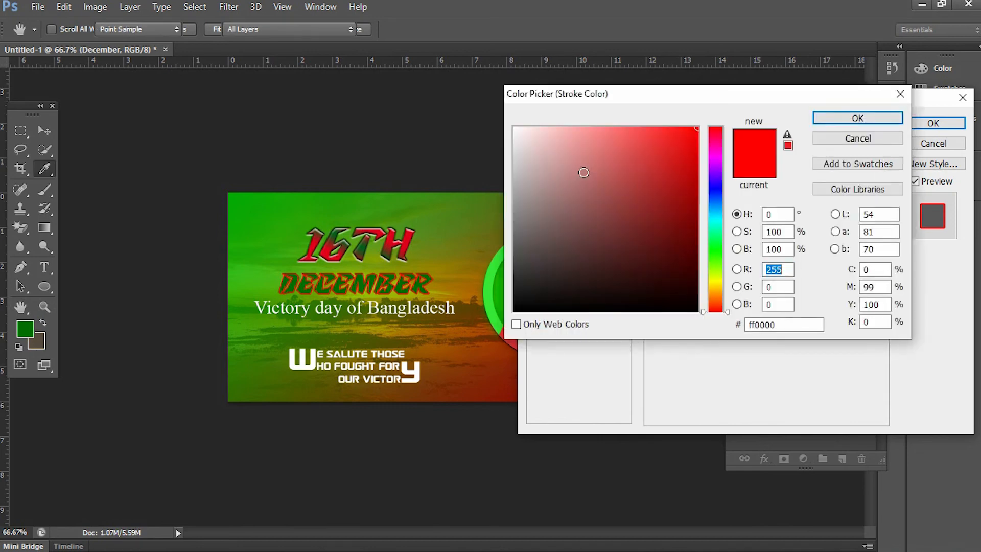
left_click(526, 134)
left_click_drag(526, 134, 512, 127)
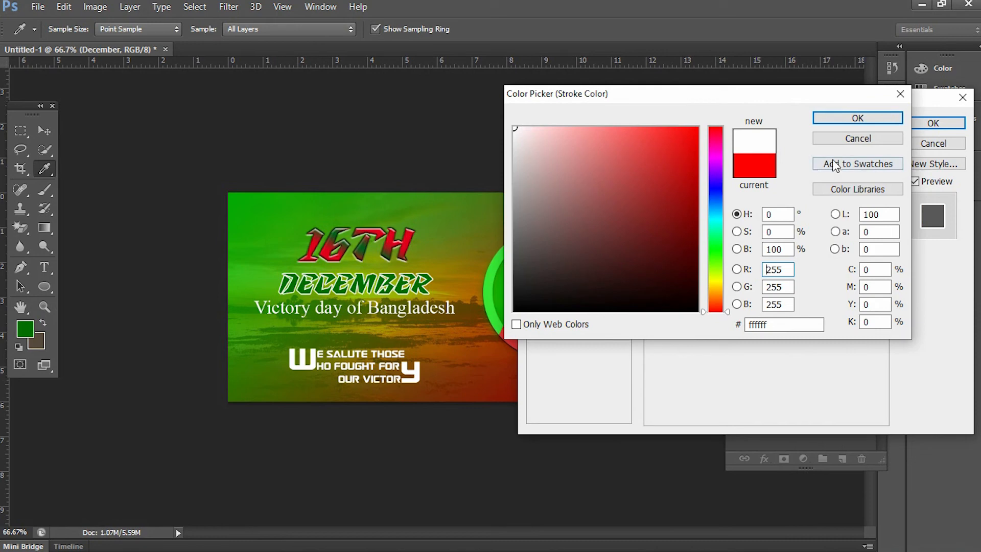
left_click(829, 138)
left_click(908, 147)
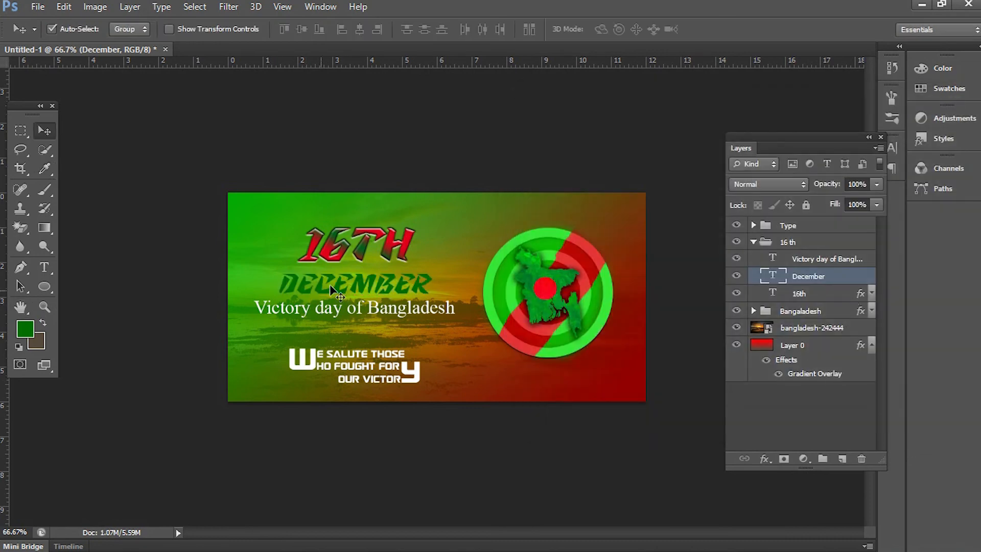
- Recolor the December text pure red with RGB values 255, 0, 0
left_click(44, 267)
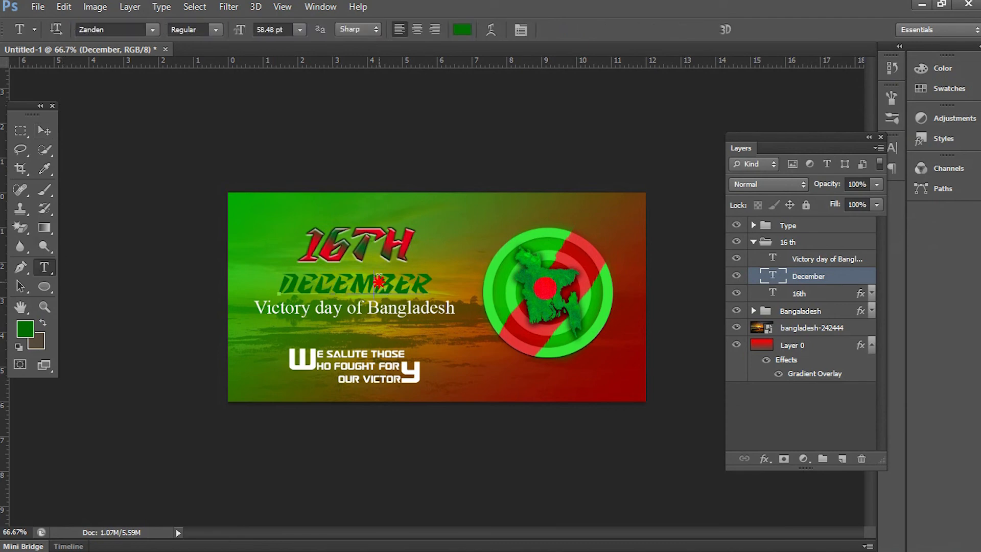
double_click(379, 279)
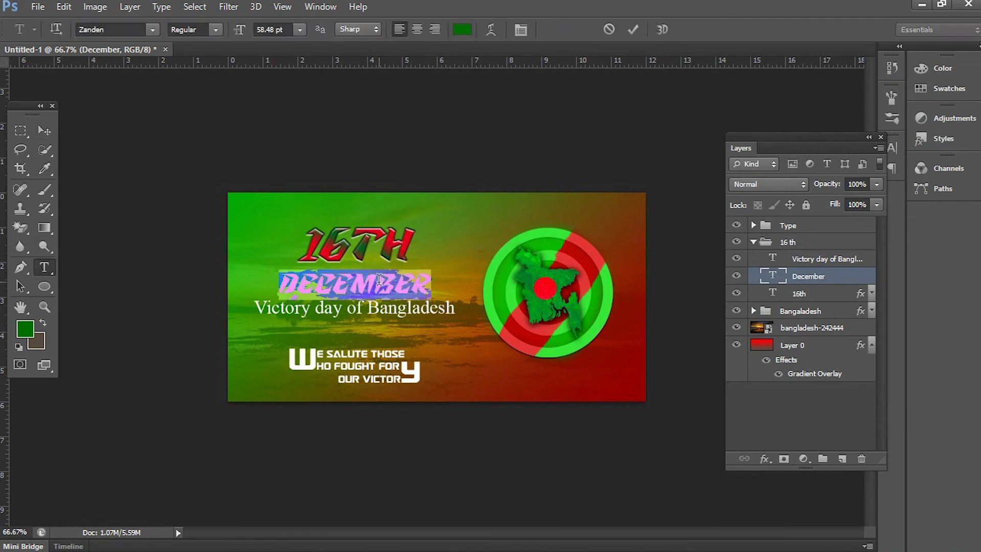
left_click(460, 31)
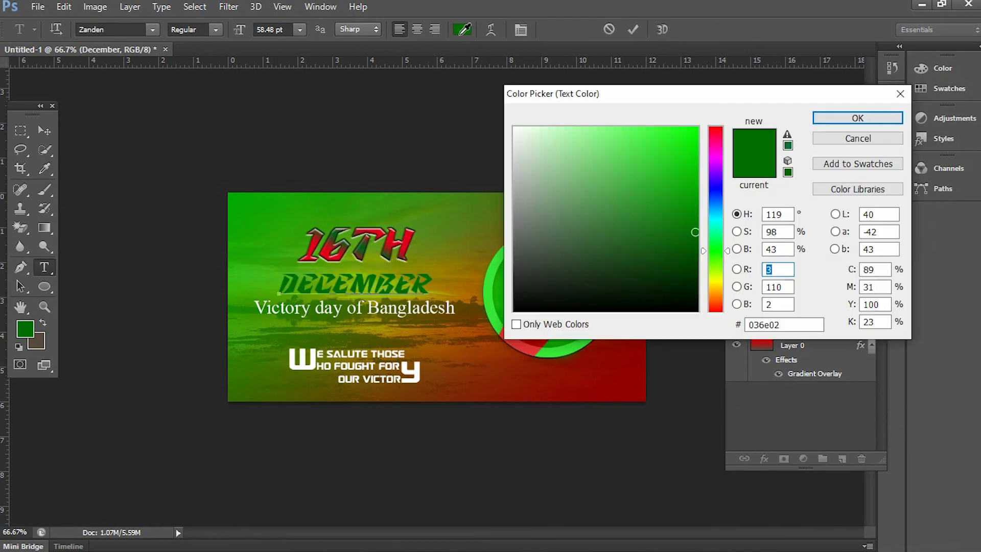
left_click(714, 305)
left_click(690, 131)
left_click(783, 270)
left_click(783, 269)
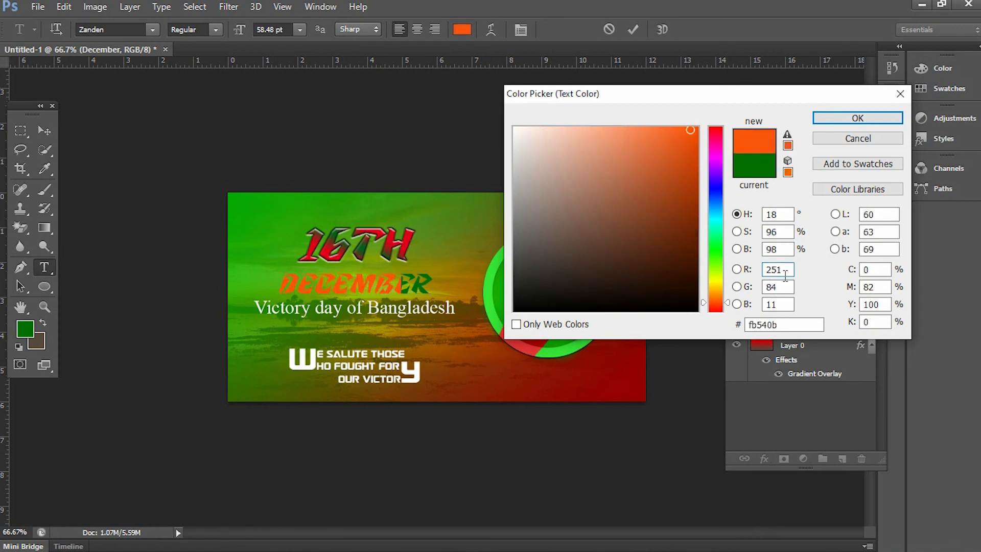
left_click_drag(789, 270, 756, 272)
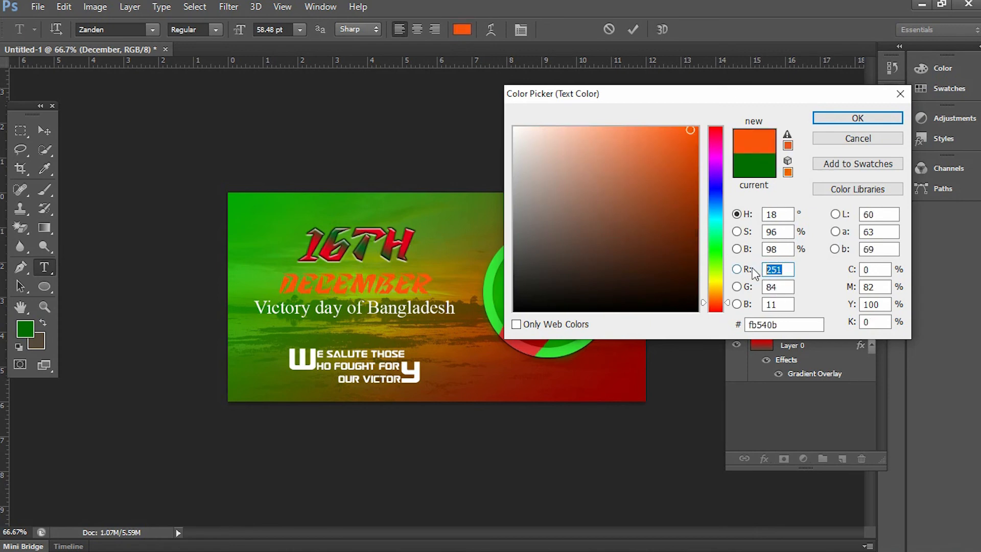
type("255")
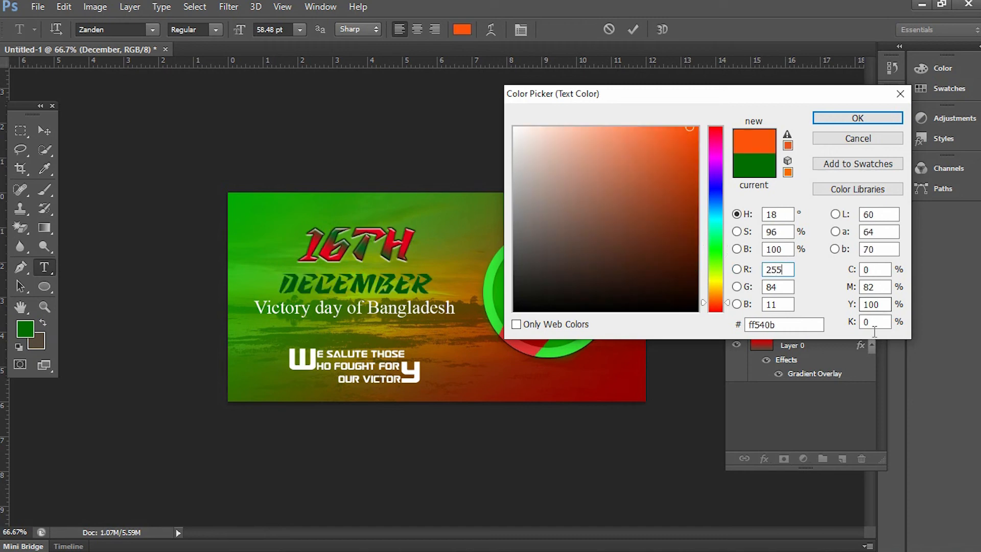
double_click(782, 289)
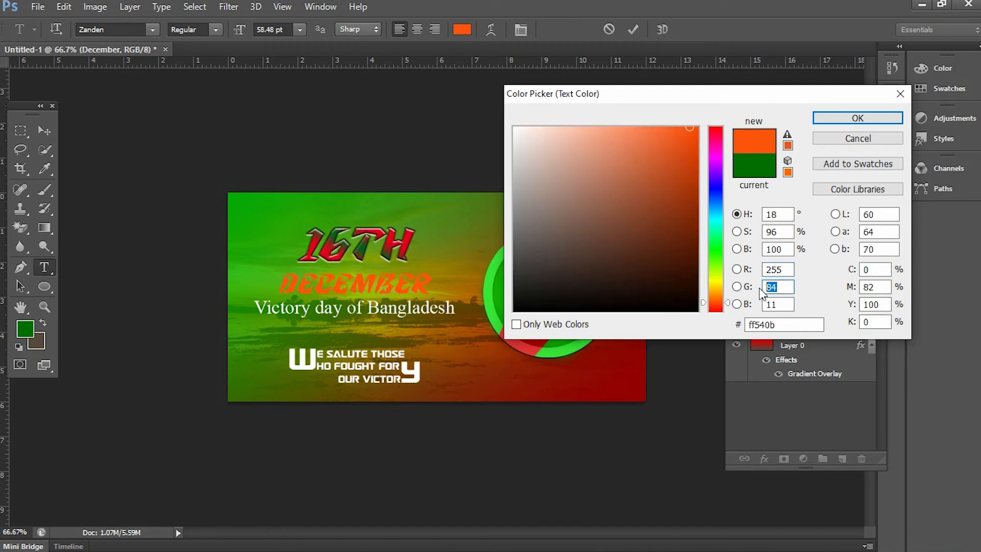
type("0")
double_click(779, 304)
type("0")
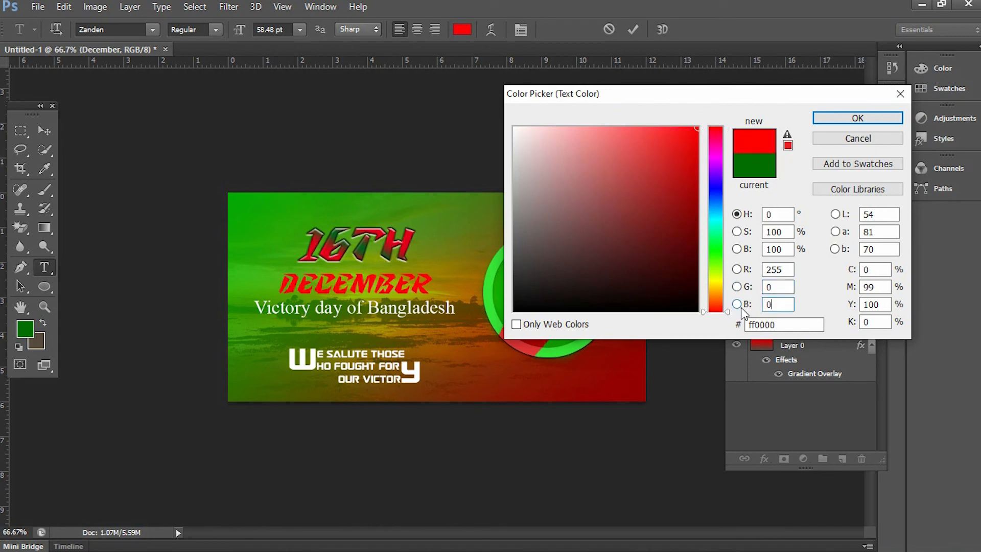
left_click(872, 121)
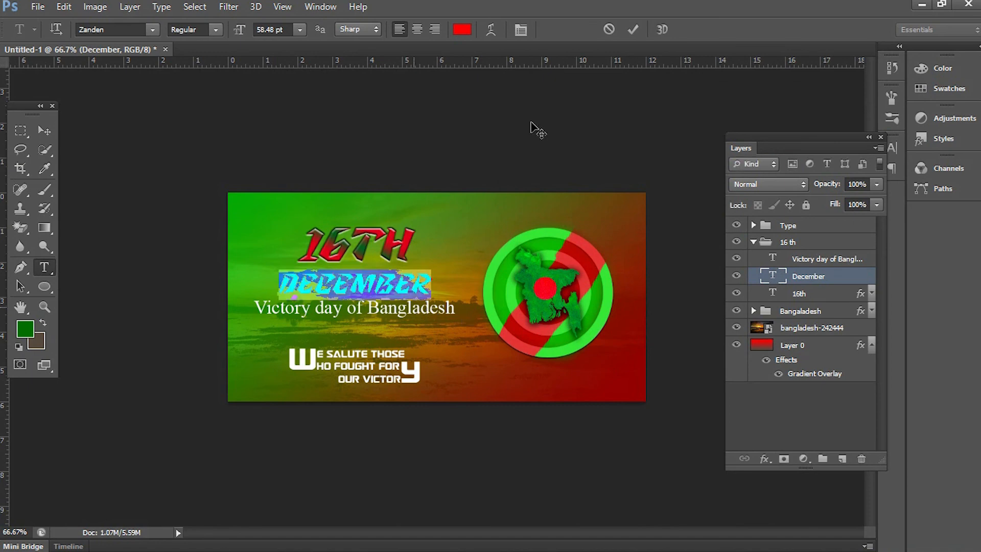
left_click(633, 30)
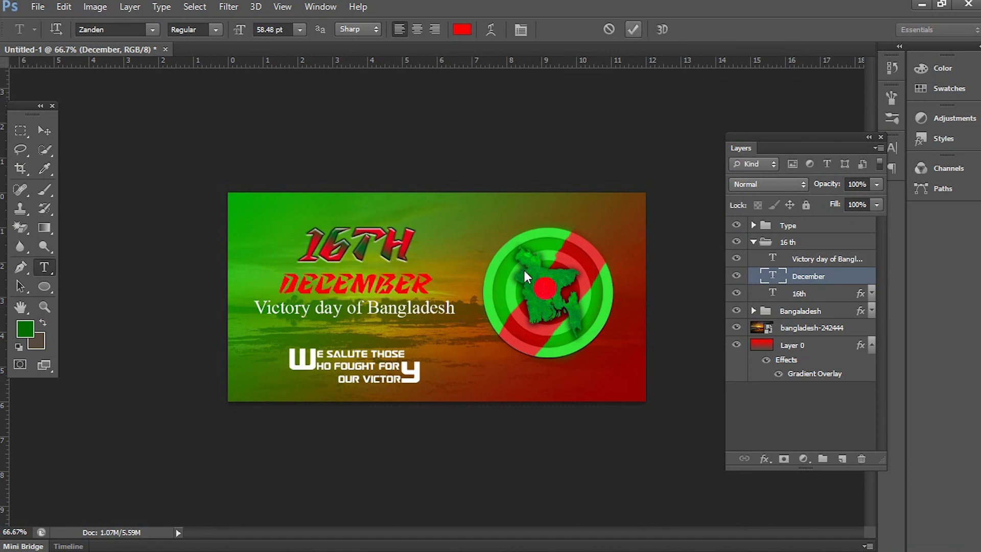
left_click(360, 306)
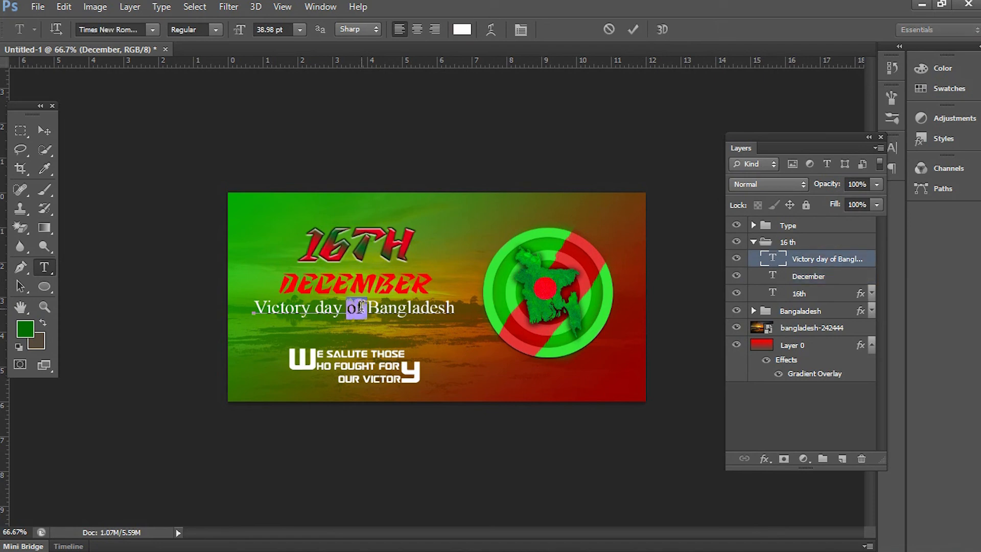
triple_click(361, 307)
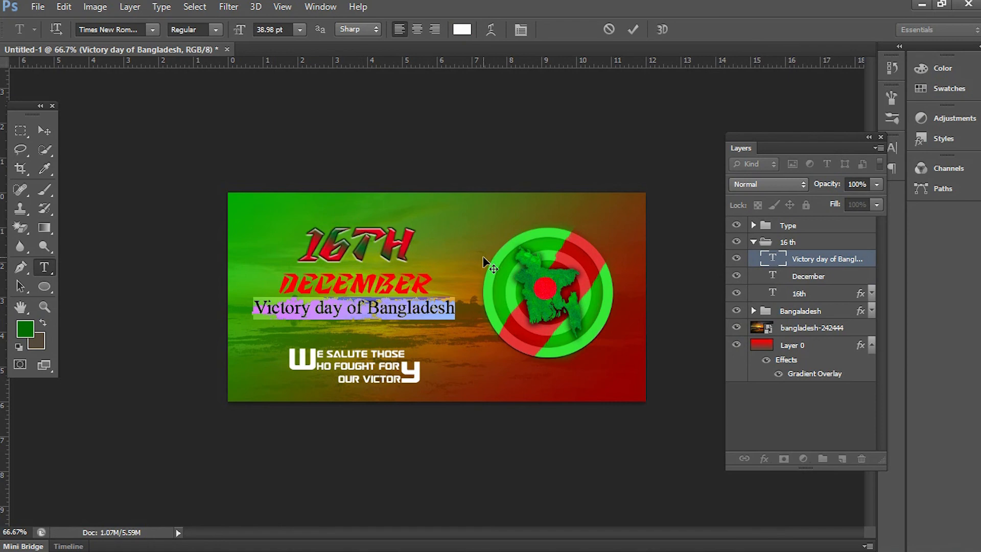
left_click(636, 29)
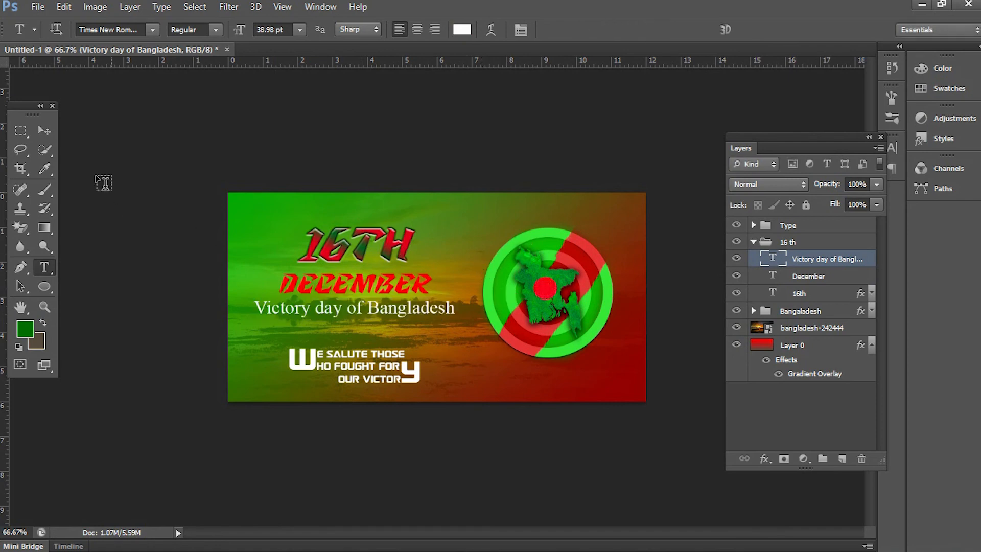
- Scale the Type and 16 th groups down together about their center to about 83.6%
left_click(44, 130)
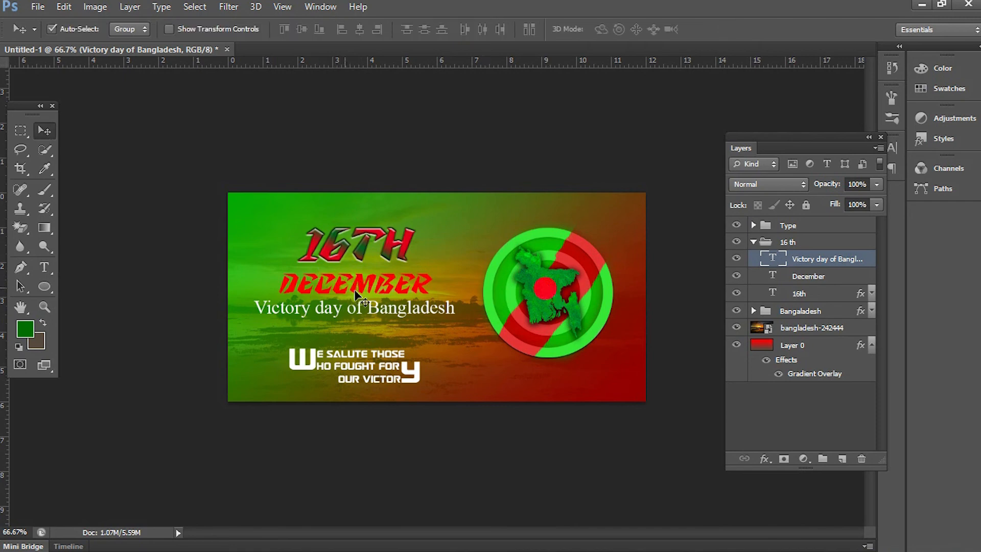
left_click(752, 242)
left_click(802, 228)
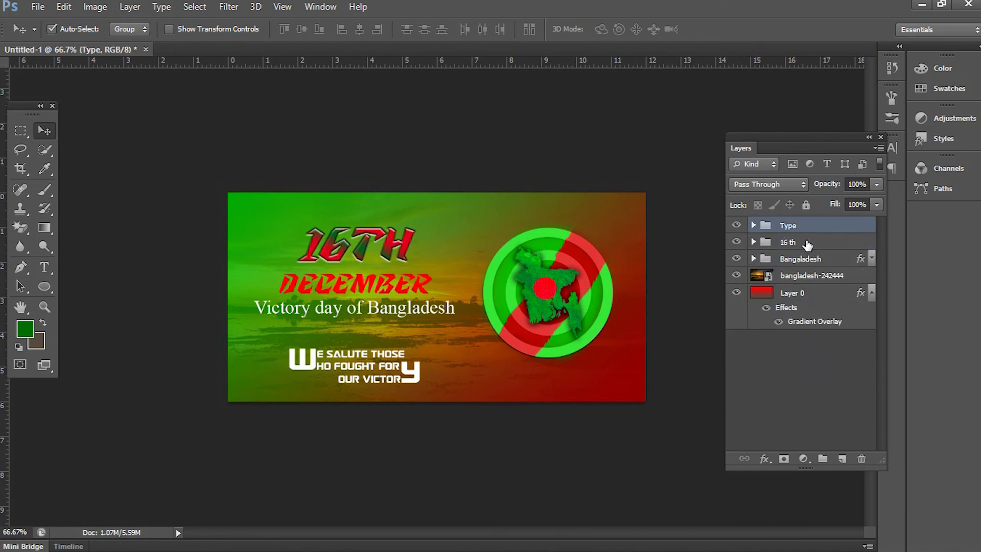
left_click(807, 244, "shift")
key("ctrl+t")
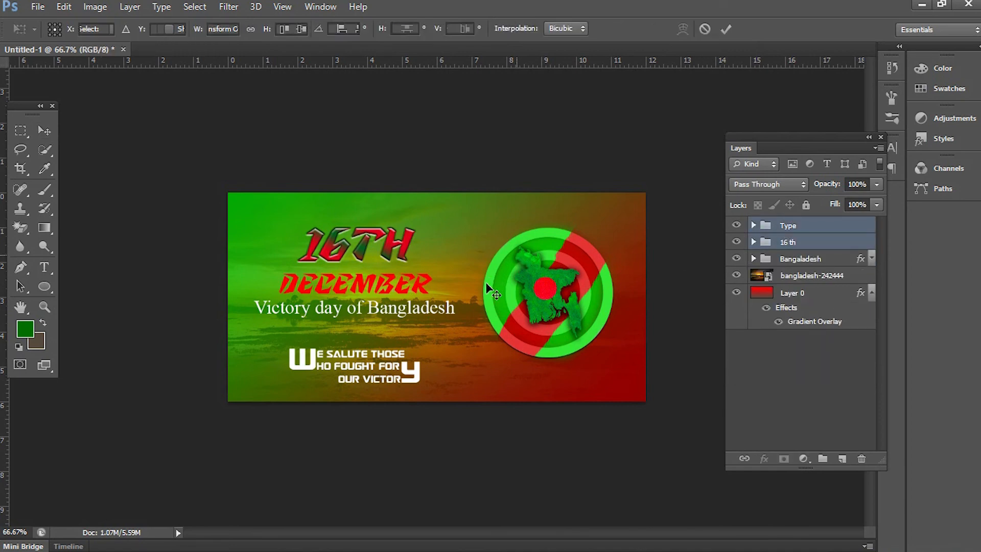
left_click_drag(456, 231, 437, 240)
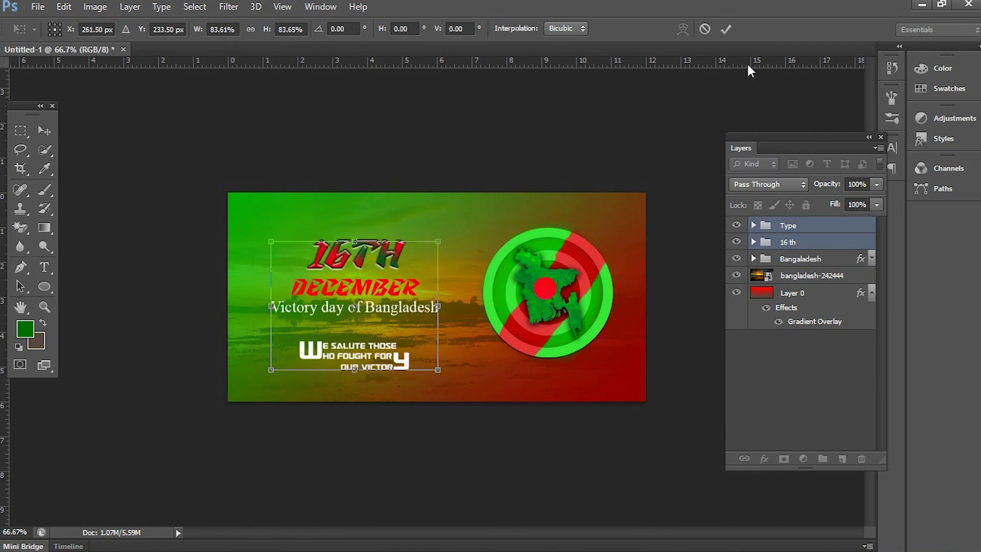
left_click(728, 32)
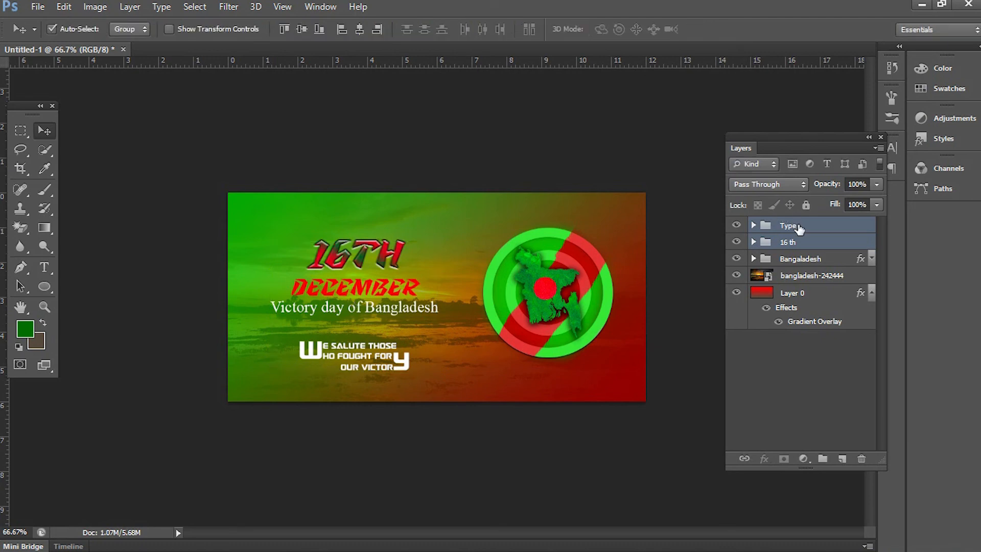
- Nudge the 16 th group up slightly to widen the gap above the salute text
left_click(799, 228)
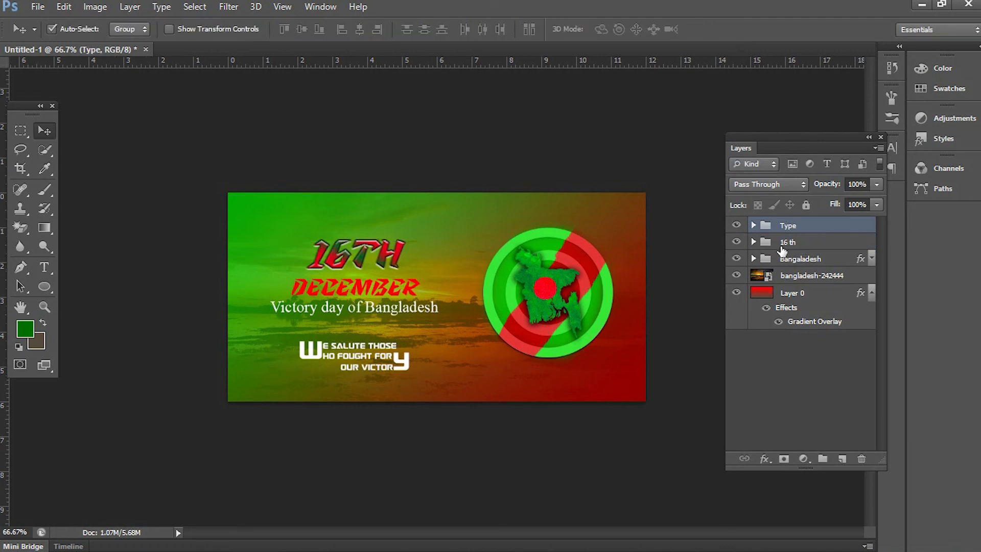
left_click(782, 244)
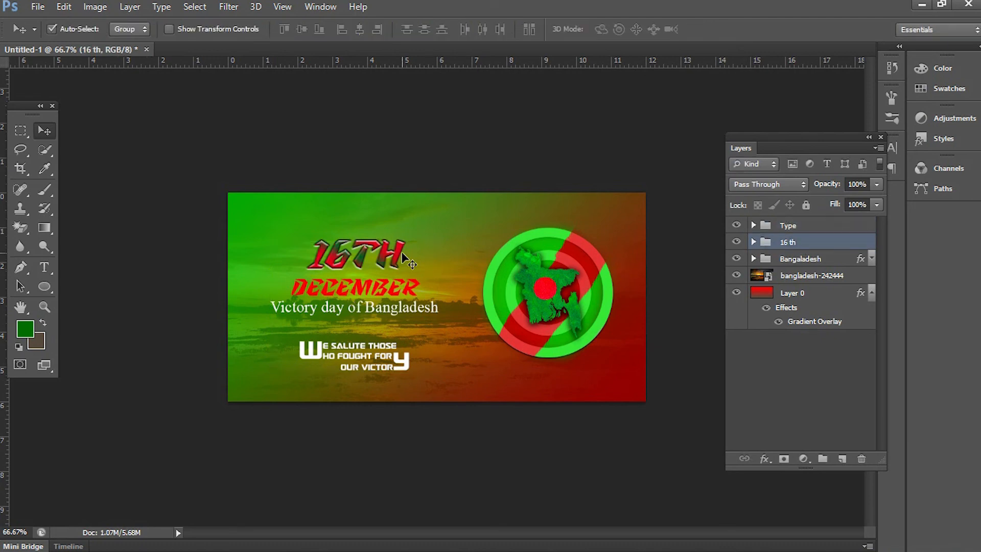
key("Up")
key("Up")
key("Up")
key("Up")
key("Up")
key("Up")
key("Up")
key("Up")
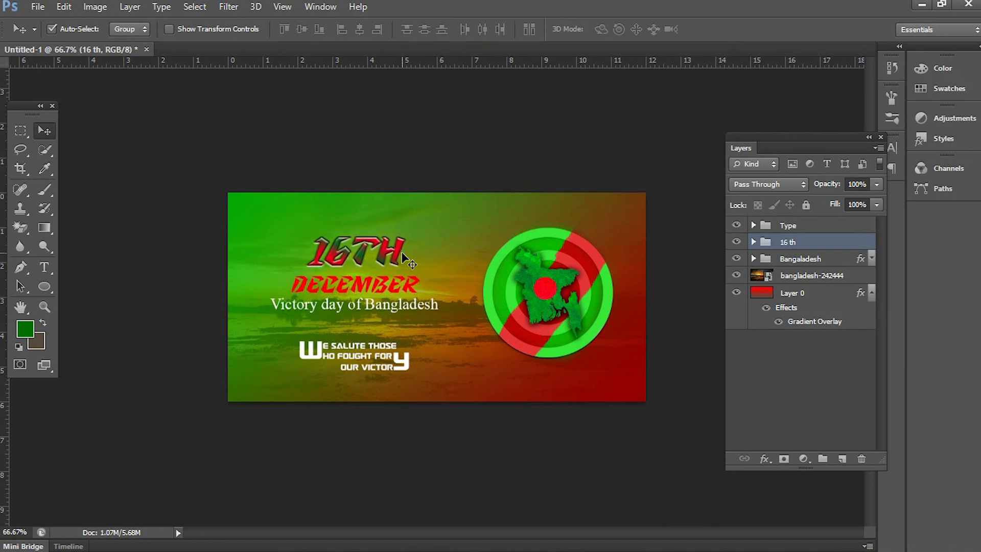
- Nudge the 16 th group slightly left, and move the Type group's salute text slightly left and down
key("Left")
key("Left")
key("Left")
key("Left")
key("Left")
key("Left")
key("Left")
key("Left")
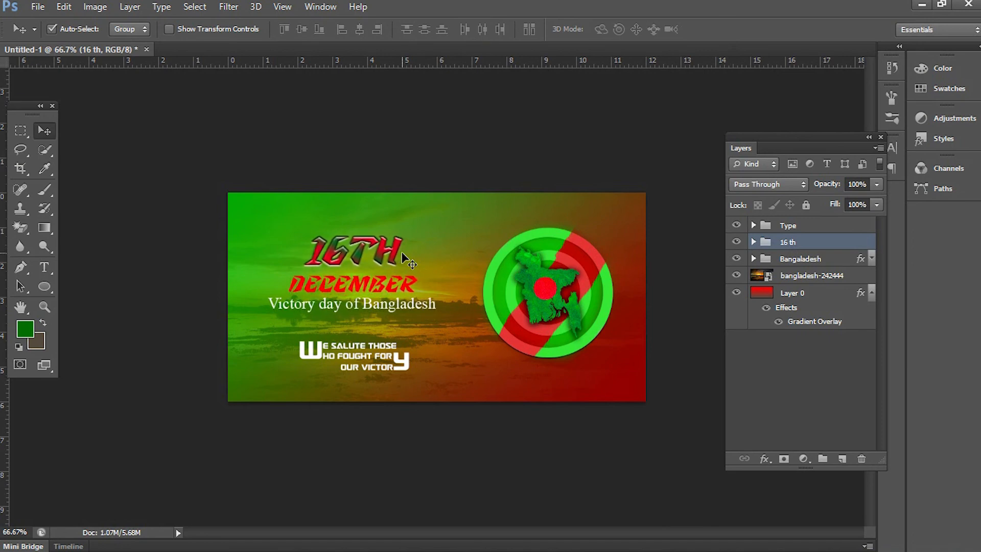
left_click(790, 227)
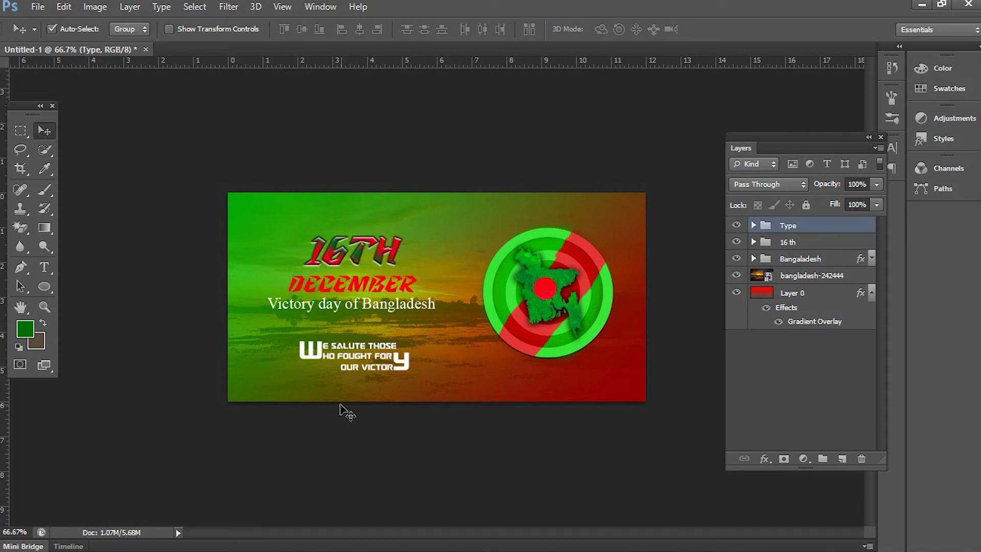
left_click_drag(362, 358, 355, 363)
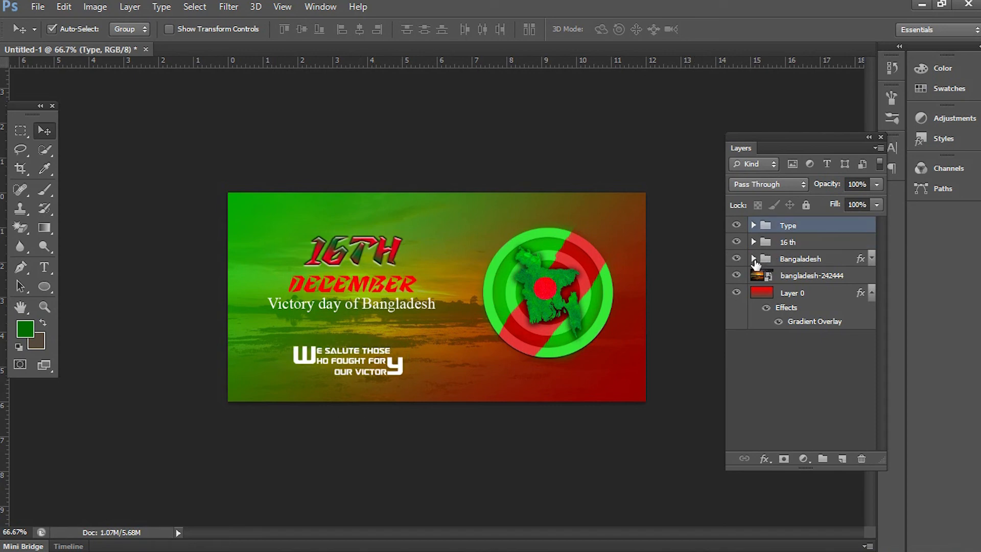
- Set Layer 1 in the Bangladesh group to 100% opacity and 75% fill
left_click(754, 243)
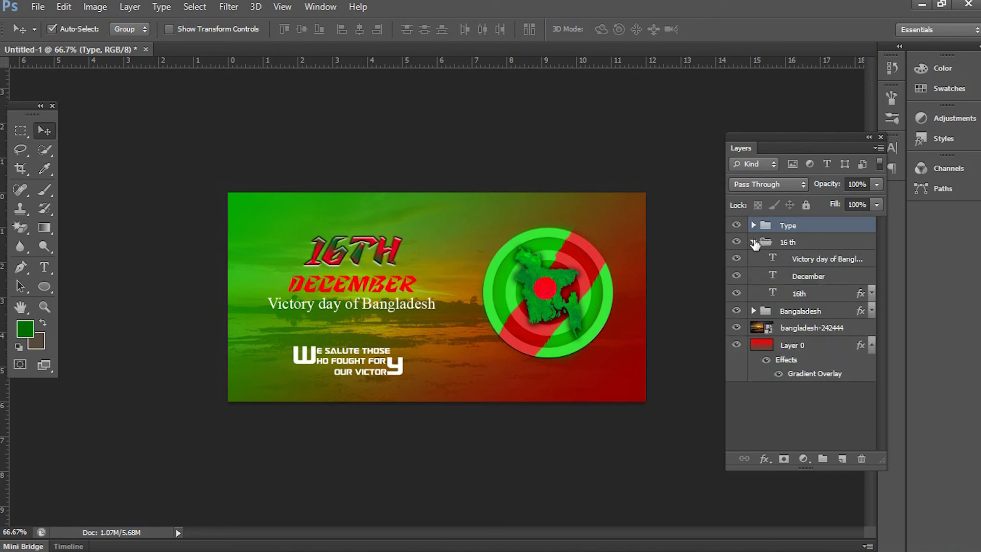
left_click(754, 242)
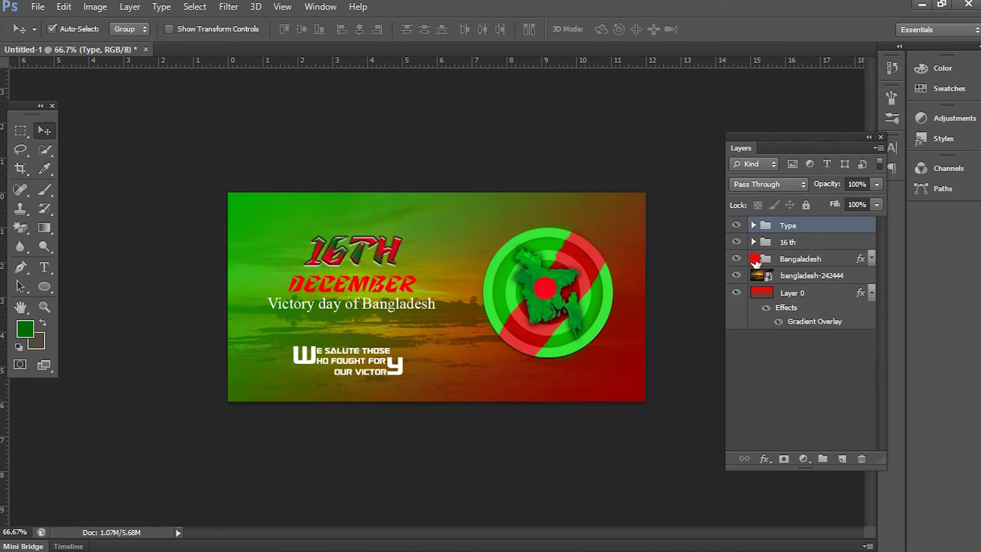
left_click(754, 259)
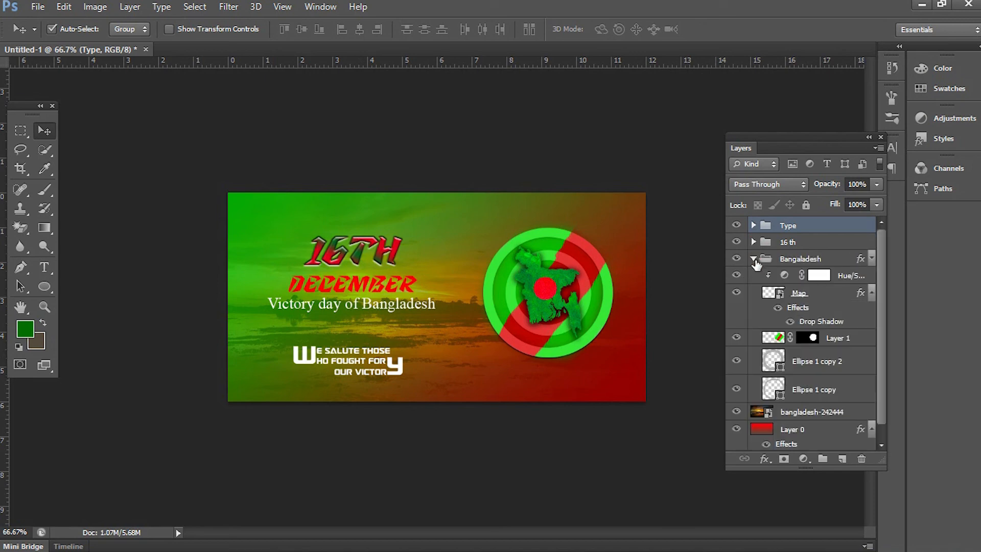
left_click(826, 300)
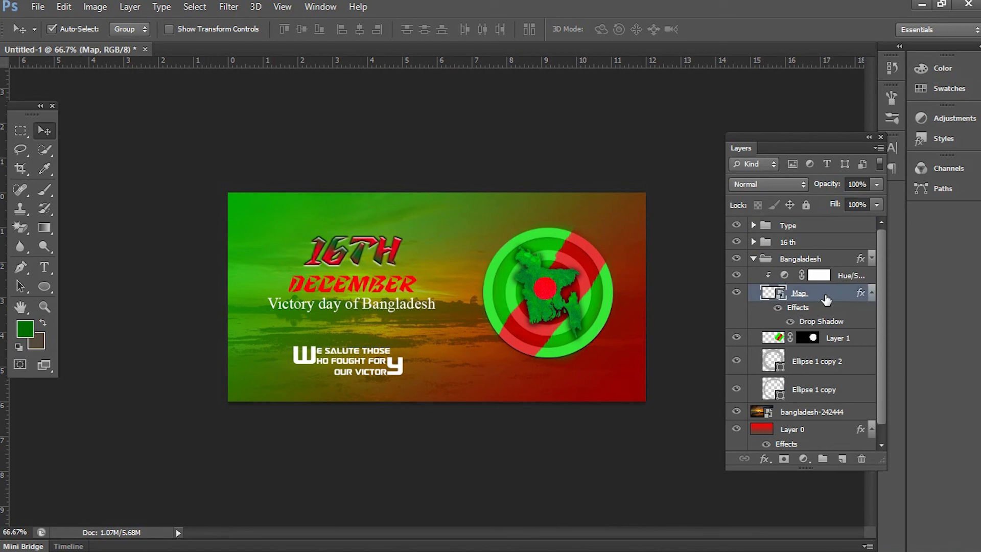
left_click(842, 341)
left_click(877, 184)
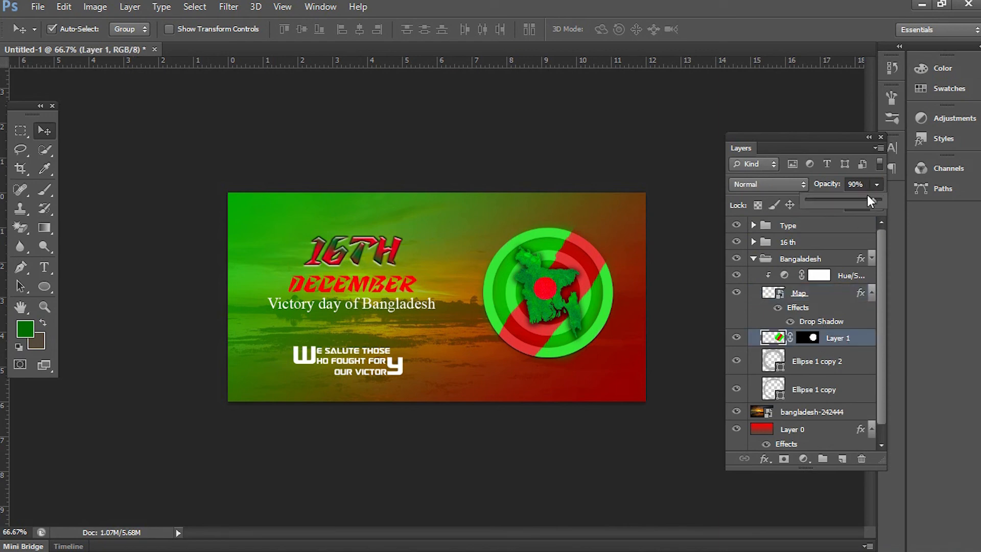
left_click(878, 182)
left_click(877, 204)
left_click_drag(866, 219, 907, 219)
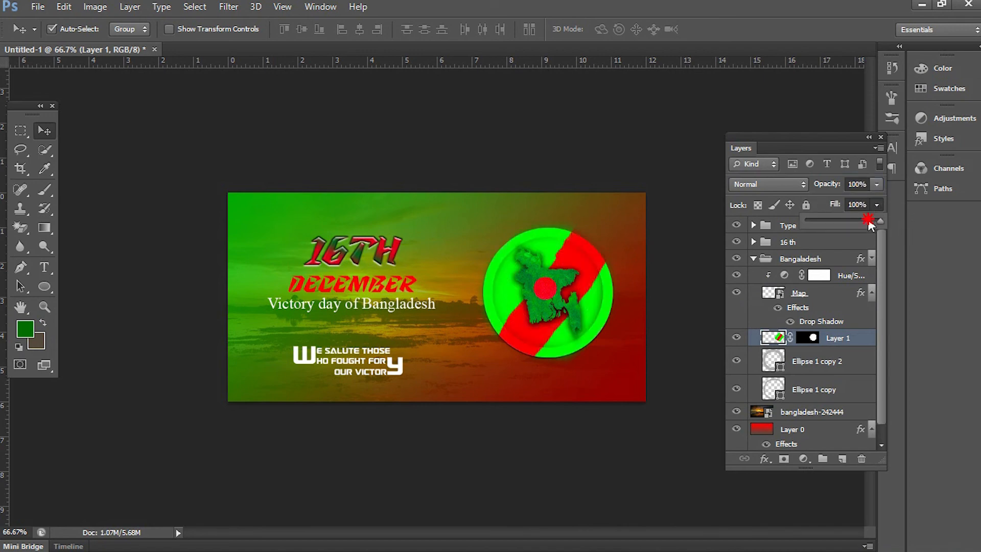
left_click_drag(861, 221, 861, 221)
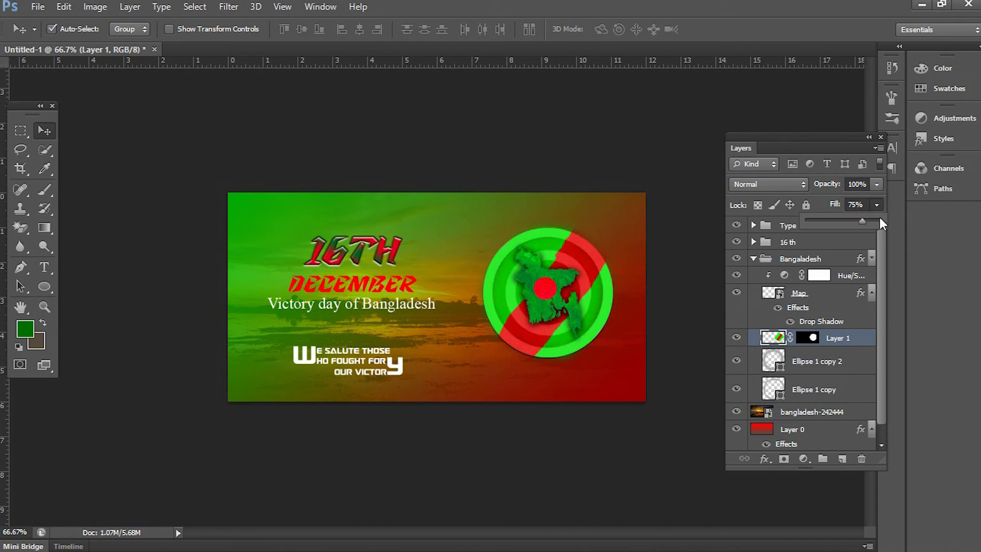
left_click(872, 251)
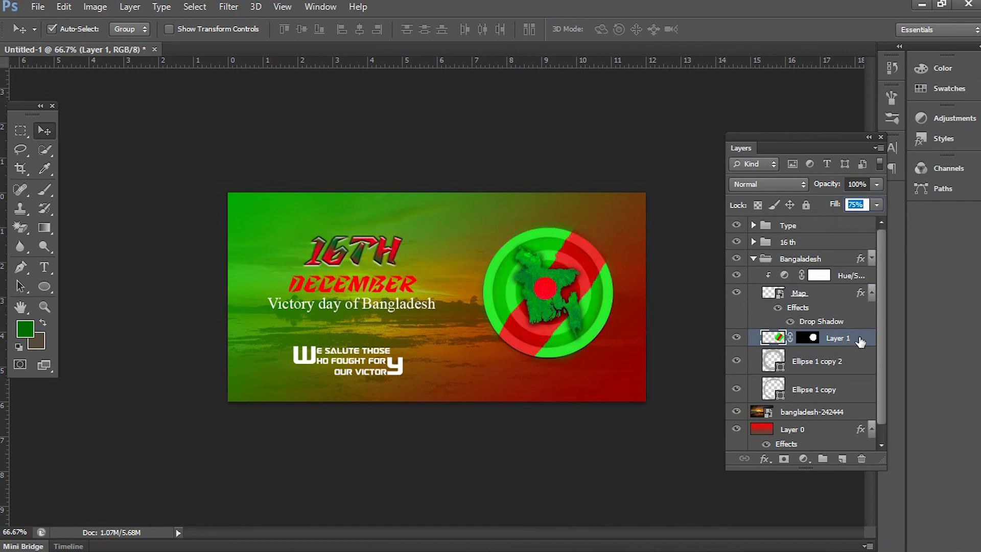
- Collapse the Bangladesh group and set its drop shadow to a size of 8 px and a distance of 6 px
left_click(839, 323)
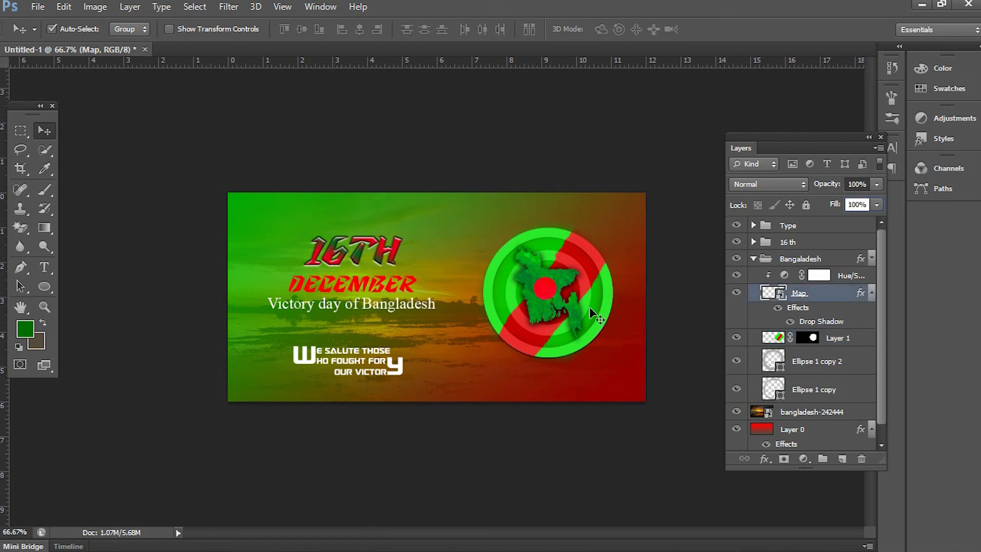
left_click(872, 292)
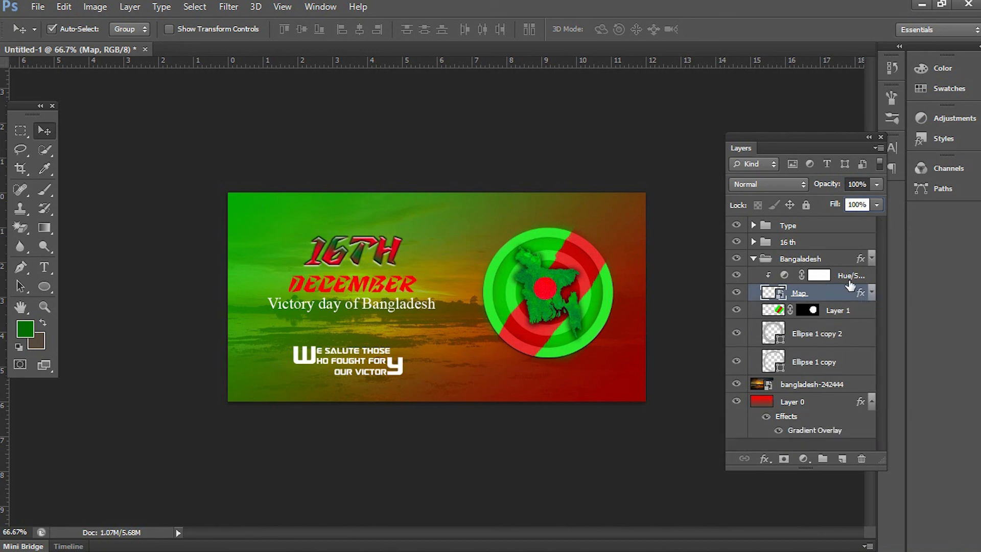
left_click(872, 259)
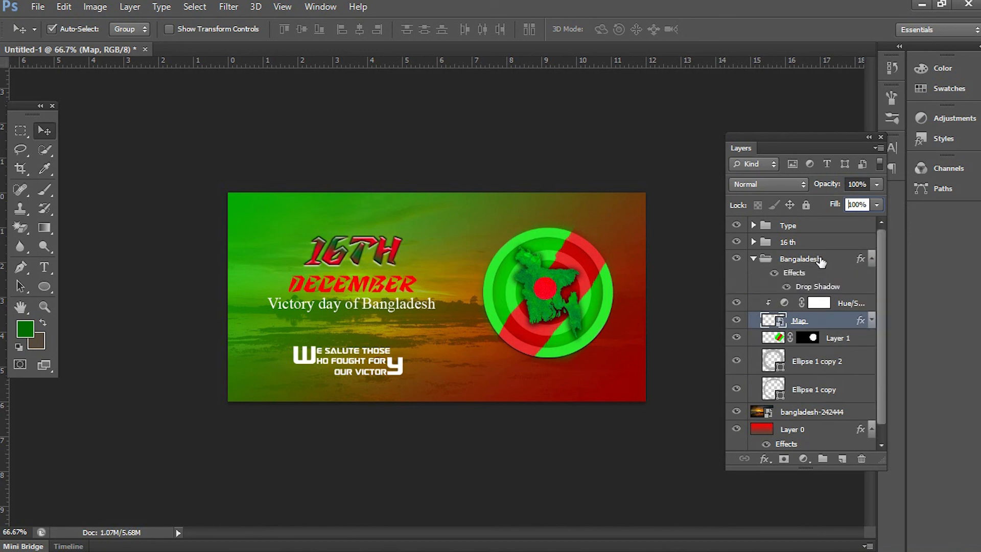
left_click(753, 258)
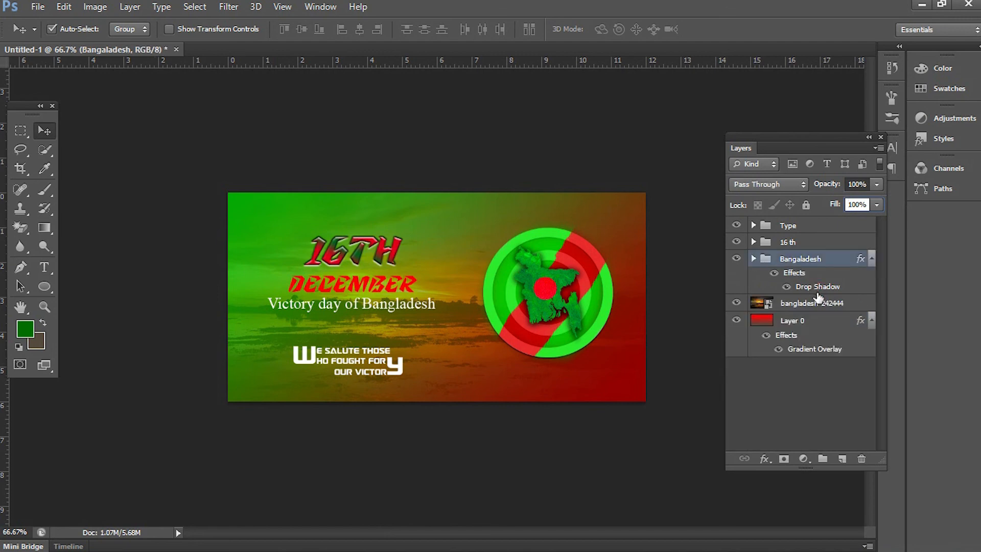
double_click(817, 287)
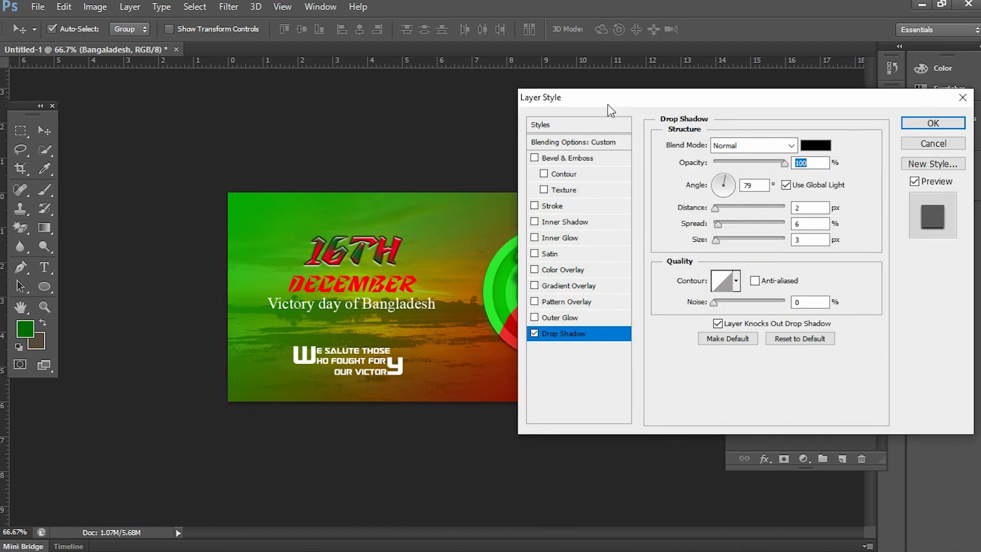
left_click_drag(614, 101, 123, 83)
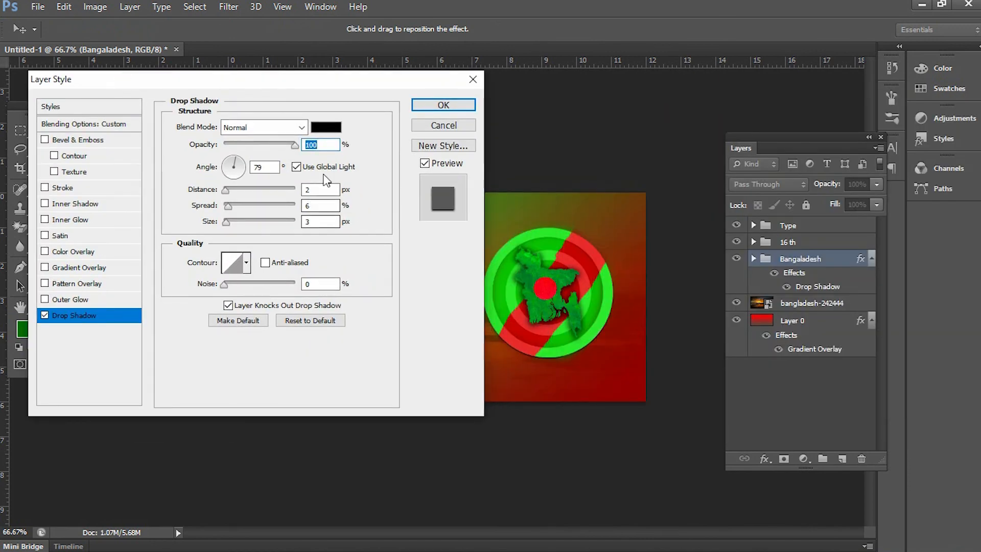
left_click_drag(312, 80, 263, 80)
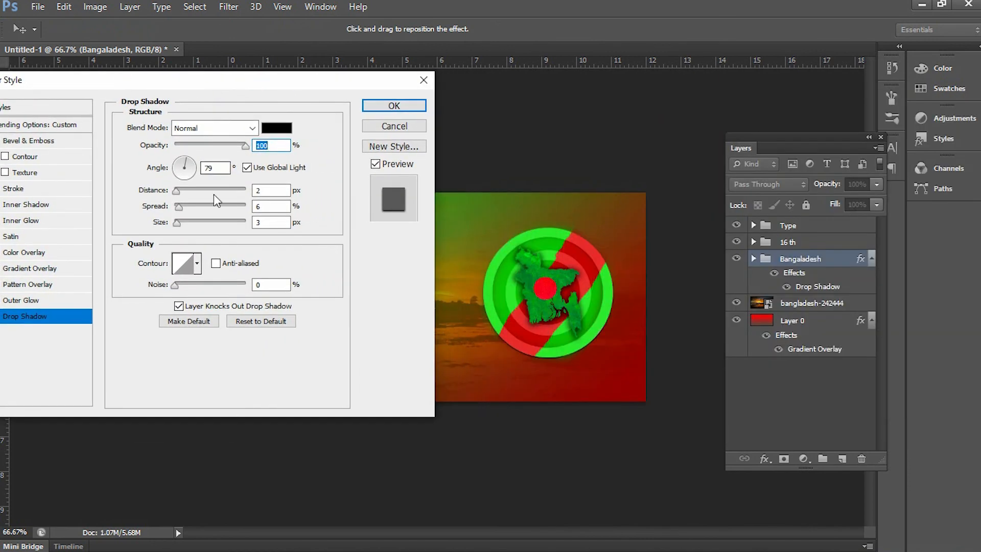
left_click_drag(176, 223, 181, 225)
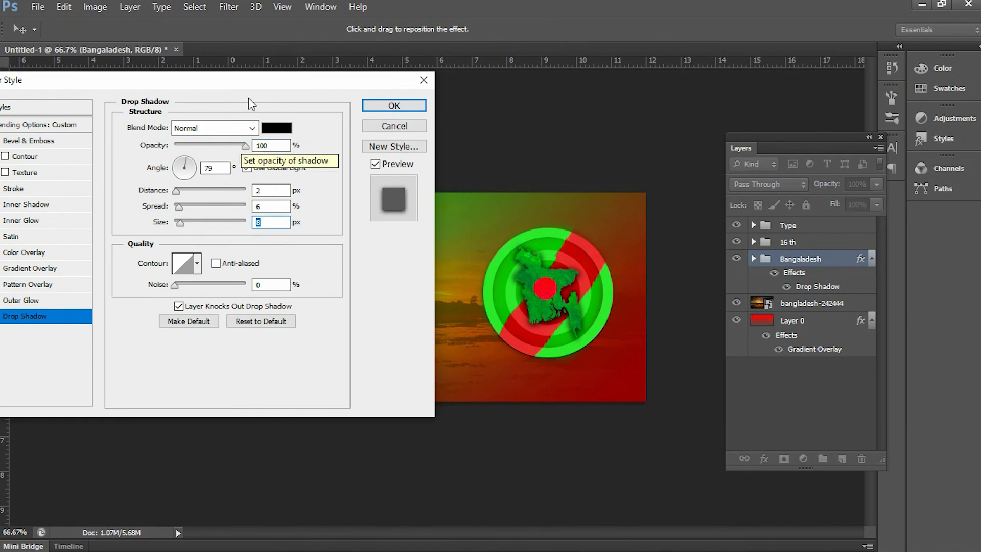
left_click_drag(176, 191, 183, 193)
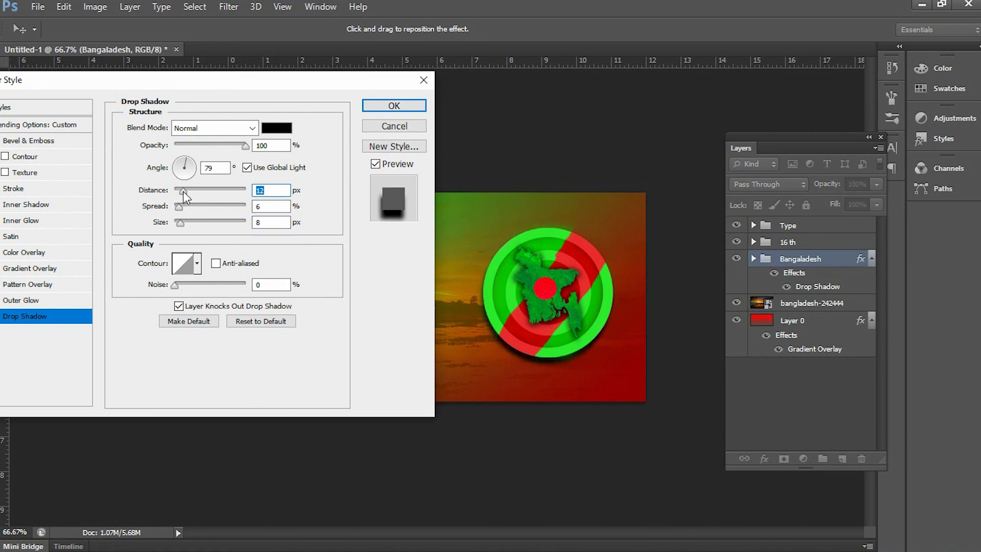
left_click(179, 193)
left_click_drag(180, 194, 177, 193)
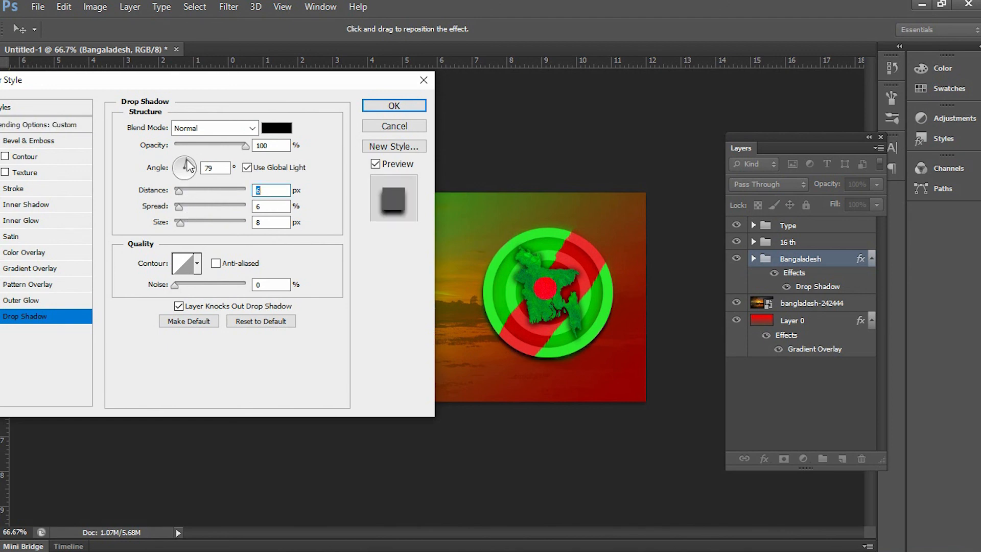
- Set the Bangladesh group's drop shadow to a 90° angle, Multiply blend mode and 7 px size
left_click_drag(188, 162, 188, 165)
left_click_drag(179, 206, 181, 211)
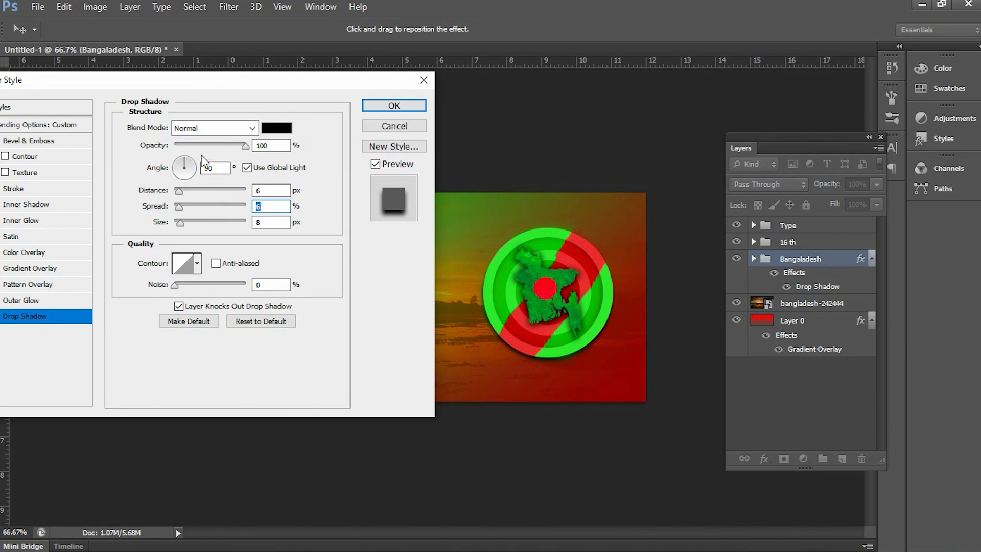
left_click(236, 128)
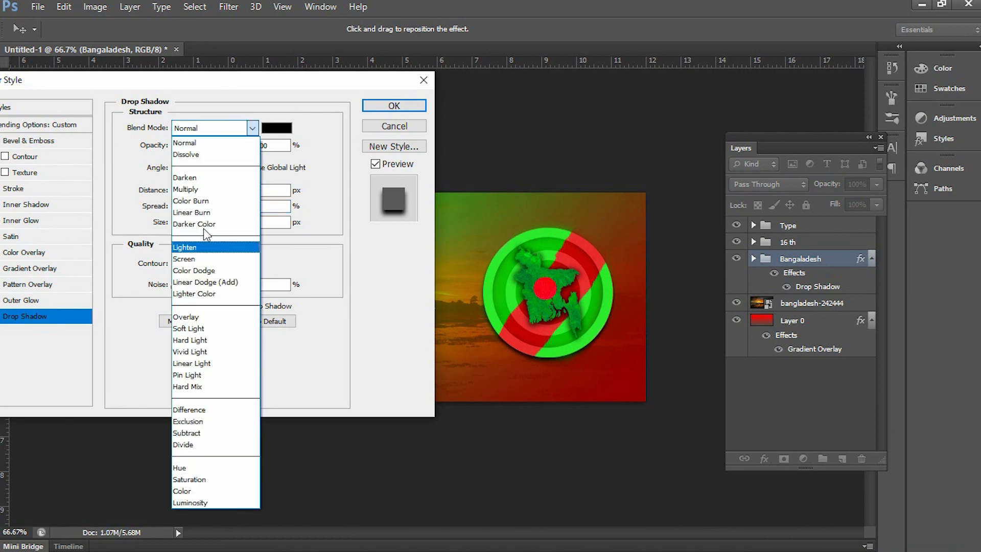
left_click(196, 190)
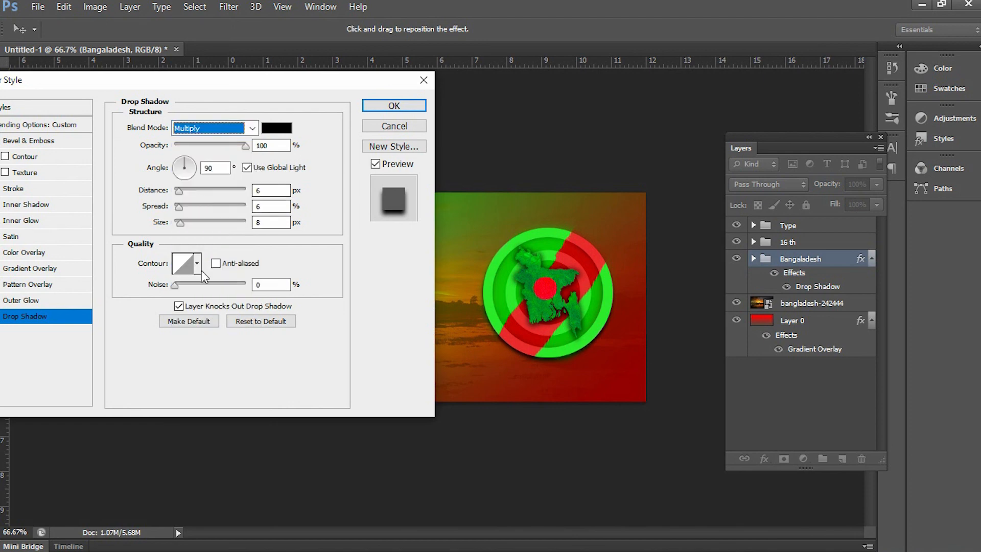
left_click_drag(180, 224, 180, 229)
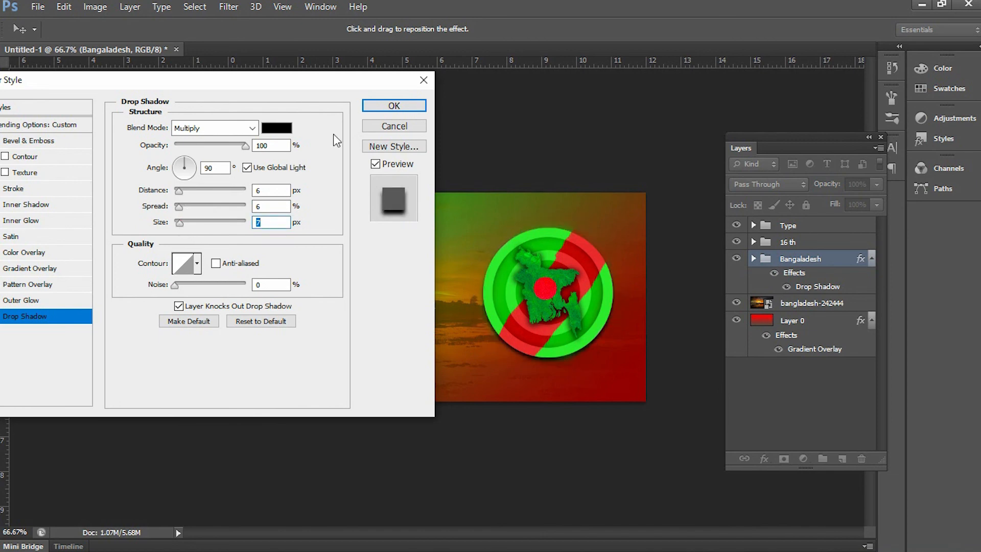
- Set the drop shadow's angle to 76° and apply the layer style
left_click(177, 169)
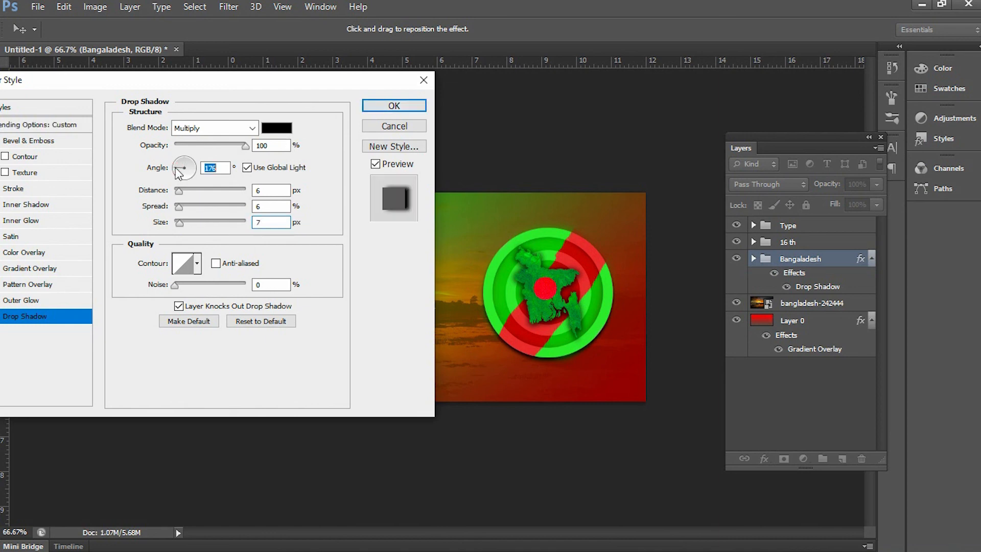
left_click(185, 165)
left_click_drag(183, 159, 187, 160)
left_click_drag(182, 81, 572, 117)
left_click(795, 144)
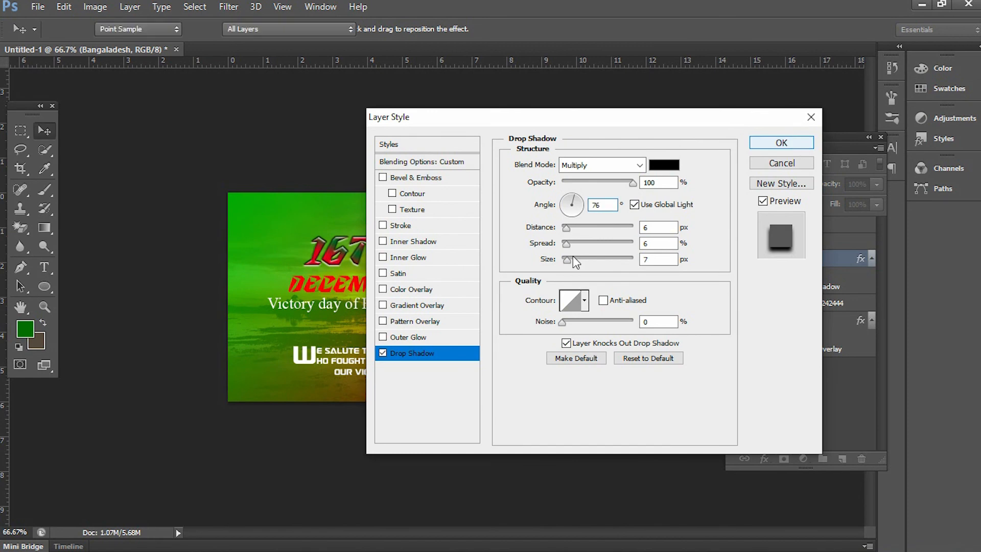
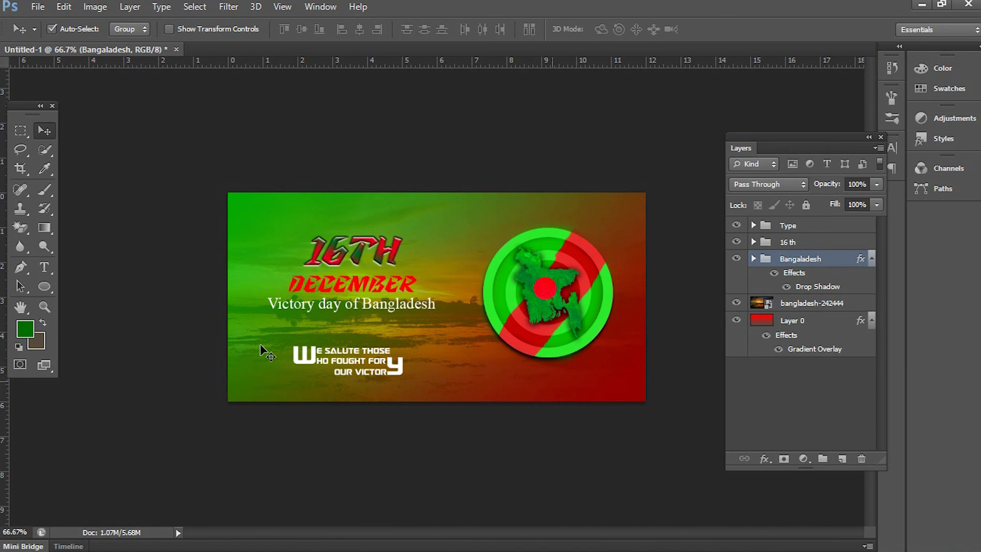
- Draw a white rounded rectangle about 204 × 53 px with a 10 px radius across the banner's lower edge, beneath the map emblem
left_click(854, 226)
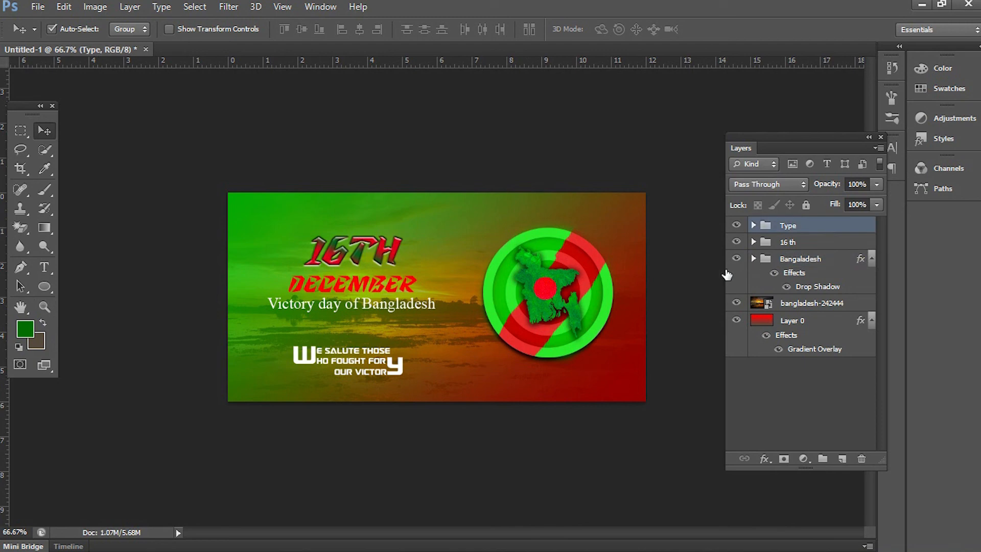
left_click(40, 283)
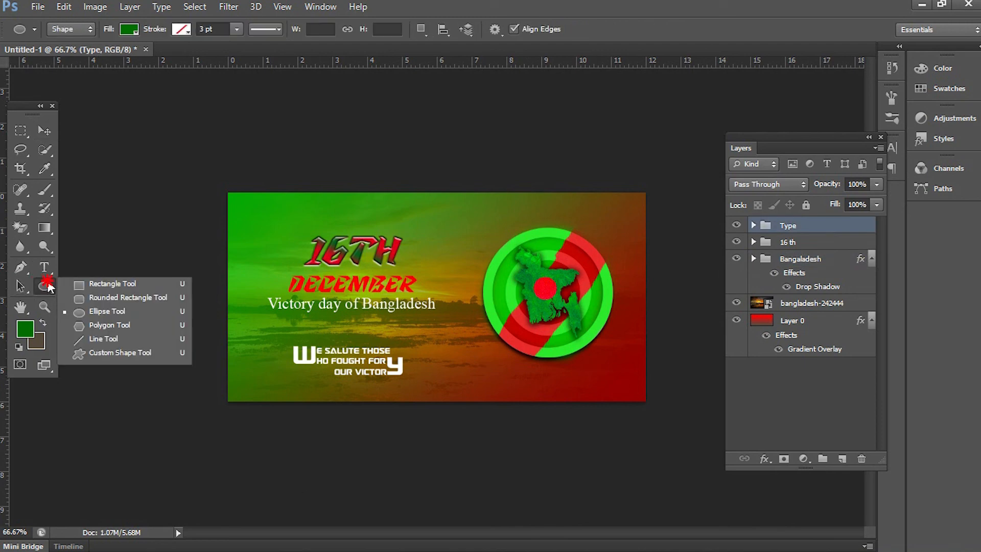
left_click(92, 311)
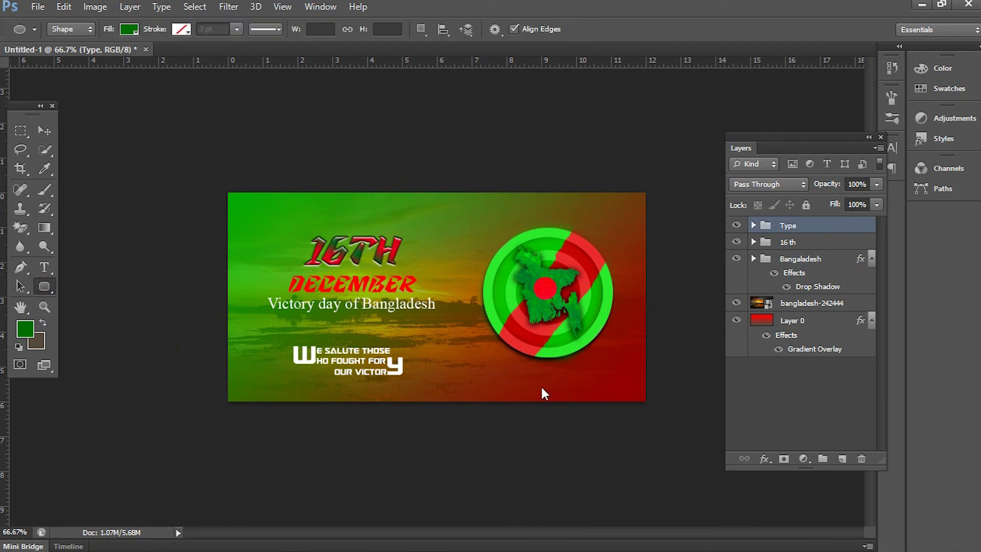
left_click_drag(519, 388, 616, 412)
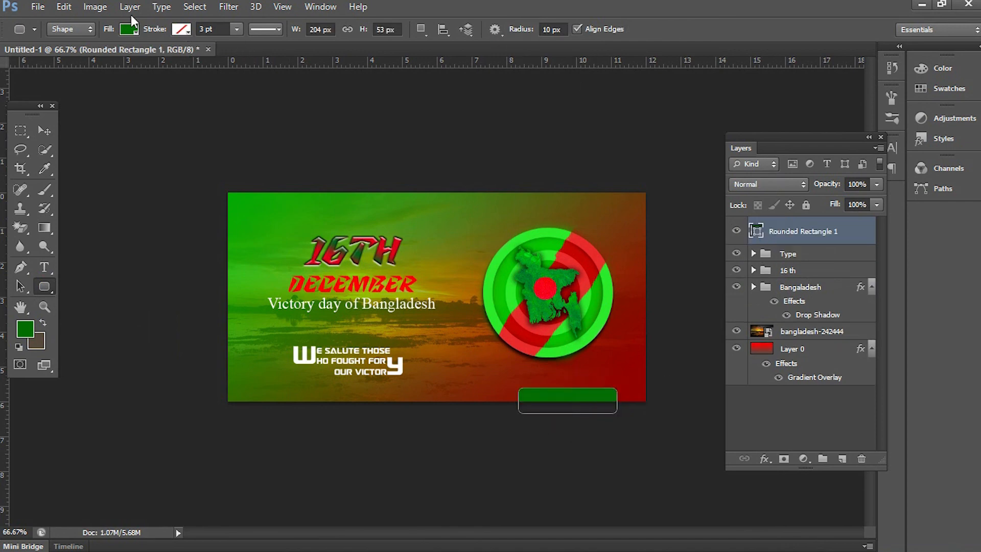
left_click(129, 28)
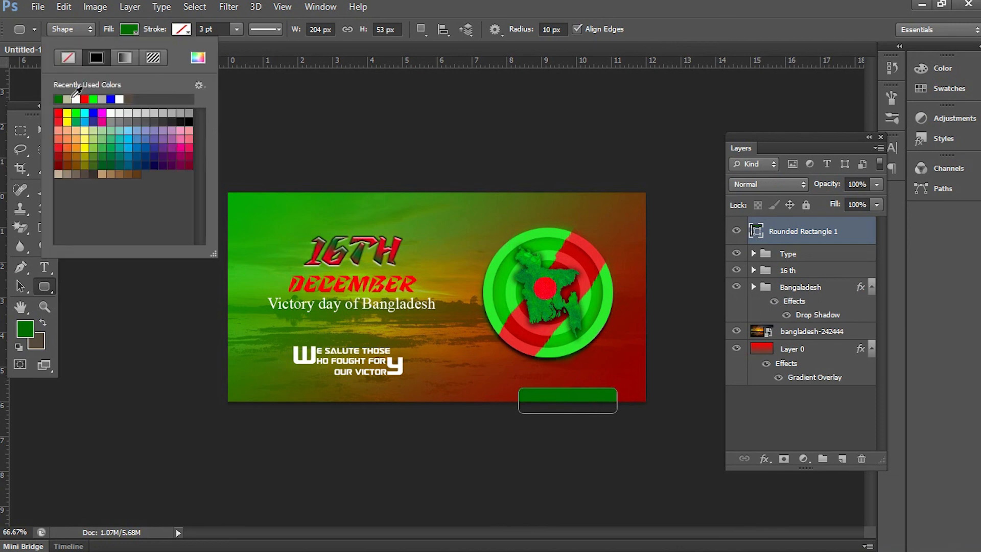
left_click(75, 99)
key("Return")
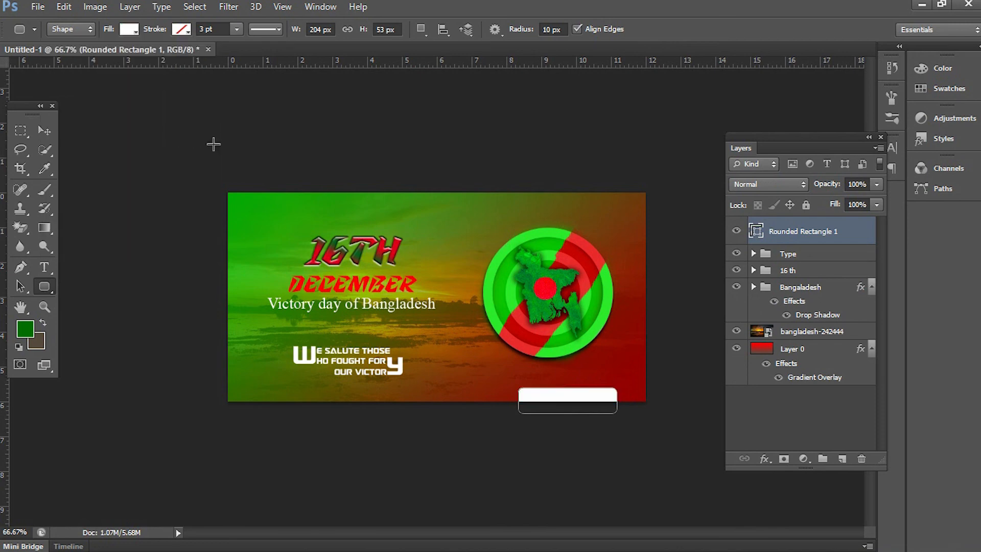
- Set the rounded rectangle's fill colour to pure white
left_click(131, 29)
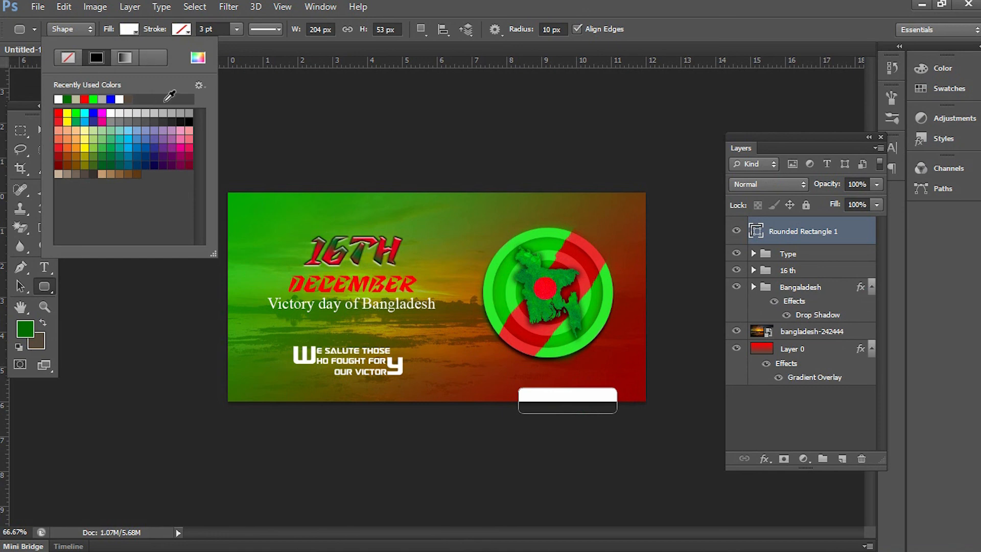
left_click(198, 57)
left_click_drag(522, 129, 500, 118)
left_click(859, 115)
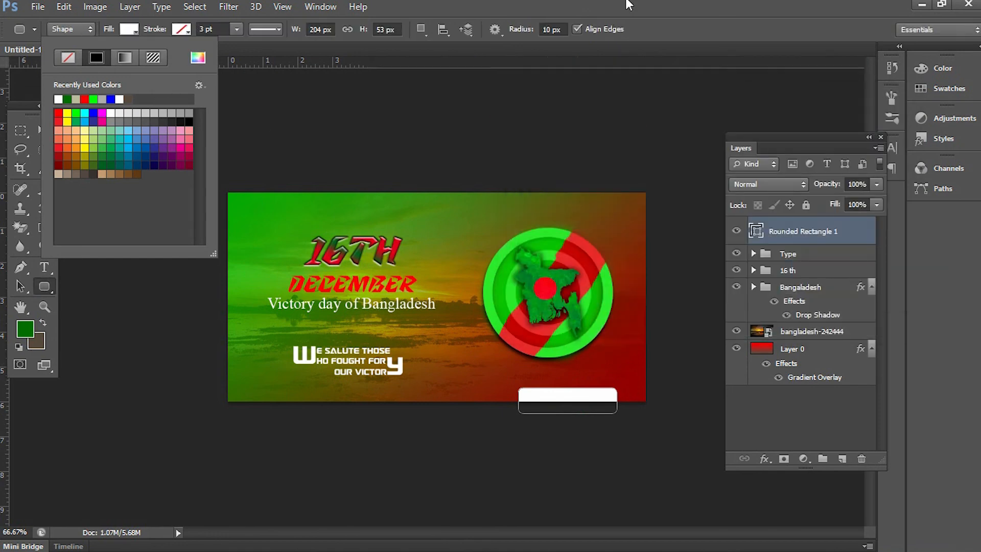
- Align the rounded rectangle and the Bangladesh group on their horizontal centres
left_click(45, 132)
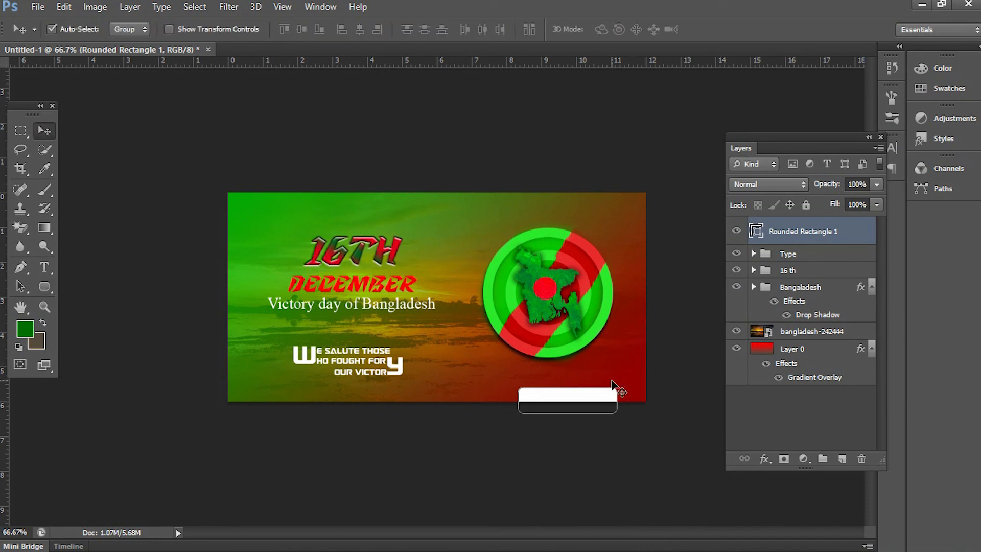
left_click(827, 333, "ctrl")
left_click(819, 333, "ctrl")
left_click(803, 287, "ctrl")
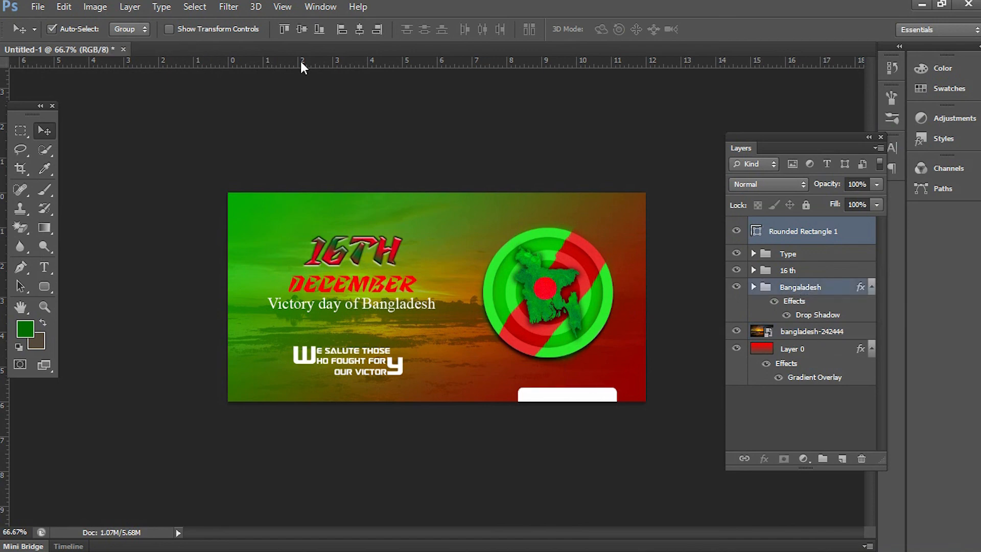
left_click(358, 29)
- Nudge the rounded rectangle vertically and sideways to fine-tune its position beneath the map emblem at the banner's lower edge
left_click(590, 396)
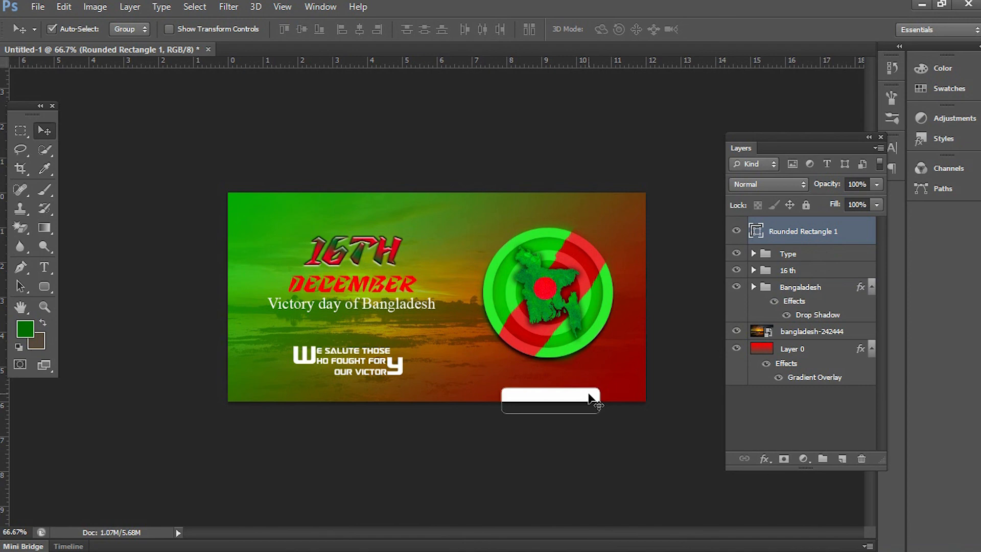
key("Up")
key("Up")
key("Up")
key("Up")
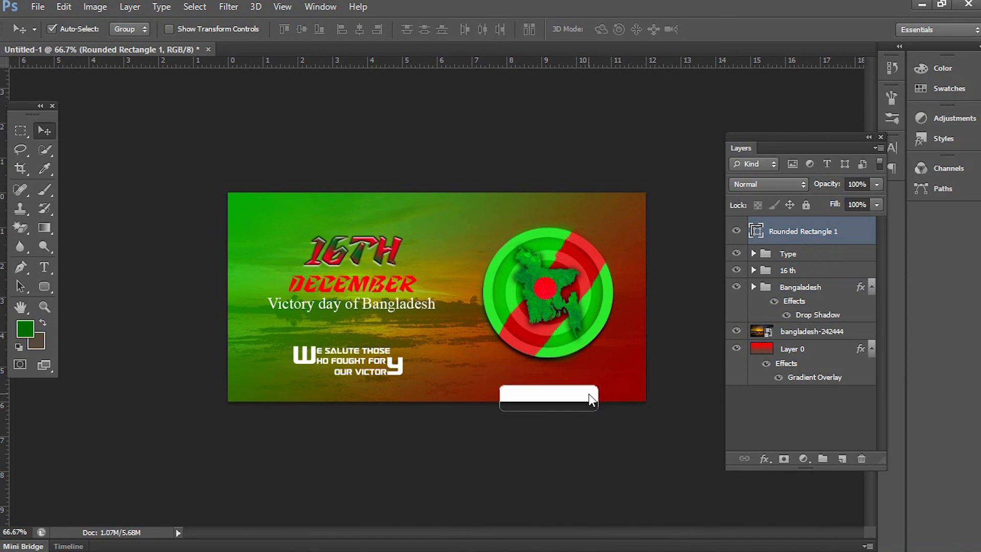
key("Right")
key("Right")
key("Right")
key("Right")
key("Right")
key("Right")
key("Down")
key("Down")
key("Down")
key("Down")
key("Down")
key("Down")
key("Left")
key("Left")
key("Left")
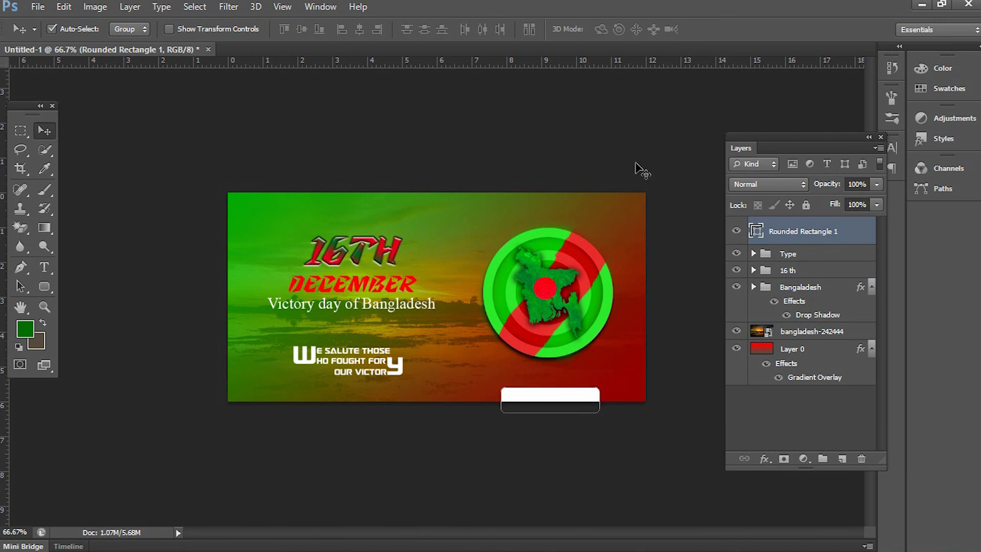
- Place the Design History Logo PSD from the desktop's New folder into the banner at 100% scale
left_click(38, 7)
left_click(783, 57)
left_click(466, 540)
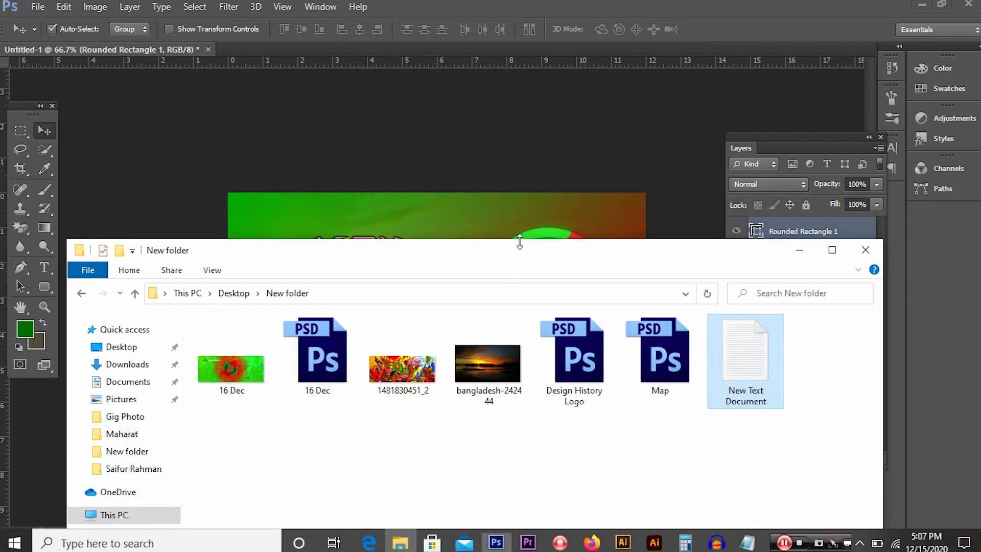
left_click_drag(588, 374, 592, 157)
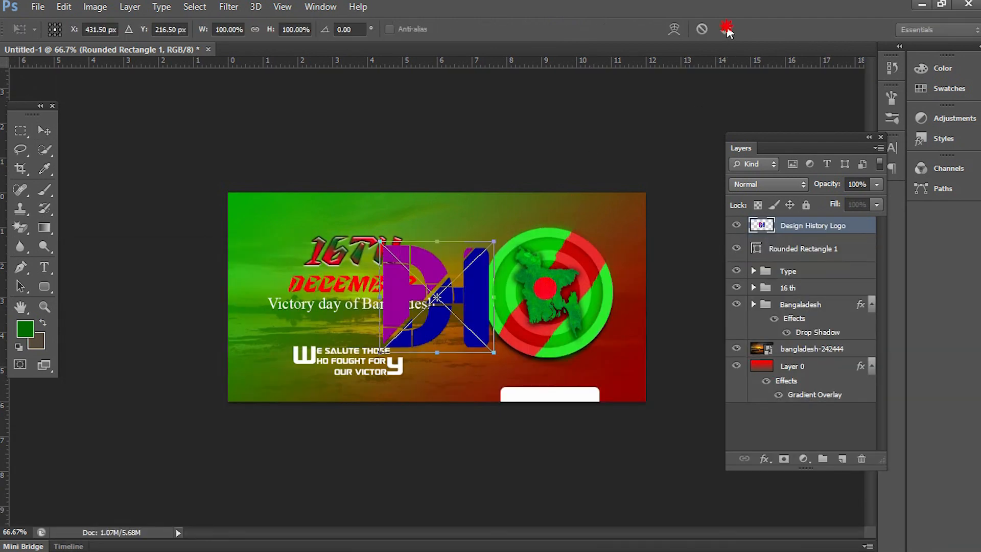
left_click(726, 28)
- Scale the Design History logo to about 24.5% and move it onto the white rounded rectangle
left_click_drag(451, 289, 522, 355)
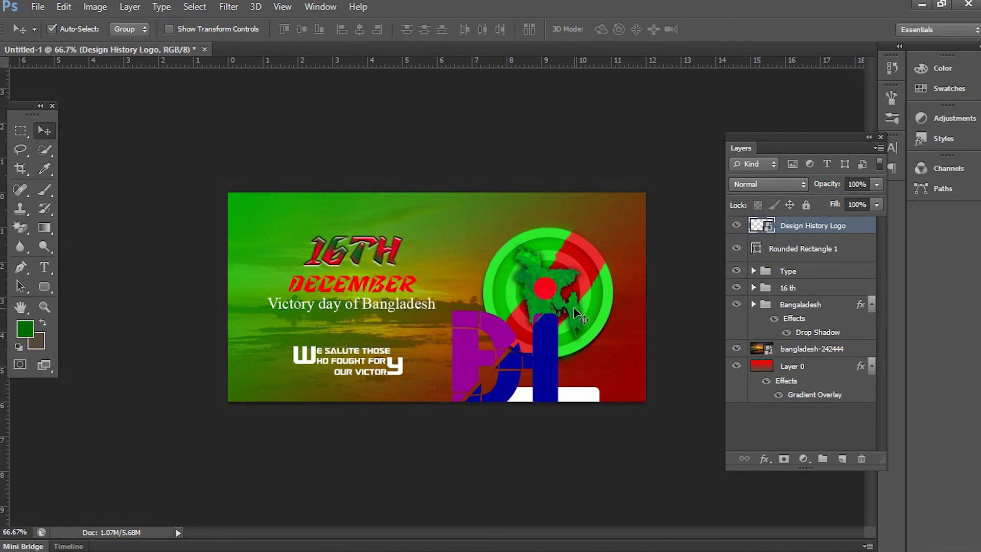
key("ctrl+t")
left_click_drag(562, 308, 531, 360)
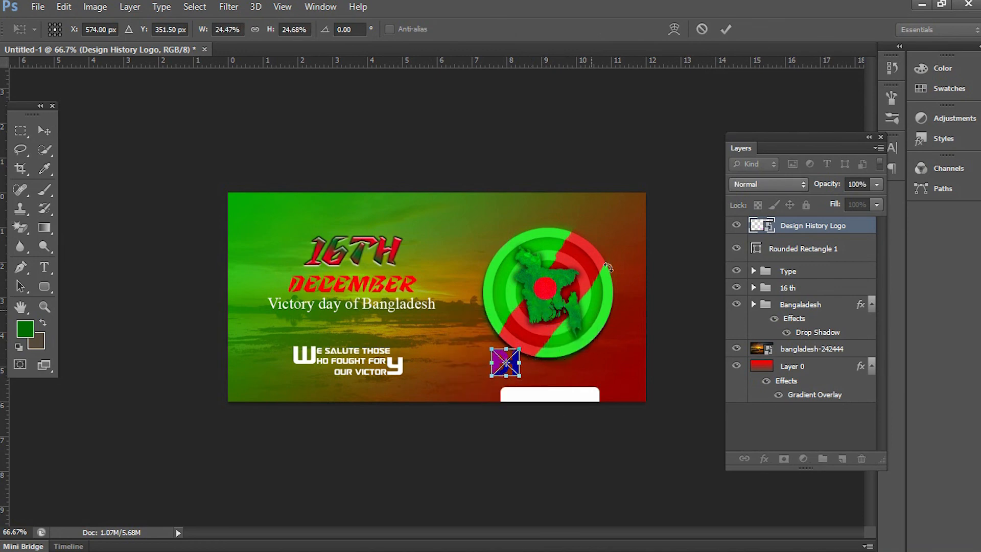
left_click(727, 29)
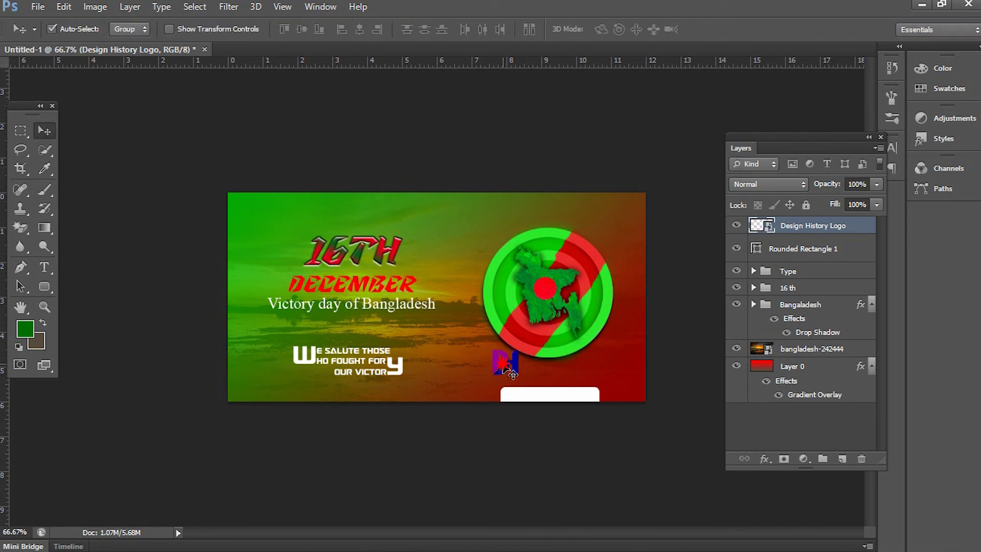
left_click_drag(504, 367, 517, 400)
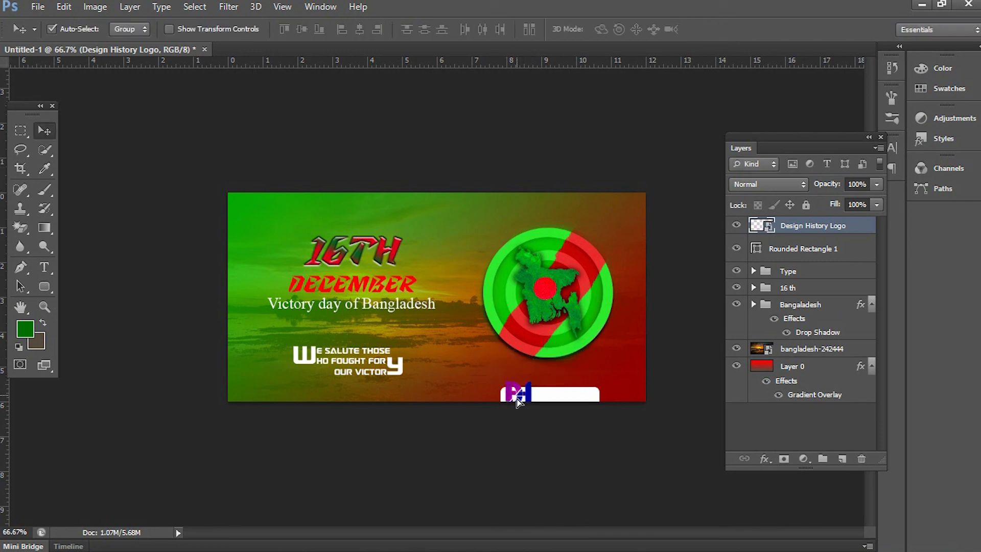
- Shrink the Design History logo to about 9.7% width and 9.5% height so it fits inside the white rectangle
scroll(508, 386, "up", 5)
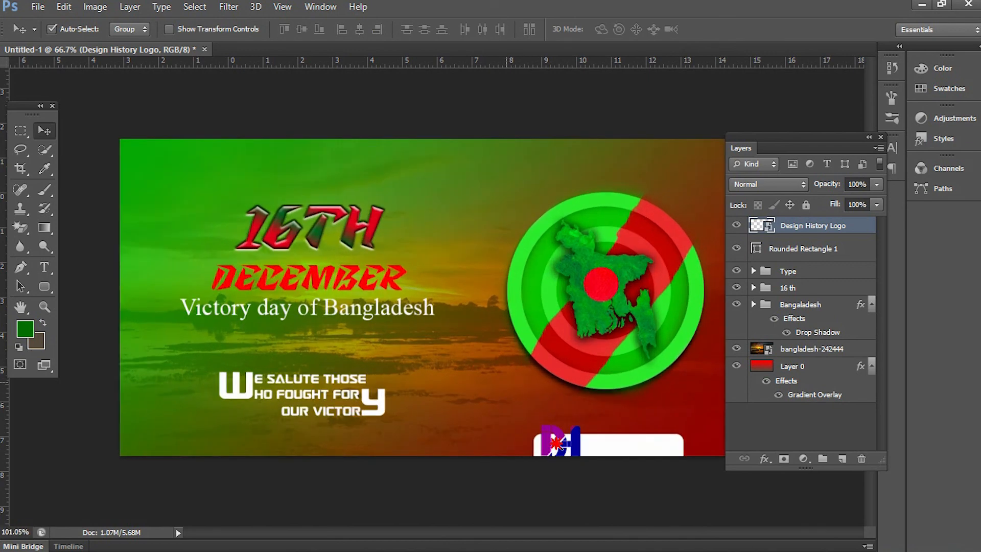
scroll(556, 444, "up", 3)
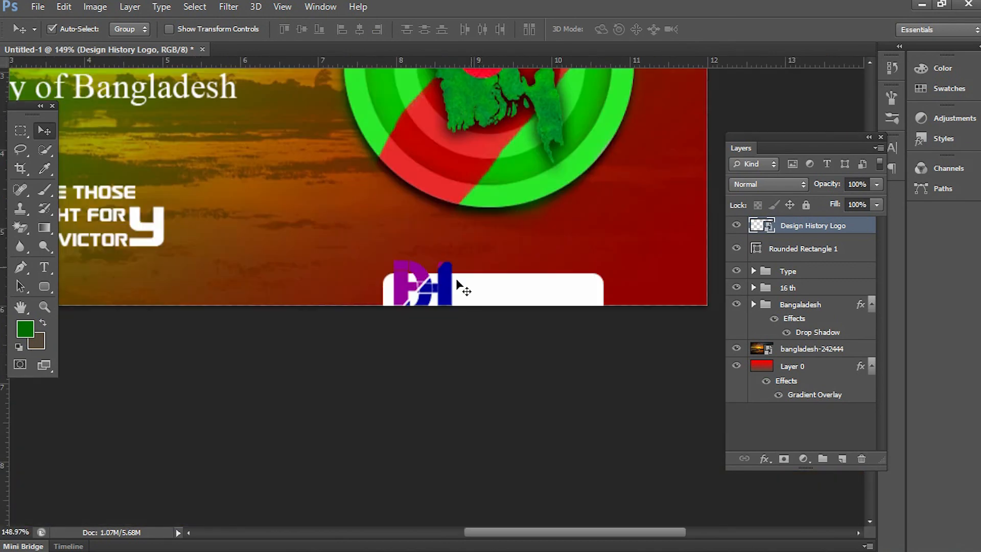
key("ctrl+t")
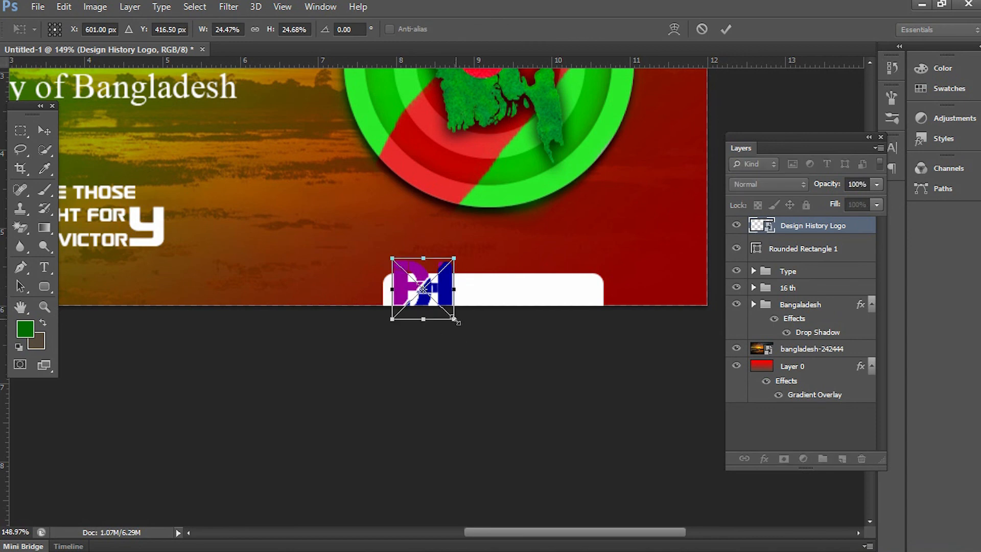
left_click_drag(455, 320, 438, 302)
left_click(726, 28)
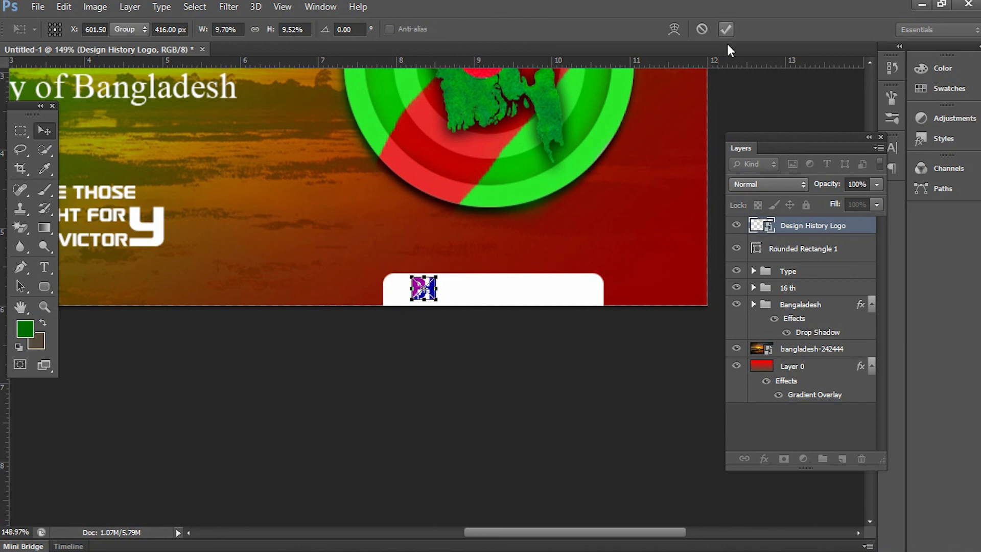
left_click(432, 299)
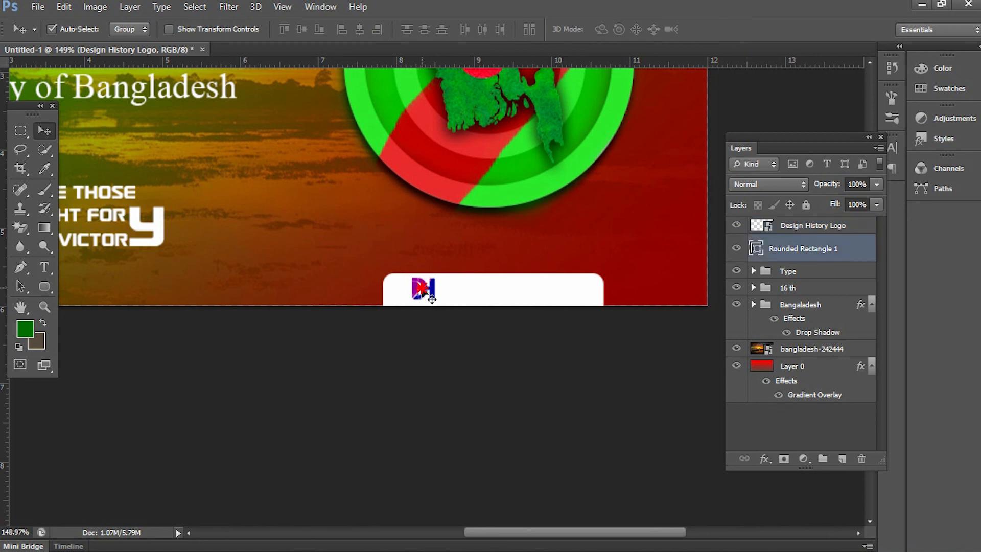
key("Left")
key("Left")
key("Left")
key("Left")
key("Left")
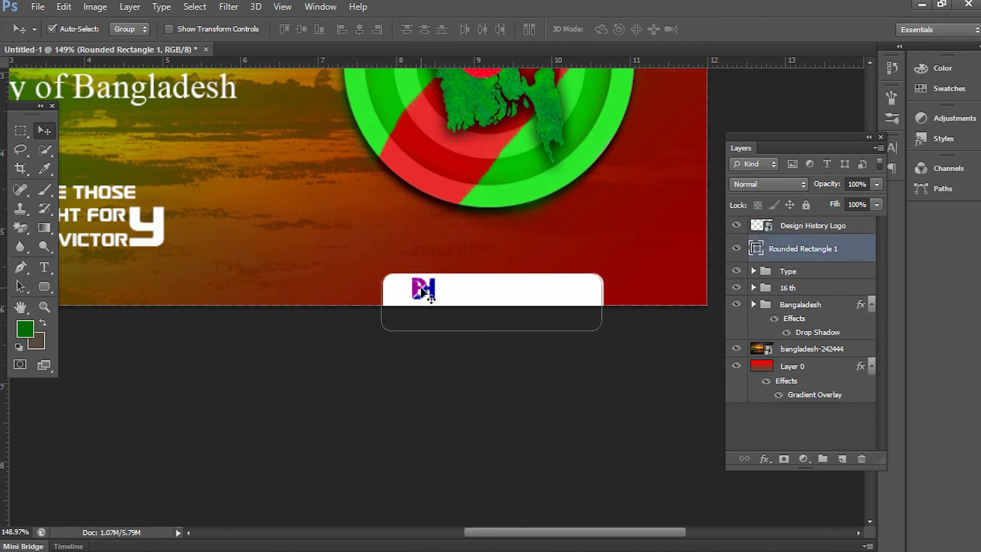
key("Right")
key("Right")
key("Right")
key("Right")
key("Right")
- Nudge the Design History logo toward the left end of the white rectangle, leaving a small margin
left_click(838, 226)
key("Left")
key("Left")
key("Left")
key("Left")
key("Left")
key("Left")
key("Left")
key("Left")
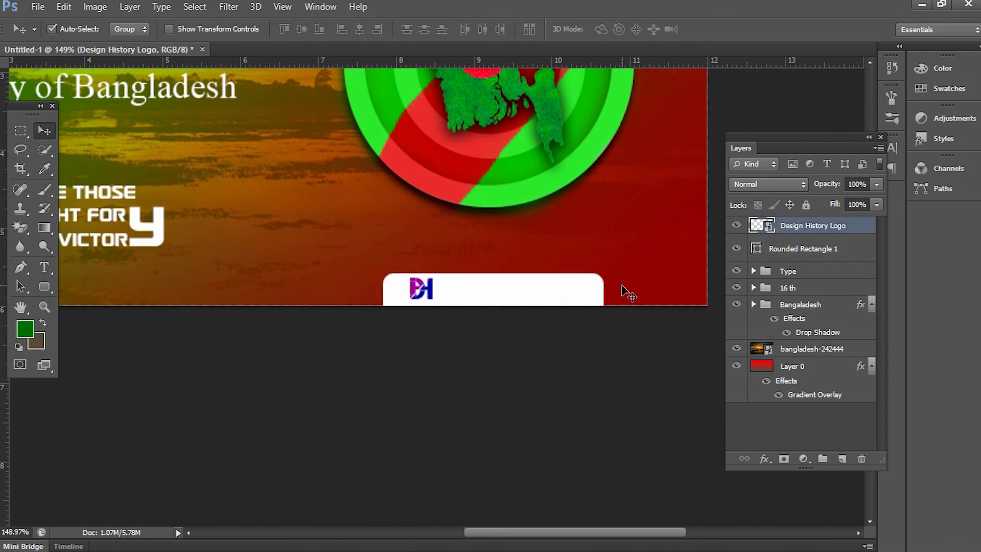
key("Down")
key("Down")
key("Up")
key("Up")
key("Left")
key("Left")
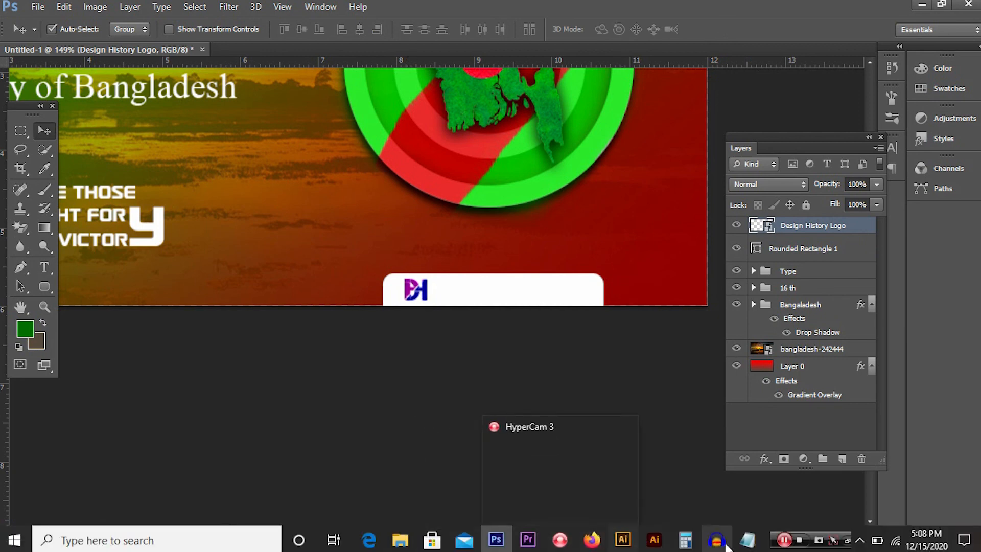
- Copy "Design History" from the Notepad document and add it as text beside the logo on the white rectangle
left_click(747, 539)
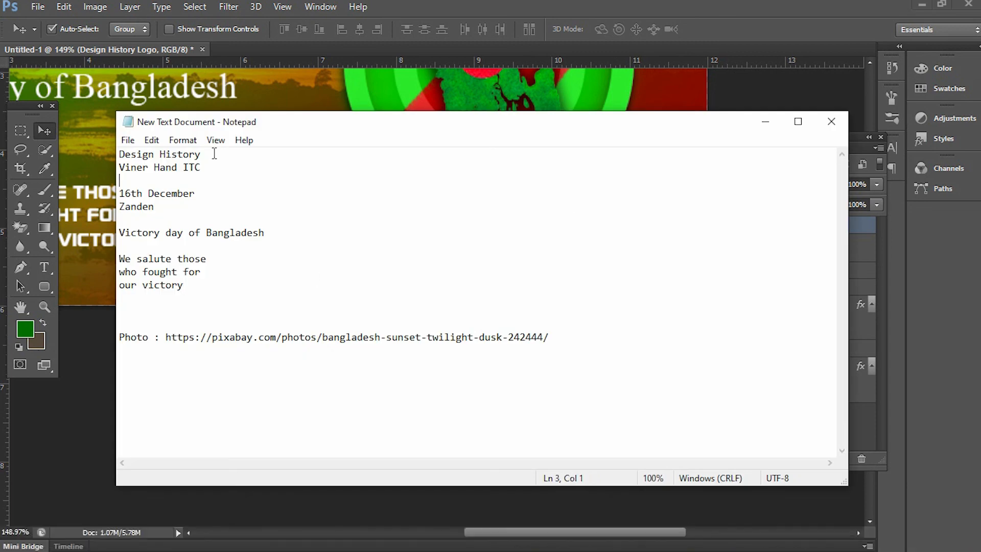
left_click_drag(214, 154, 110, 154)
key("ctrl+c")
left_click(743, 6)
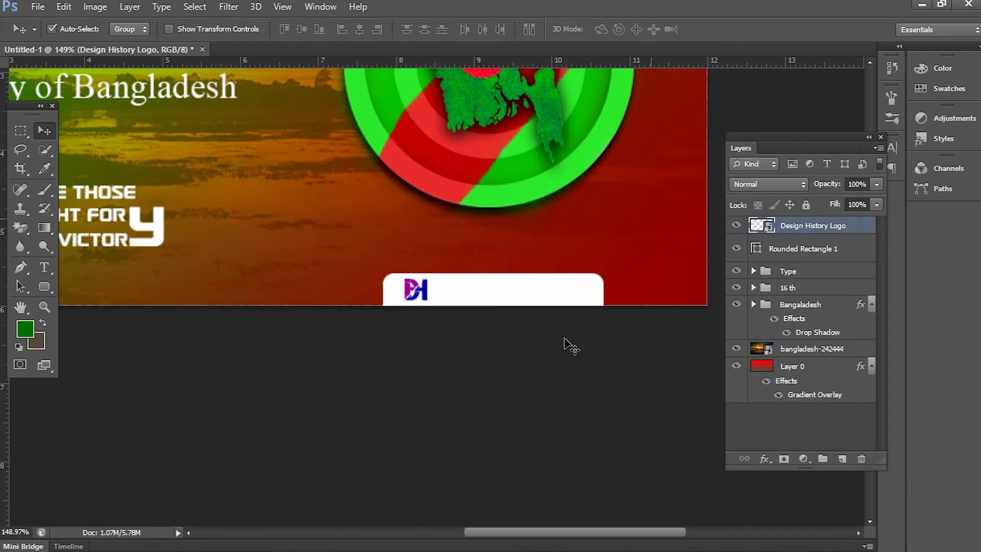
key("t")
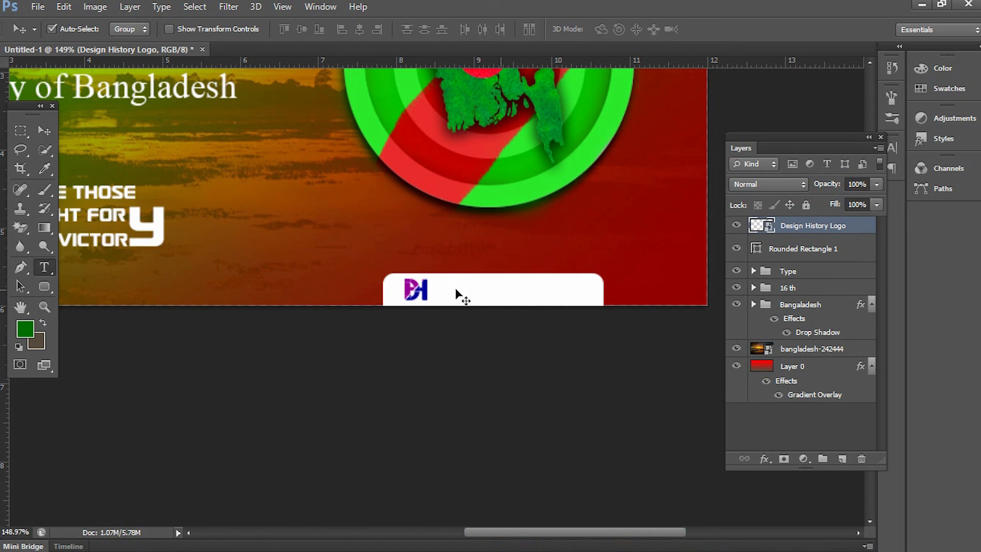
left_click(519, 291)
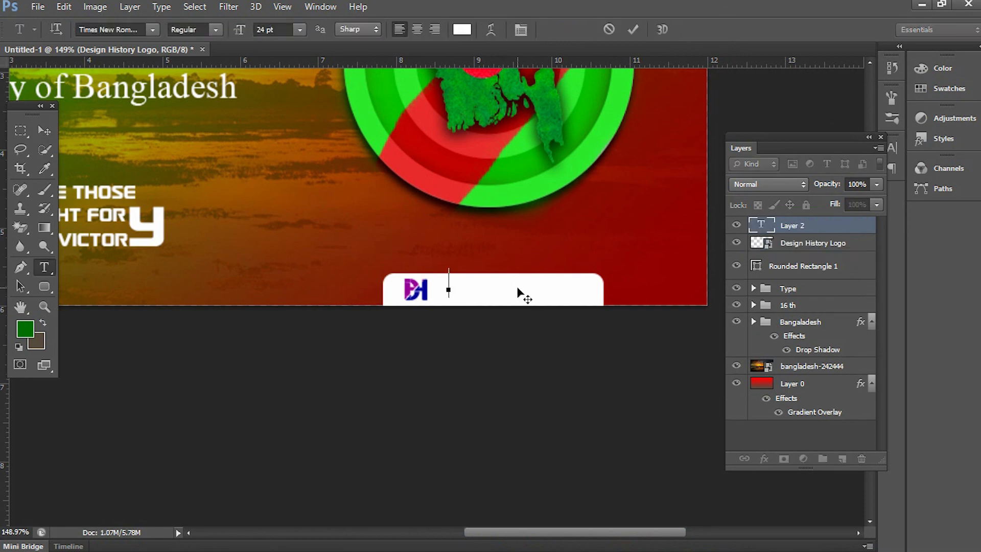
key("ctrl+v")
- Set the colour of the whole Design History text to black (000000)
double_click(509, 280)
key("ctrl+a")
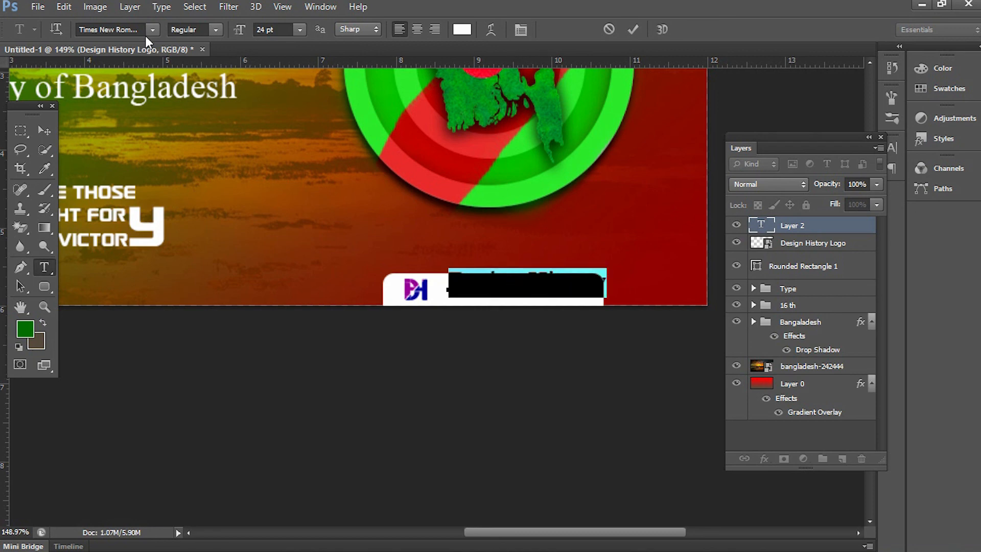
left_click(462, 29)
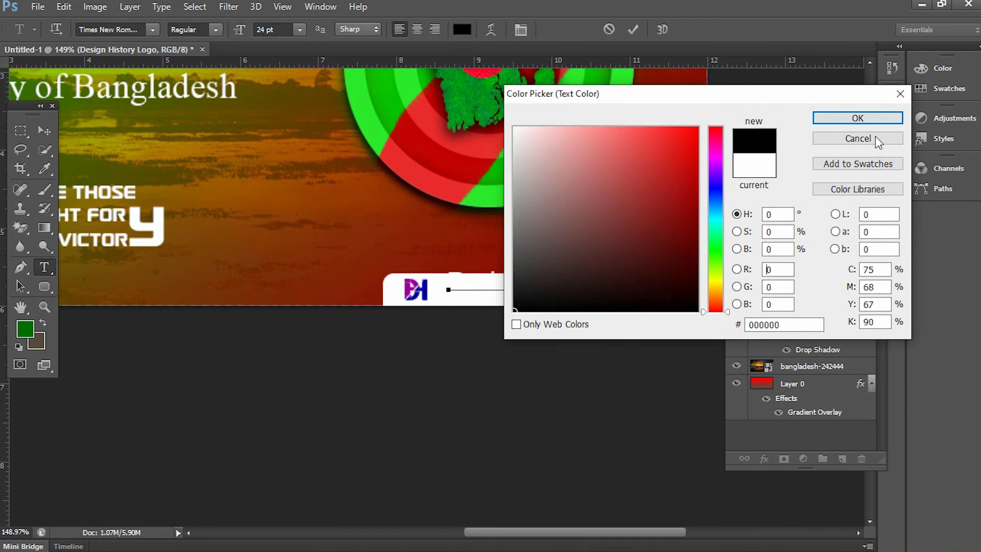
left_click(823, 118)
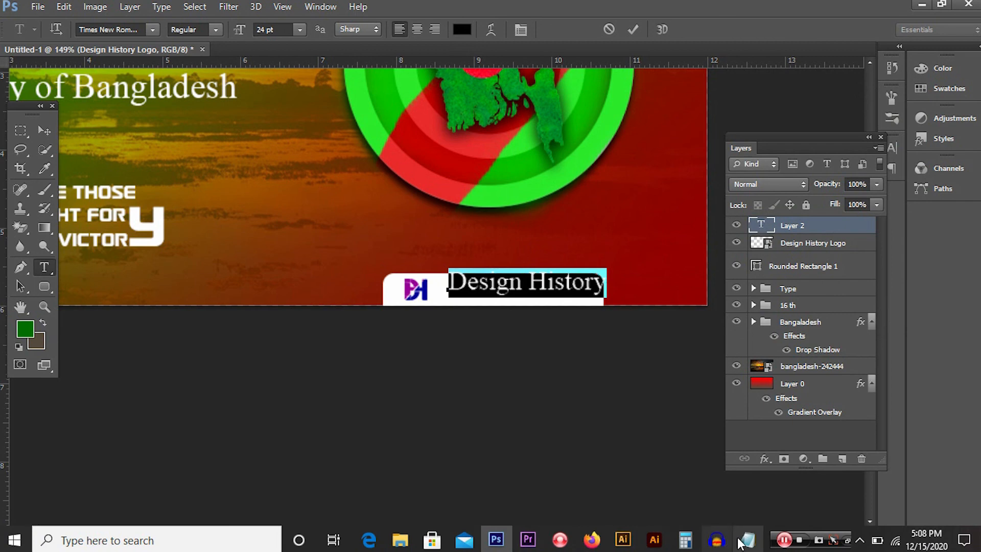
- Copy the font name Viner Hand ITC from the Notepad document and apply that font to the Design History text
left_click(747, 540)
left_click_drag(203, 167, 111, 167)
key("ctrl+c")
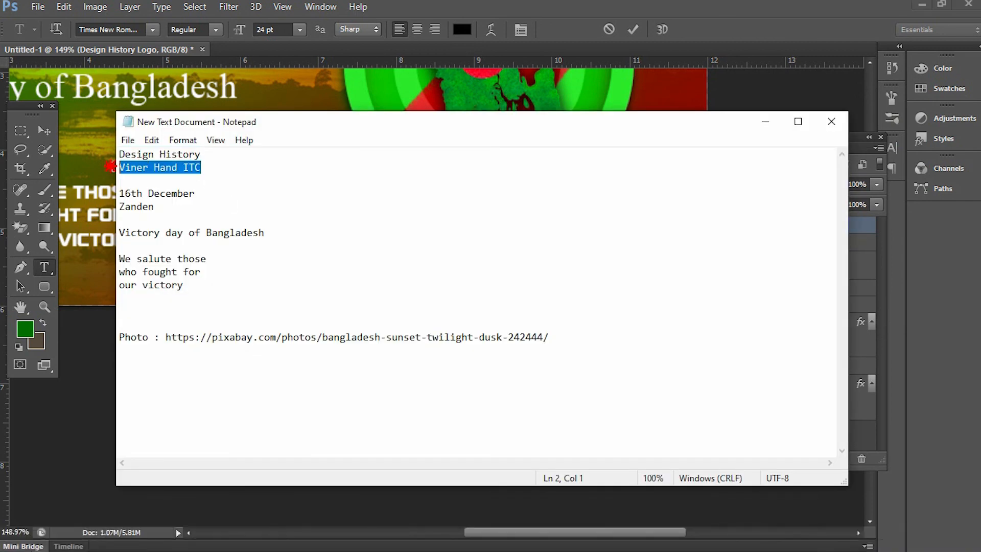
left_click(645, 6)
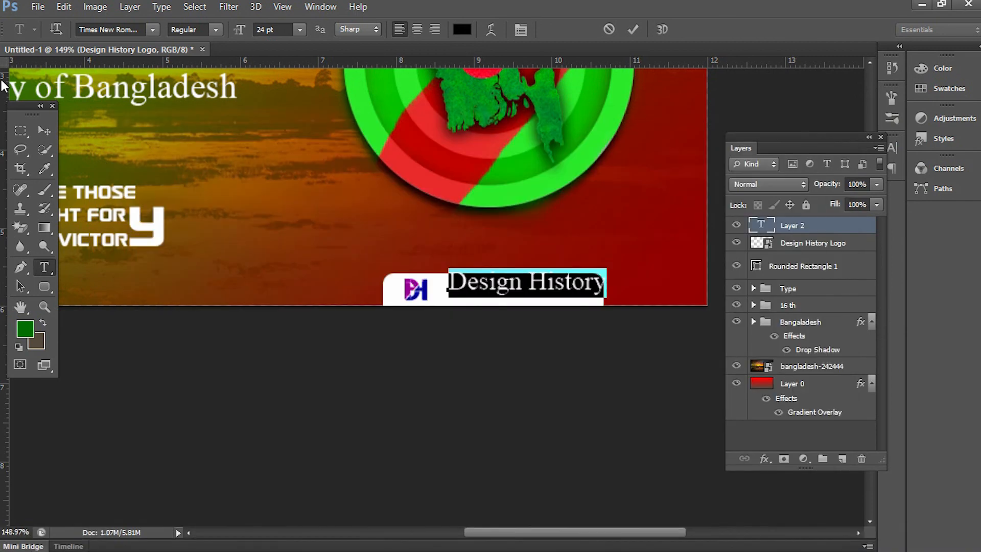
left_click(95, 30)
key("ctrl+v")
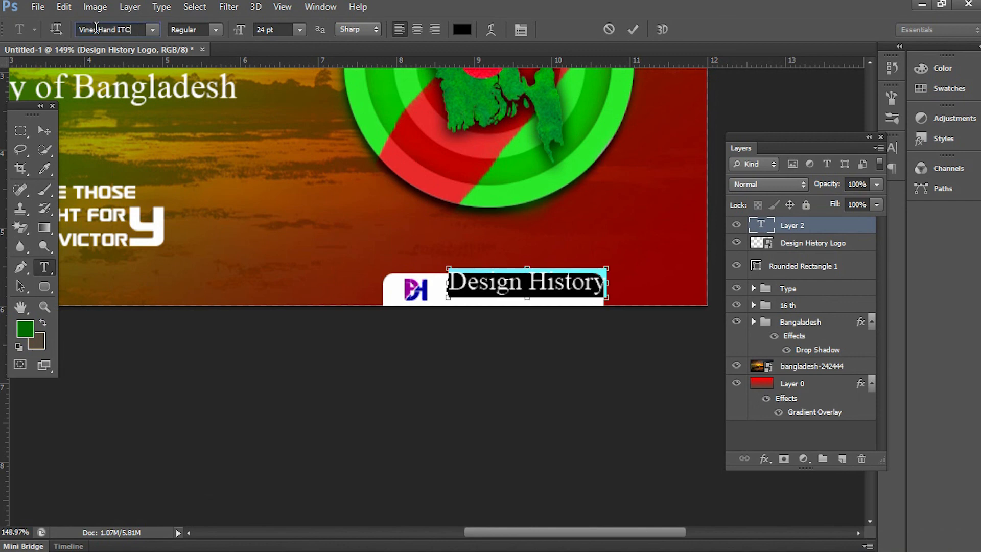
key("Return")
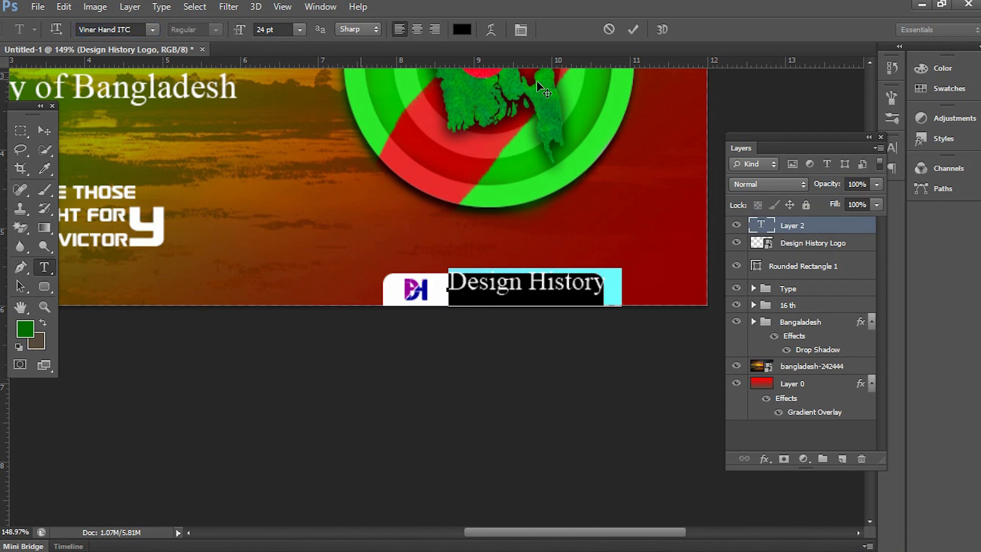
key("ctrl+Return")
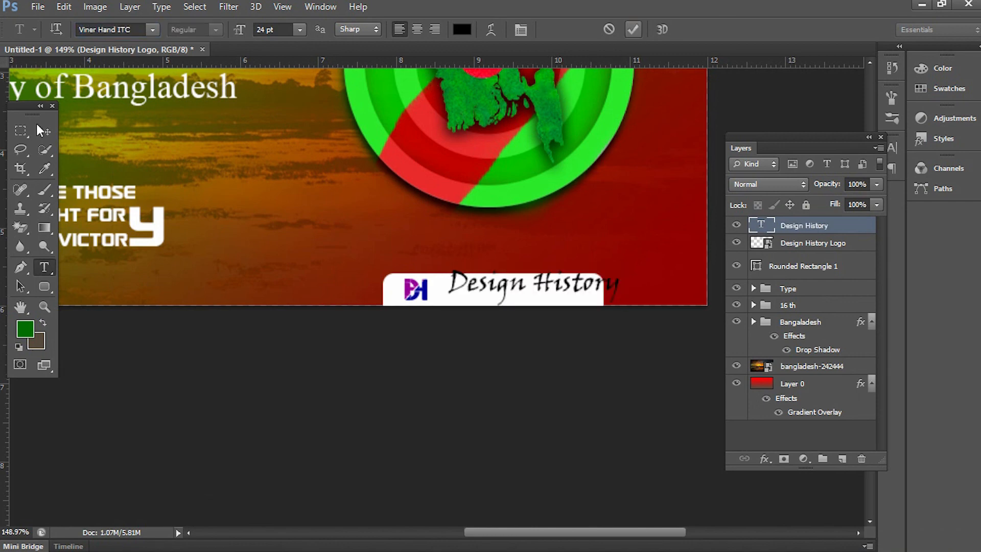
- Set the font size of the whole Design History text to 14 pt
left_click(42, 126)
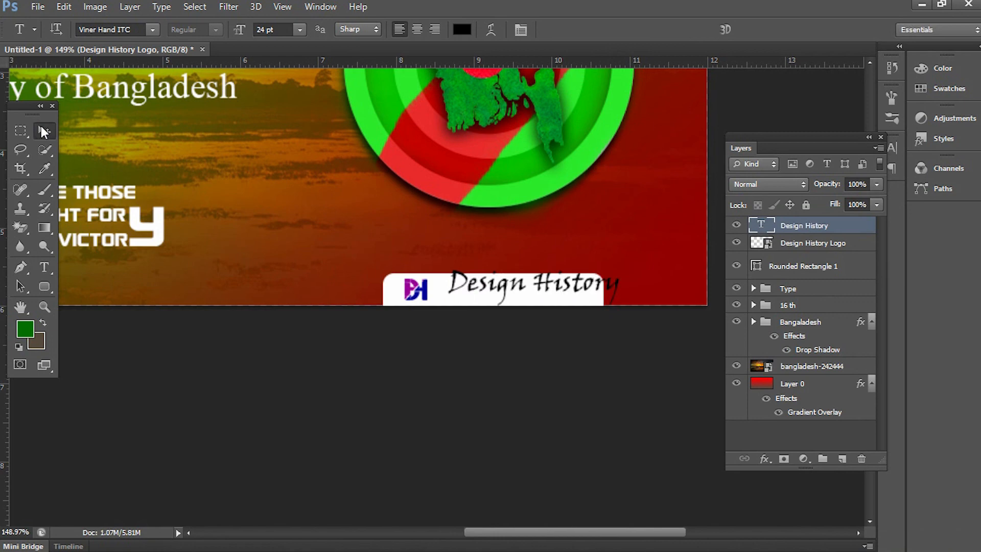
key("t")
left_click(510, 286)
double_click(509, 286)
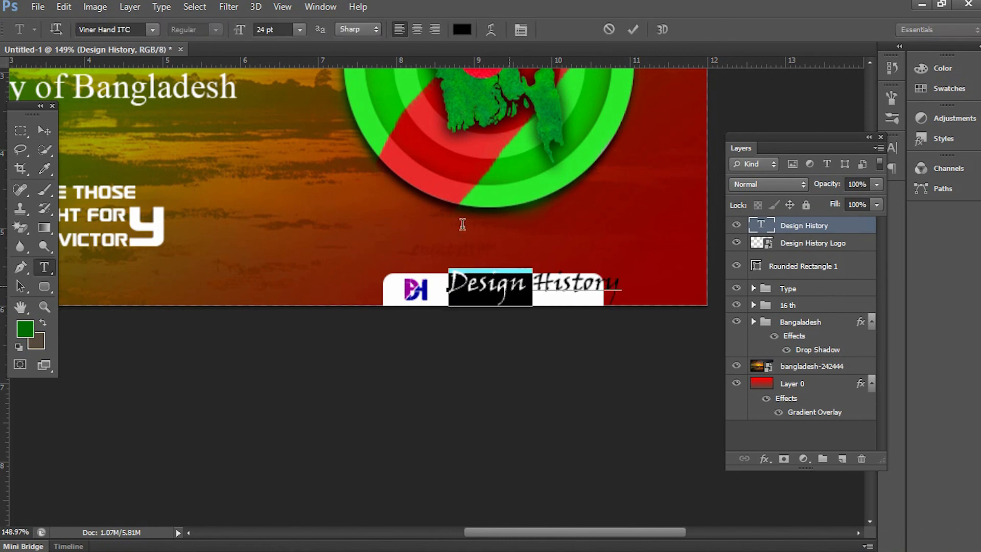
key("ctrl+a")
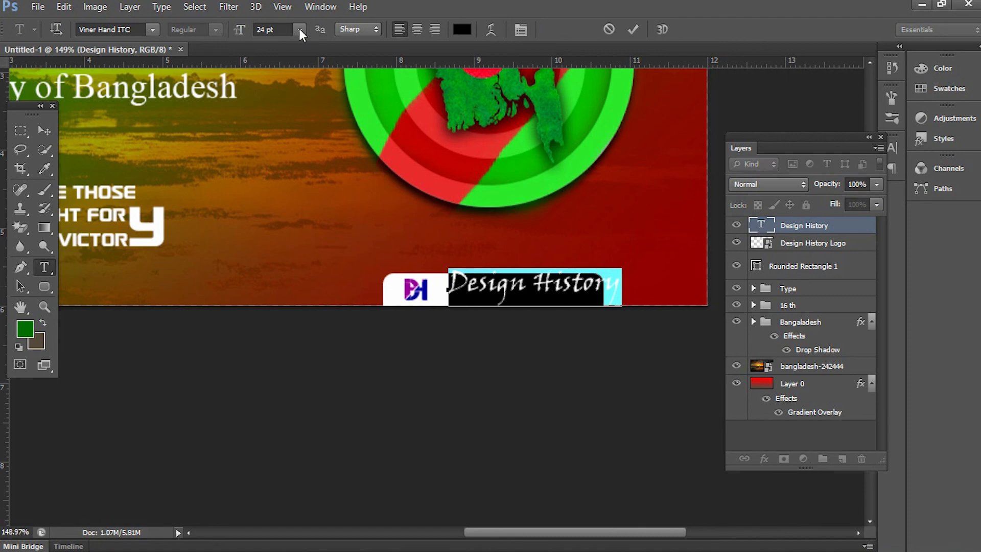
left_click(300, 29)
left_click(299, 166)
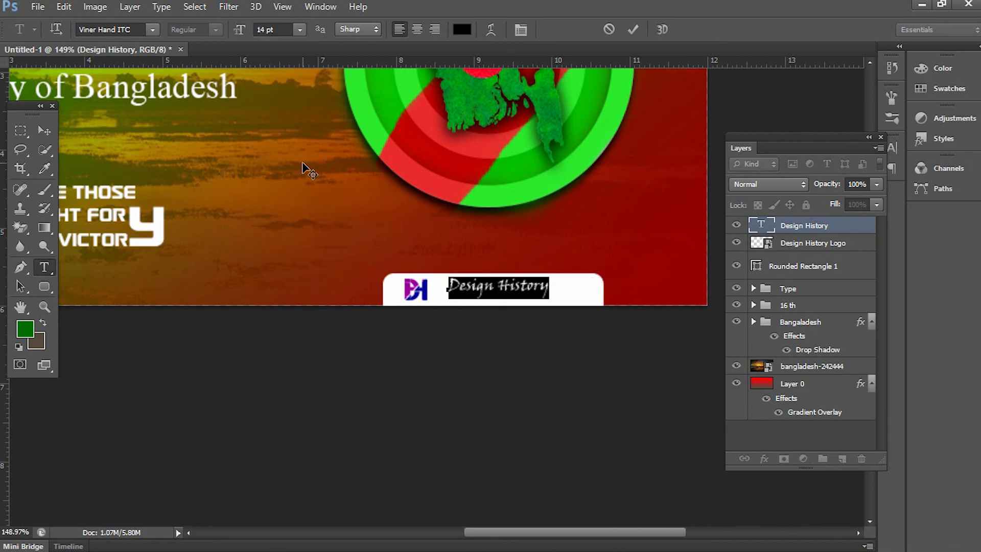
key("ctrl+Return")
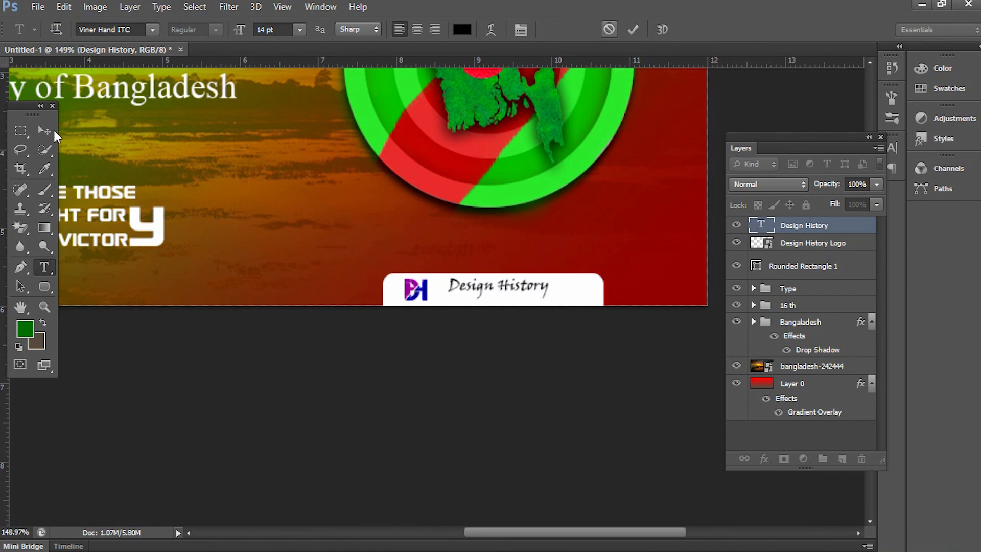
- Nudge the Design History text slightly down so it lines up vertically with the logo on the white rectangle
left_click(44, 130)
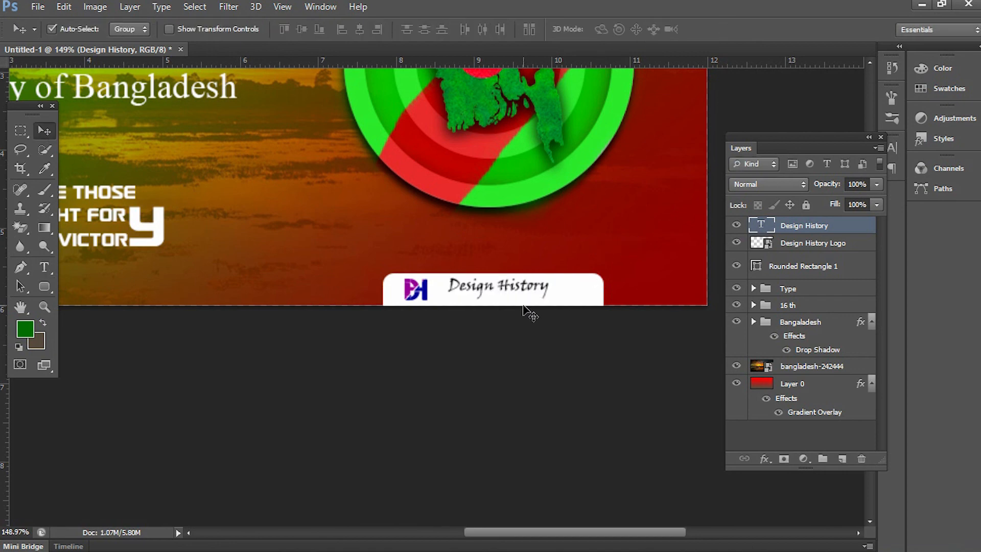
left_click(811, 245, "shift")
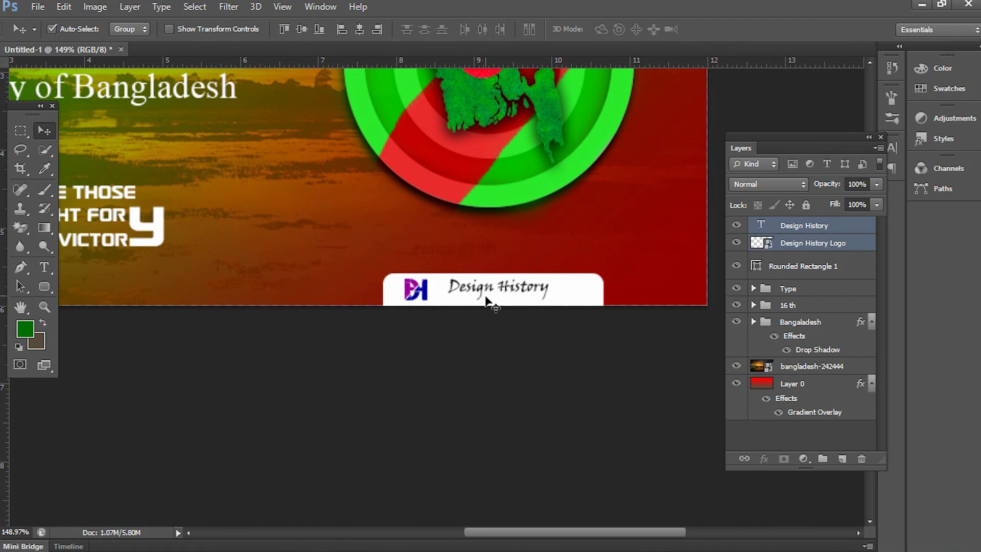
left_click(829, 227)
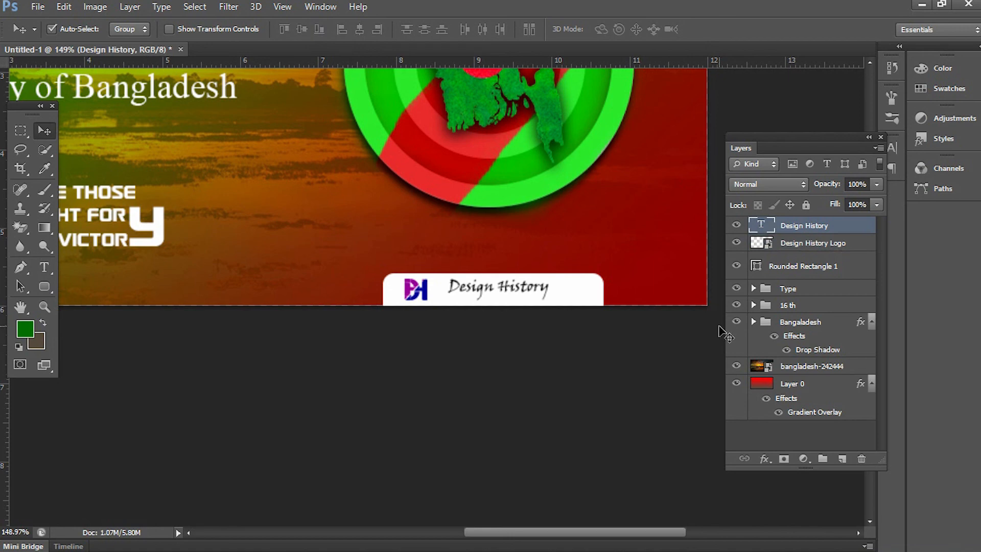
key("Down")
key("Down")
key("Down")
key("Down")
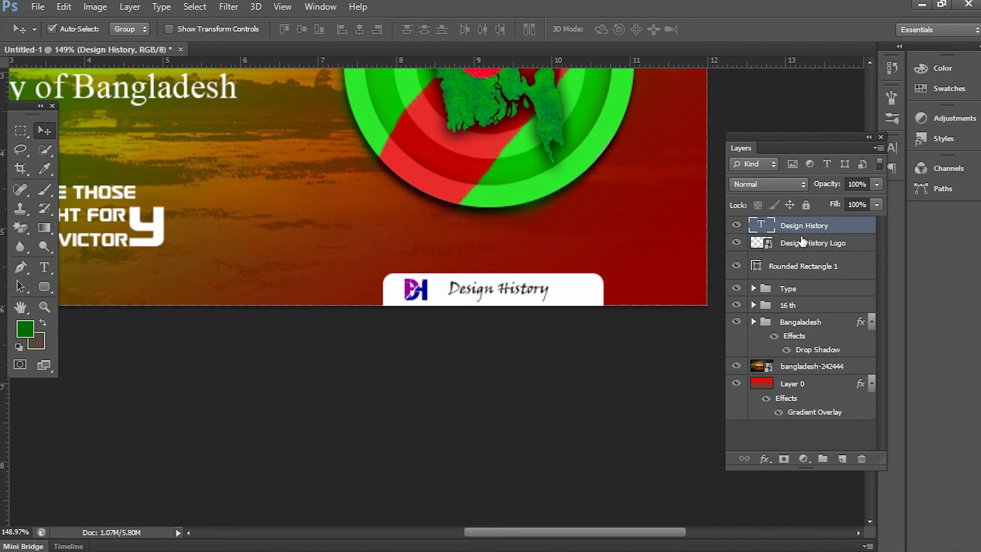
- Group the Design History text and logo layers and name the group "Design History"
left_click(801, 232, "ctrl")
left_click(808, 230, "ctrl")
left_click(809, 248, "ctrl")
key("ctrl+g")
double_click(798, 226)
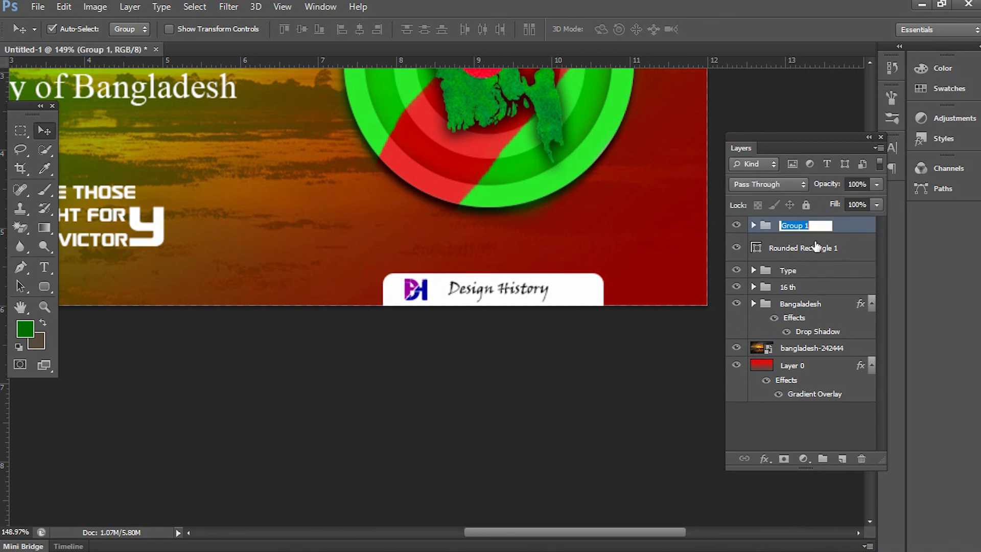
type("Design History")
key("Return")
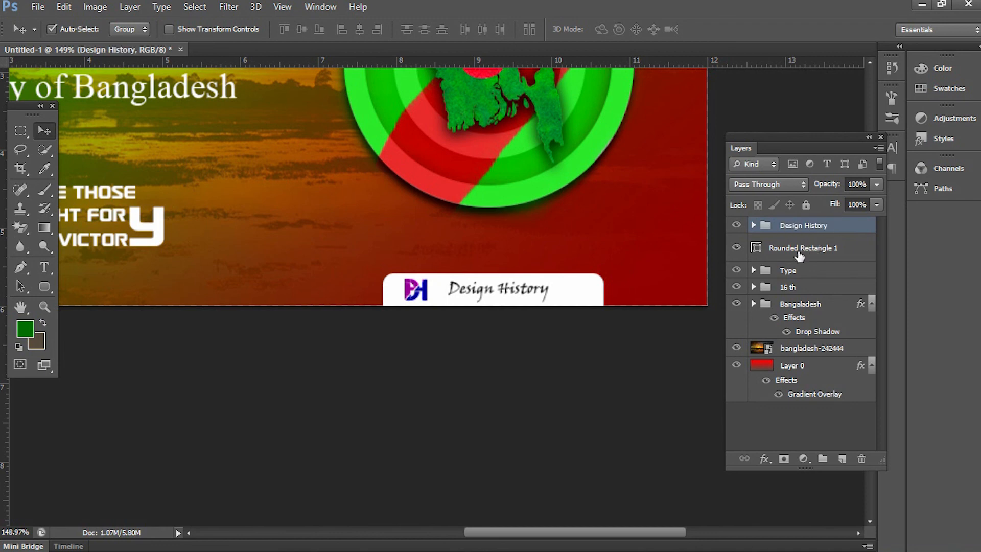
- Centre the Design History group horizontally on the white rounded rectangle
left_click(789, 249)
left_click(797, 228, "shift")
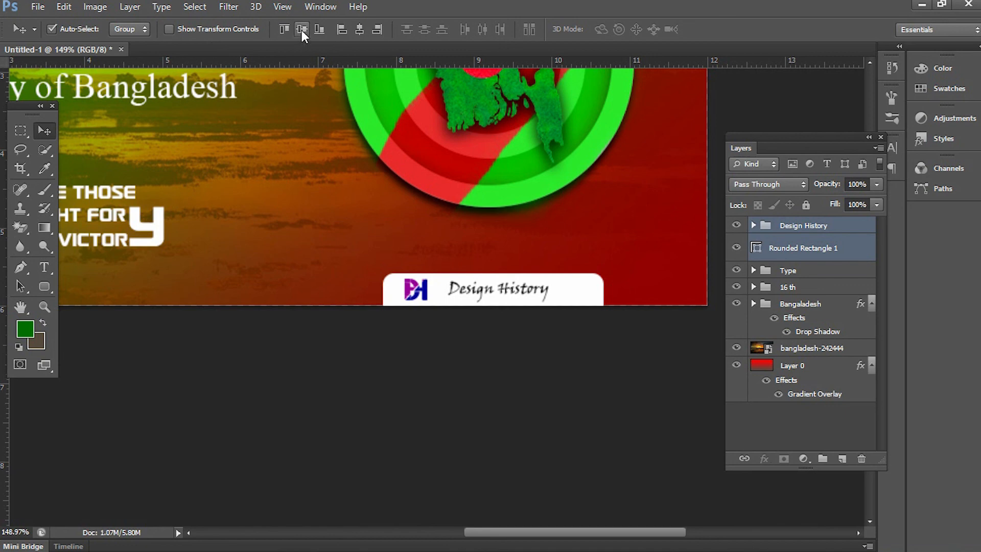
left_click(360, 29)
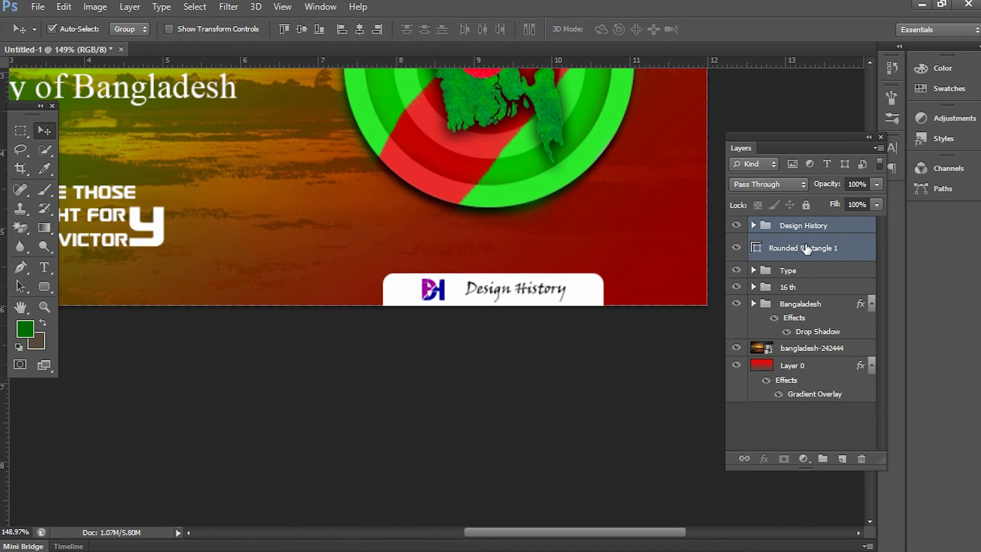
left_click(804, 225)
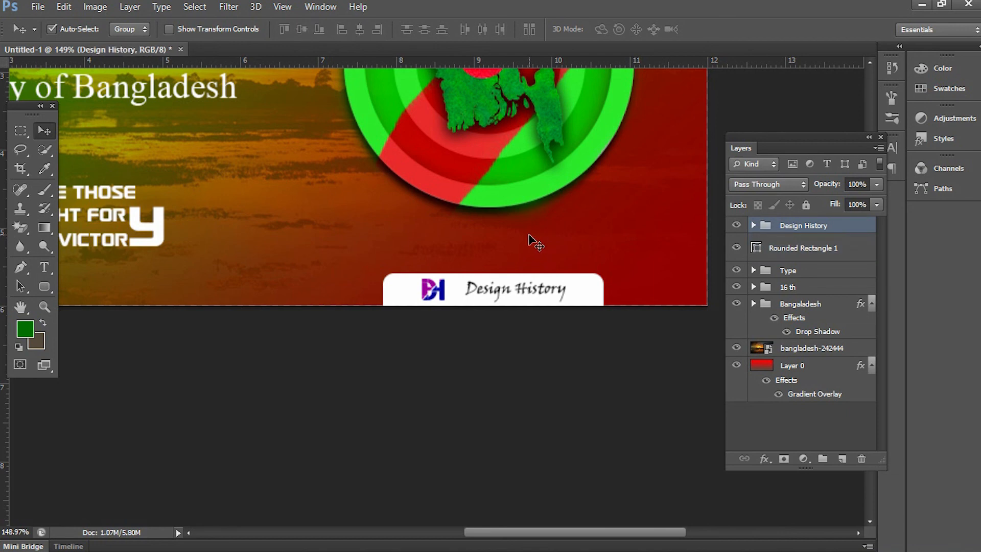
- Add a drop shadow effect to the December text layer inside the 16 th group
key("ctrl+0")
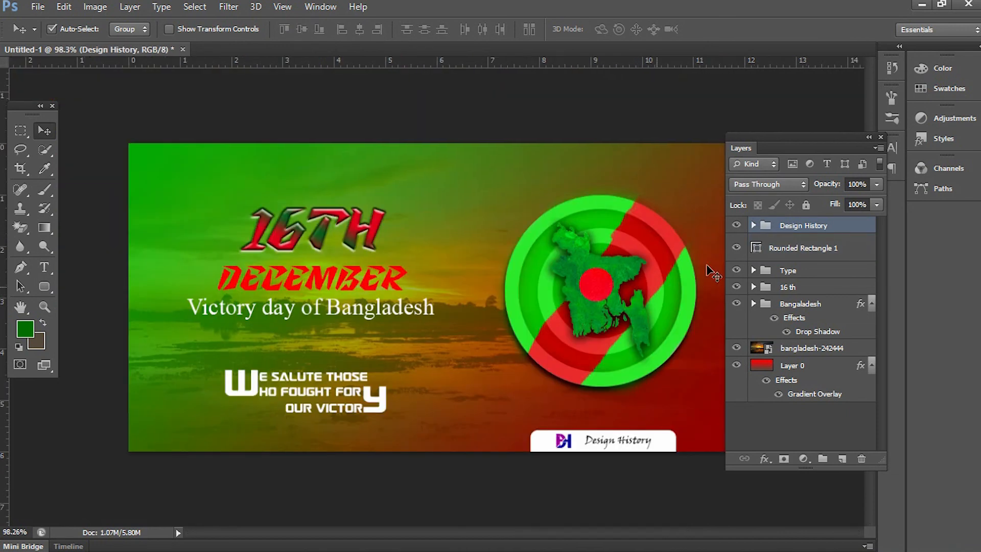
left_click_drag(811, 141, 840, 136)
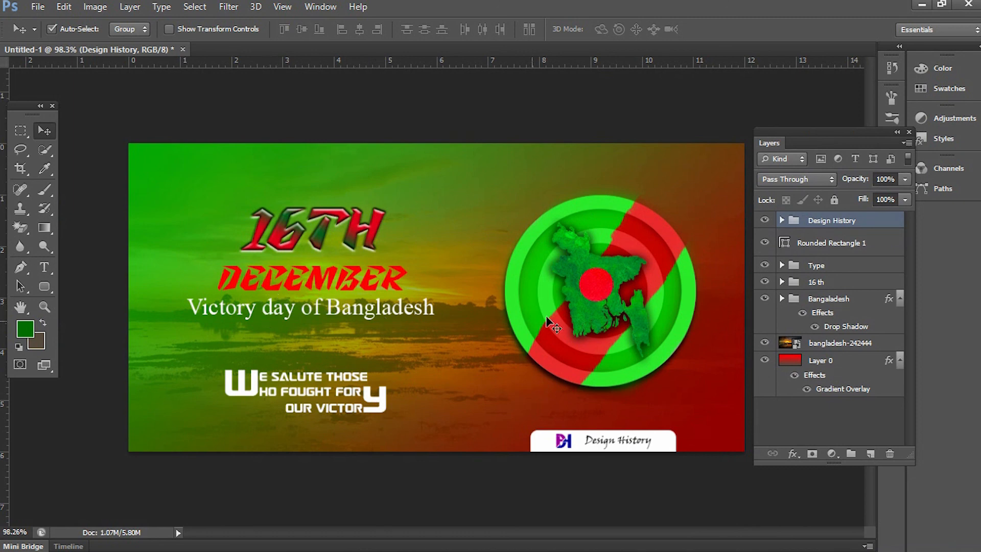
left_click(781, 282)
left_click(890, 320)
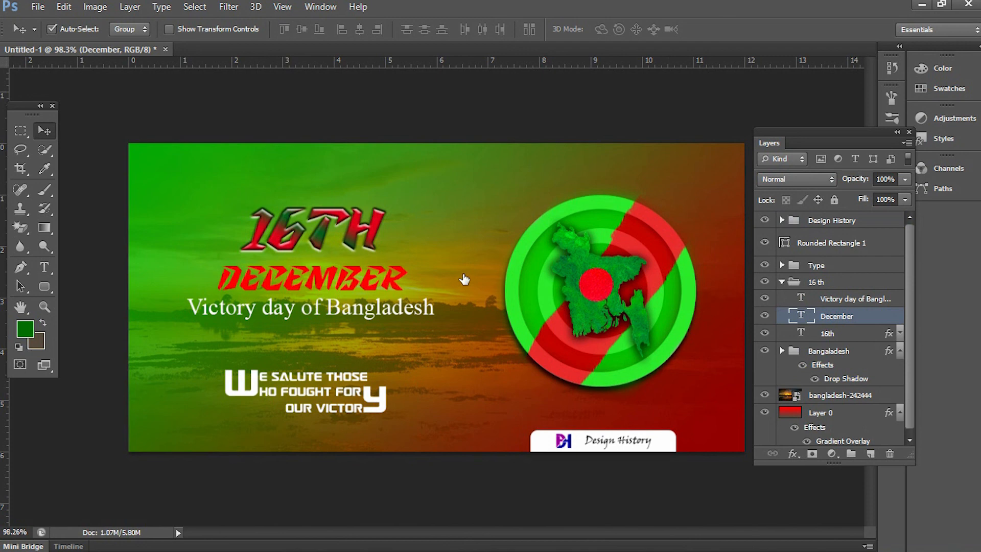
double_click(896, 318)
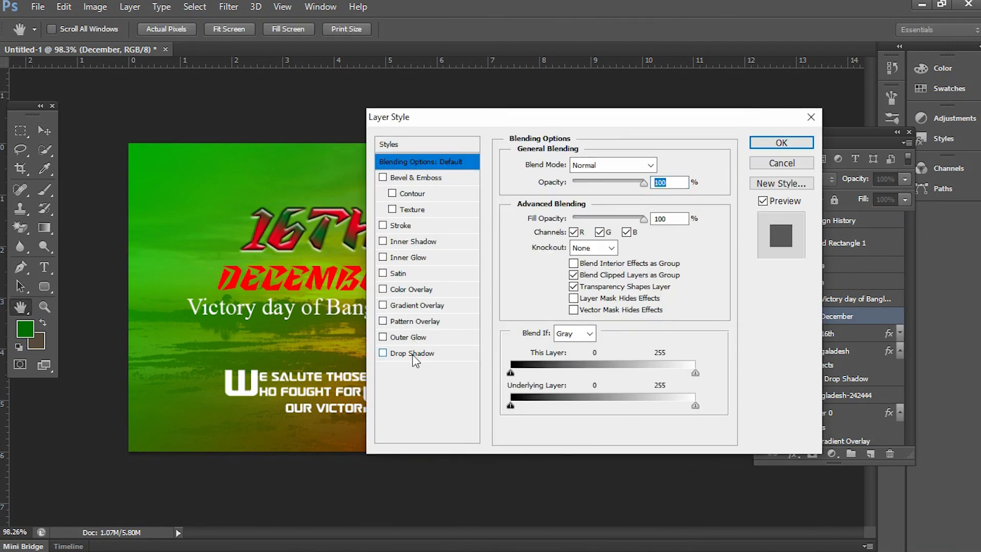
left_click(412, 354)
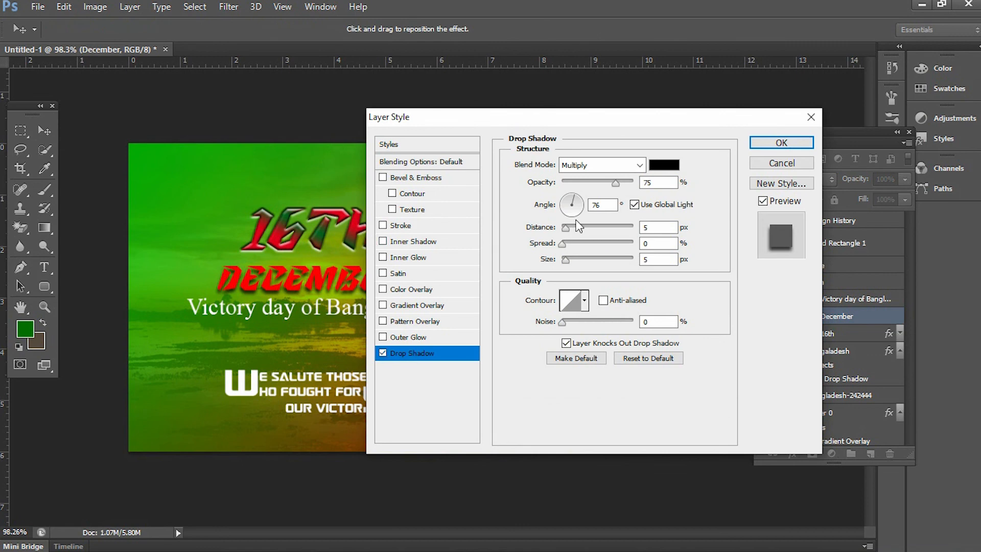
- Set December's drop shadow to Normal blend mode, 100% opacity, 2 px distance and 3 px size, then collapse the layer's effects list
left_click(639, 166)
left_click(603, 165)
left_click_drag(617, 183, 633, 182)
left_click_drag(569, 228, 564, 229)
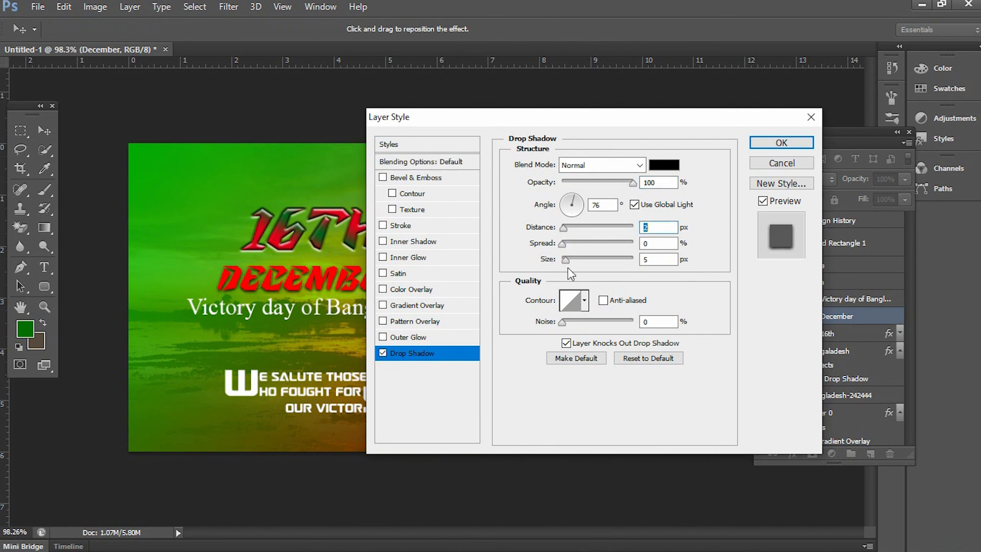
left_click_drag(654, 259, 626, 253)
type("3")
left_click(781, 143)
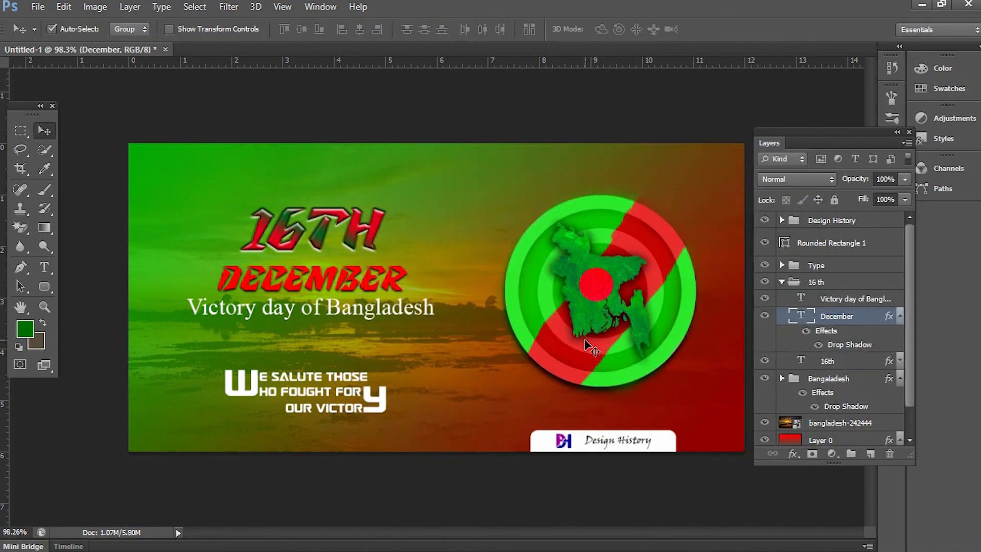
left_click(900, 315)
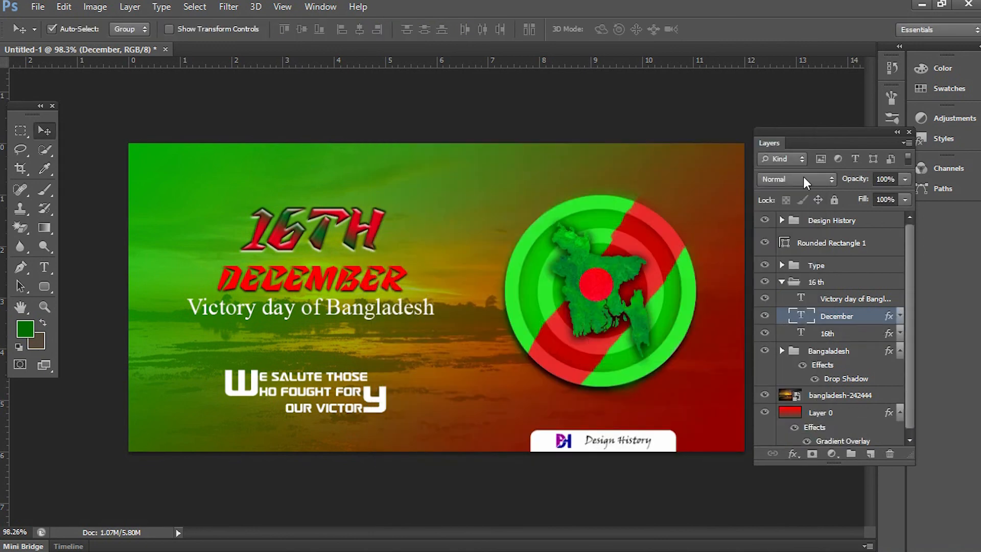